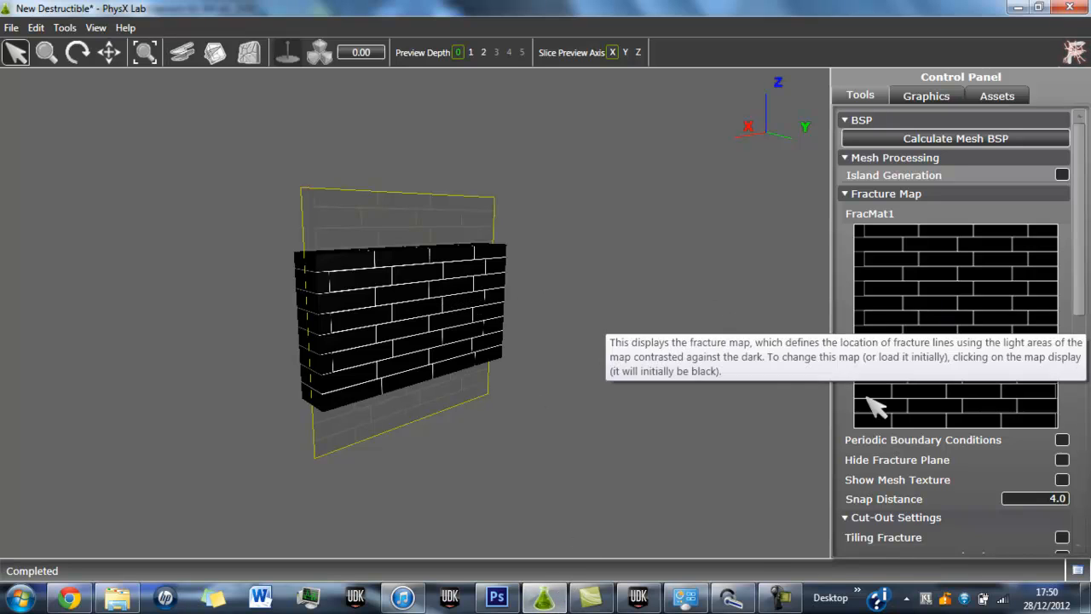
Switch to Photoshop and undo the latest red fills on the lower brick rows of BrickText.tga.
left_click(507, 601)
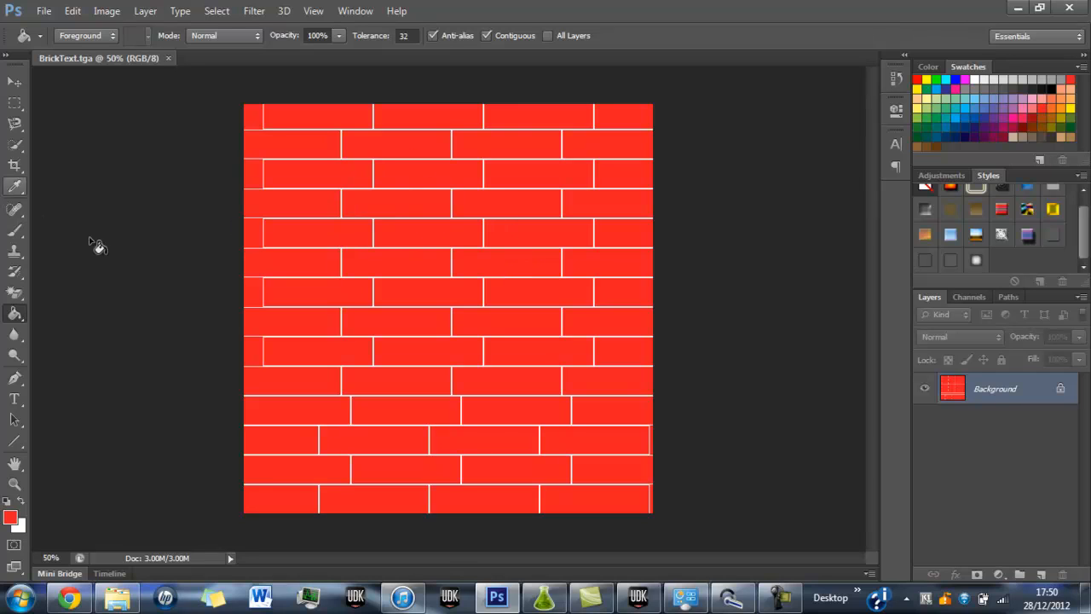
key("ctrl+alt+z")
key("ctrl+alt+z")
key("ctrl+alt+z")
key("ctrl+alt+z")
key("ctrl+alt+z")
key("ctrl+alt+z")
key("ctrl+alt+z")
key("ctrl+alt+z")
key("ctrl+alt+z")
key("ctrl+alt+z")
key("ctrl+alt+z")
key("ctrl+alt+z")
key("ctrl+alt+z")
key("ctrl+alt+z")
key("ctrl+alt+z")
key("ctrl+alt+z")
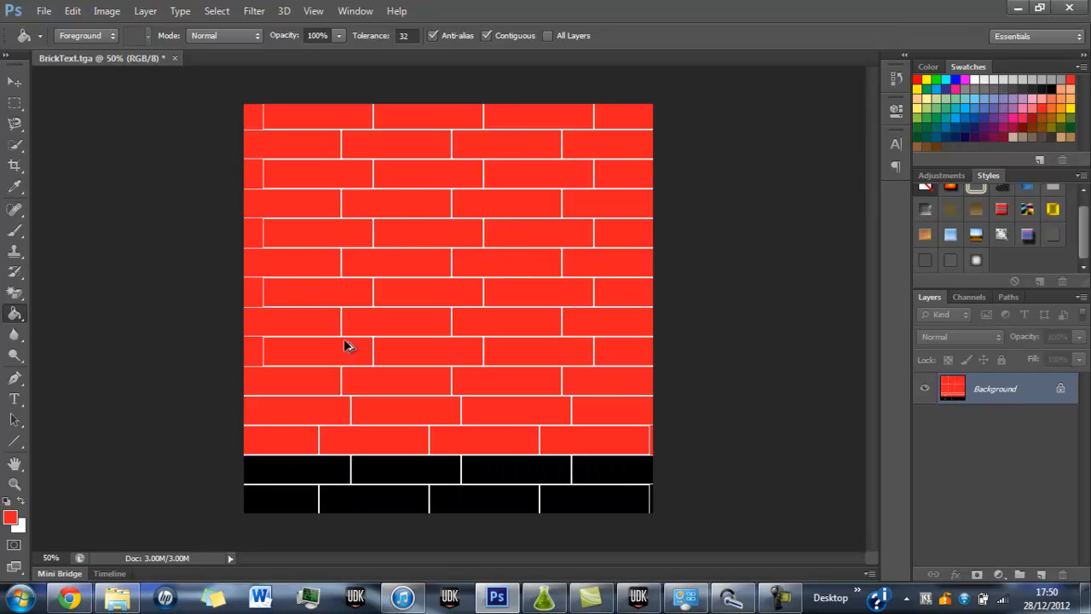
key("ctrl+alt+z")
key("ctrl+alt+z")
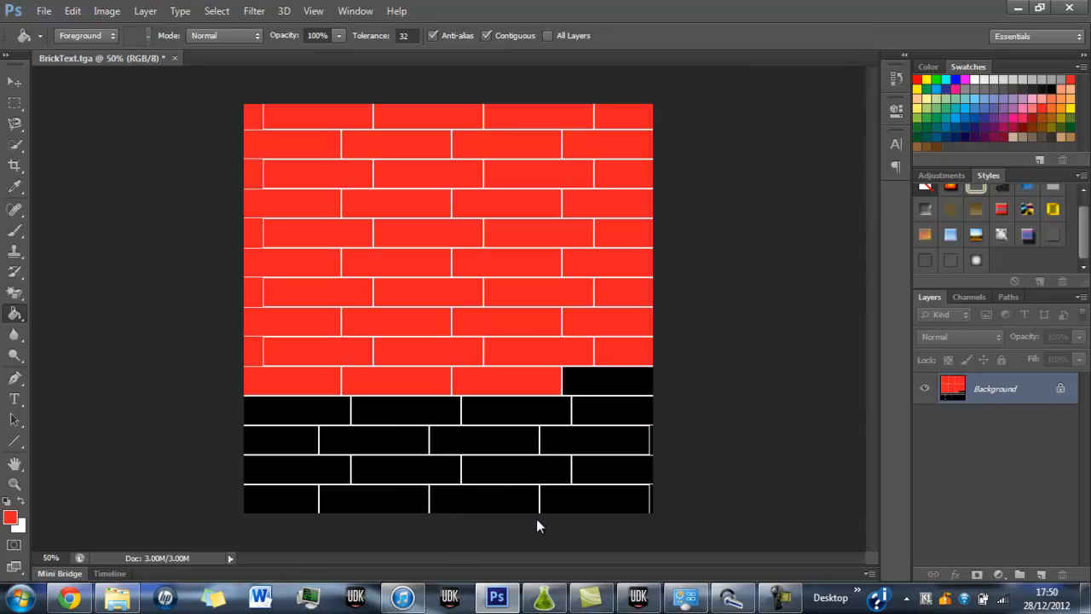
Switch back to PhysX Lab and preview the fractured wall at depth 1 and depth 2 with the explode view tool.
left_click(544, 597)
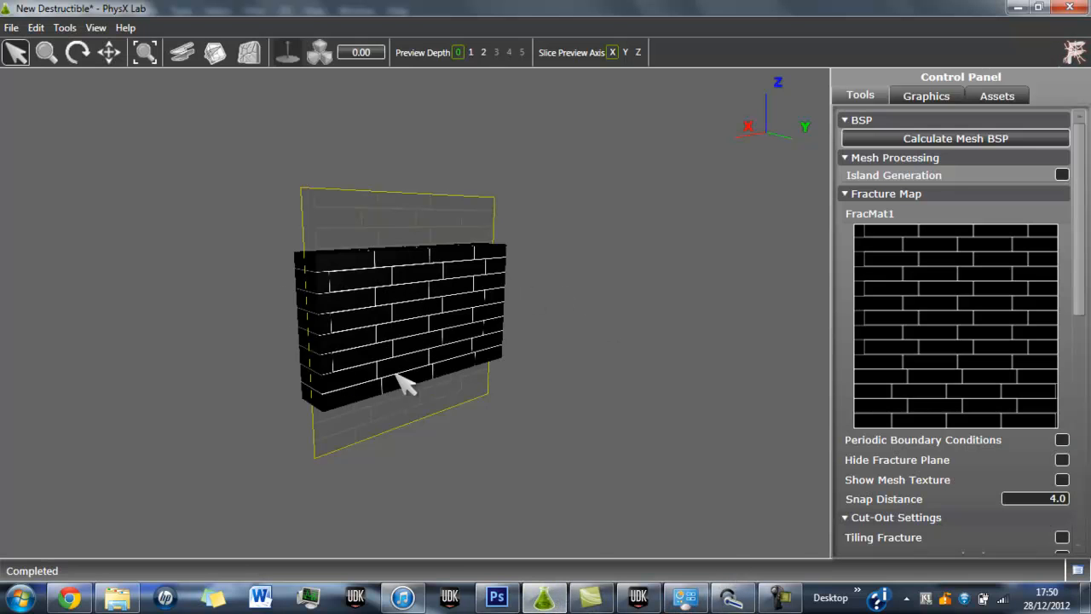
left_click(471, 52)
left_click(320, 54)
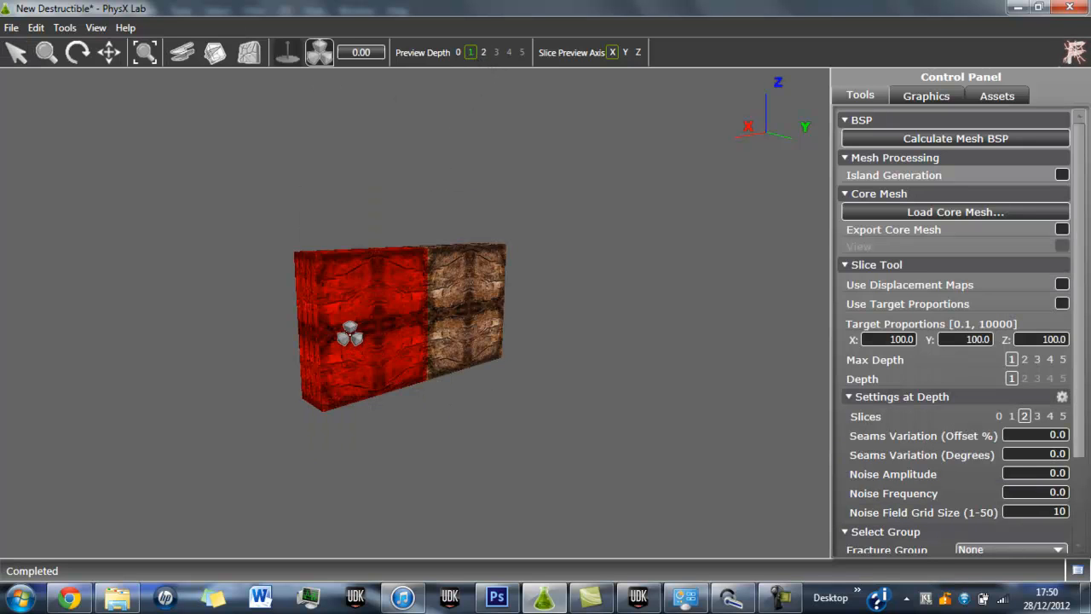
left_click(484, 52)
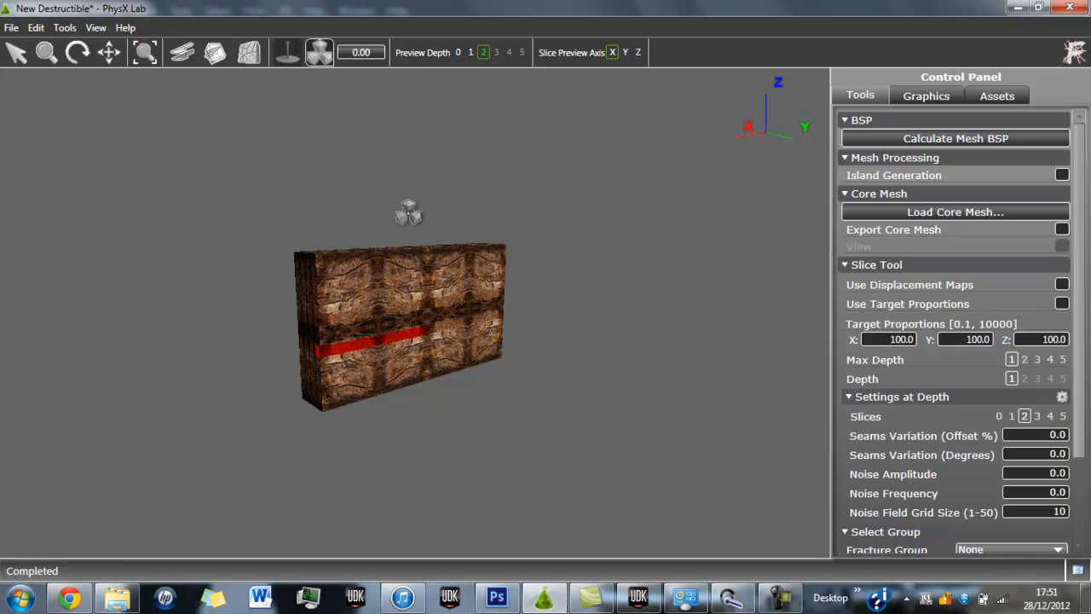
Spread the wall's depth 2 chunks apart in the explode view and examine the individual bricks.
left_click(408, 269)
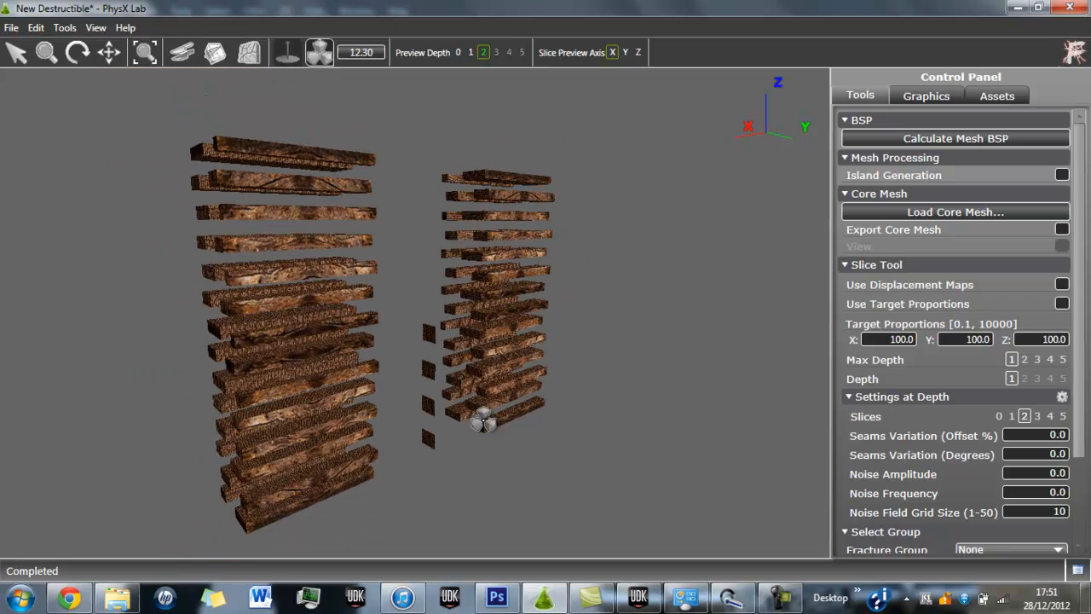
left_click_drag(483, 421, 472, 11)
left_click_drag(426, 343, 436, 546)
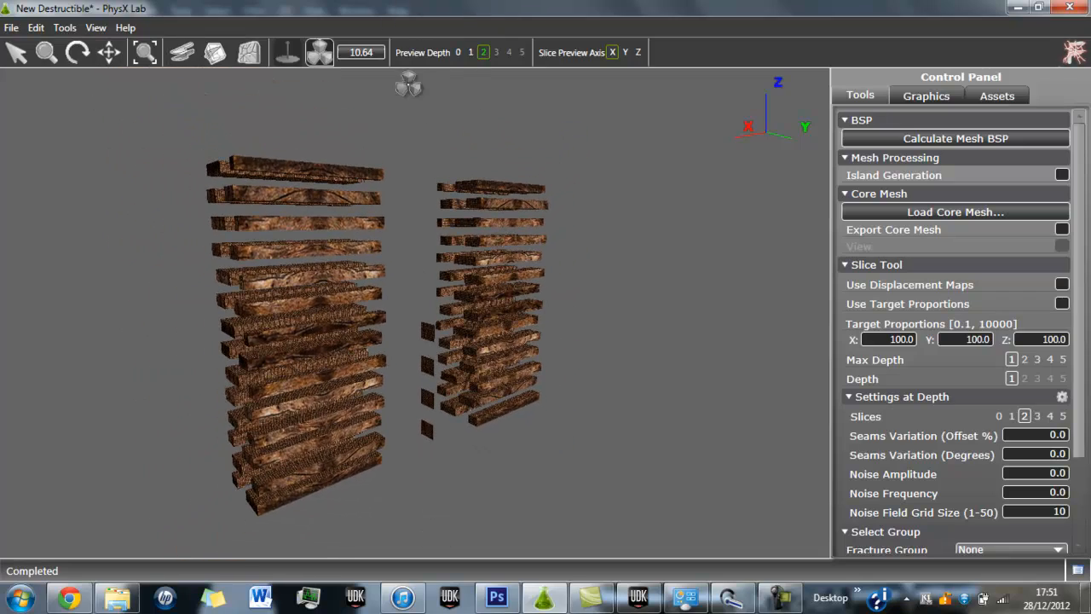
left_click_drag(277, 410, 281, 126)
left_click_drag(282, 256, 341, 6)
left_click_drag(338, 422, 499, 88)
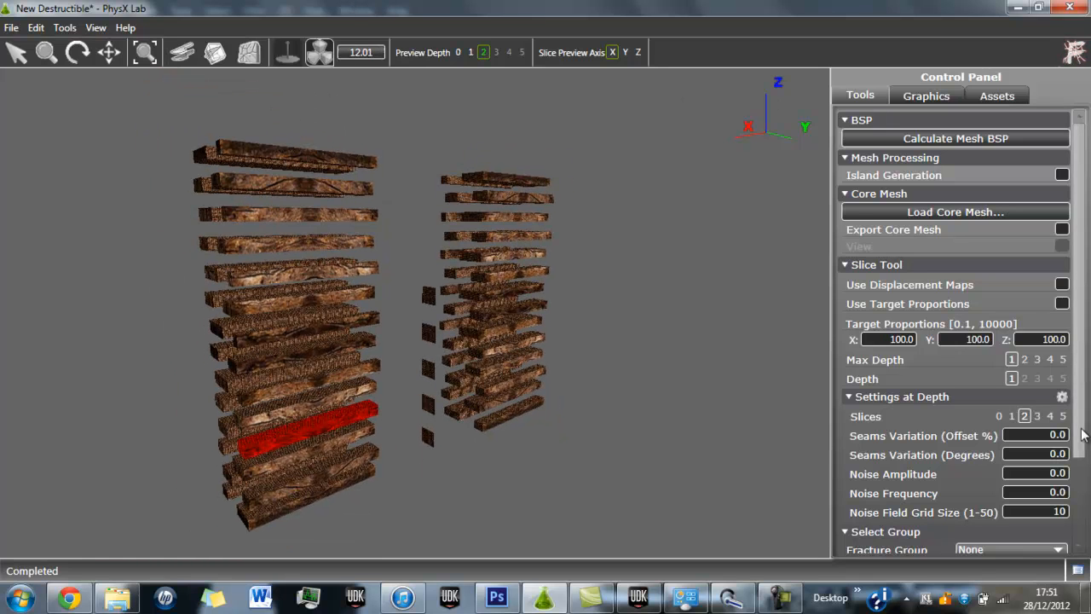
left_click_drag(1087, 357, 1085, 428)
scroll(1067, 299, "up", 3)
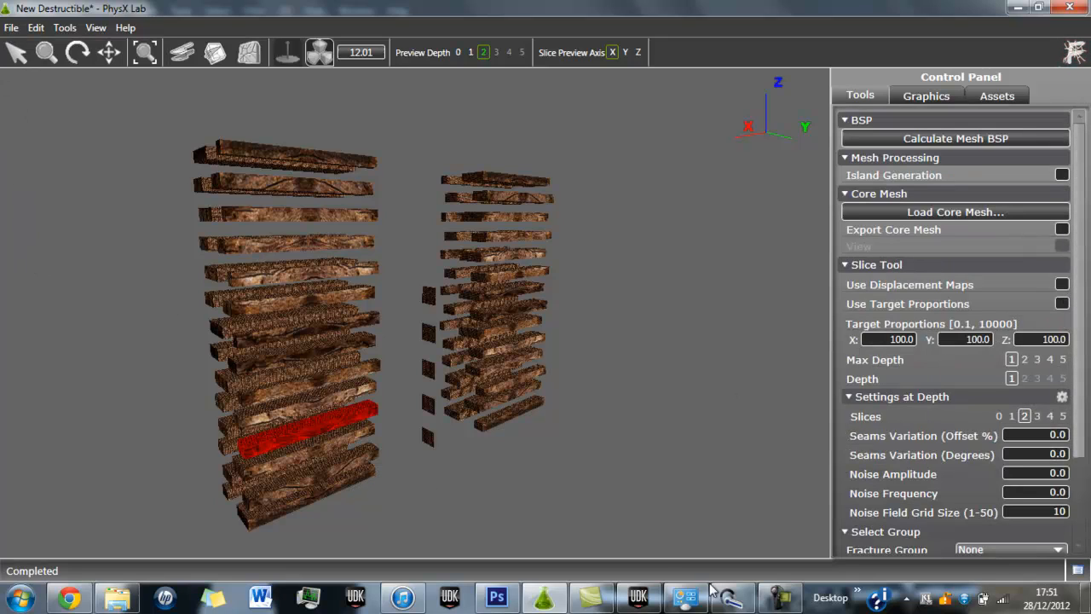
Switch to Unreal Development Kit, play the DestructionTests level and approach and shoot the first brick wall.
left_click(638, 597)
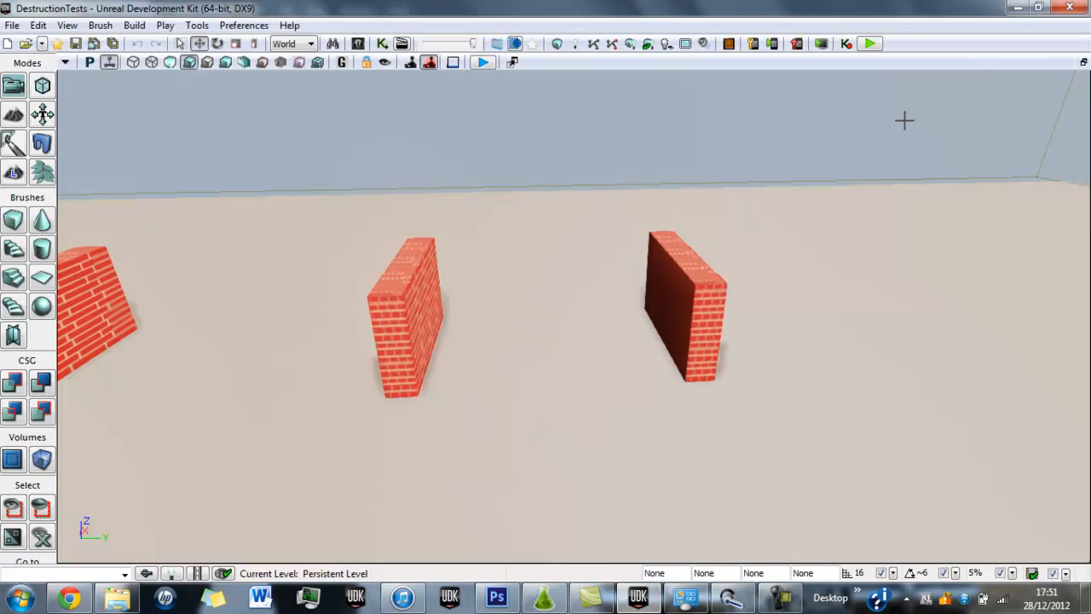
left_click(869, 44)
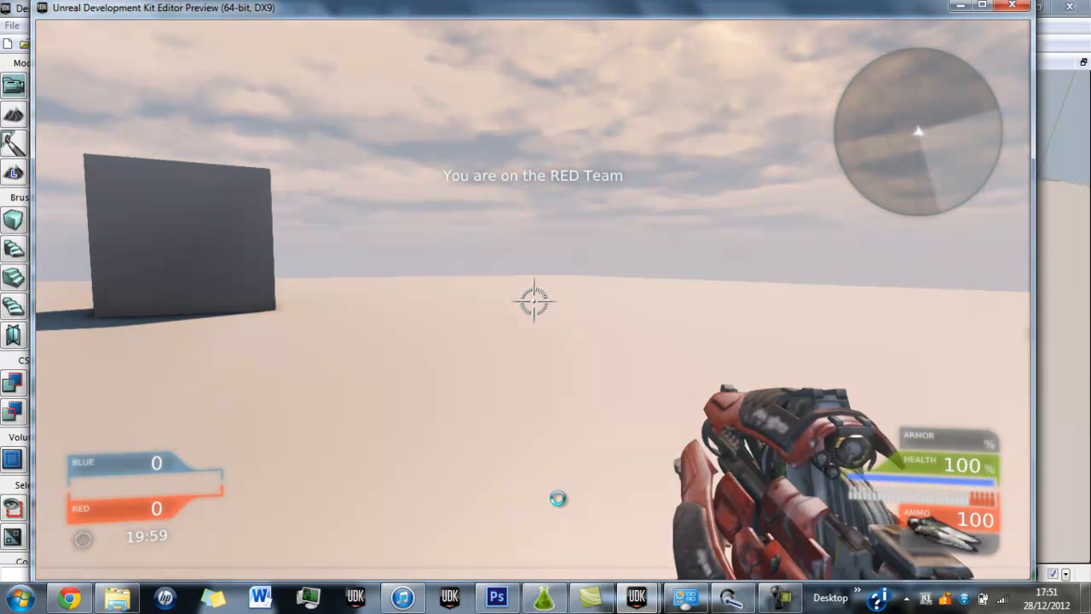
key("w")
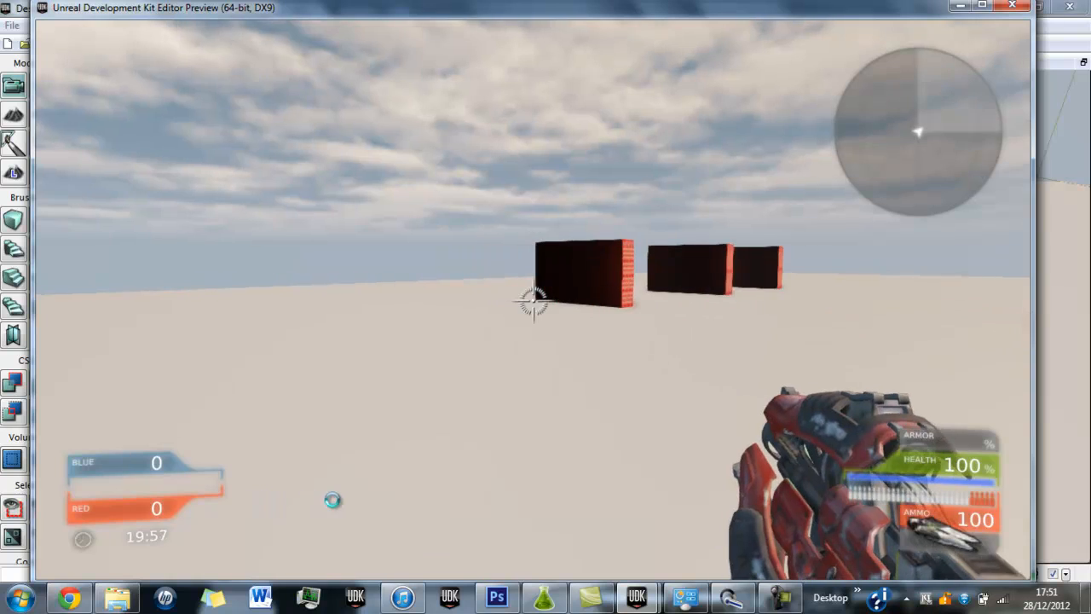
left_click(433, 495)
key("w")
key("d")
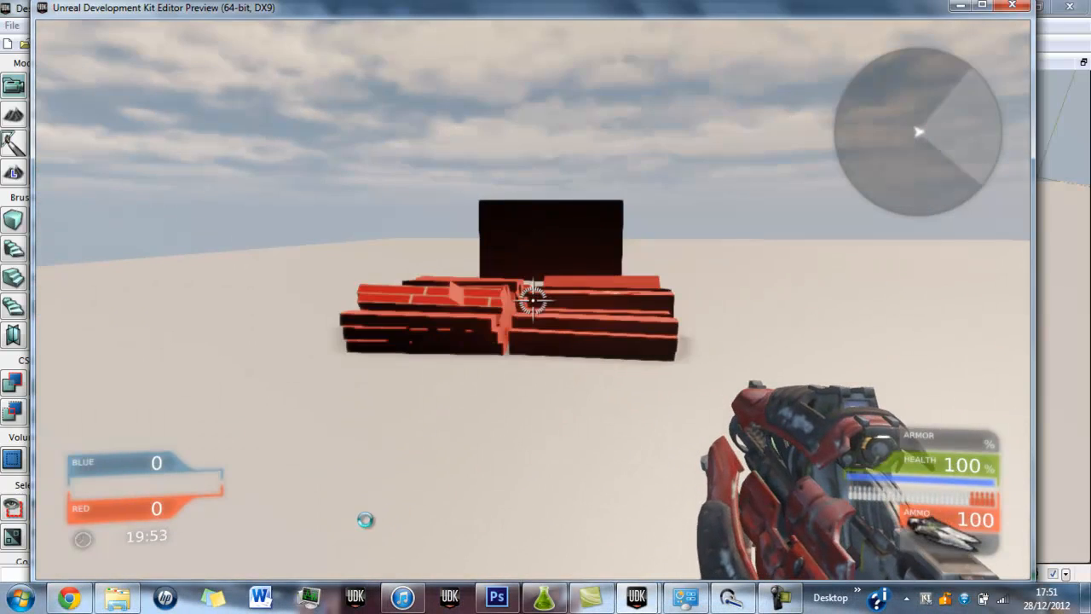
Walk up to the collapsed wall and examine its broken brick pieces up close.
key("w")
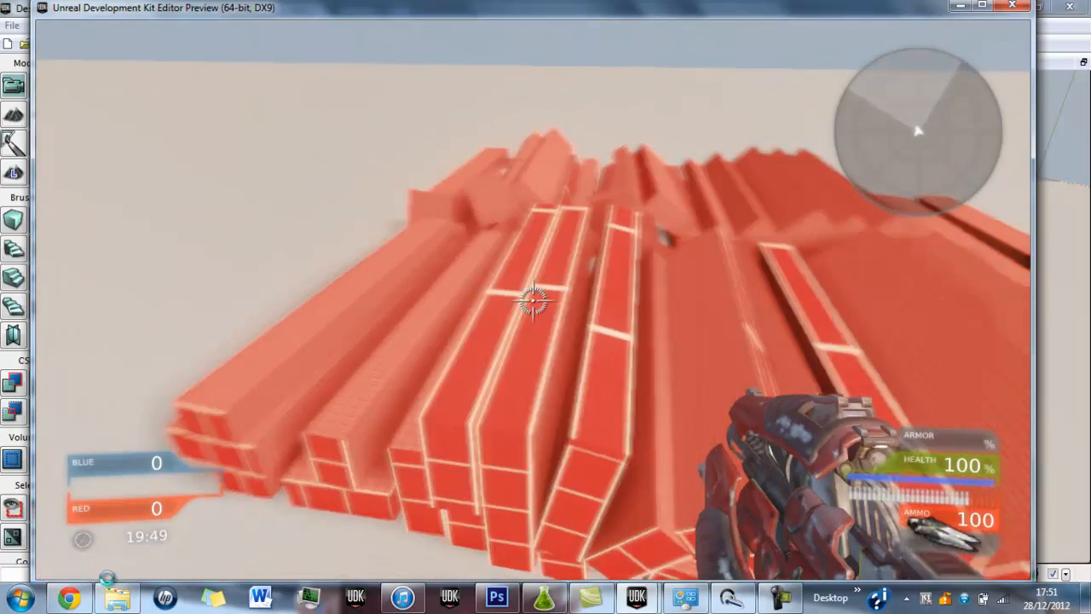
key("w")
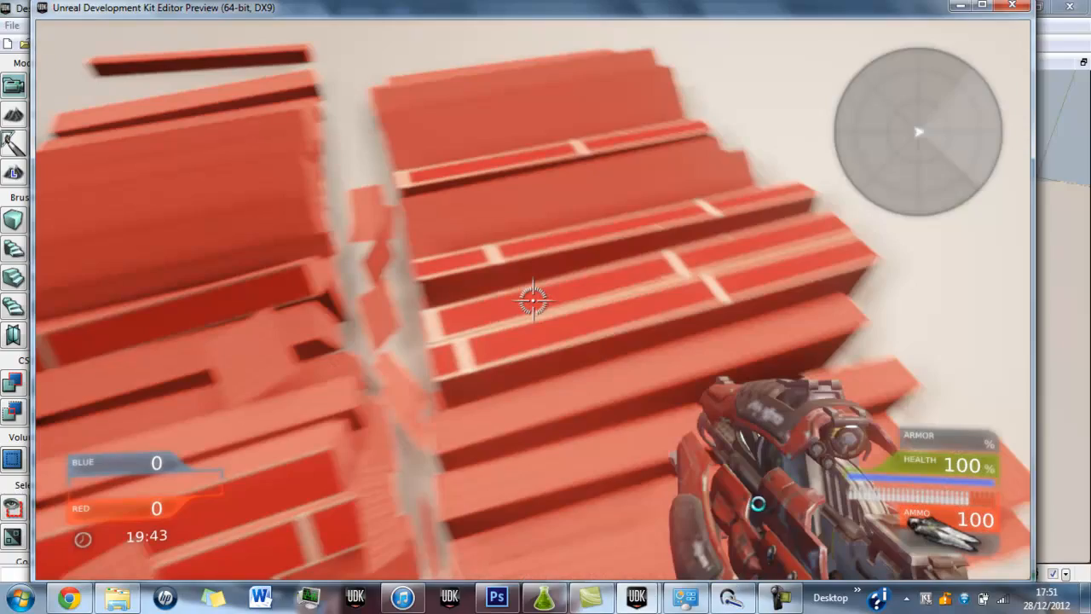
key("w")
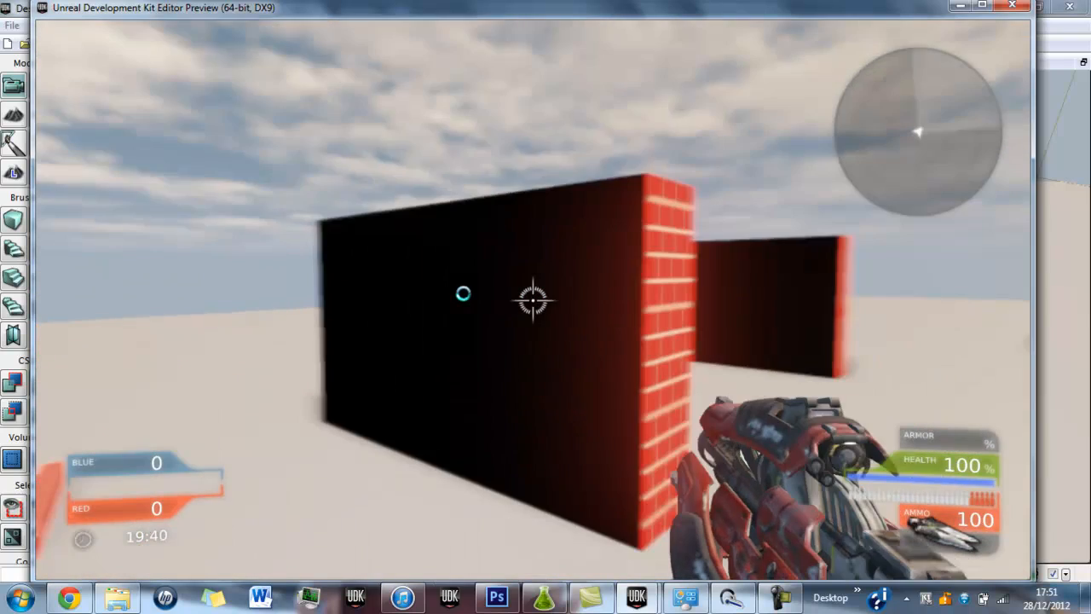
Shoot the remaining brick walls to test their destruction and end the play preview.
left_click(463, 294)
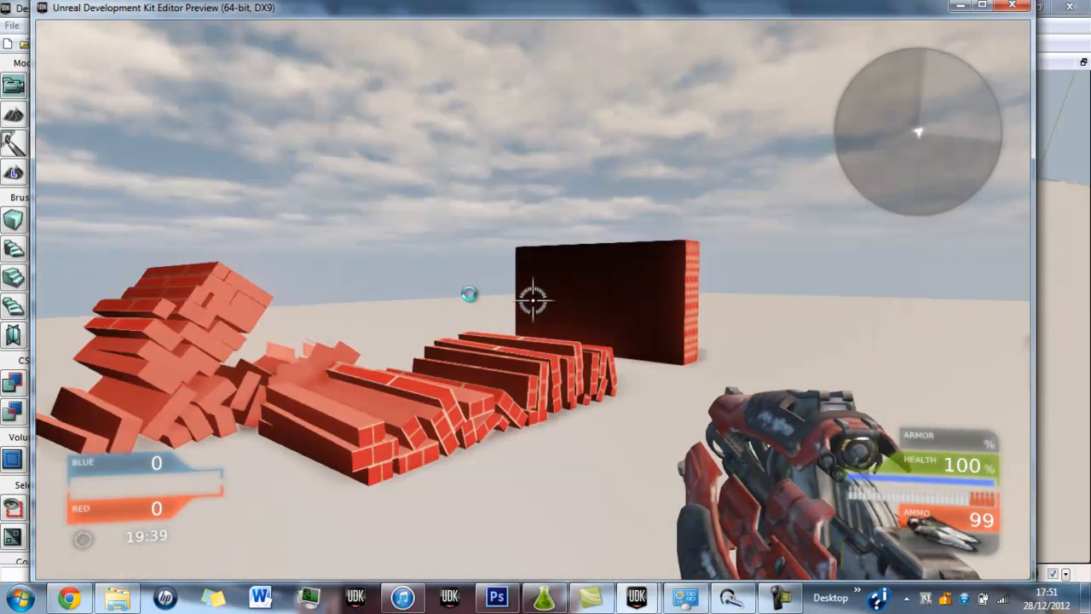
left_click(507, 292)
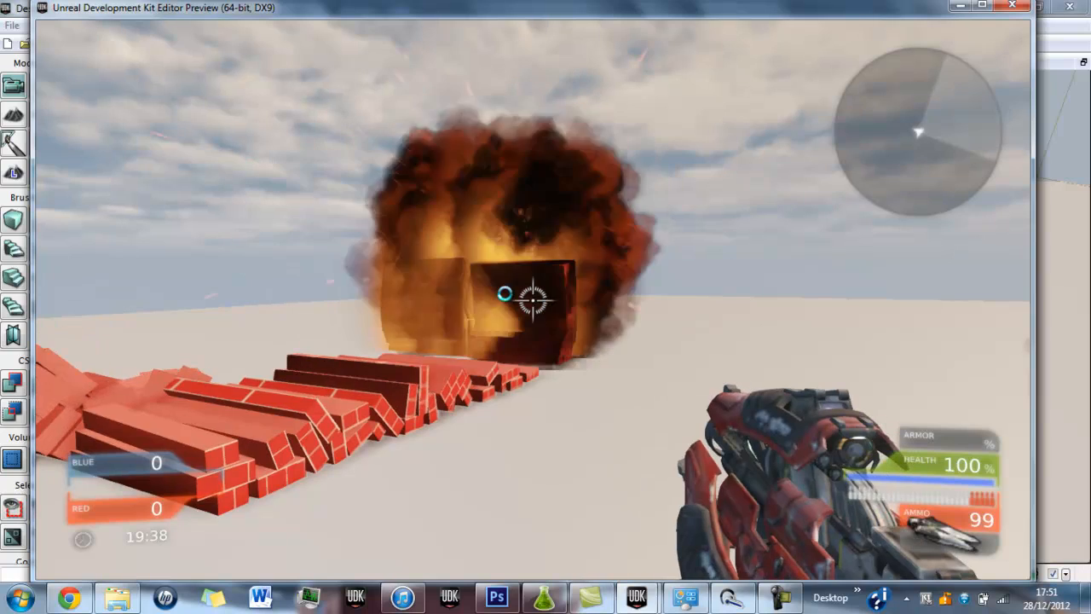
key("d")
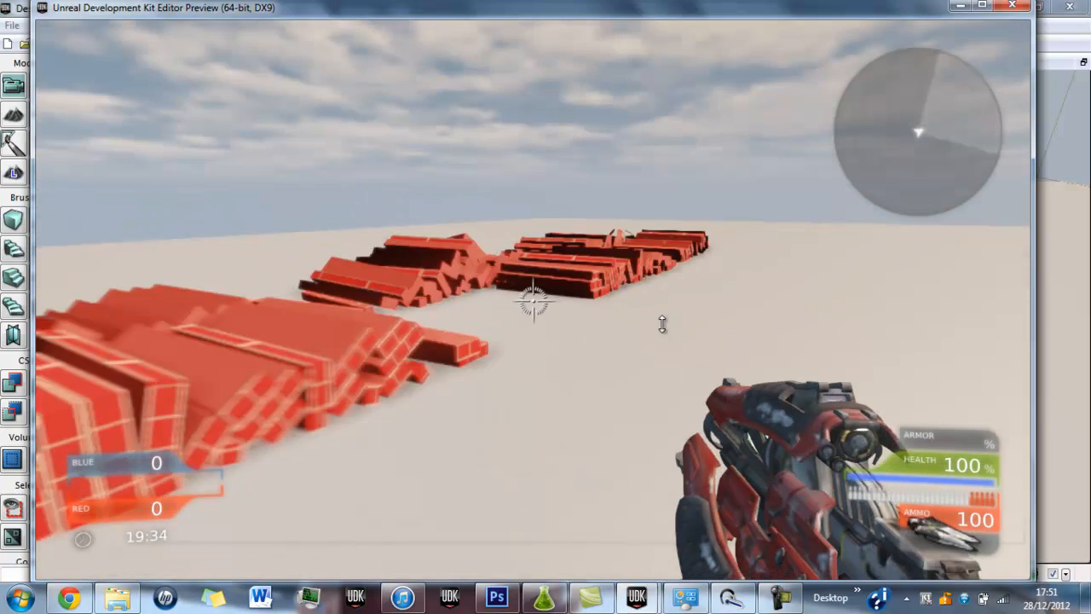
key("Escape")
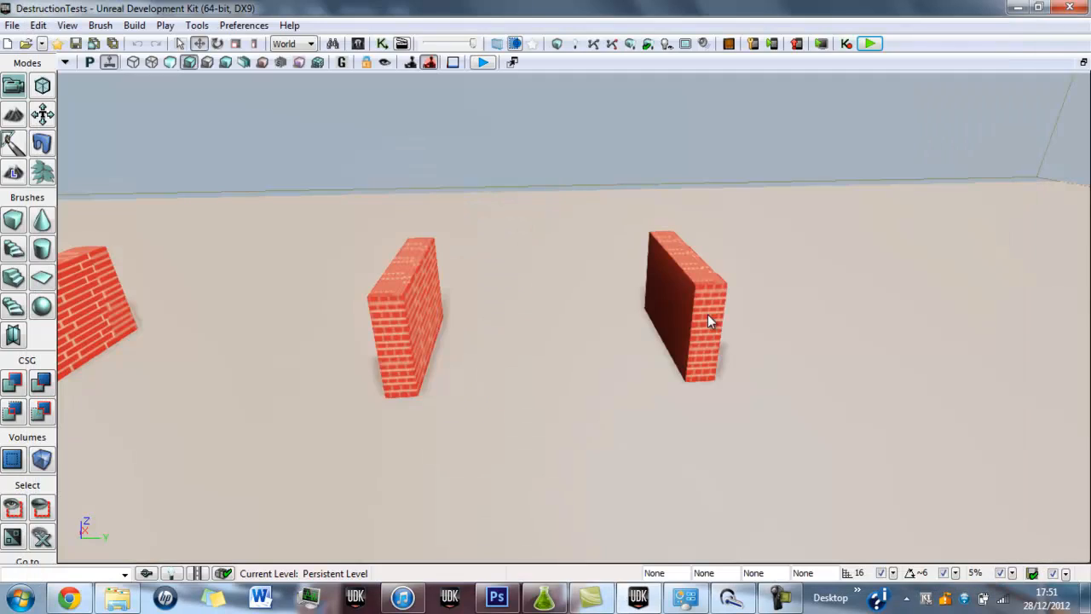
left_click(358, 44)
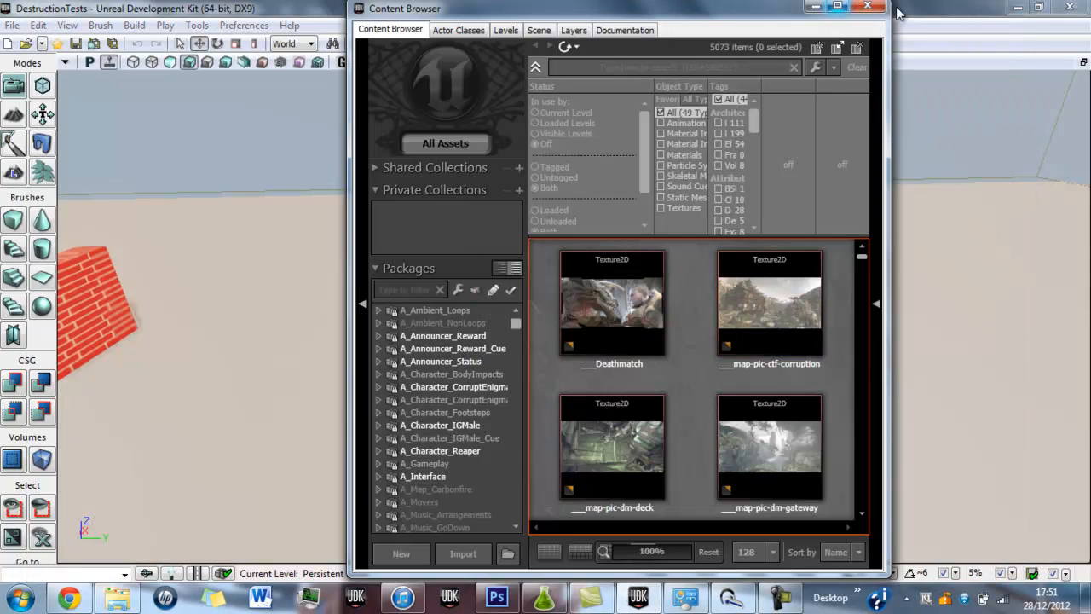
left_click(876, 6)
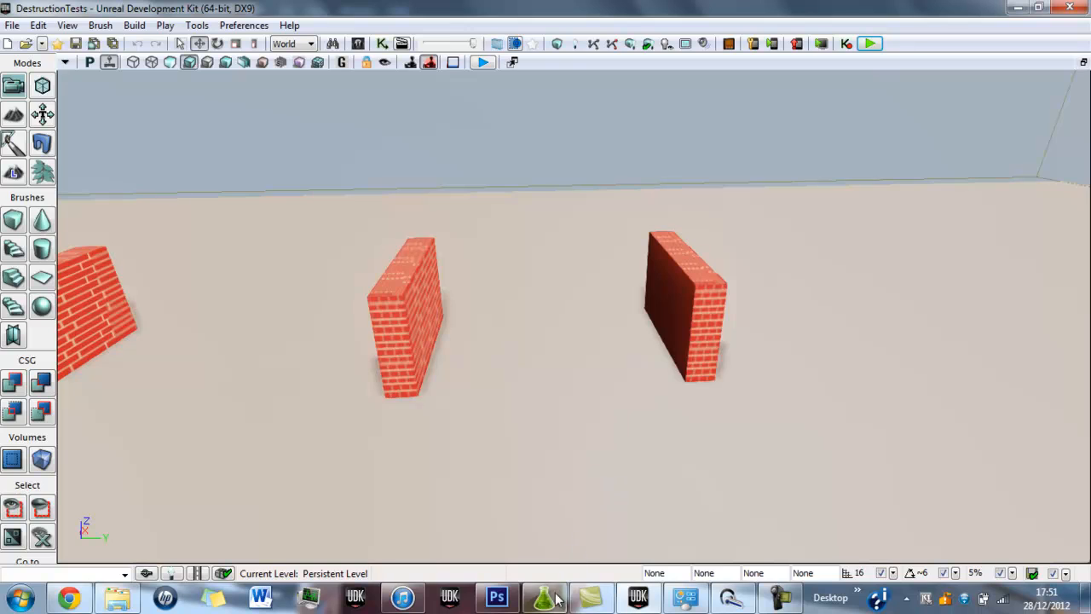
Switch to PhysX Lab, restart it without saving the current project, and create a new Apex Destructible.
left_click(554, 601)
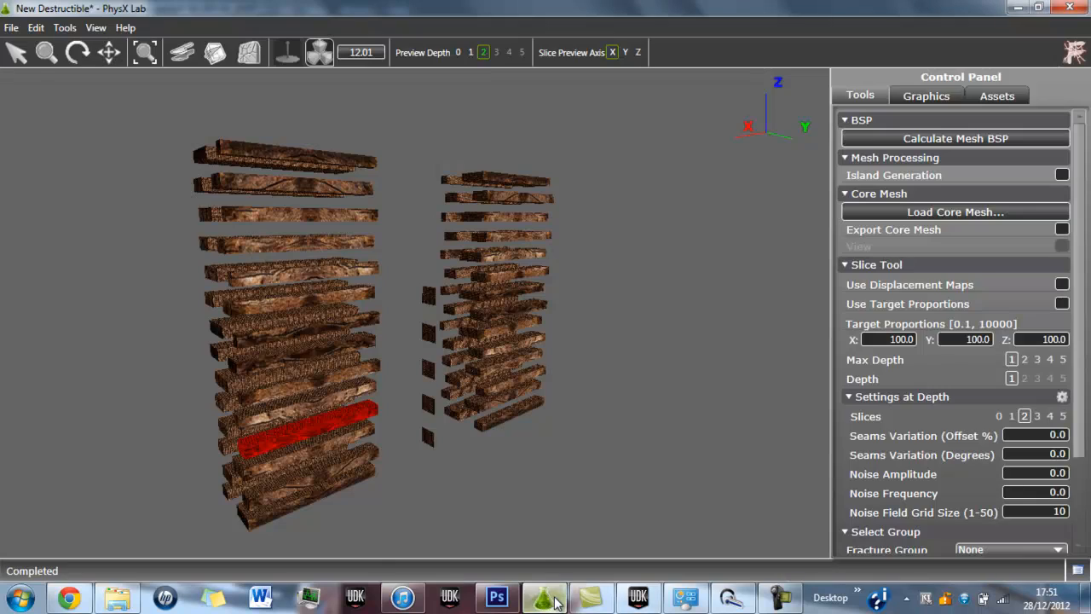
left_click(11, 27)
left_click(644, 471)
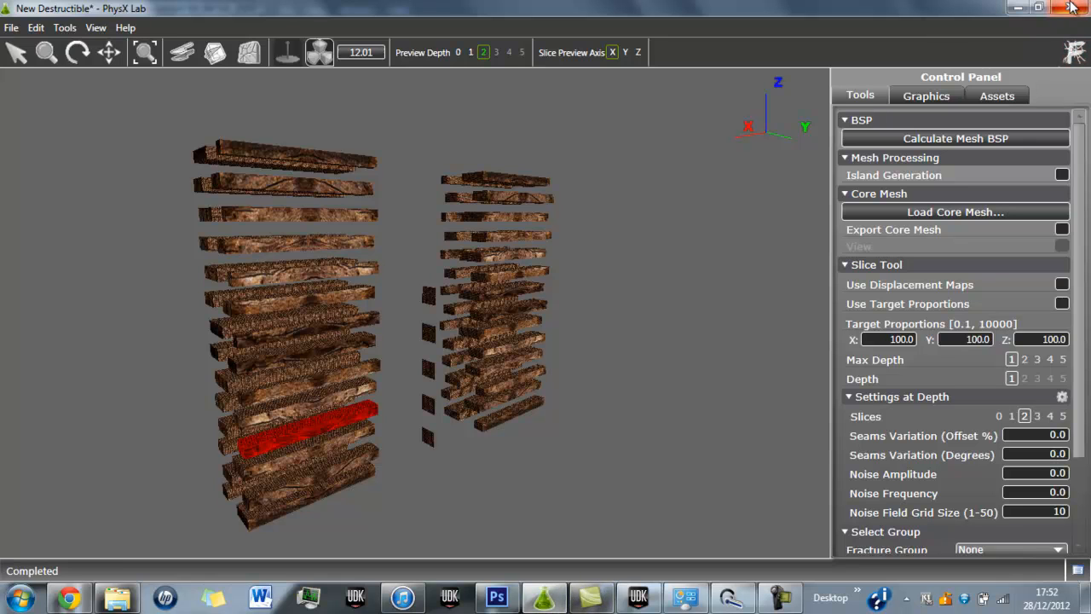
left_click(1072, 8)
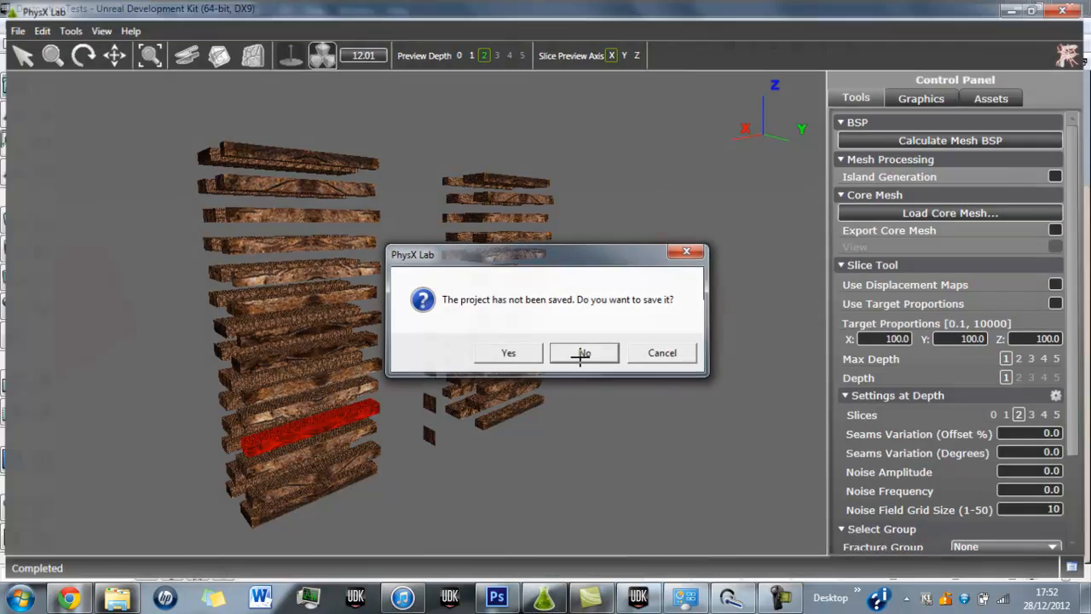
left_click(585, 351)
left_click(547, 604)
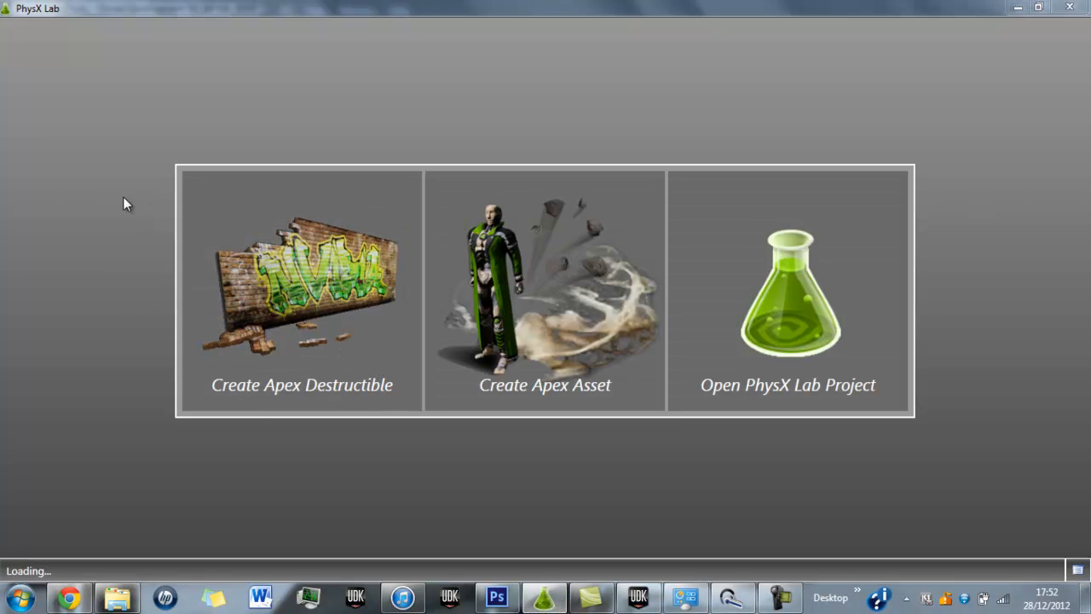
left_click(301, 310)
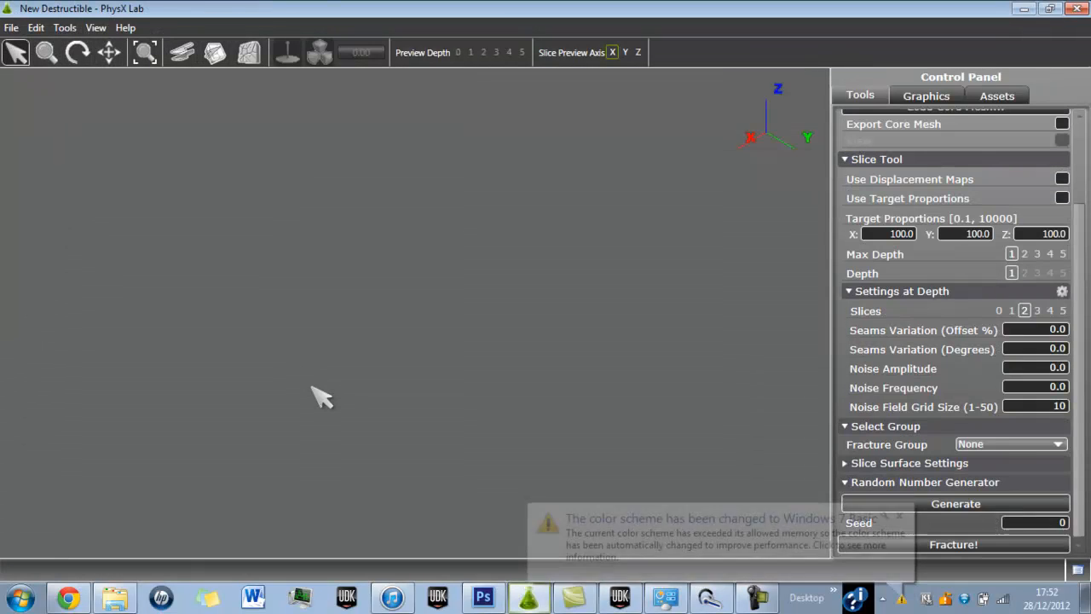
left_click(898, 517)
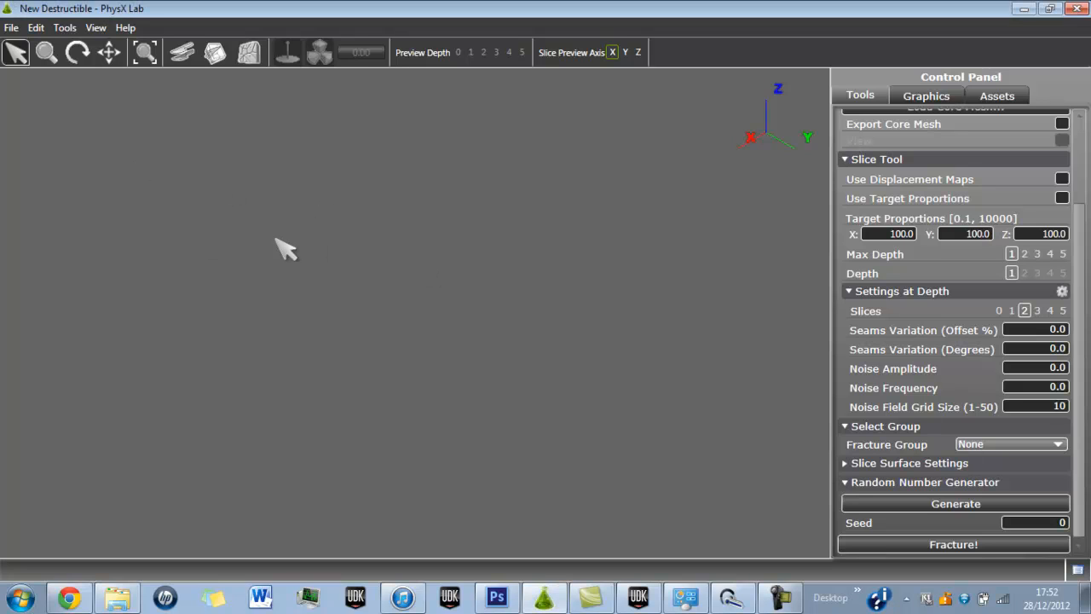
Import the BlowUpwall FBX mesh from the Destructiontest folder and select the wall in the viewport.
left_click(10, 28)
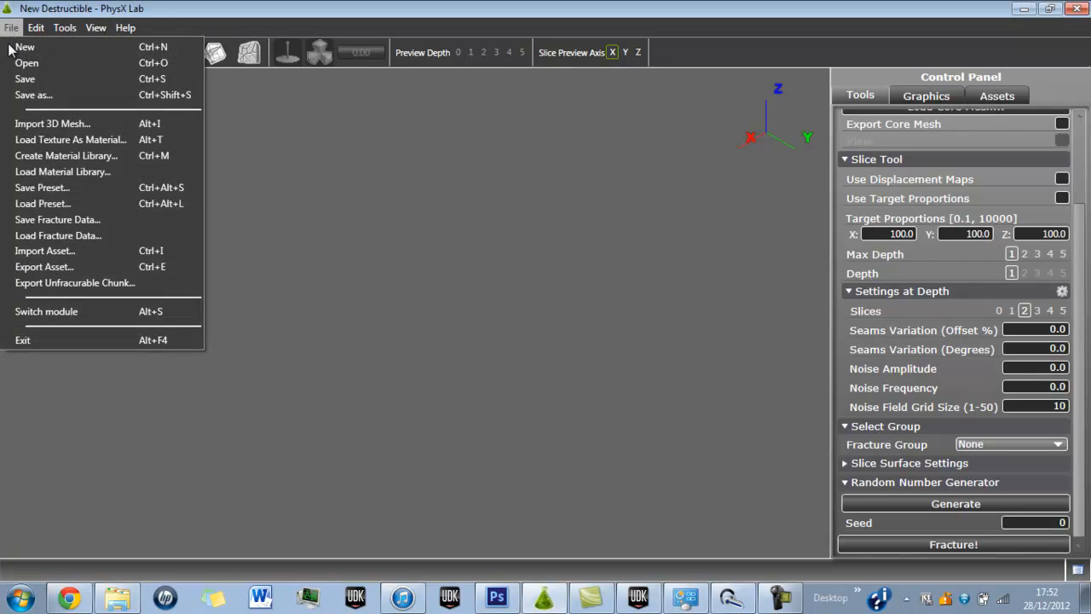
left_click(51, 120)
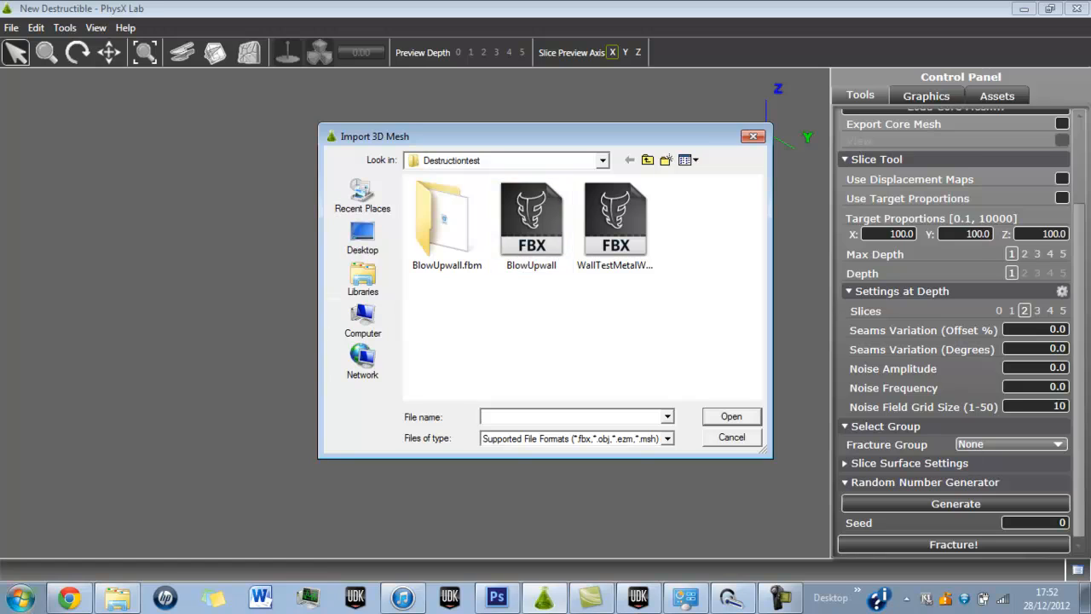
left_click(21, 598)
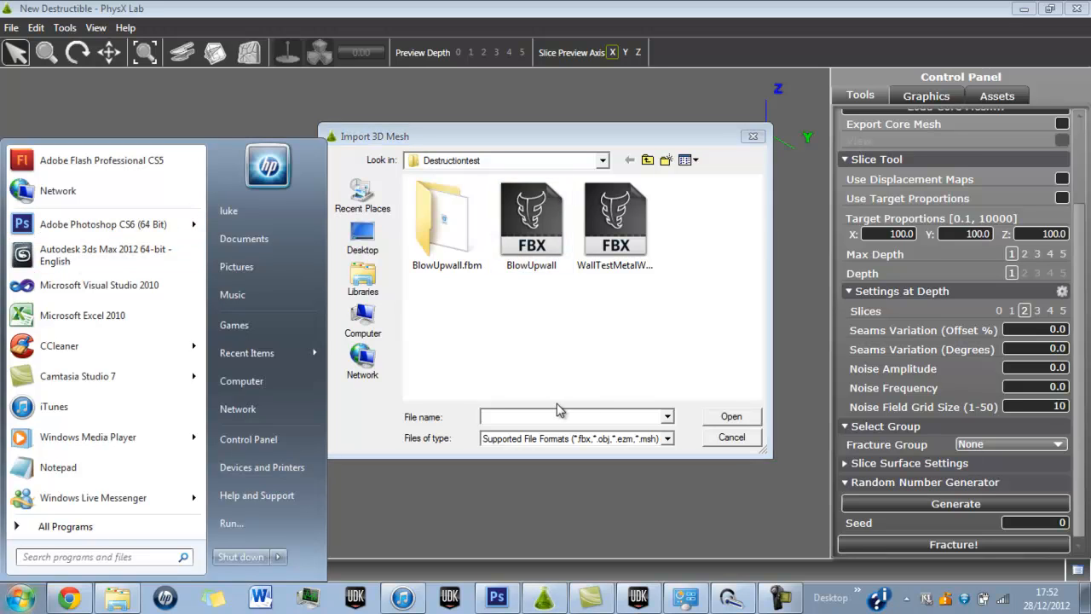
left_click(628, 378)
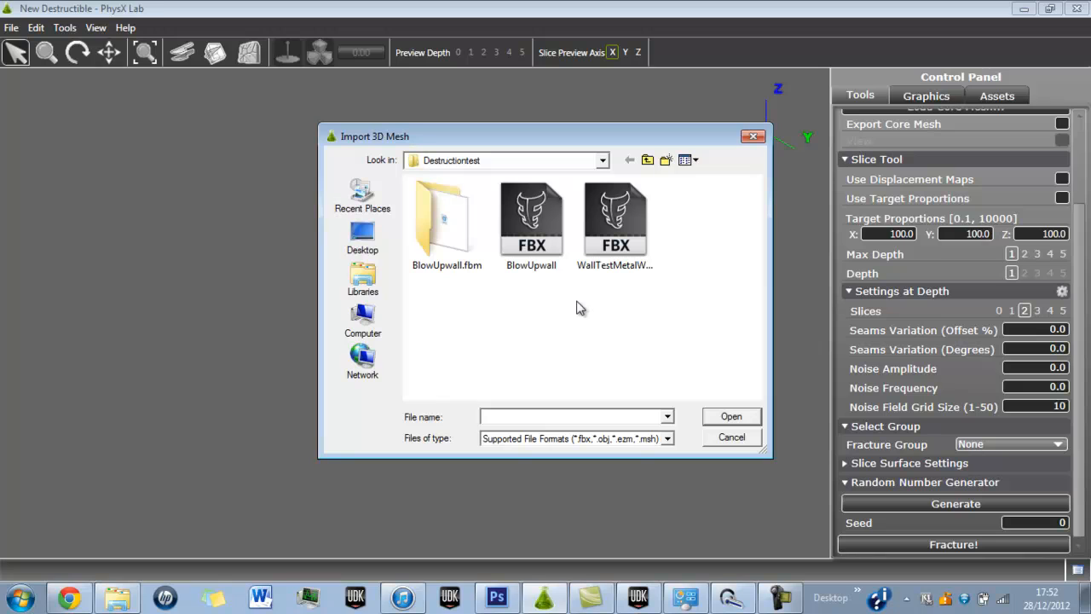
left_click(545, 270)
left_click(730, 416)
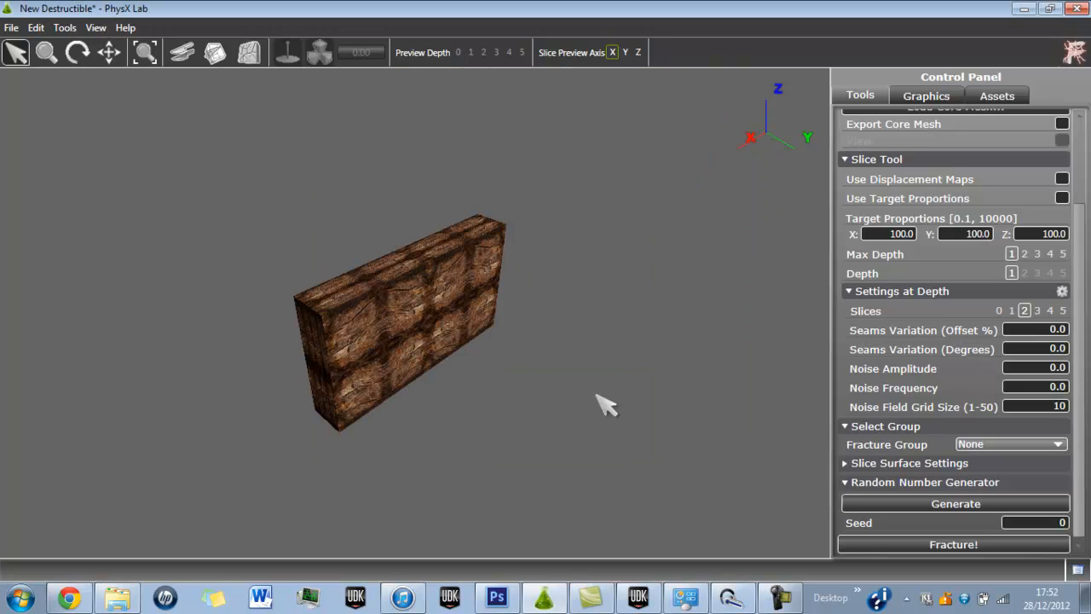
left_click(455, 342)
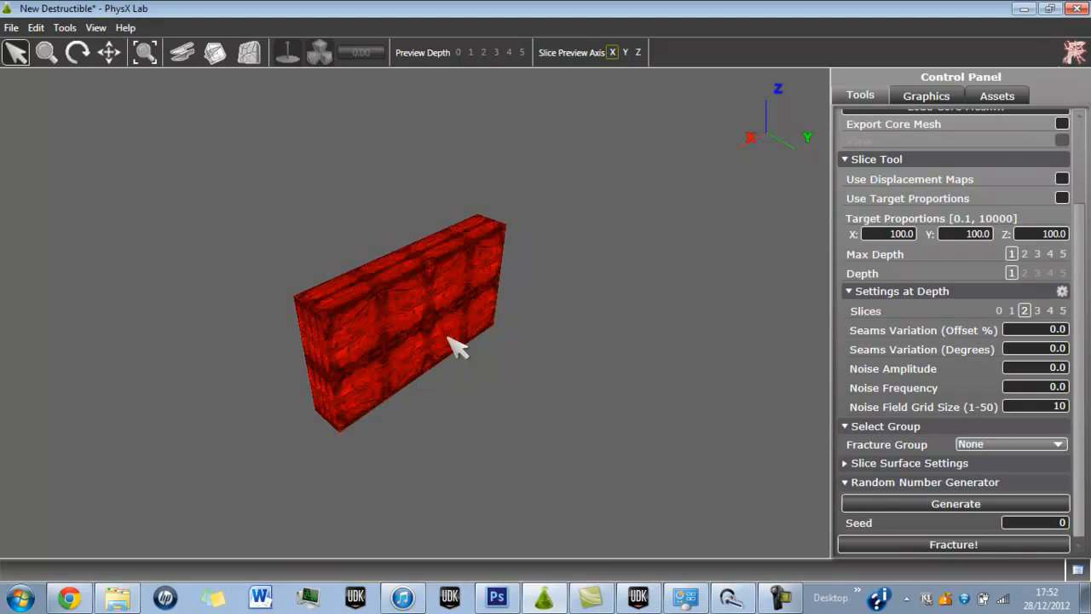
Examine the imported wall in the viewport from the front and from above, toggling its selection highlight.
left_click(520, 401)
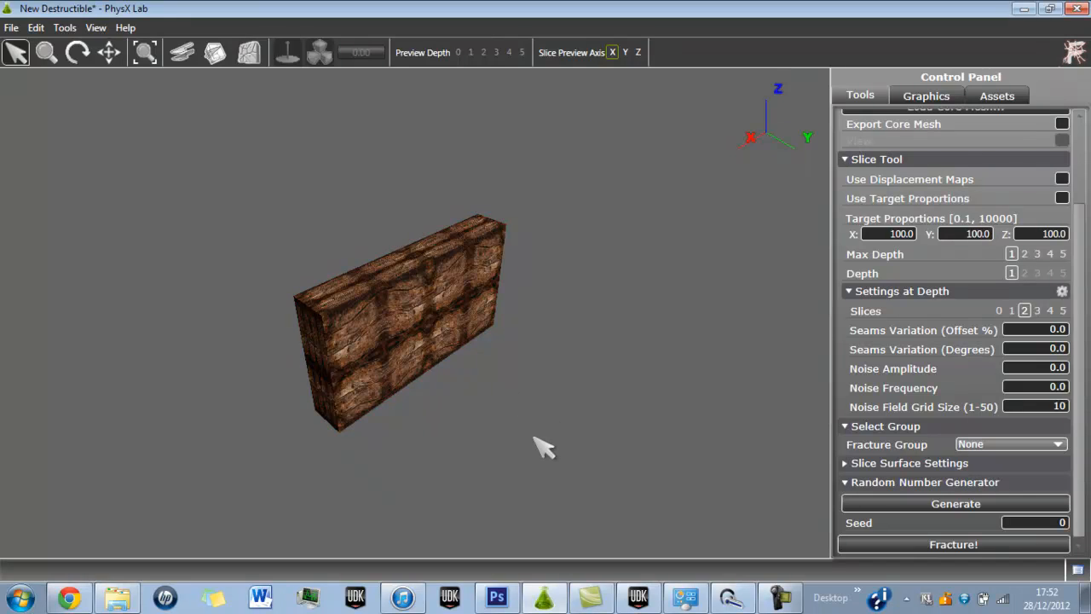
left_click(469, 304)
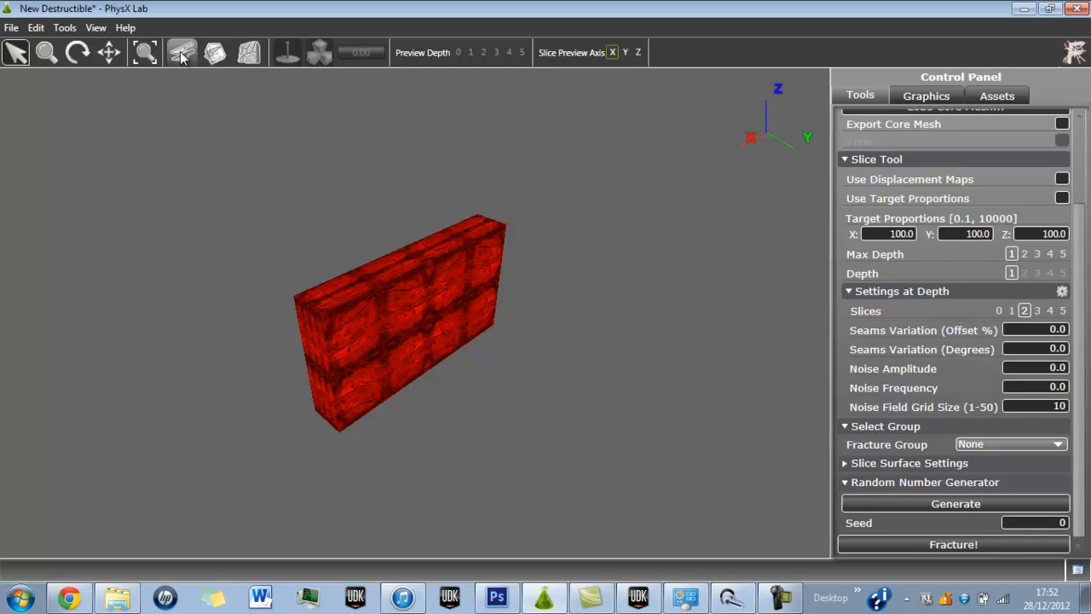
left_click(80, 53)
left_click_drag(494, 424, 244, 251)
left_click(8, 29)
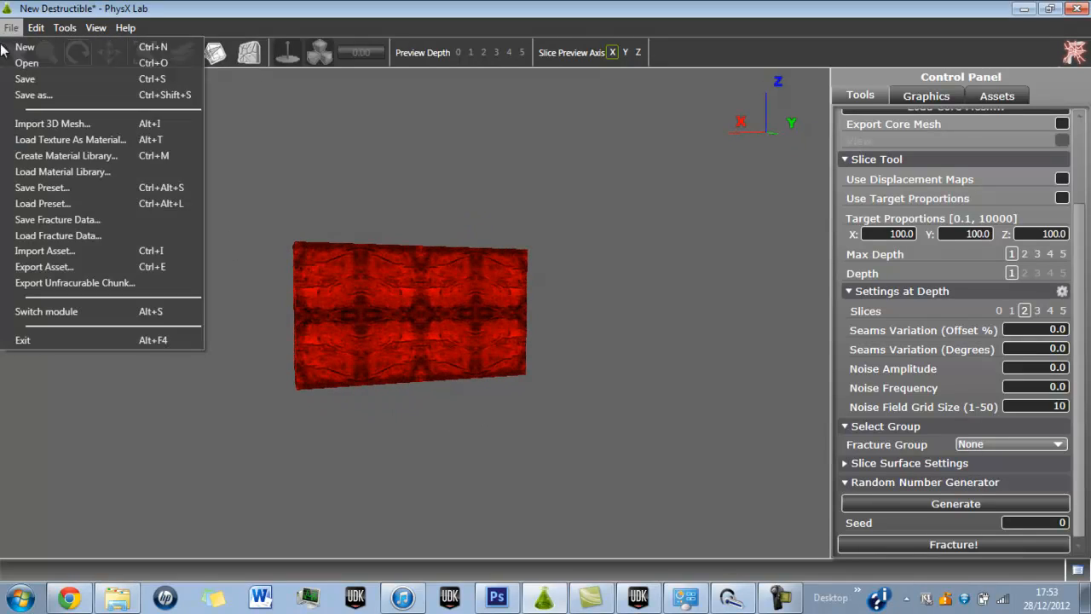
left_click(4, 31)
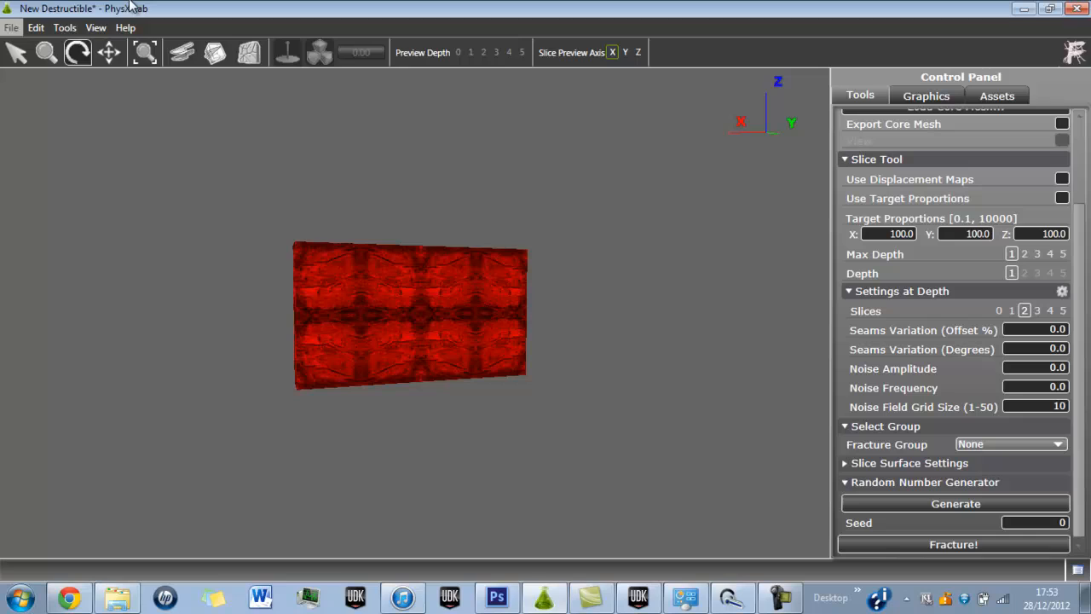
left_click(16, 53)
left_click(534, 394)
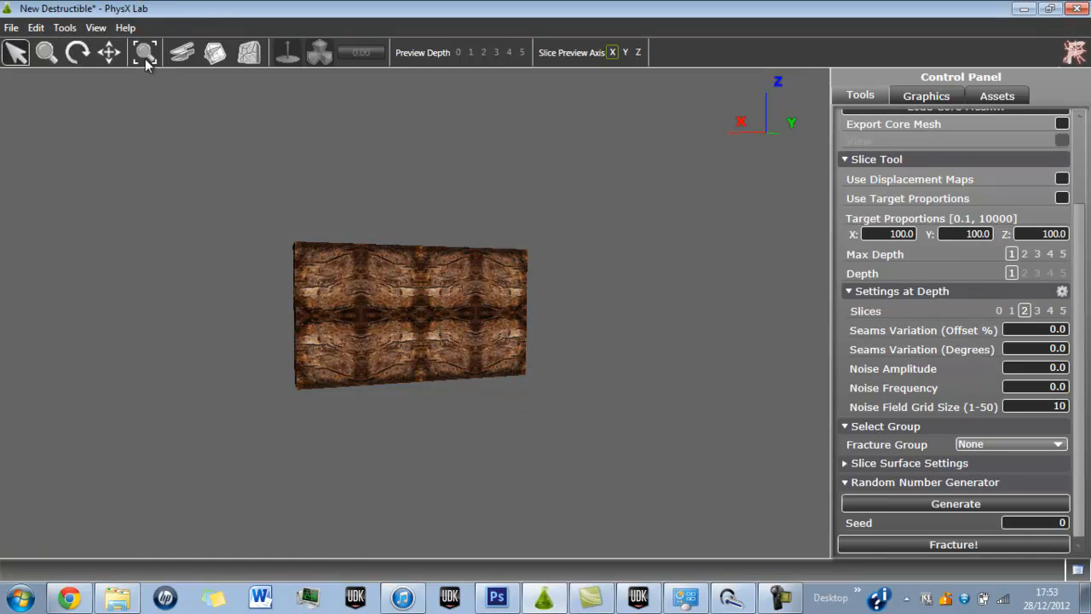
left_click(77, 55)
left_click_drag(361, 292, 366, 388)
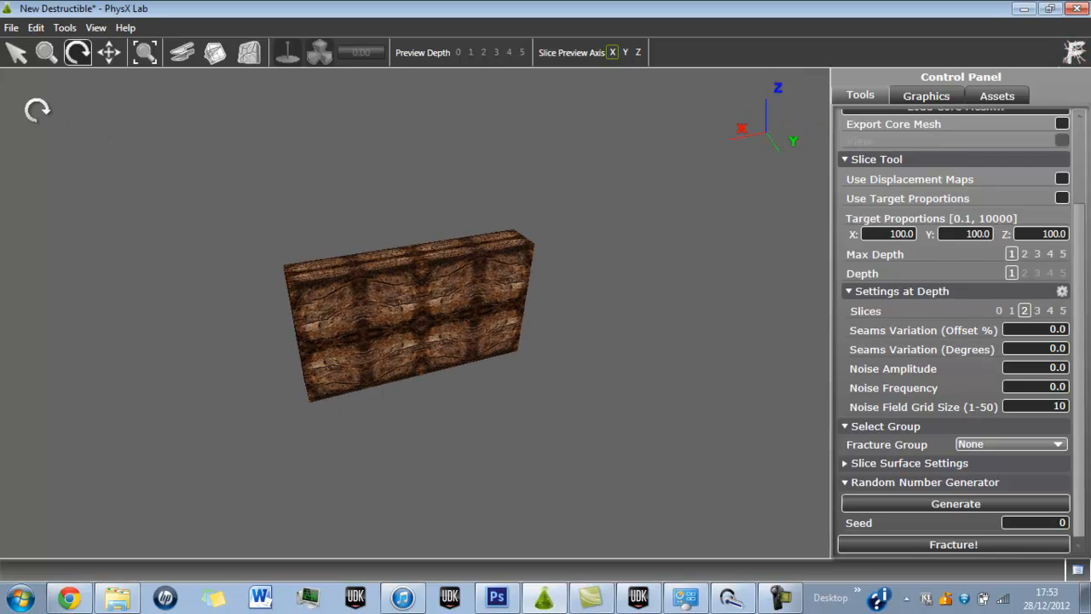
left_click(15, 53)
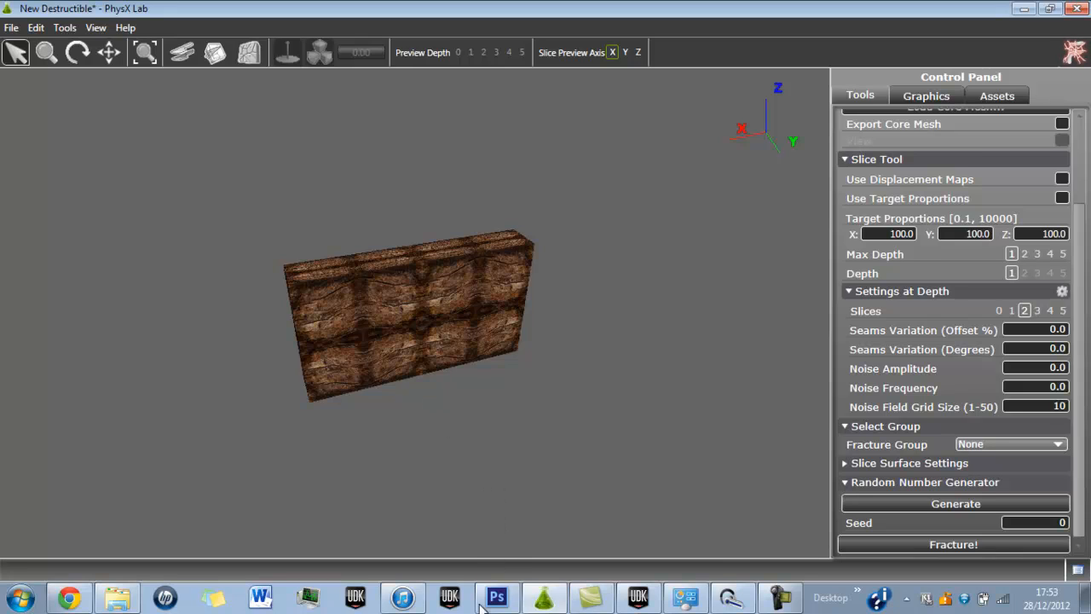
Switch to Photoshop, create a new 1024 × 1024 pixel RGB document and fill its background with black.
mouse_move(482, 605)
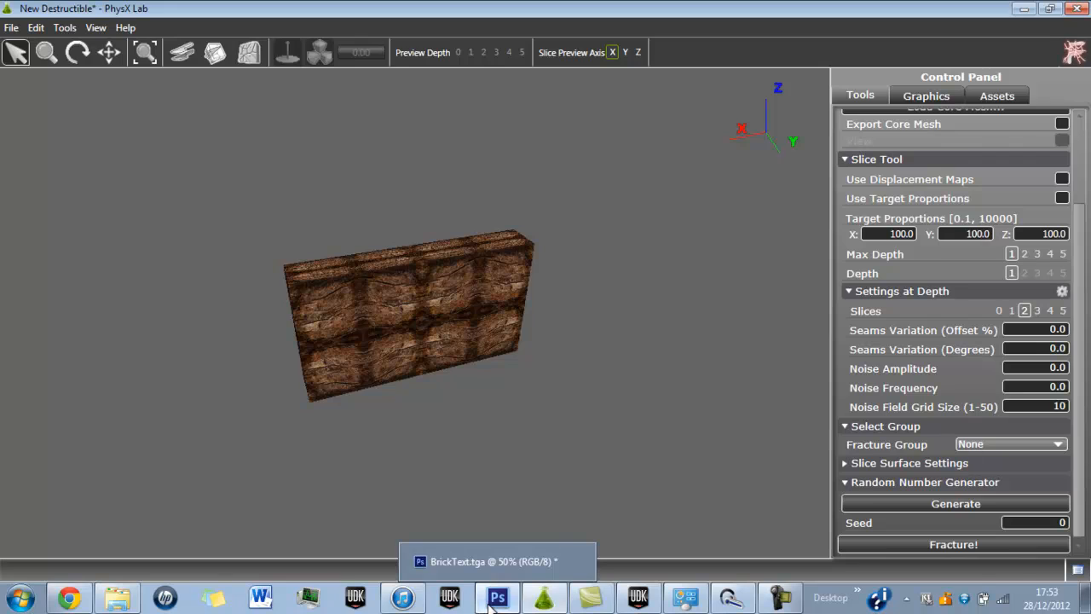
left_click(496, 604)
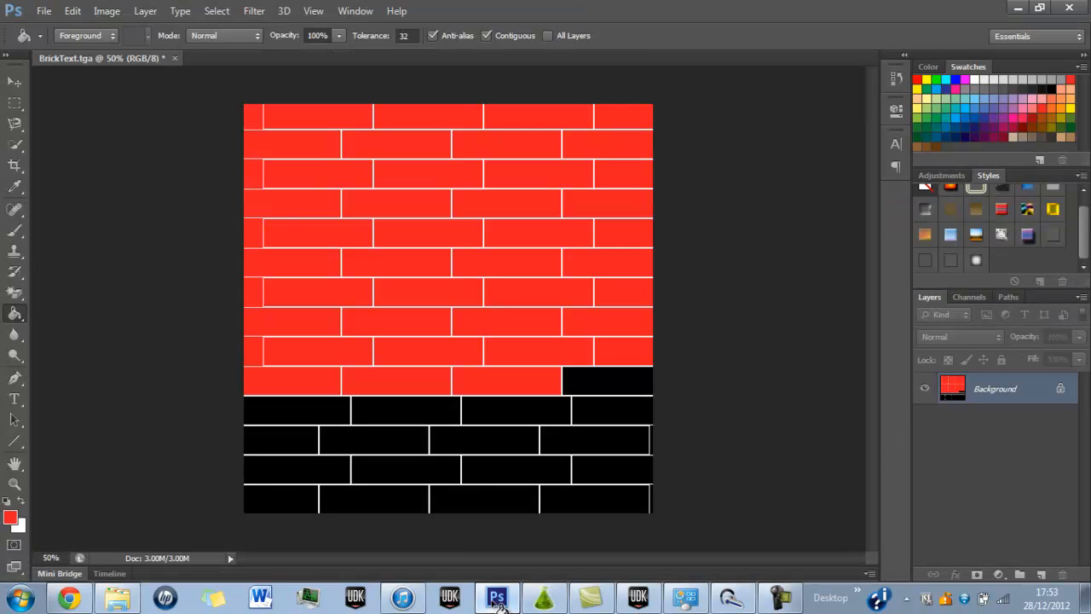
left_click(41, 12)
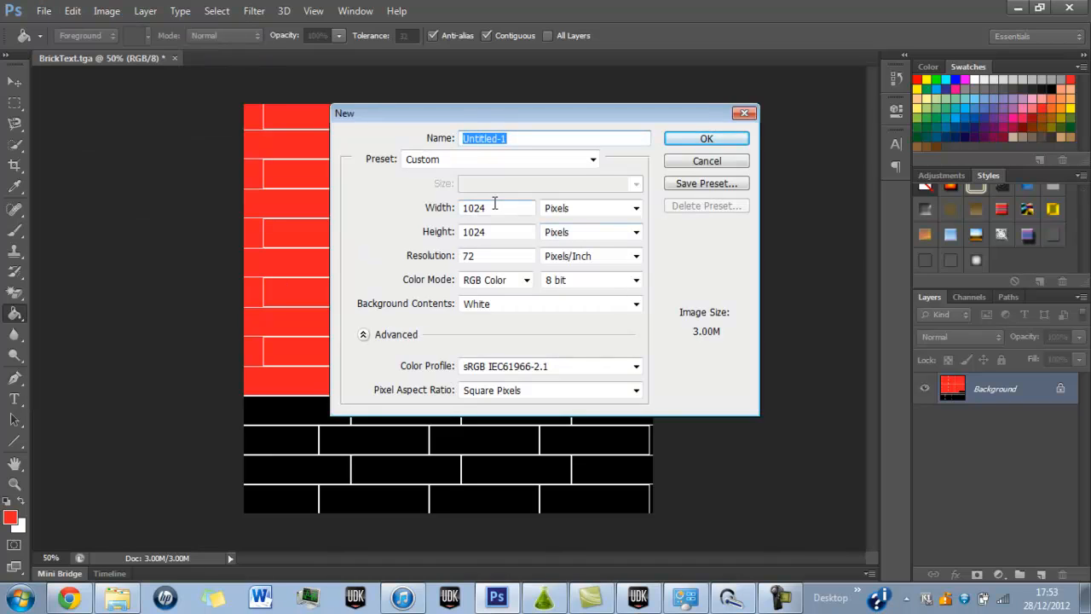
double_click(495, 206)
left_click(497, 234)
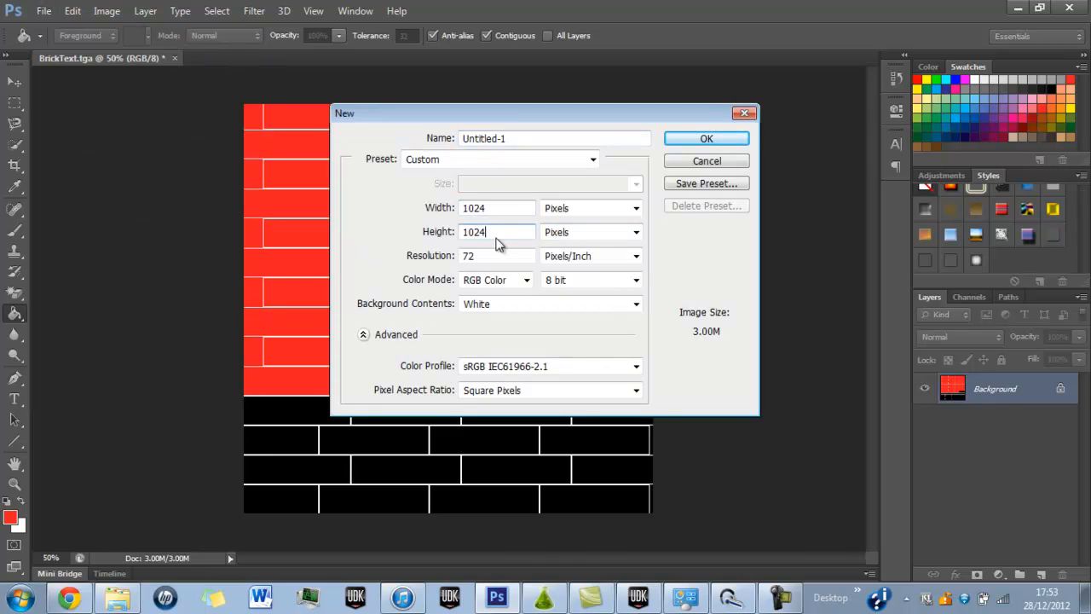
left_click(718, 139)
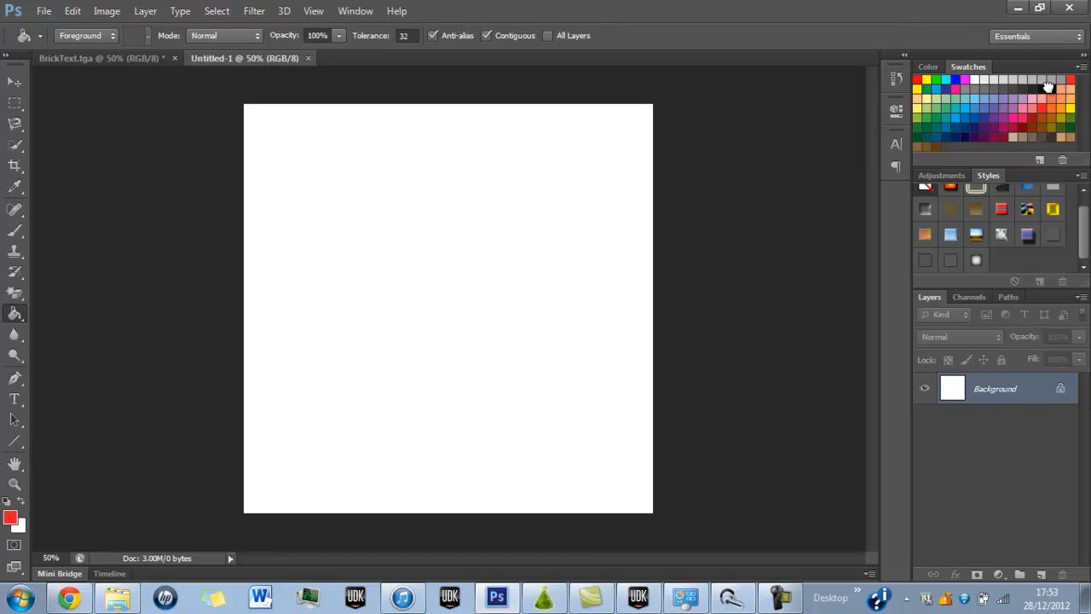
left_click(505, 240)
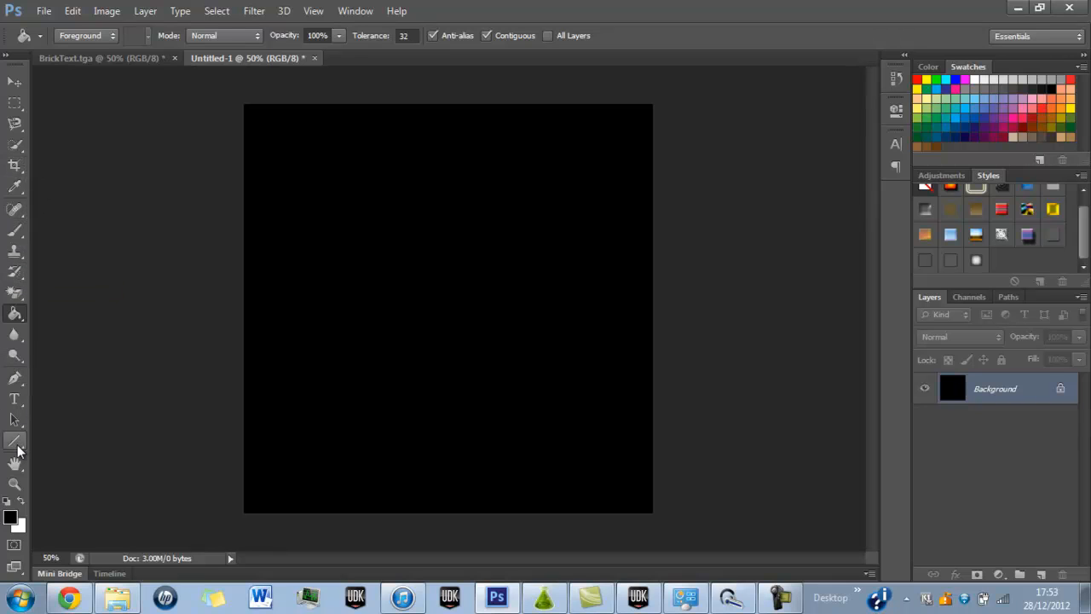
Draw a small unfilled rectangle with a white 2 pt outline in the upper-left corner of the black canvas as the first brick.
left_click_drag(15, 440, 36, 452)
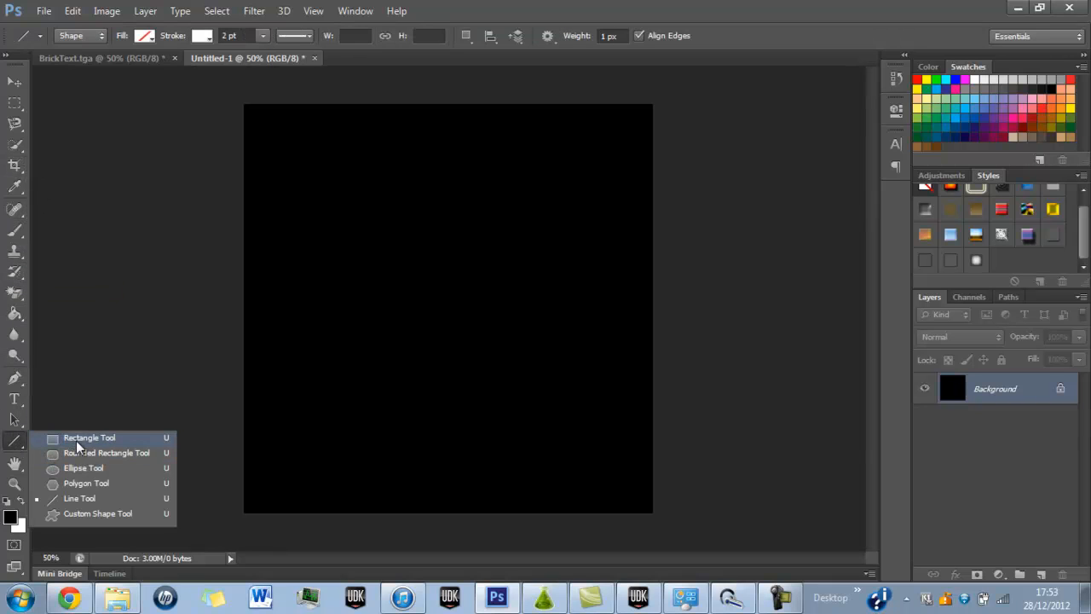
left_click(76, 438)
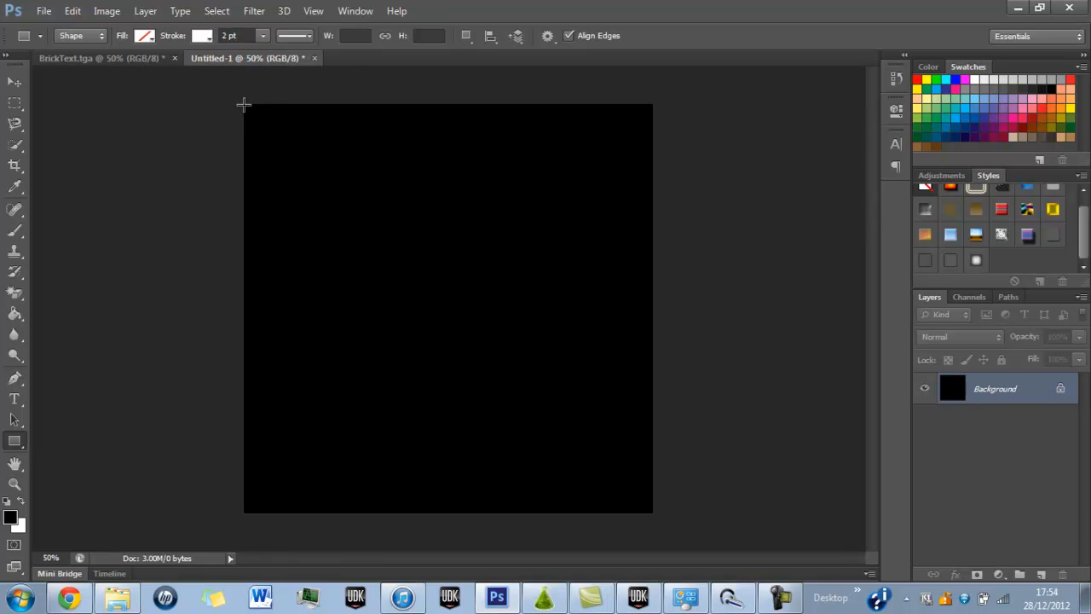
left_click_drag(244, 104, 305, 116)
left_click(23, 82)
left_click(333, 191)
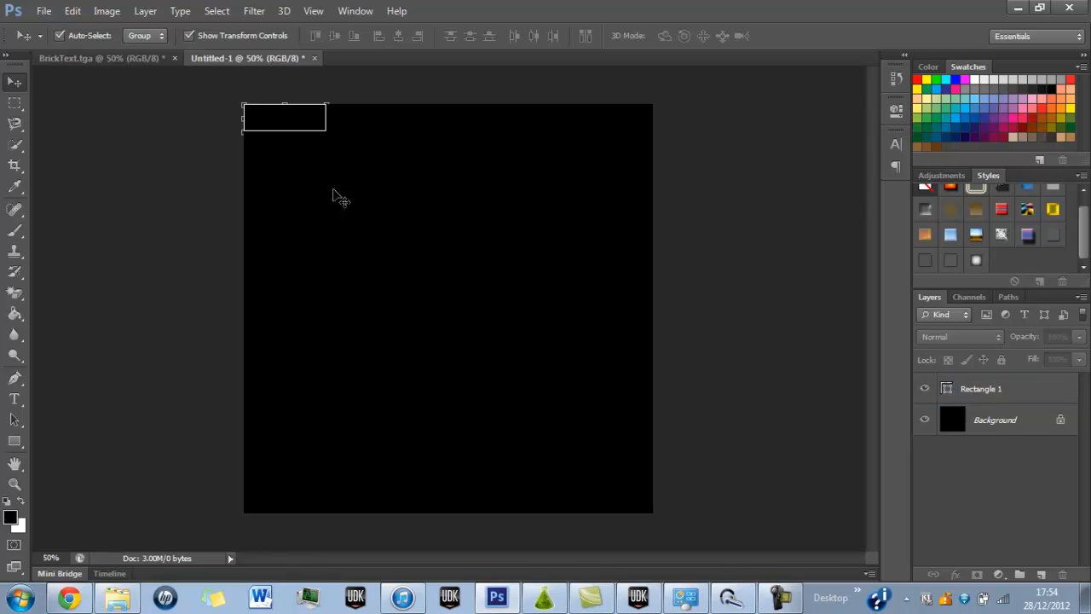
Duplicate the rectangle, place the copy against its right edge and narrow the copy to about 54% width.
left_click(990, 398)
key("ctrl+j")
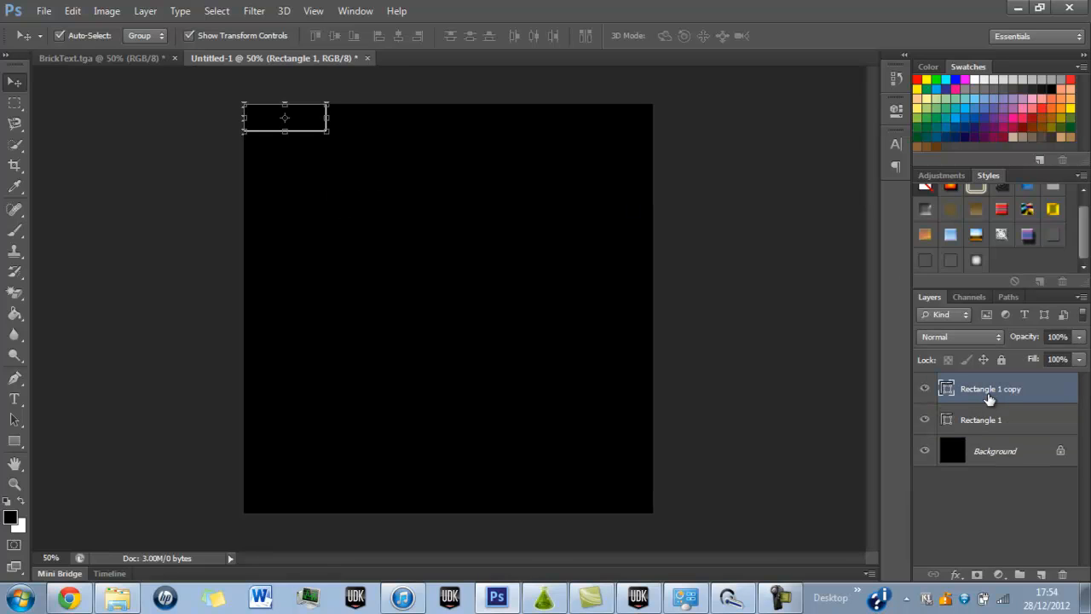
left_click_drag(311, 122, 372, 127)
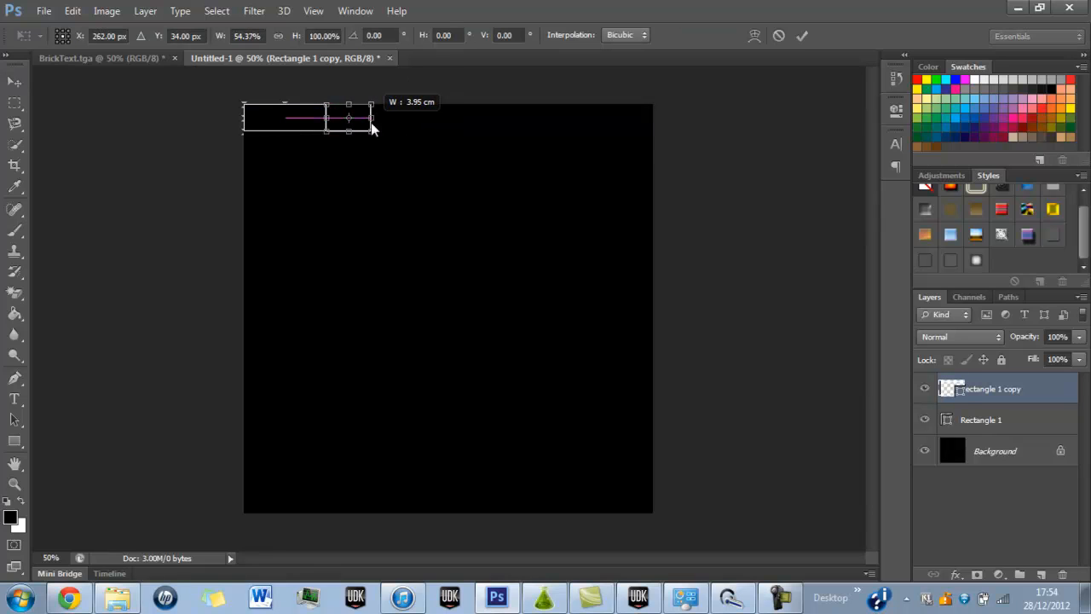
left_click(802, 35)
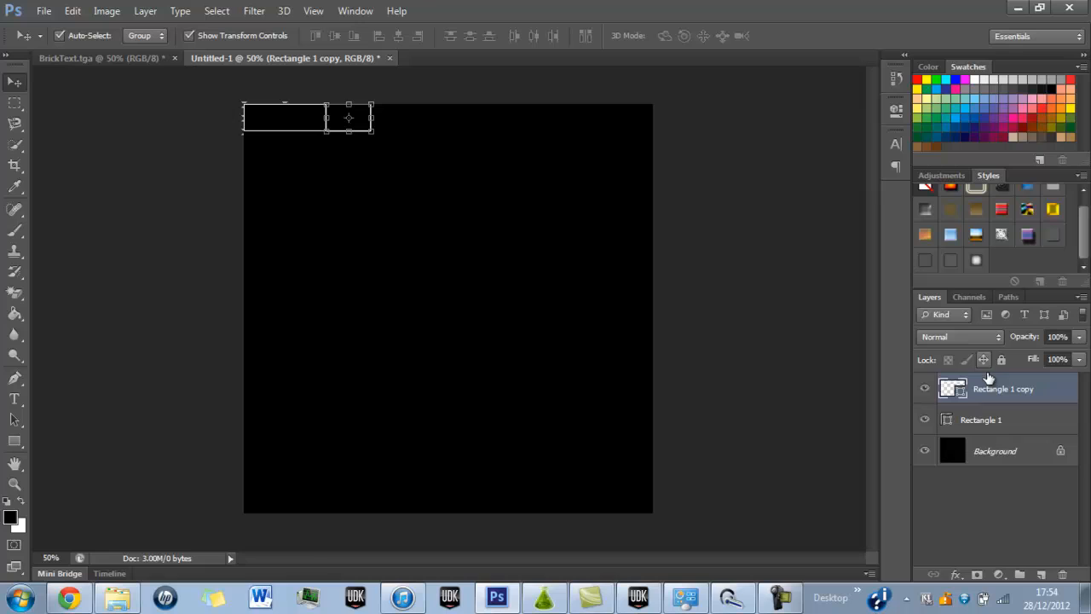
Merge the long and short brick rectangles into a single shape layer.
left_click(1000, 420, "shift")
right_click(1000, 419)
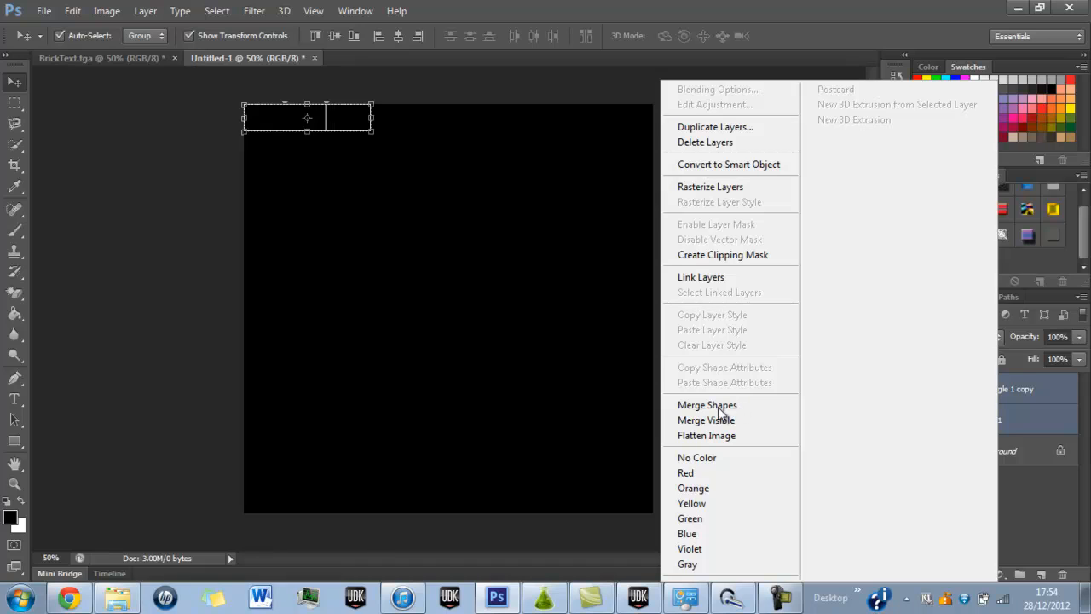
left_click(717, 411)
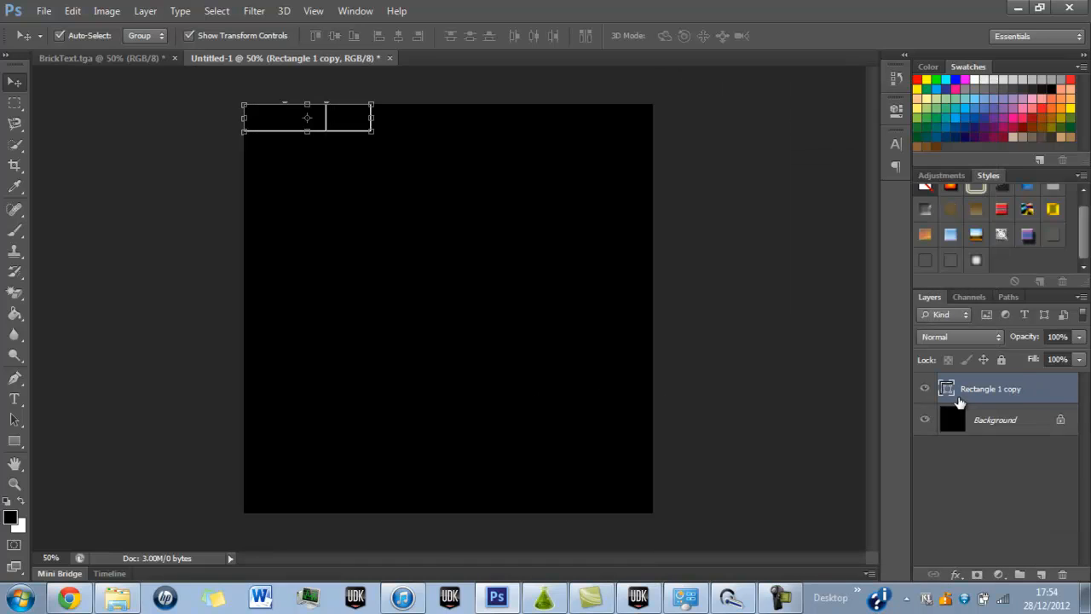
Duplicate the merged brick pair three times, lining the copies up end to end along the canvas's upper edge and past its right edge.
key("ctrl+j")
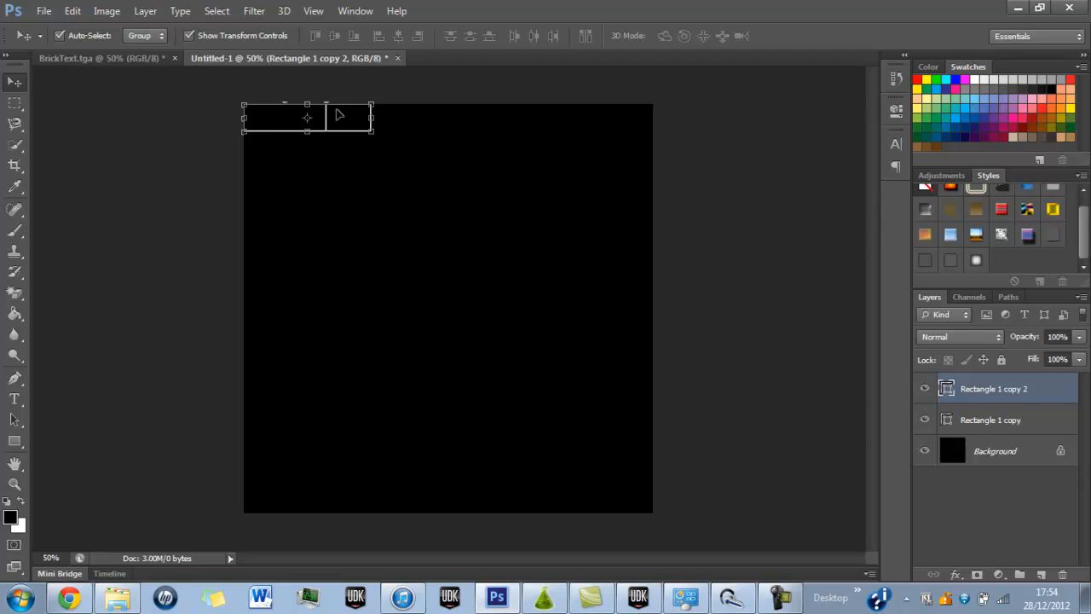
left_click_drag(338, 115, 601, 124)
key("ctrl+j")
left_click(750, 218)
left_click(592, 117)
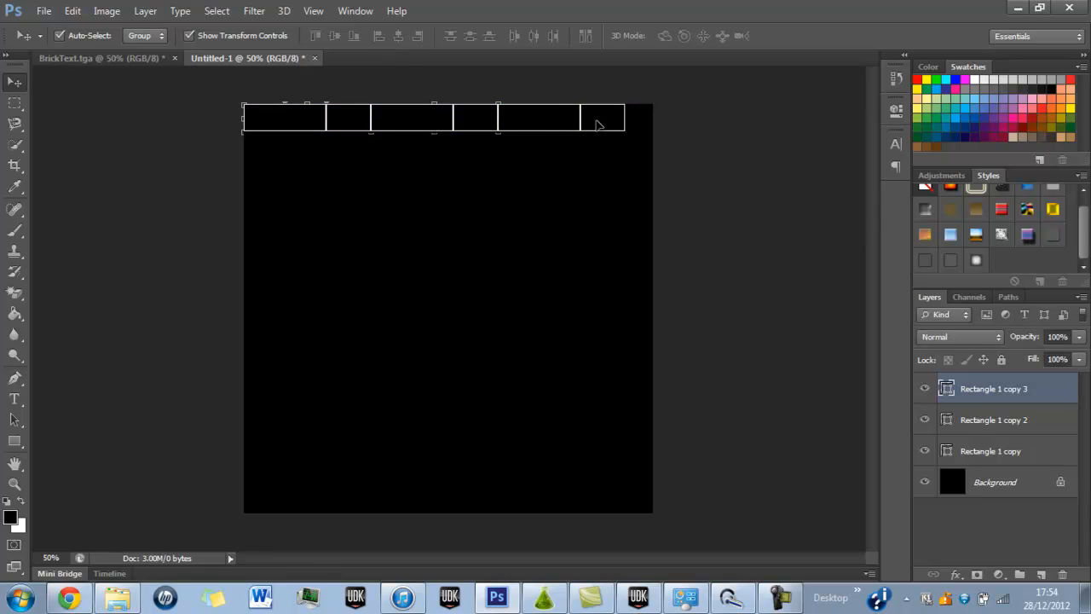
key("ctrl+j")
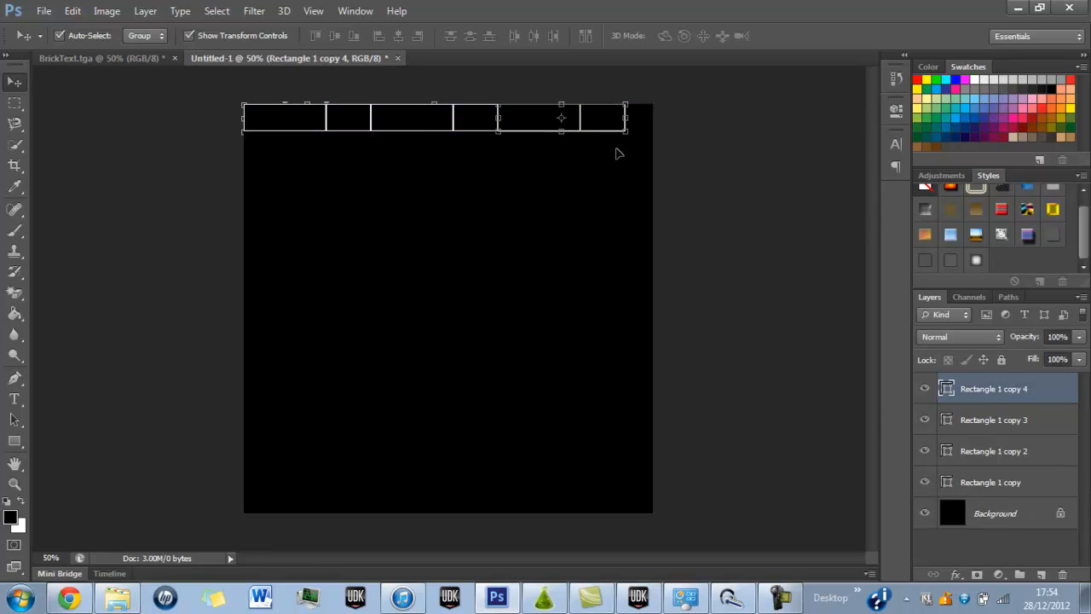
left_click_drag(616, 124, 743, 123)
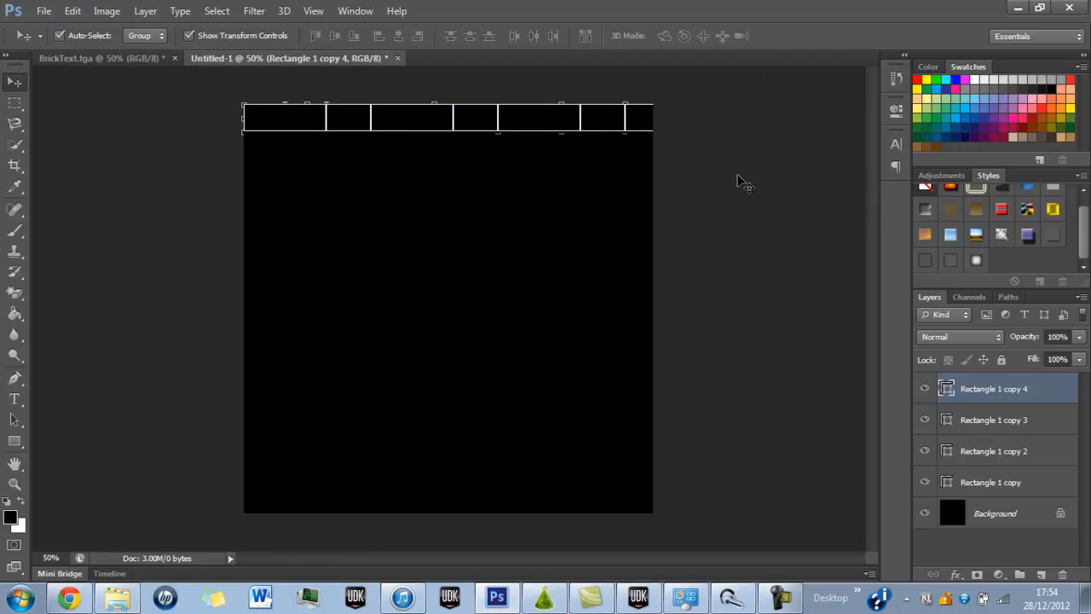
left_click(738, 178)
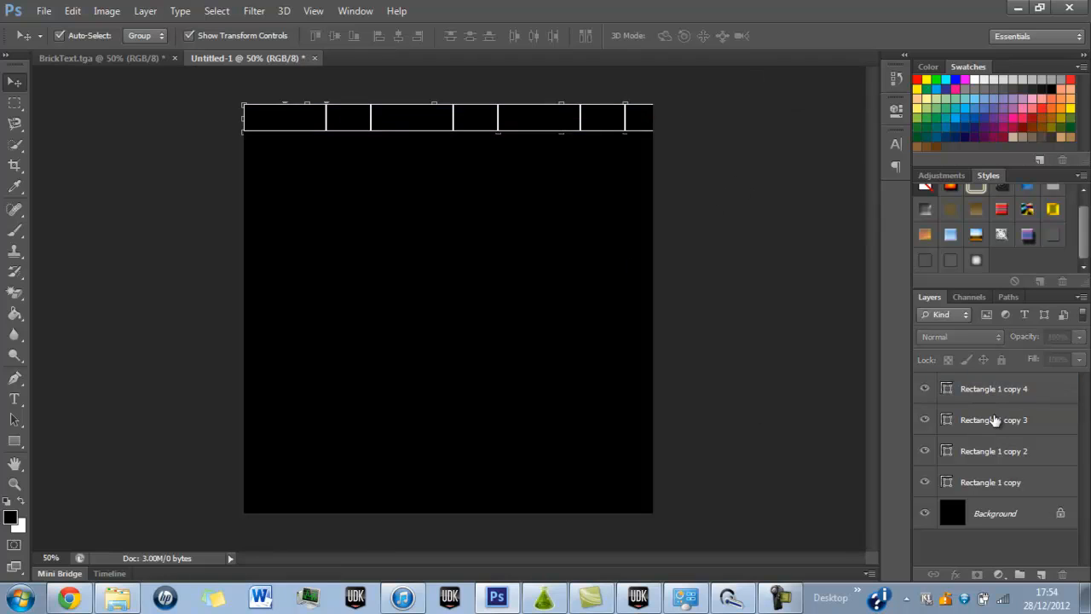
Merge the four brick pair layers into one shape layer forming the complete row.
left_click(993, 390)
left_click(989, 482, "shift")
right_click(987, 480)
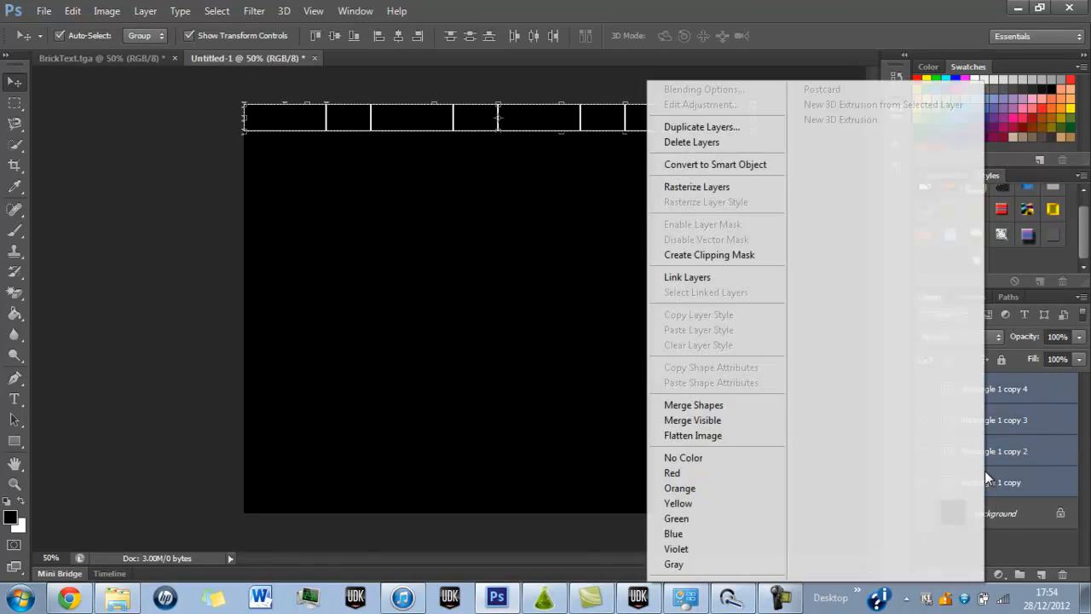
left_click(673, 405)
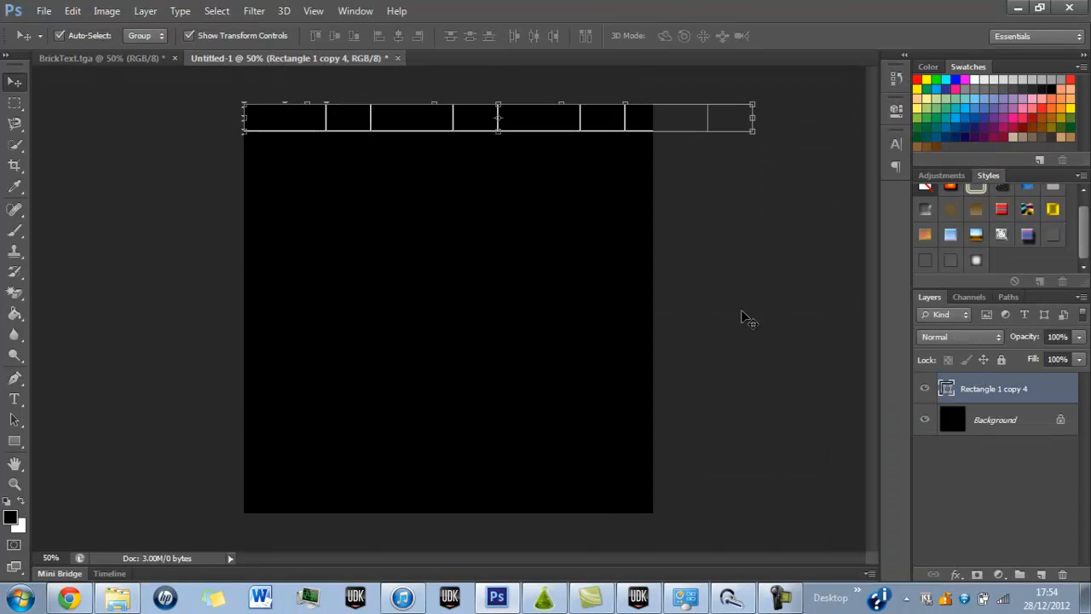
left_click(742, 311)
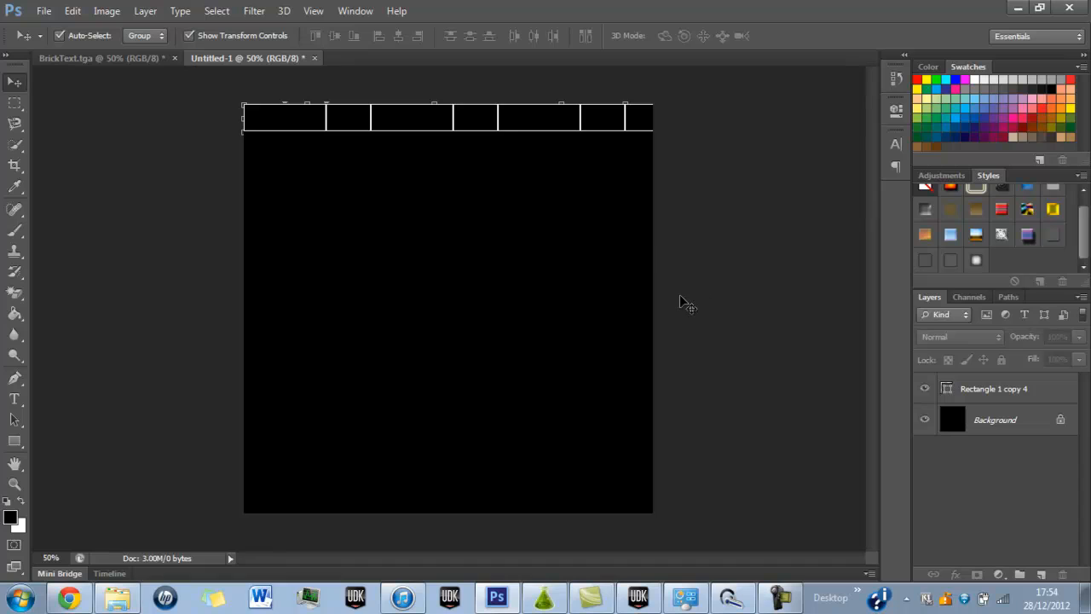
Duplicate the merged brick row layer.
left_click(1020, 398)
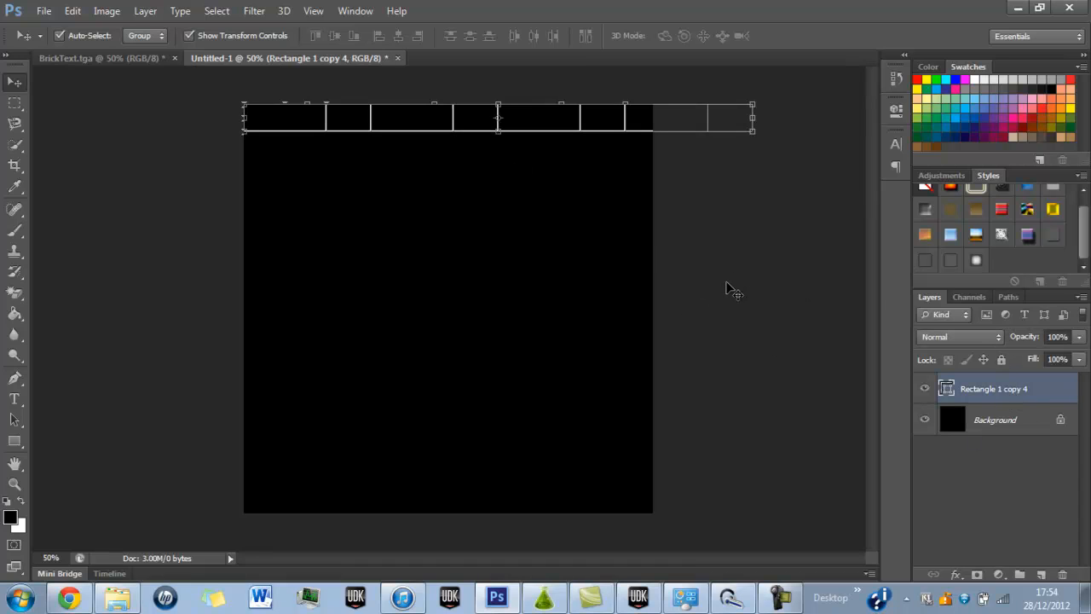
key("ctrl+j")
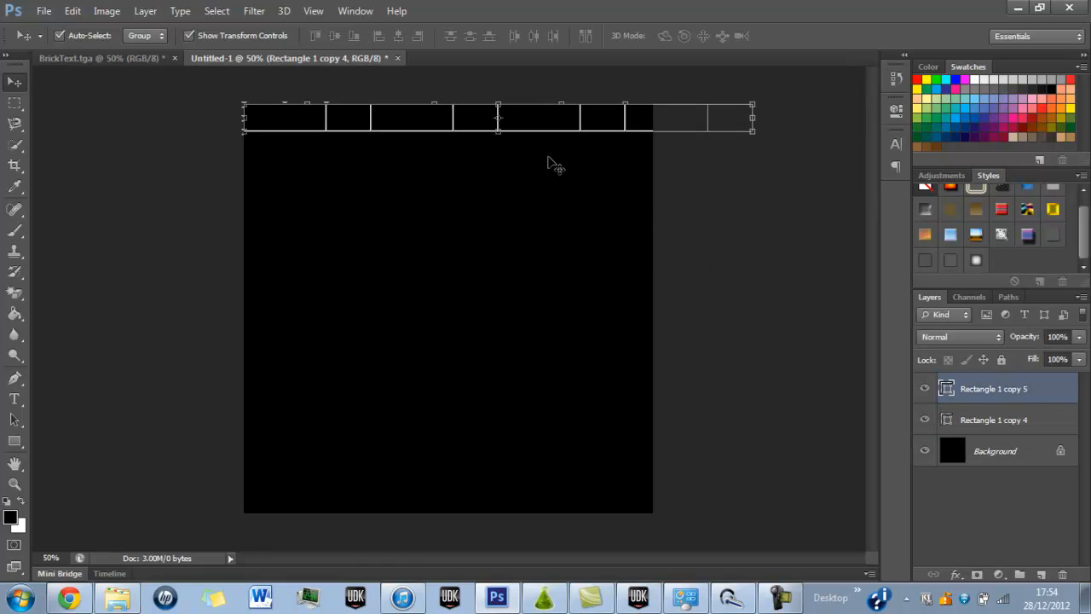
key("ctrl+k")
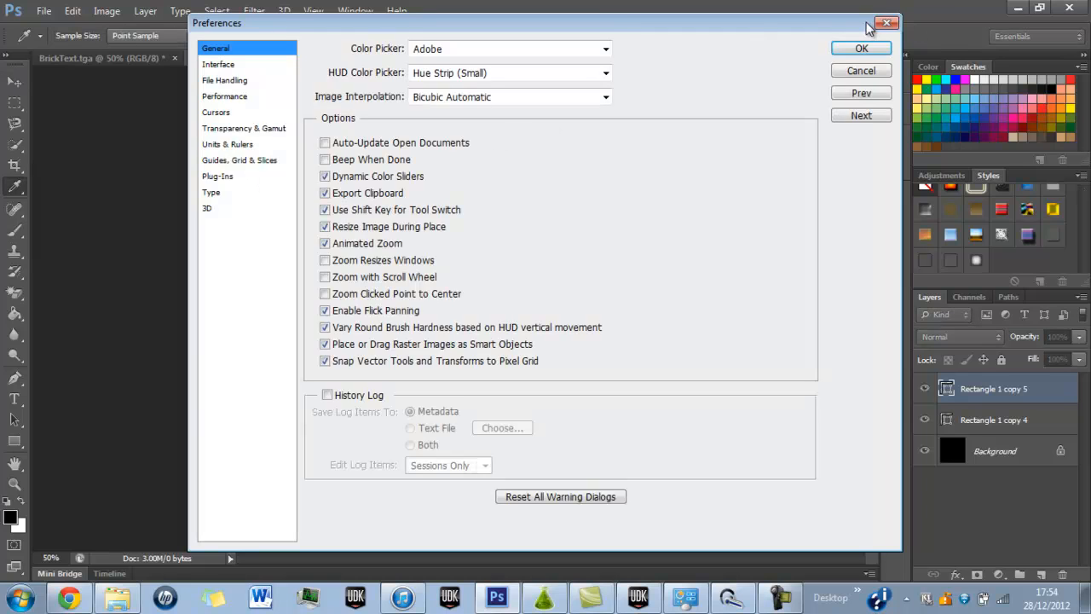
left_click(889, 23)
left_click(759, 189)
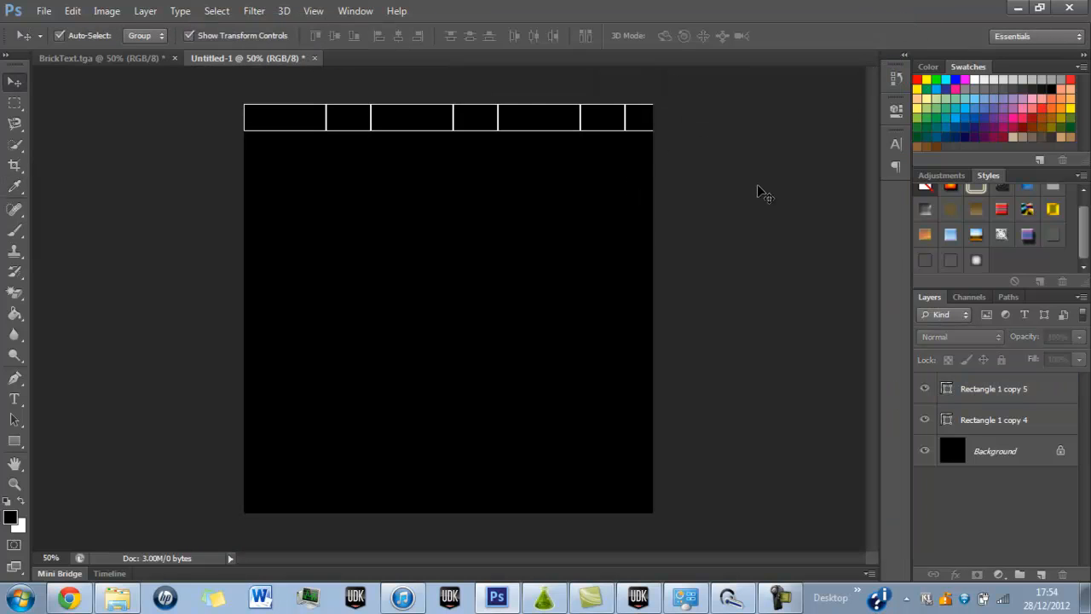
Move one copy of the brick row directly beneath the first row, shifted left so its end meets the canvas's right edge.
left_click(976, 419)
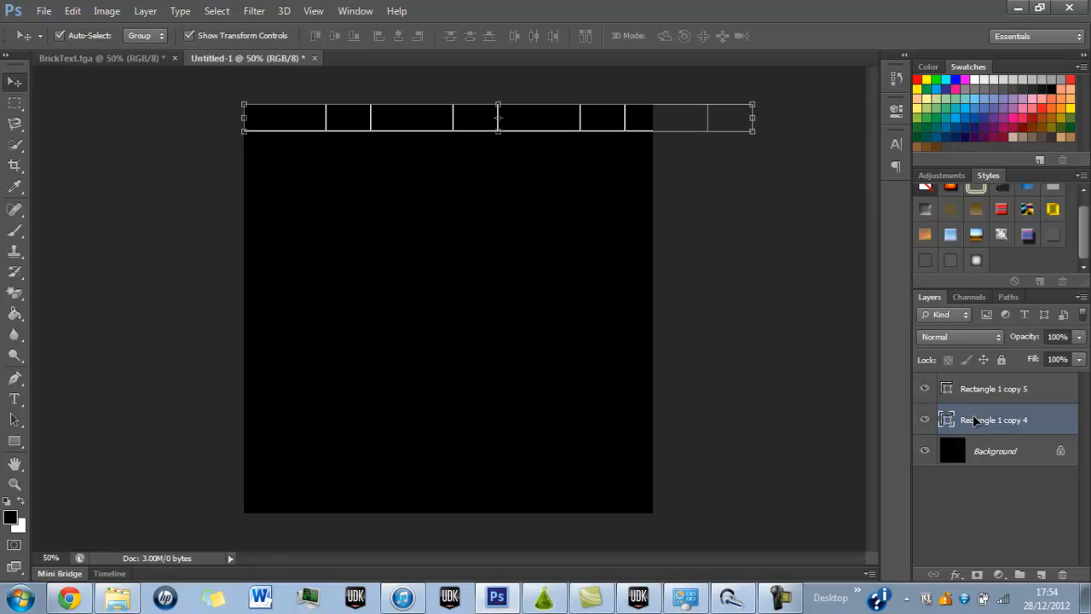
key("ctrl+alt+t")
left_click_drag(445, 122, 346, 150)
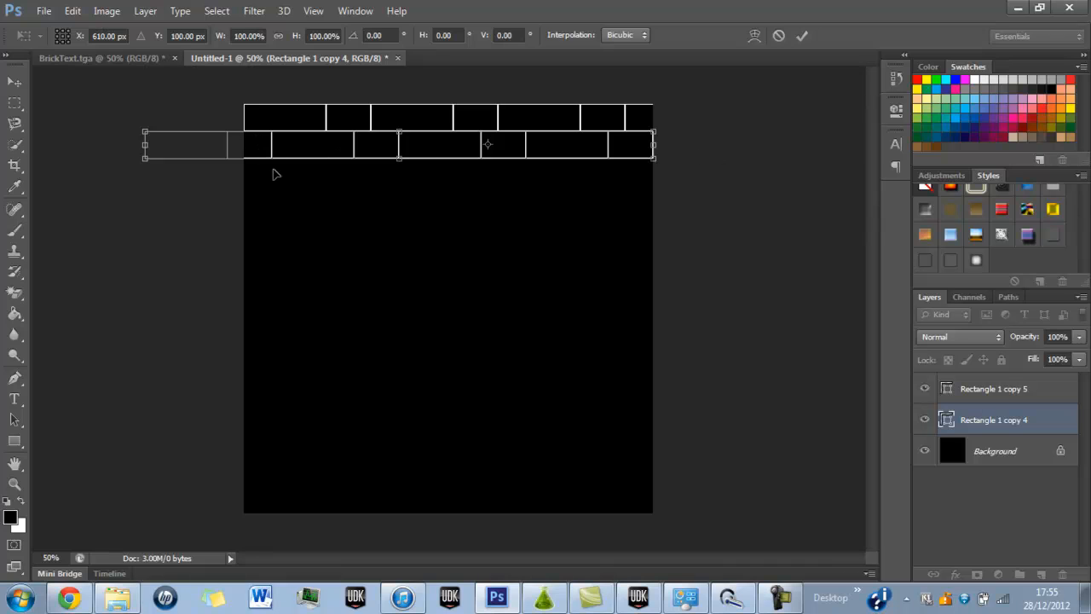
left_click(801, 35)
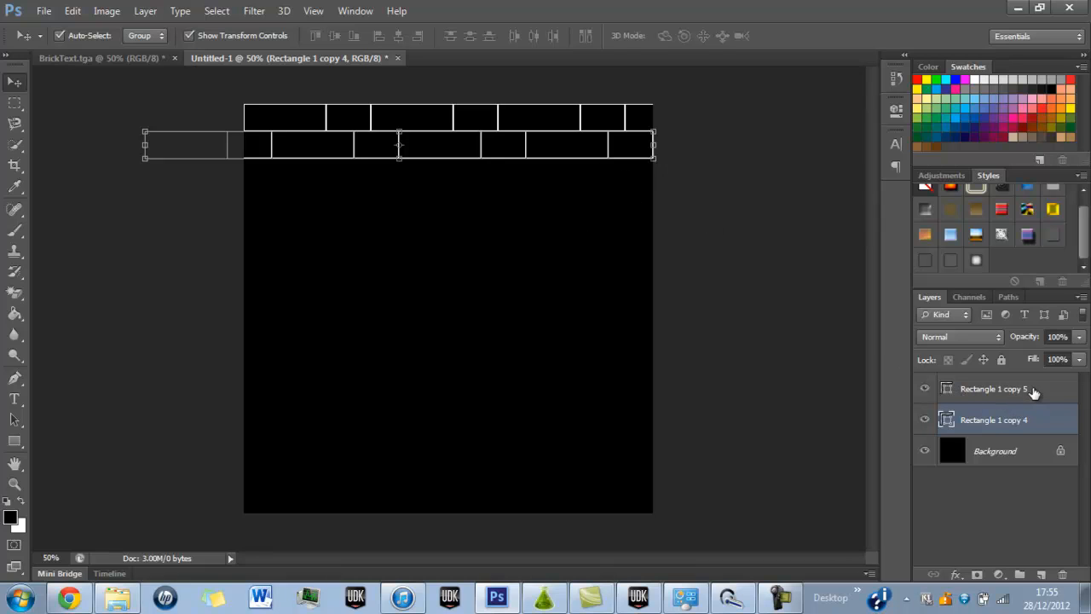
left_click(1035, 391)
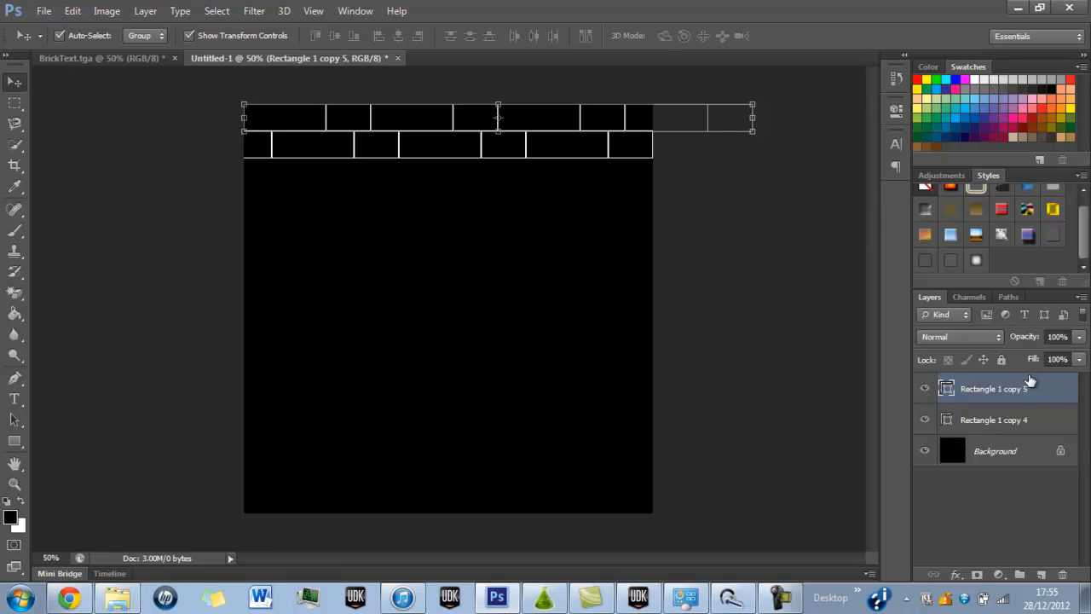
left_click(1020, 422)
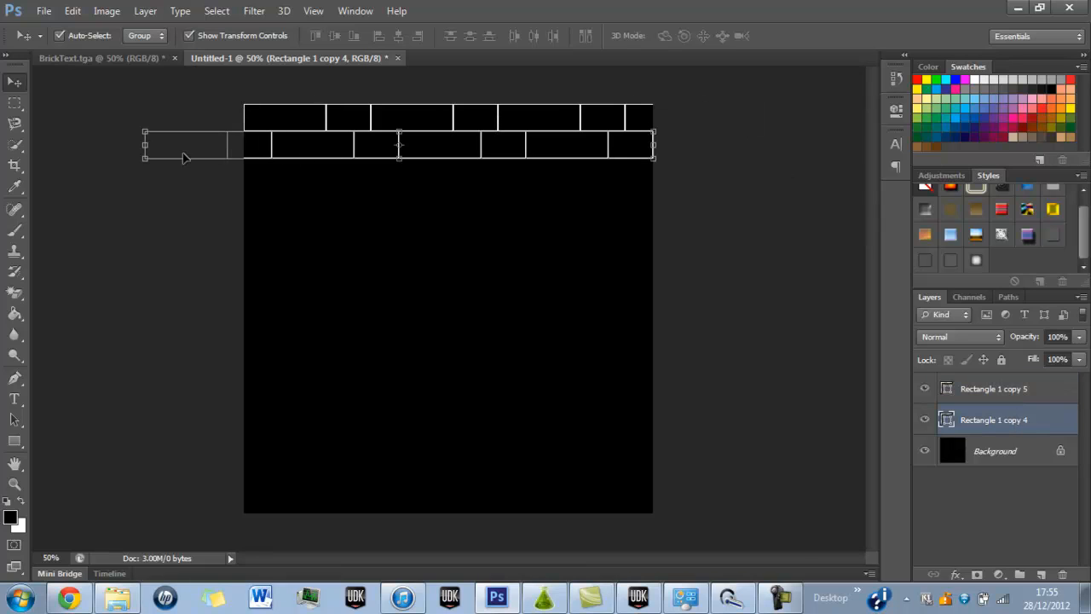
left_click(824, 310)
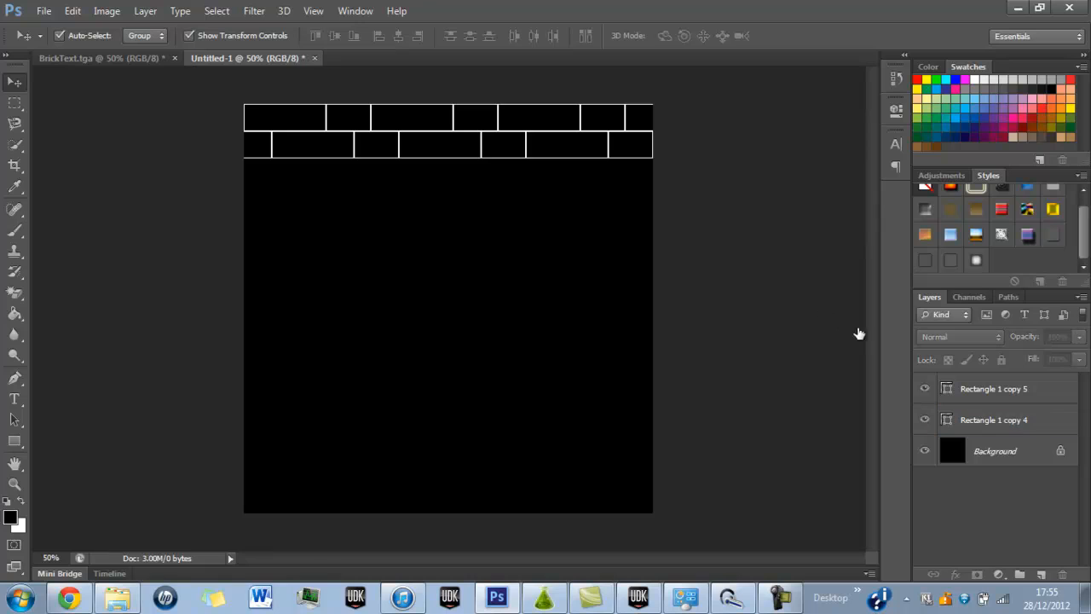
Merge the two staggered brick row layers into a single shape layer.
left_click(1047, 397)
left_click(1007, 422, "shift")
right_click(1006, 422)
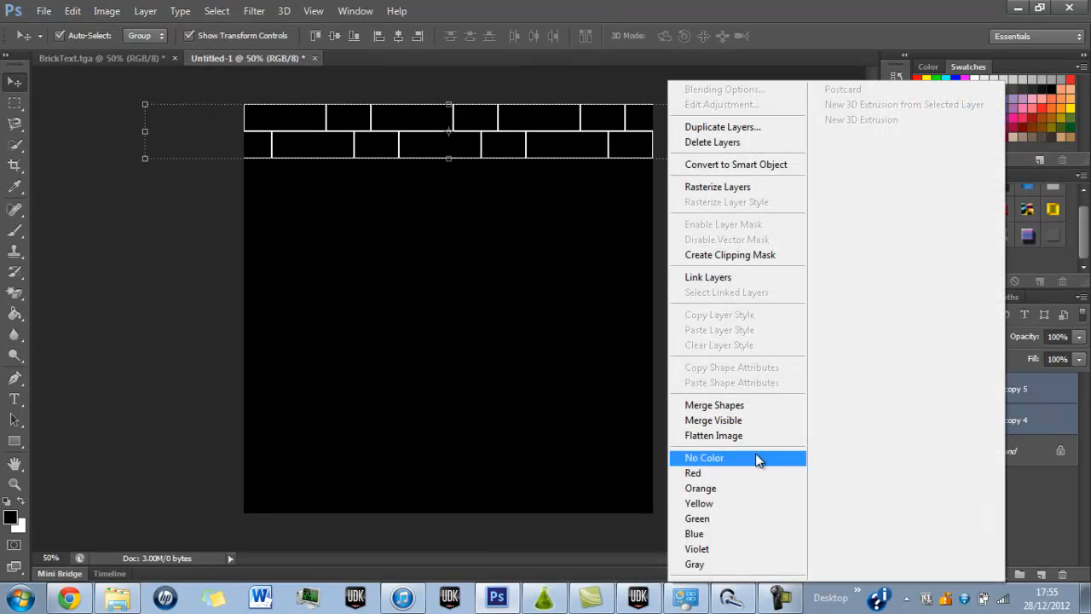
left_click(711, 405)
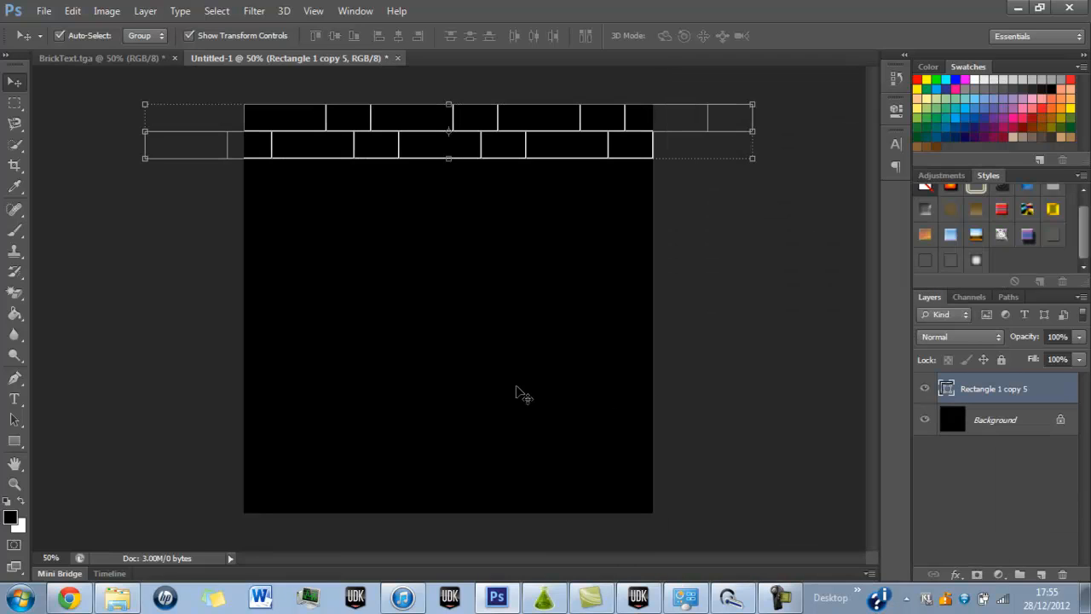
Duplicate the merged two-row layer twice and stack the copies directly beneath it to form six staggered rows.
key("ctrl+j")
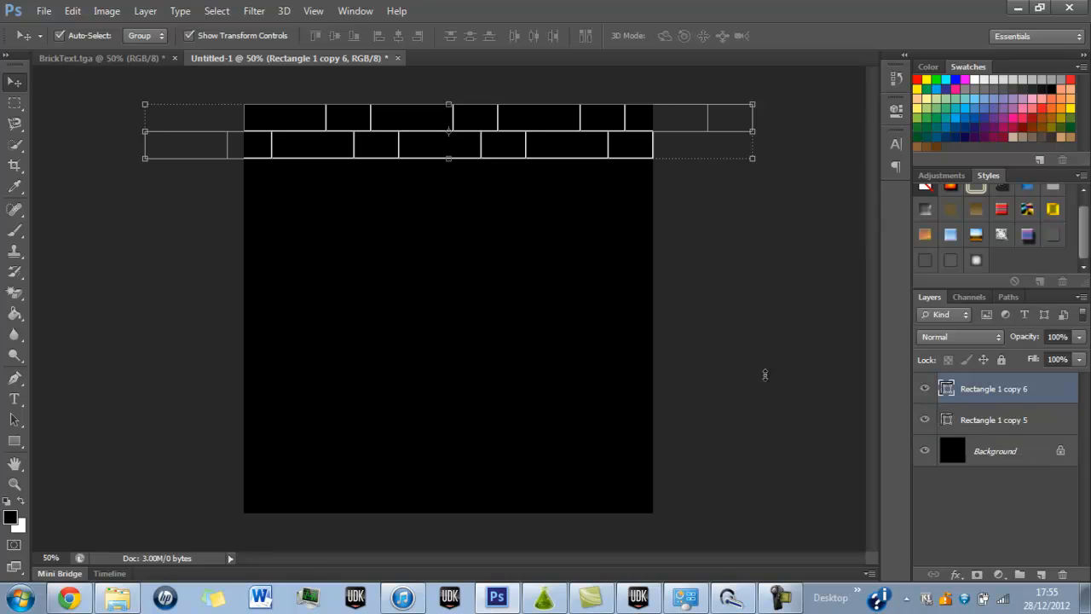
left_click_drag(558, 142, 516, 265)
key("ctrl+j")
left_click(765, 324)
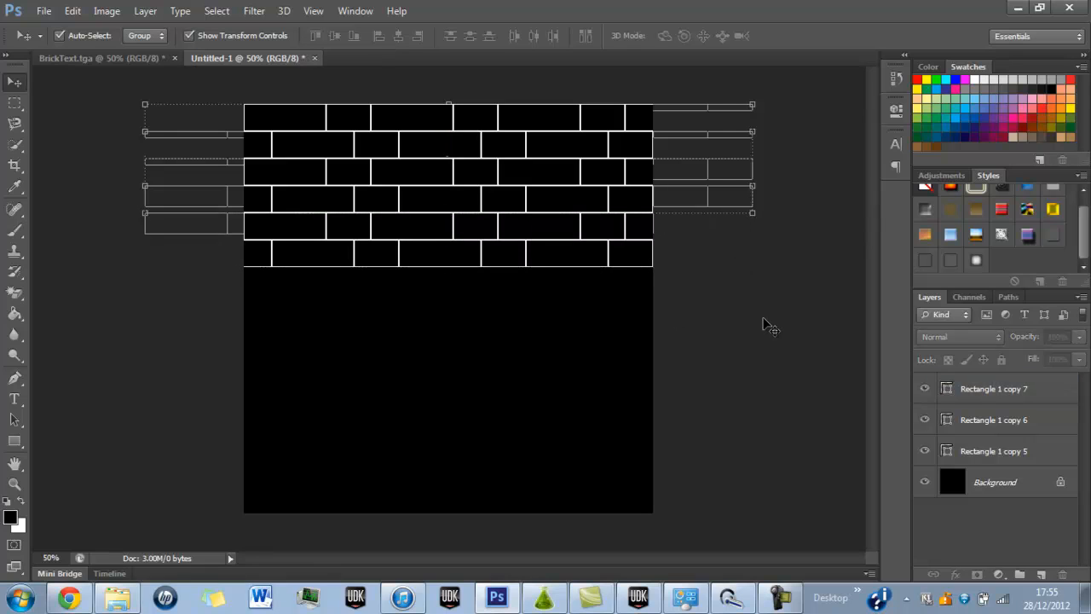
Duplicate the original two-row layer, Rectangle 1 copy 5, leaving the copy in place over the uppermost rows.
left_click(972, 452)
key("ctrl+j")
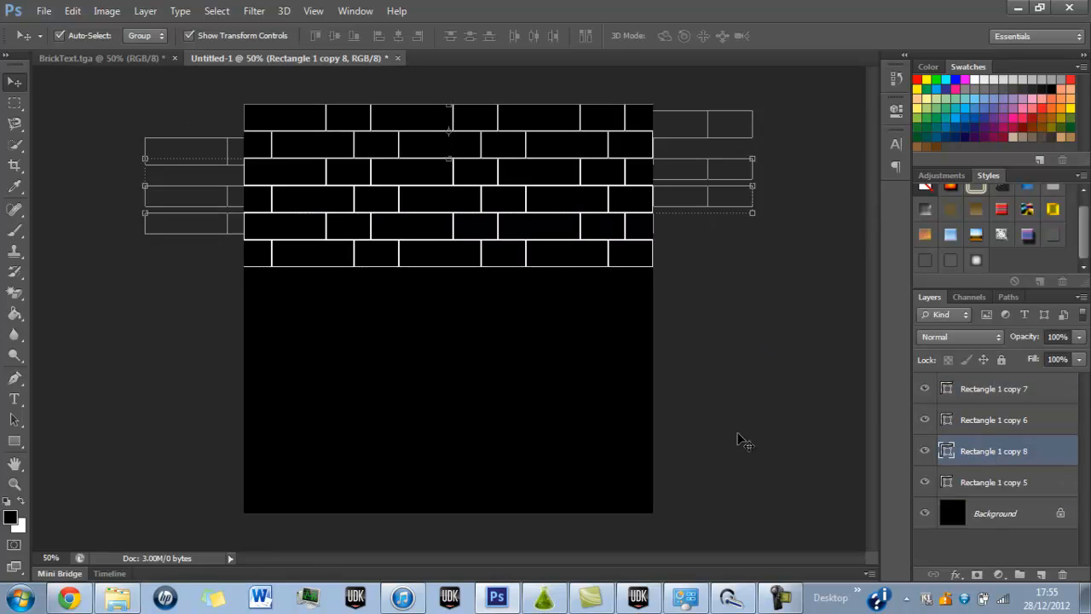
mouse_move(539, 260)
left_mouse_down()
mouse_move(537, 341)
mouse_move(548, 268)
mouse_move(539, 257)
left_mouse_up()
left_click(997, 418)
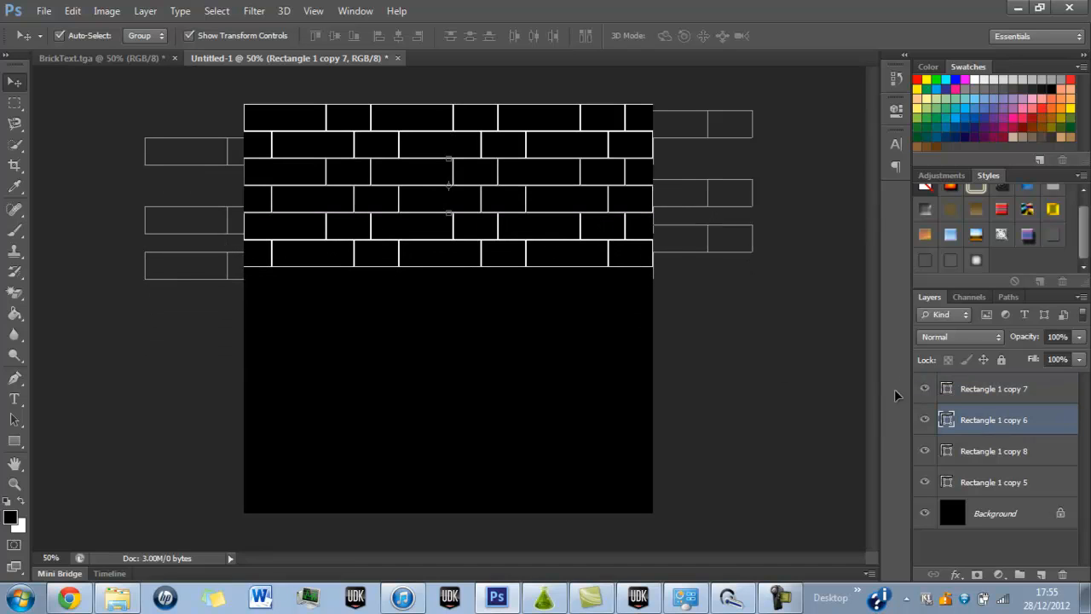
left_click_drag(473, 251, 506, 253)
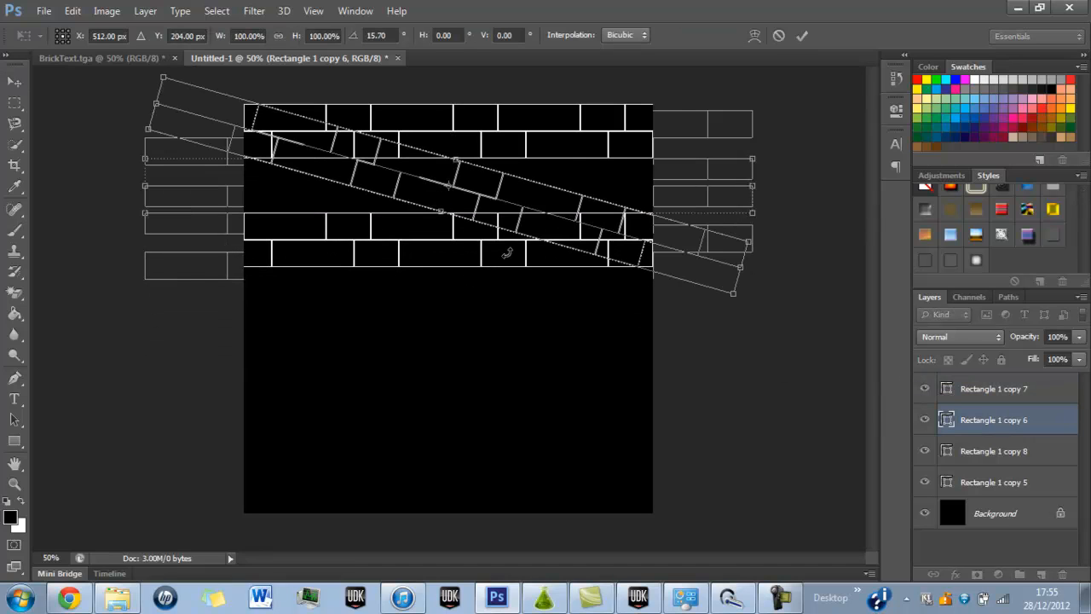
key("ctrl+z")
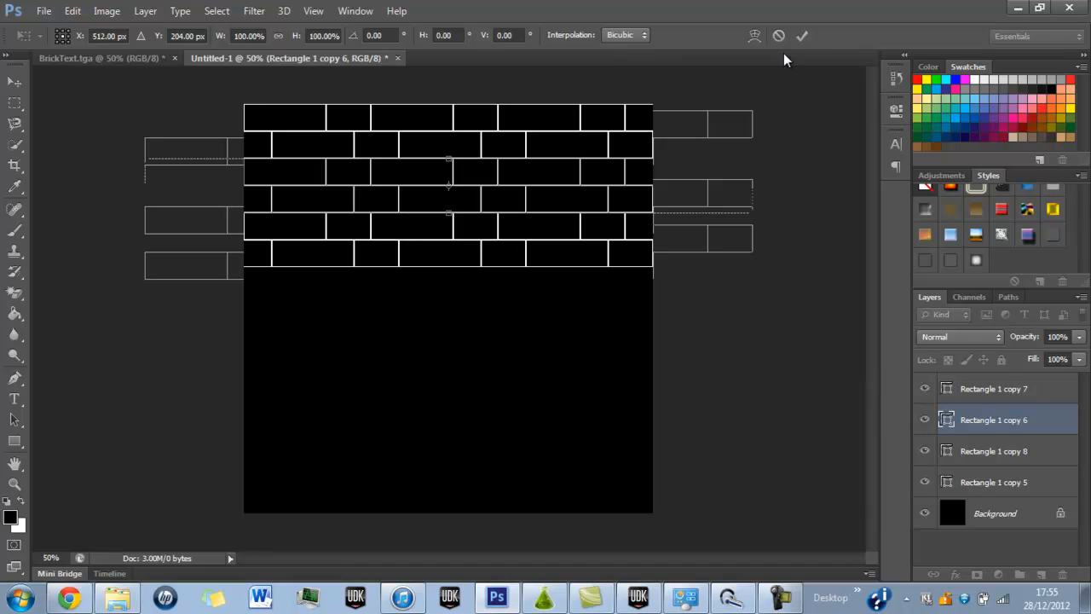
left_click(802, 35)
left_click(1002, 390)
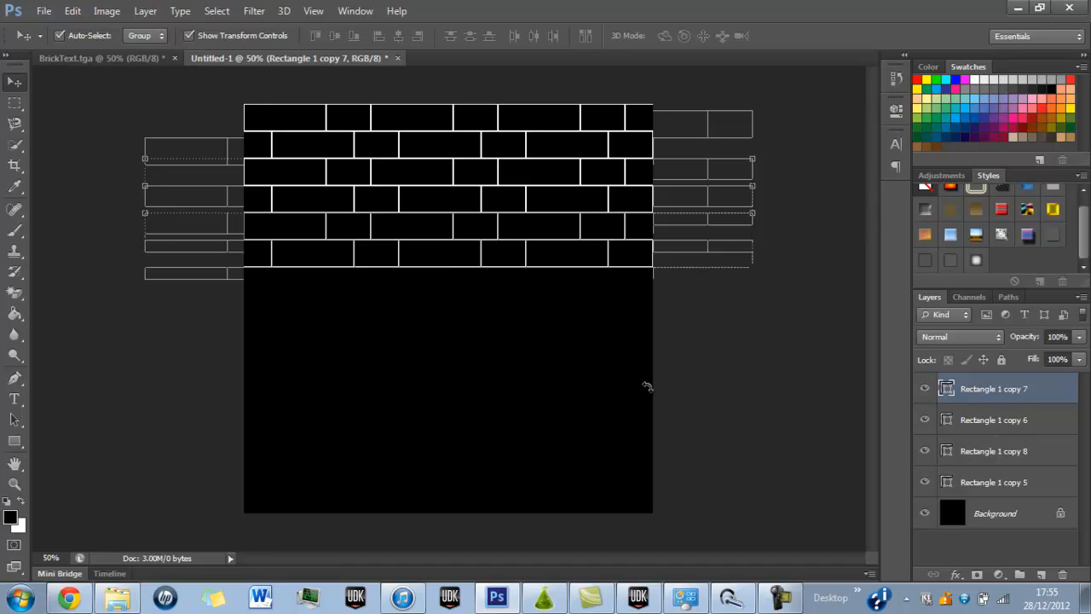
left_click_drag(759, 232, 650, 392)
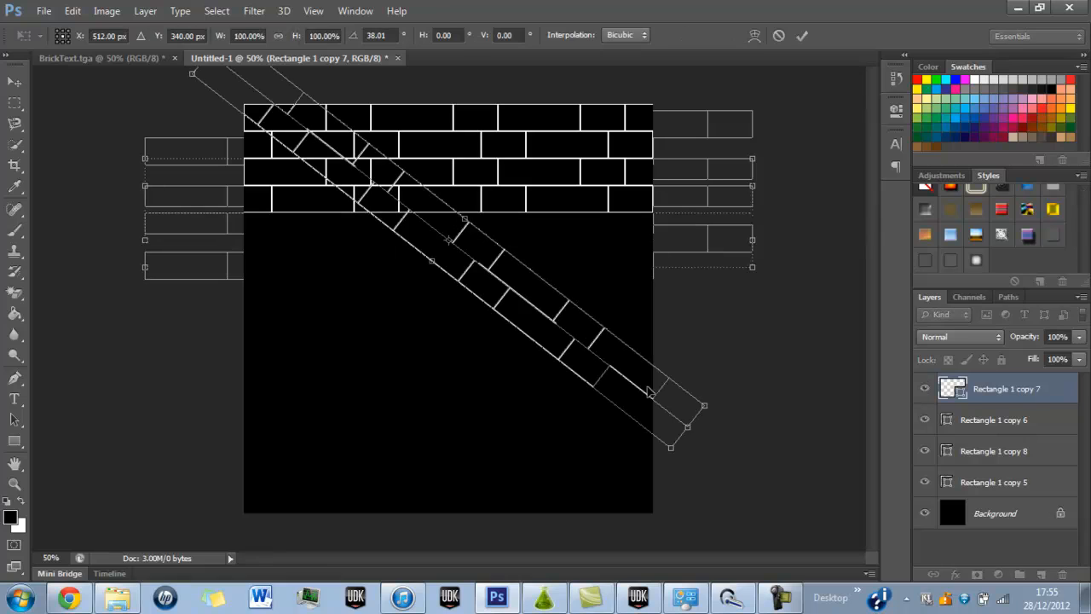
left_click(777, 35)
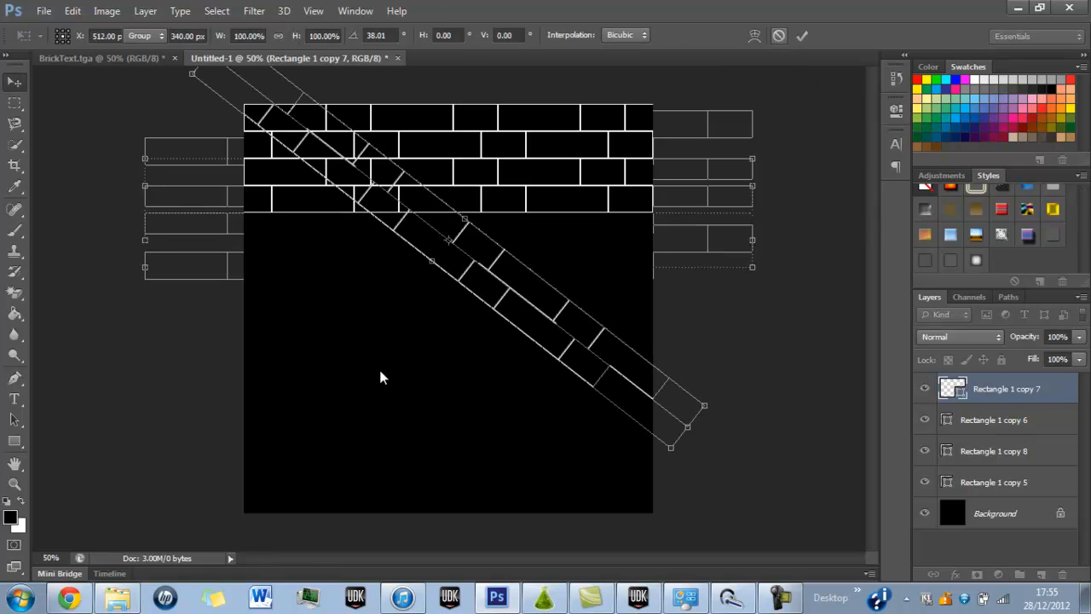
left_click(777, 36)
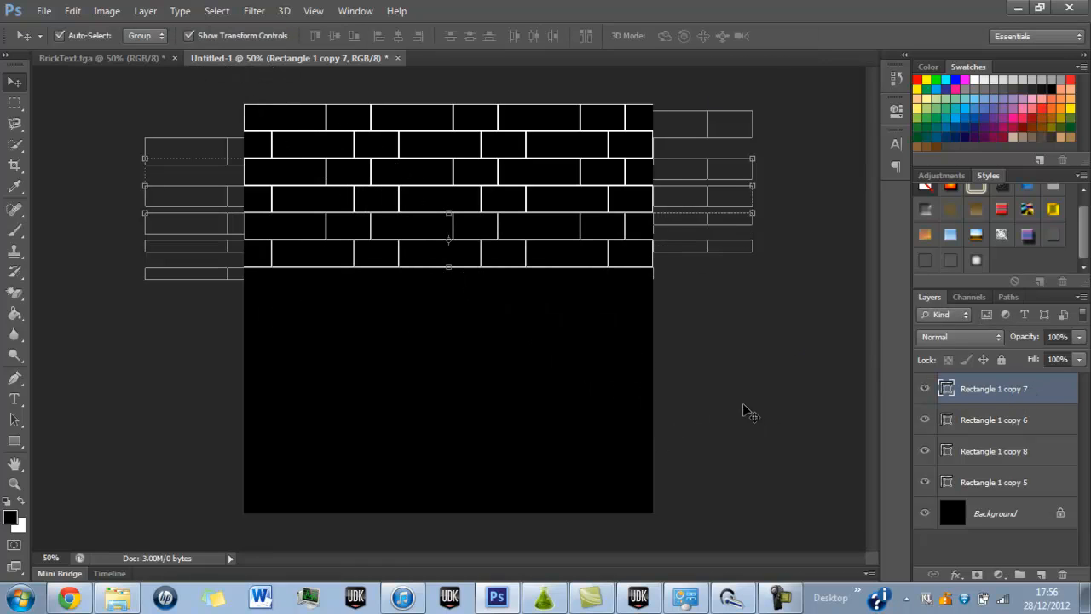
Duplicate the two-row brick layer five more times, stacking the copies downward until the bricks extend past the canvas's lower edge.
key("ctrl+j")
left_click_drag(539, 245, 550, 350)
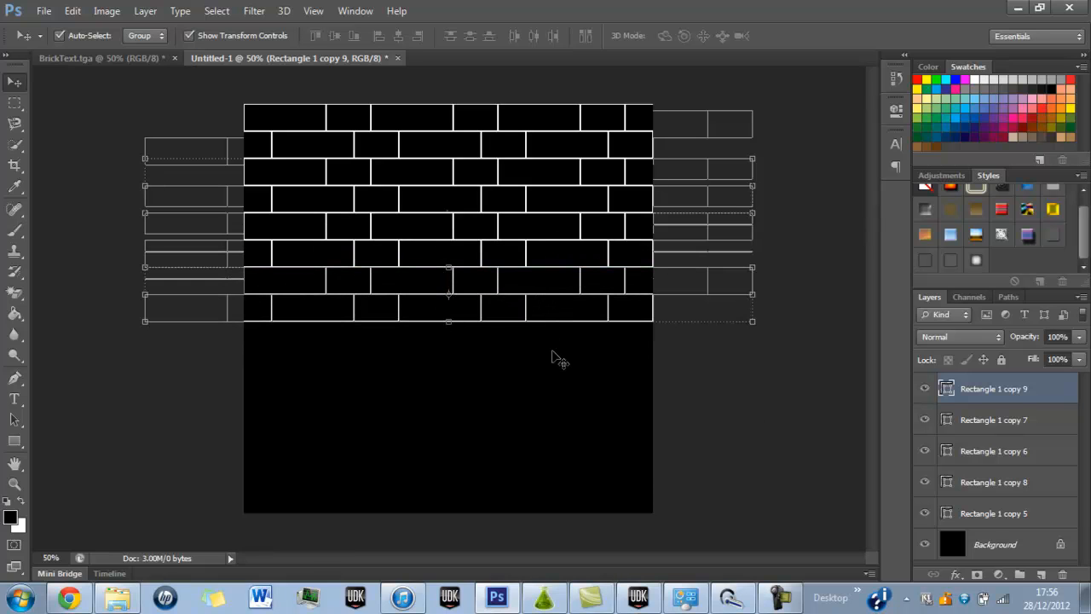
key("ctrl+j")
left_click_drag(552, 284, 577, 507)
key("ctrl+j")
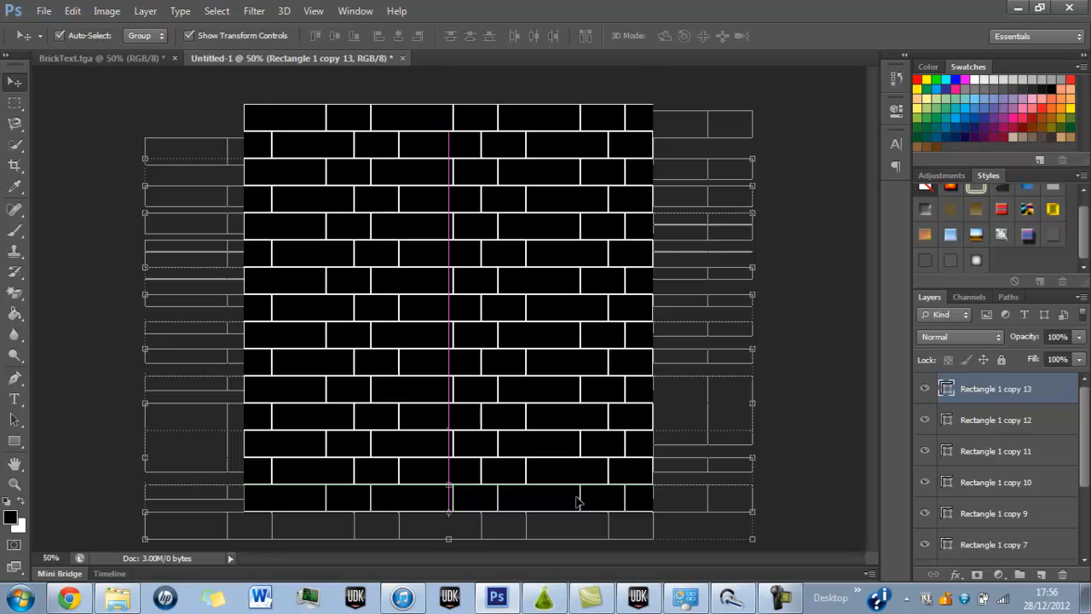
left_click(740, 525)
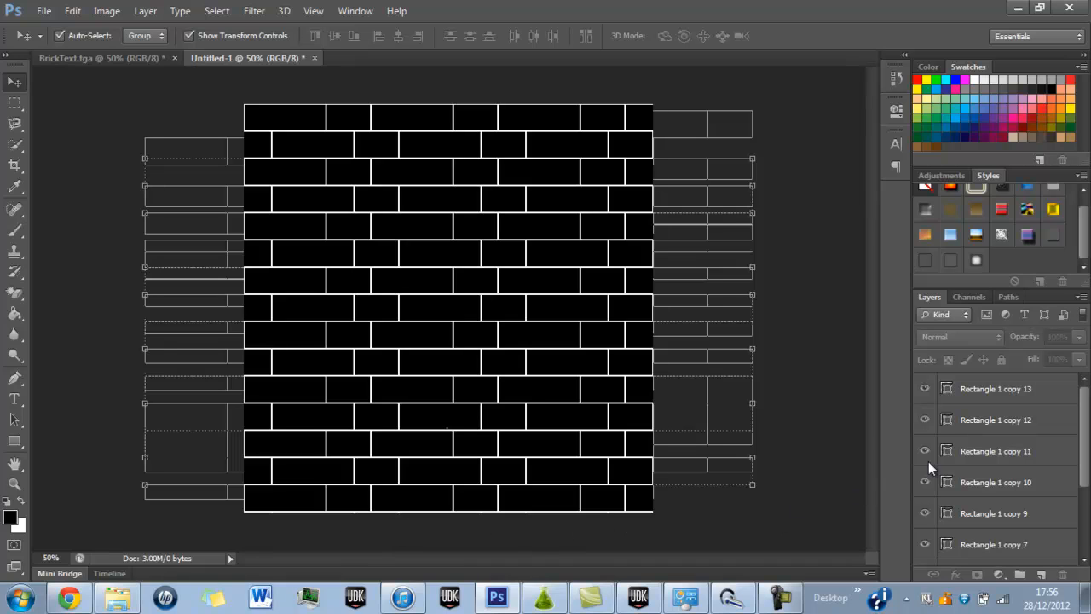
Try to merge all the brick row layers into one shape layer.
left_click(997, 390)
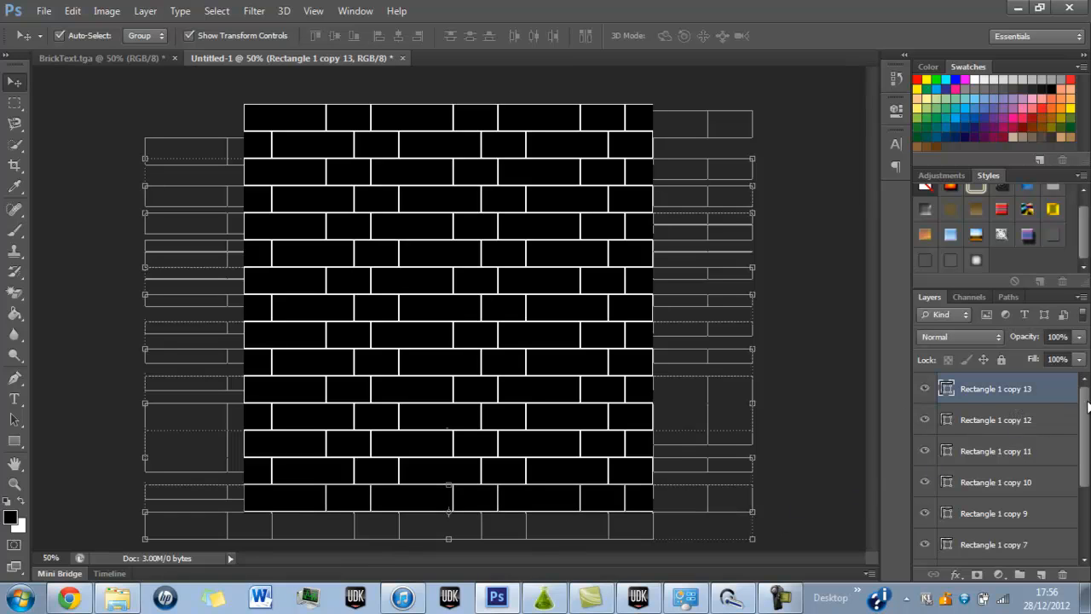
scroll(1088, 408, "down", 3)
left_click(1030, 517, "shift")
right_click(1029, 517)
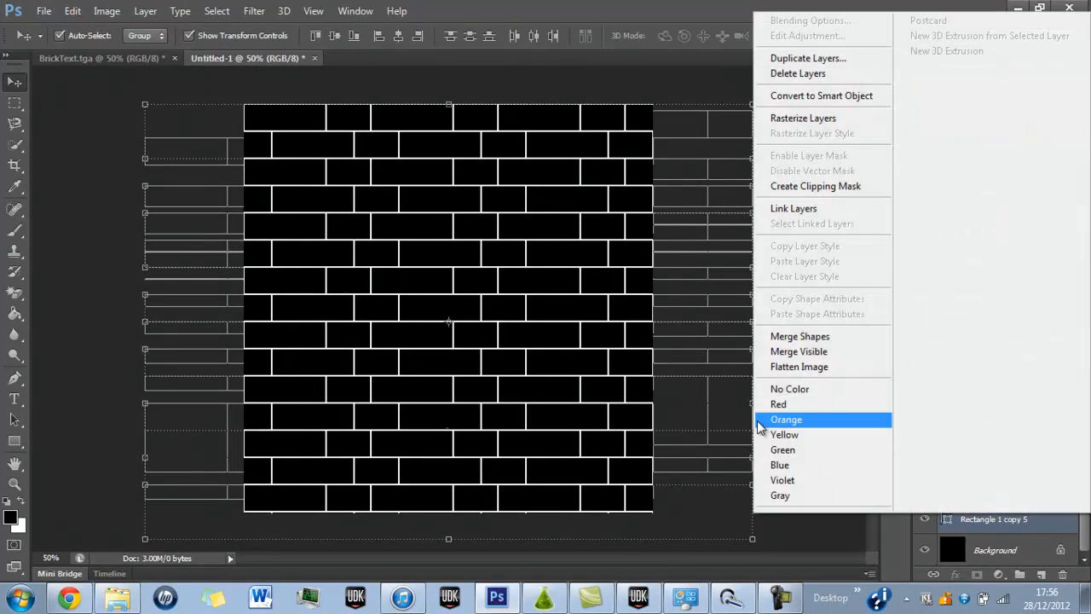
left_click(798, 336)
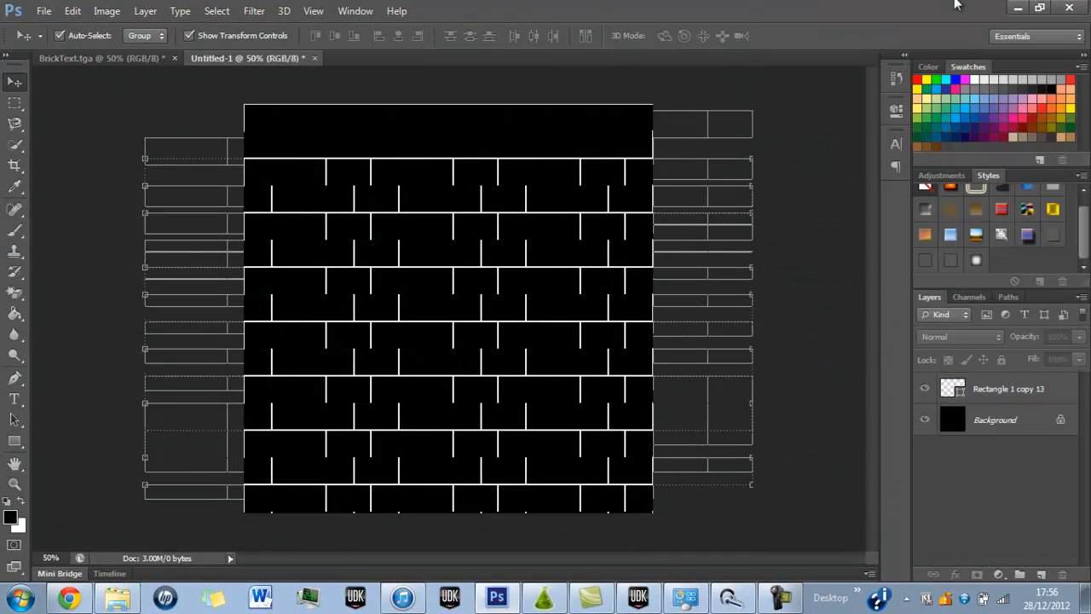
Try to reposition the merged brick shape vertically on the canvas.
left_click(1018, 7)
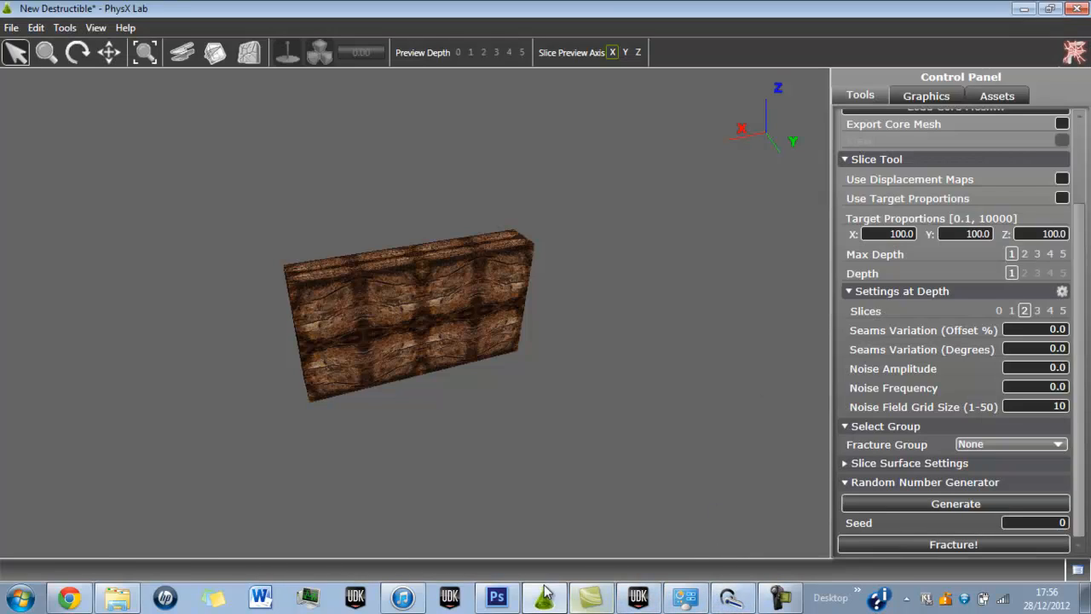
left_click(497, 597)
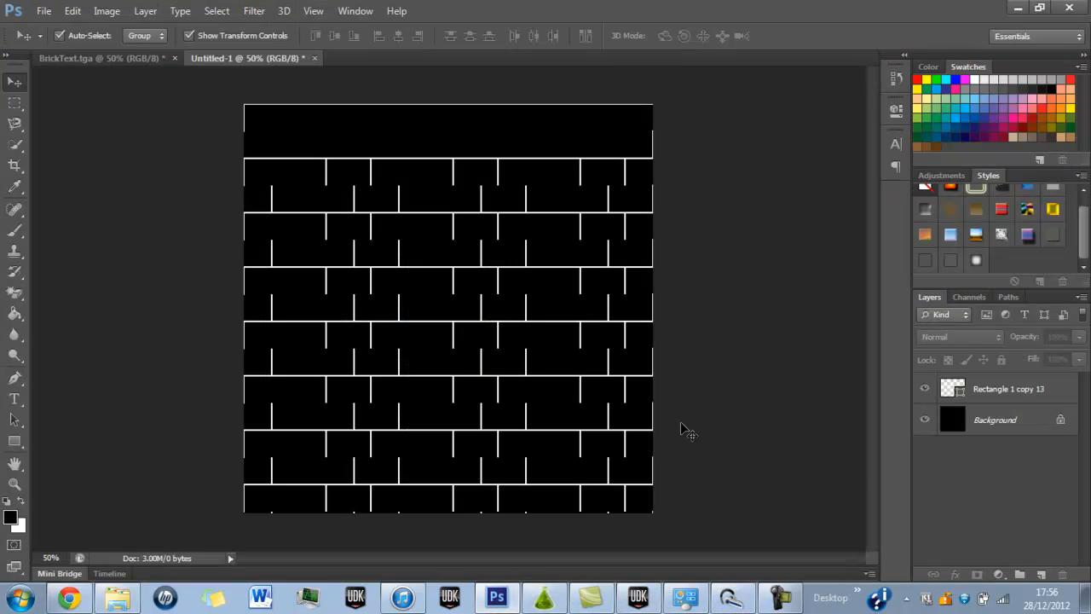
left_click(1023, 388)
left_click_drag(628, 376, 627, 321)
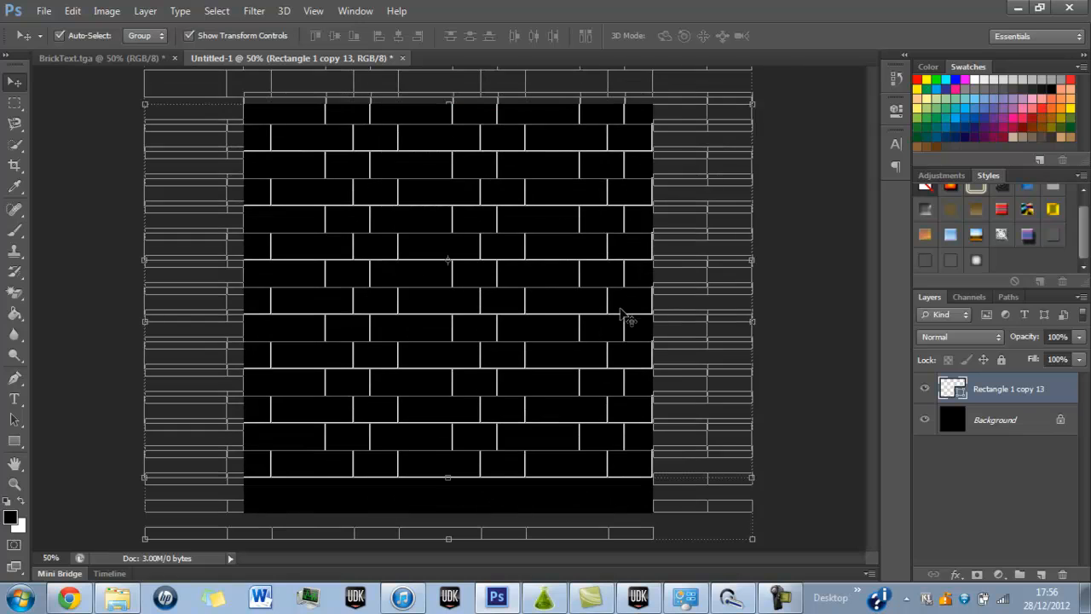
left_click(832, 328)
left_click_drag(531, 314, 536, 364)
left_click(826, 366)
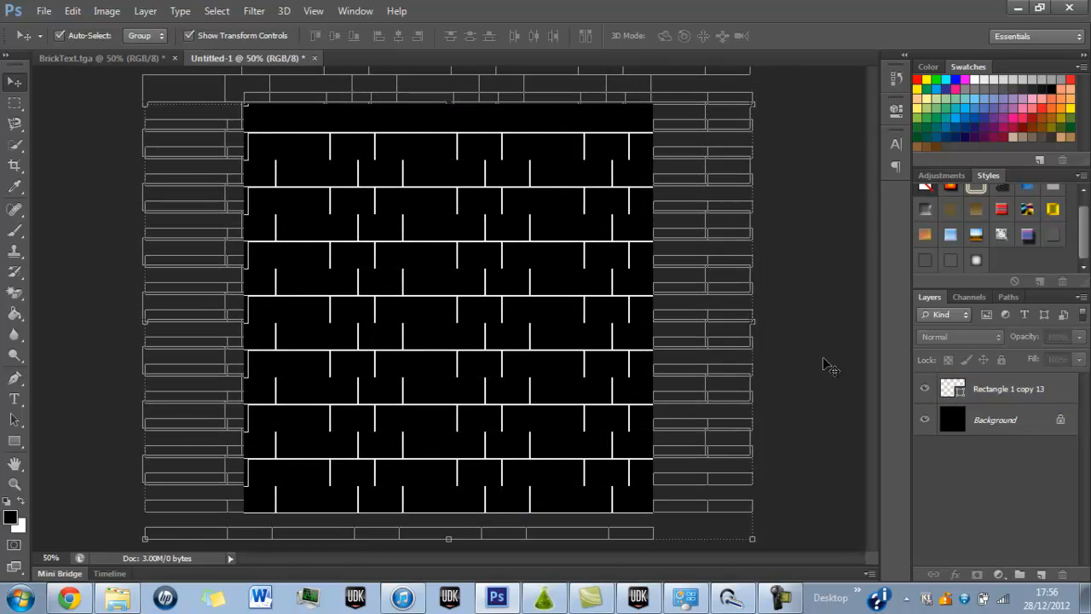
Undo the moves and the merge to restore the separate layers with brick rows filling the canvas.
key("ctrl+alt+z")
key("ctrl+alt+z")
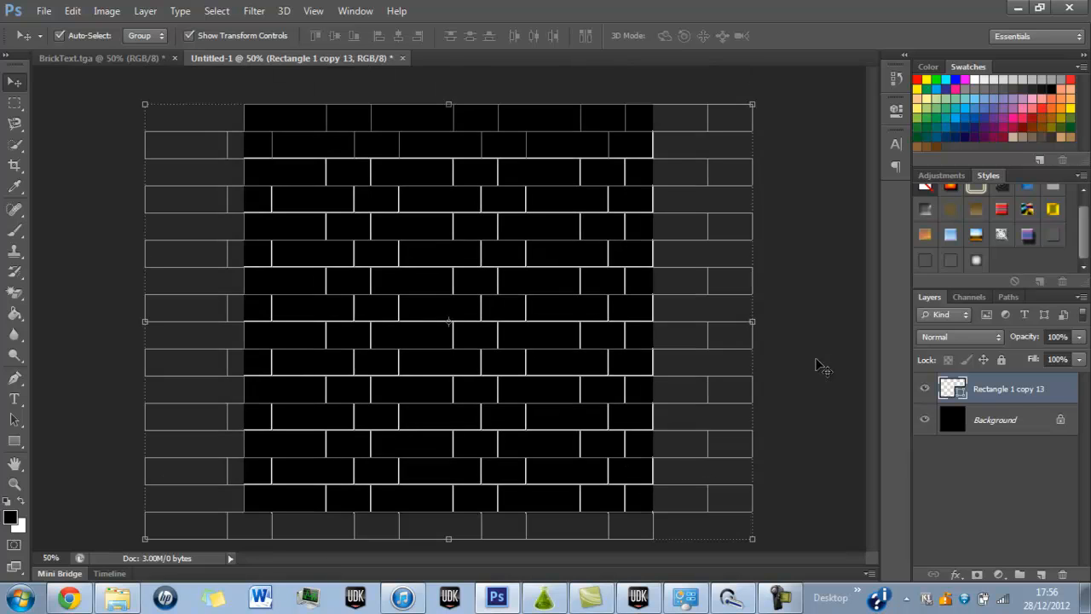
left_click(820, 366)
key("ctrl+alt+z")
key("ctrl+alt+z")
key("ctrl+alt+z")
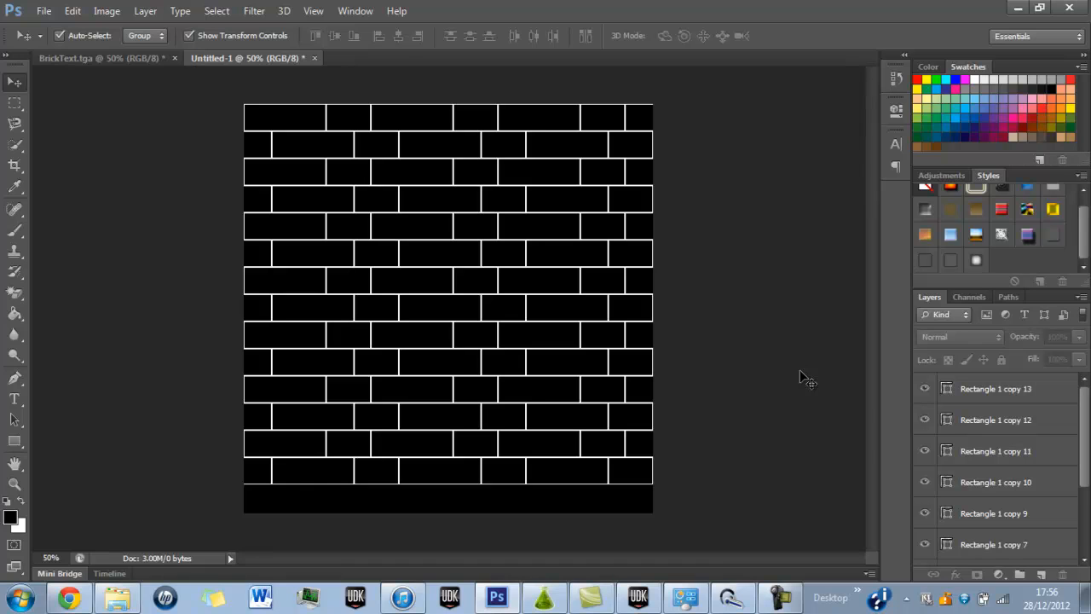
key("ctrl+shift+z")
key("ctrl+alt+z")
key("ctrl+alt+z")
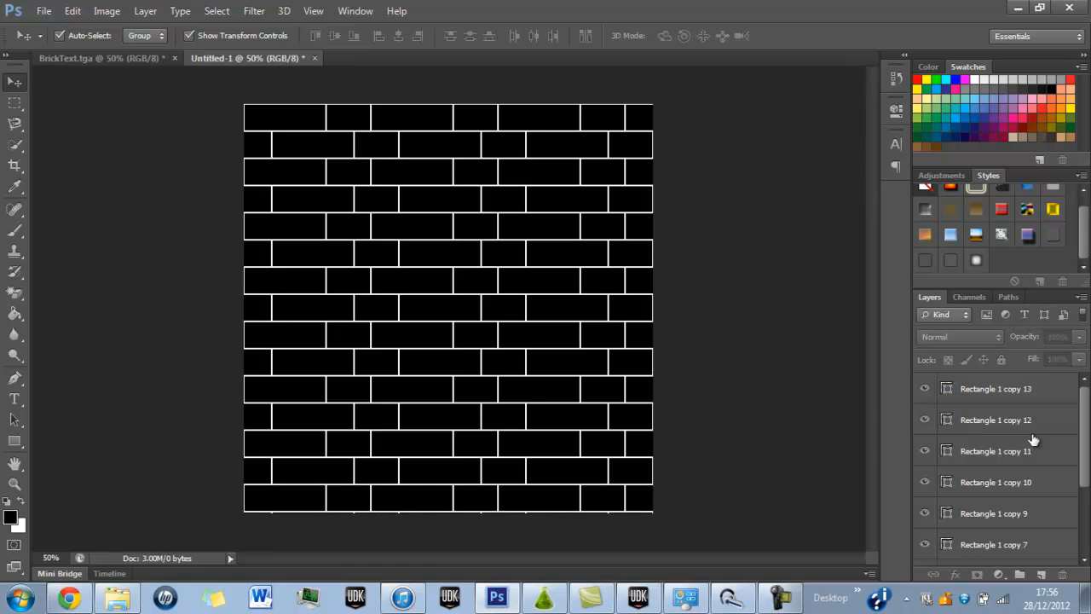
Merge all the brick row layers from Rectangle 1 copy 13 to Rectangle 1 copy 5 again, and undo the merge.
left_click(1031, 392)
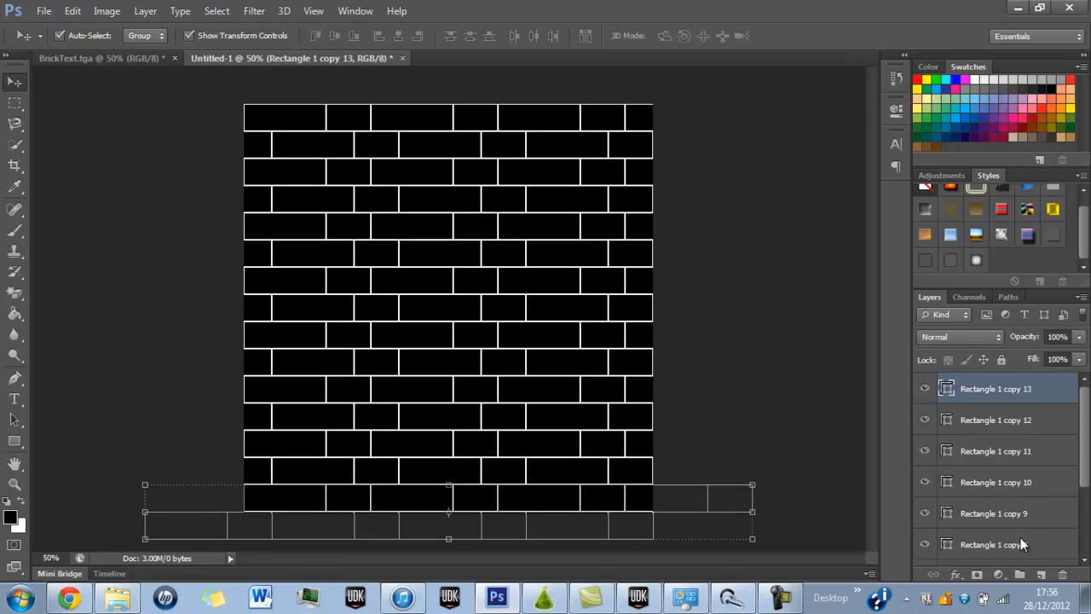
scroll(1087, 469, "down", 4)
left_click(1023, 519, "shift")
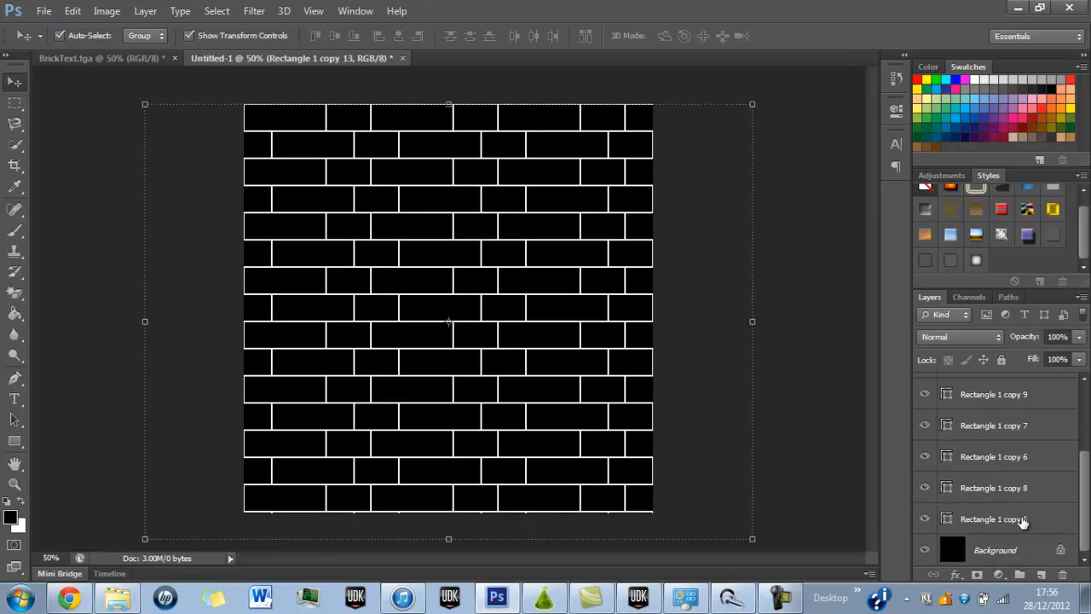
right_click(1024, 522)
left_click(814, 340)
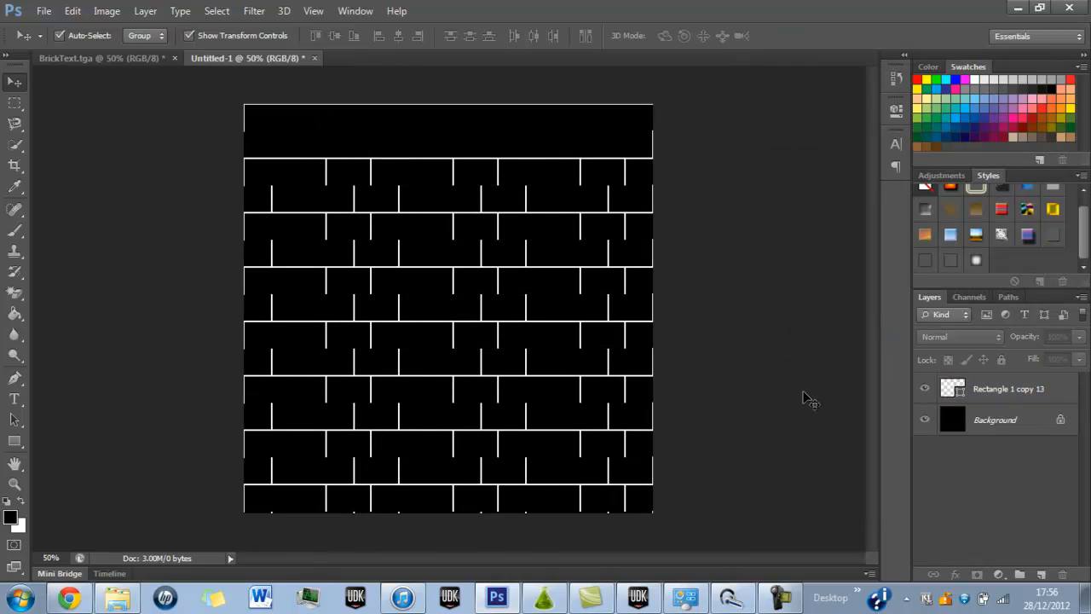
key("ctrl+z")
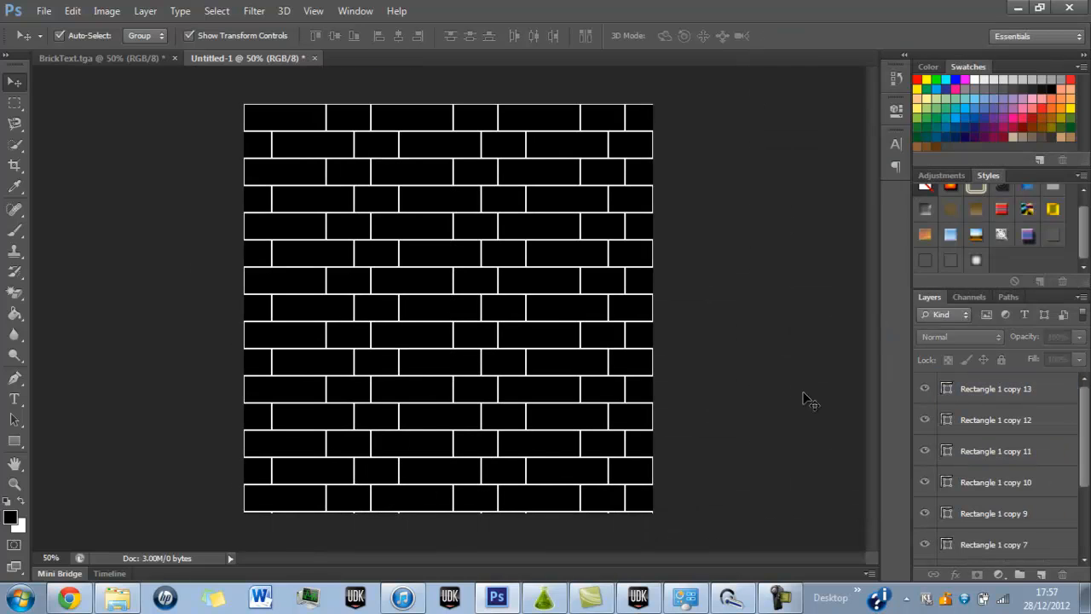
Save the brick pattern as a 24-bit Windows BMP named FracMat2 in the Destructiontest folder.
left_click_drag(1084, 433, 1084, 505)
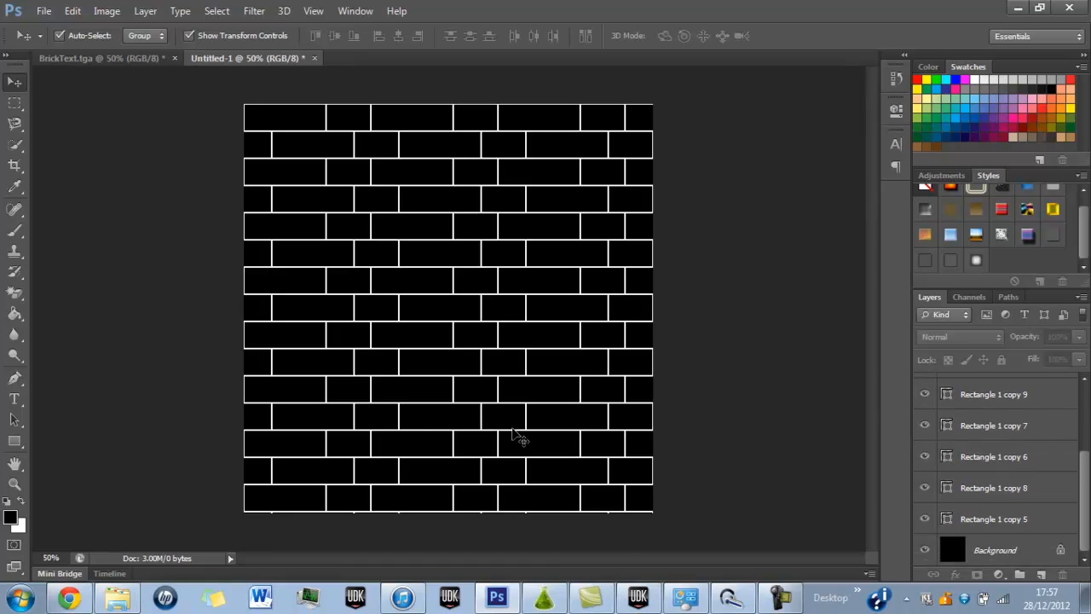
key("ctrl+shift+s")
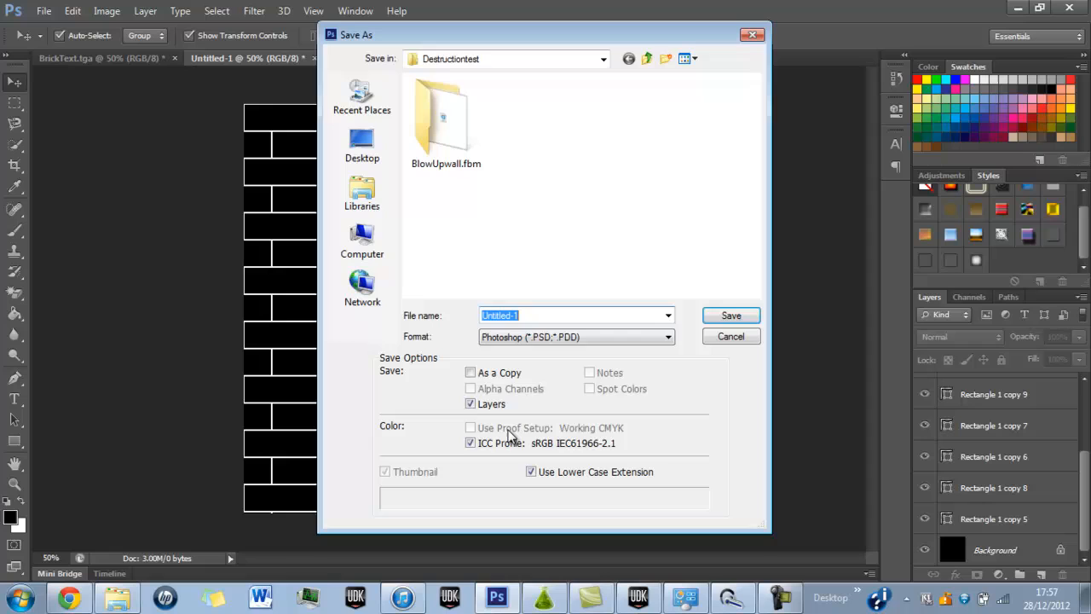
left_click(507, 337)
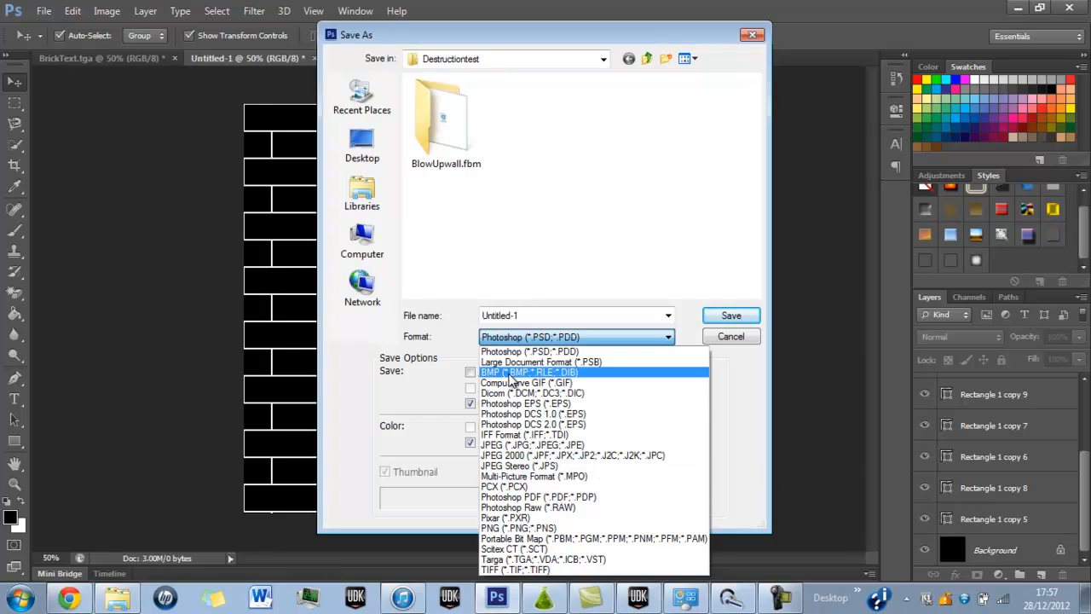
left_click(529, 373)
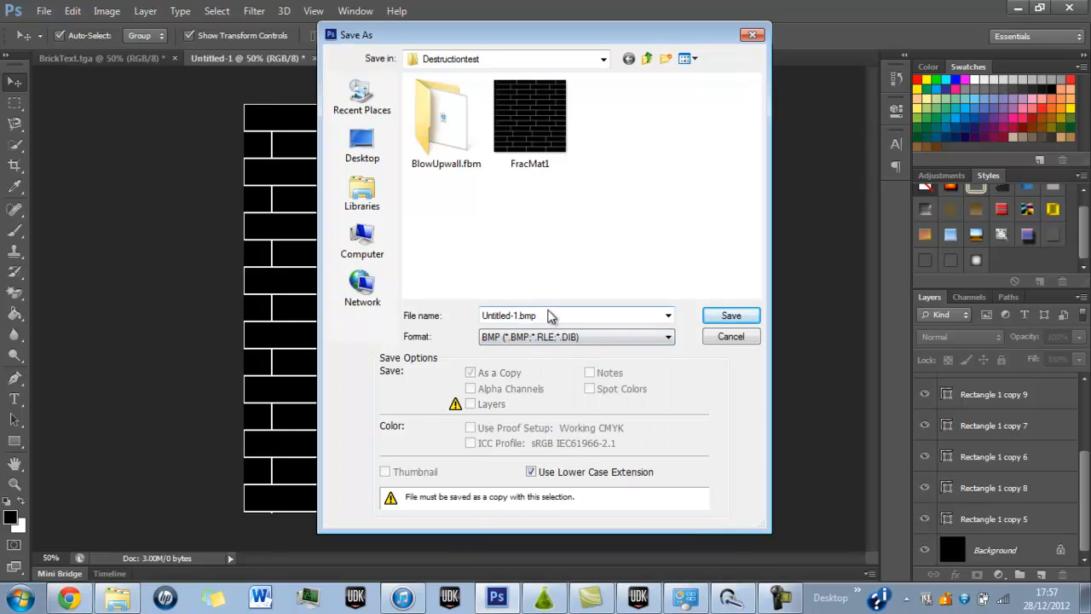
left_click(556, 166)
left_click(530, 316)
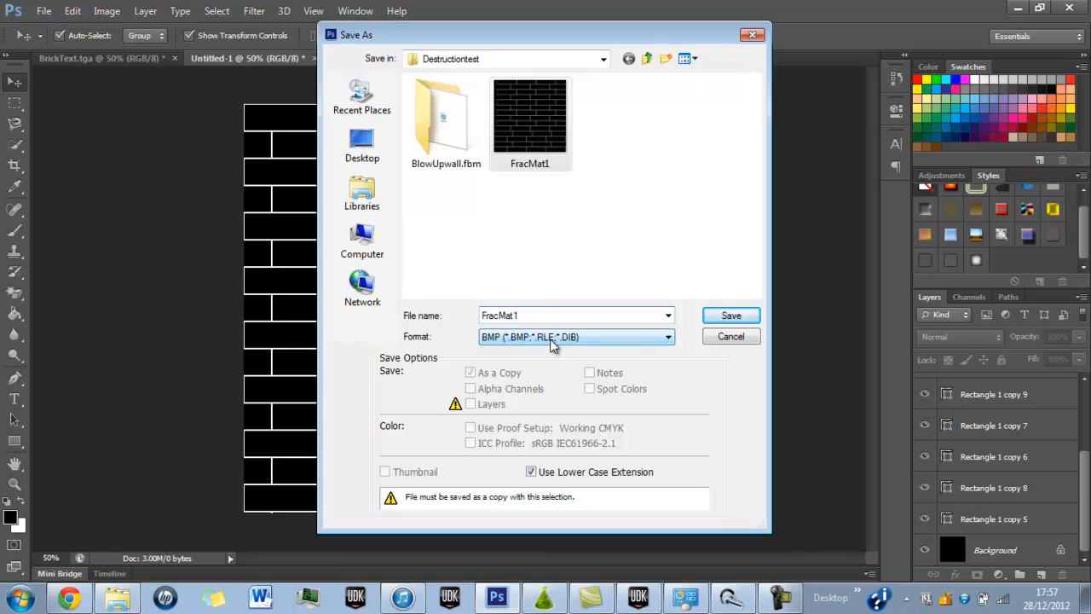
key("BackSpace")
type("2")
key("Return")
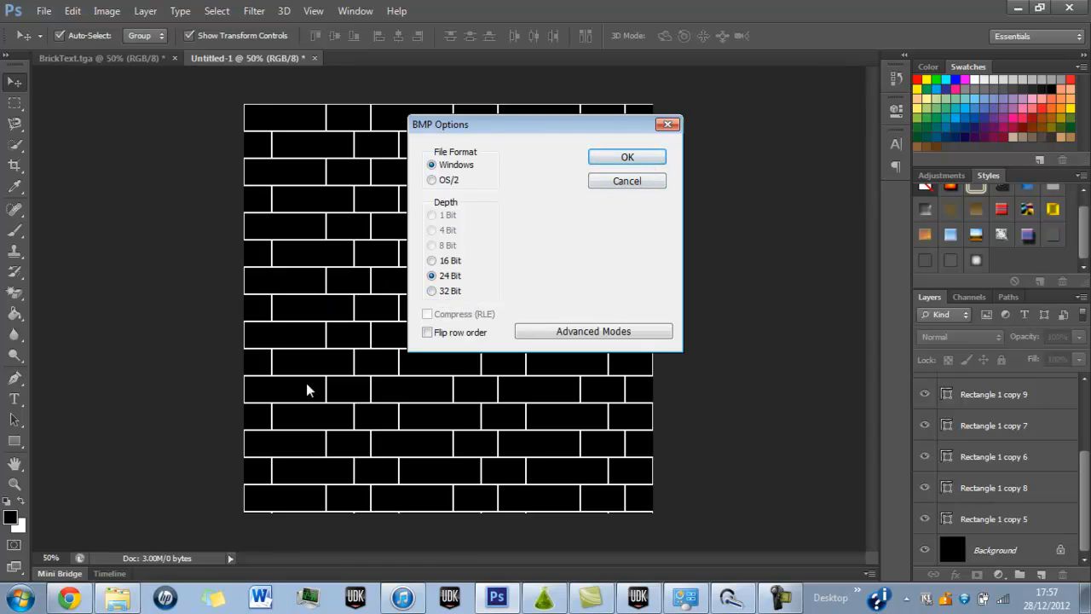
left_click(631, 158)
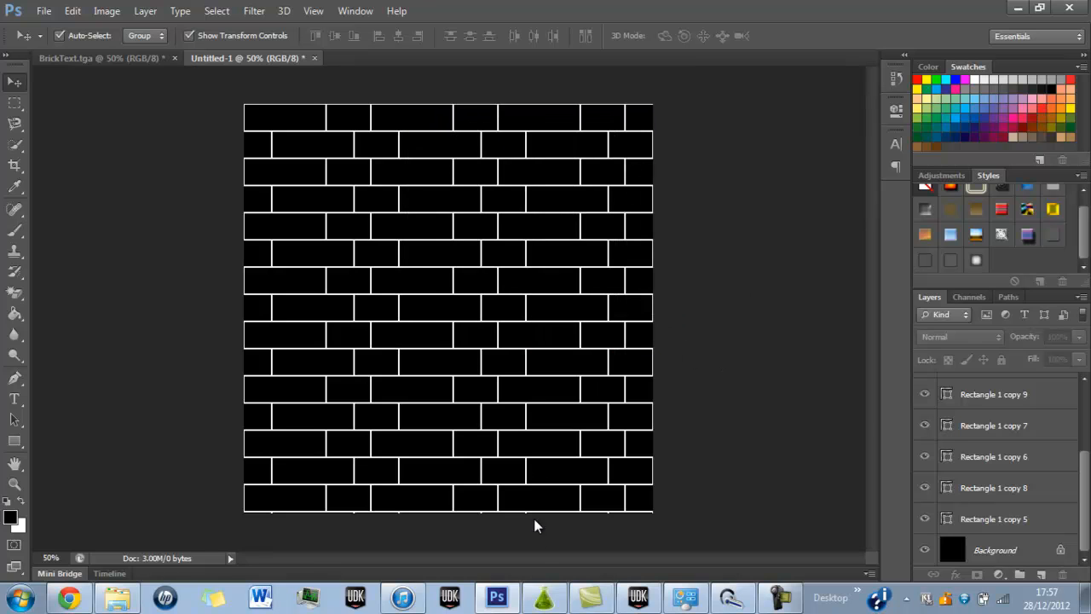
Switch to PhysX Lab, choose cutout fracturing, and view and enable the fracture map only along the -Y direction.
left_click(543, 596)
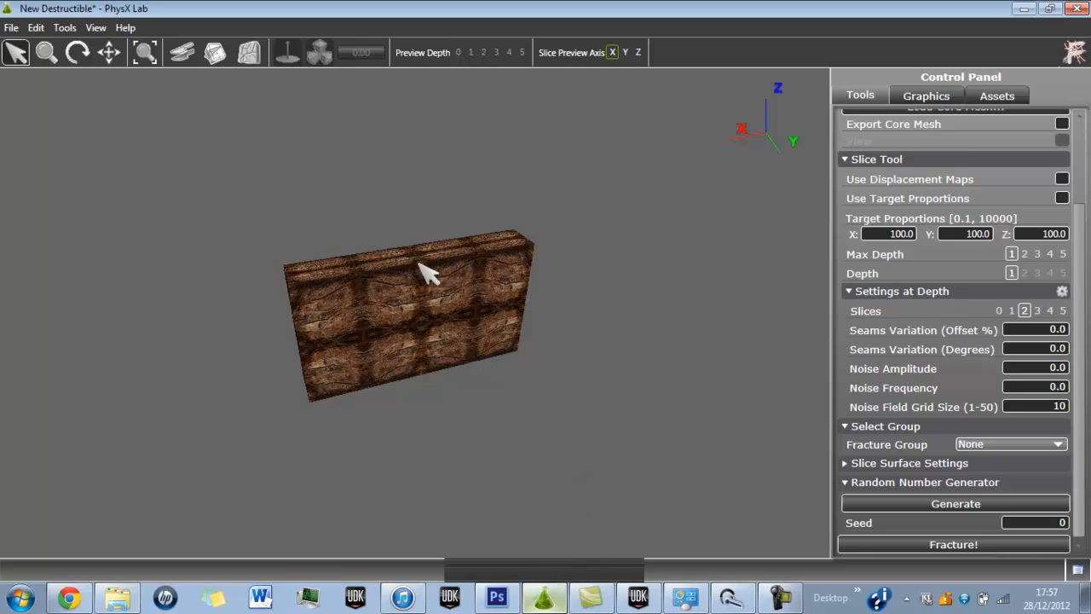
left_click(216, 61)
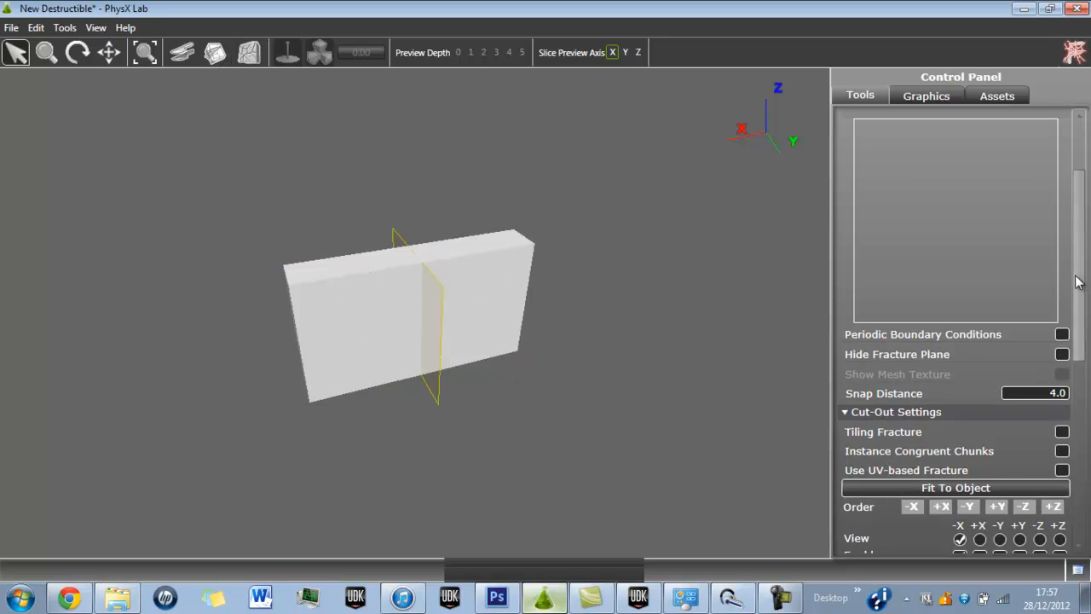
scroll(1076, 281, "down", 3)
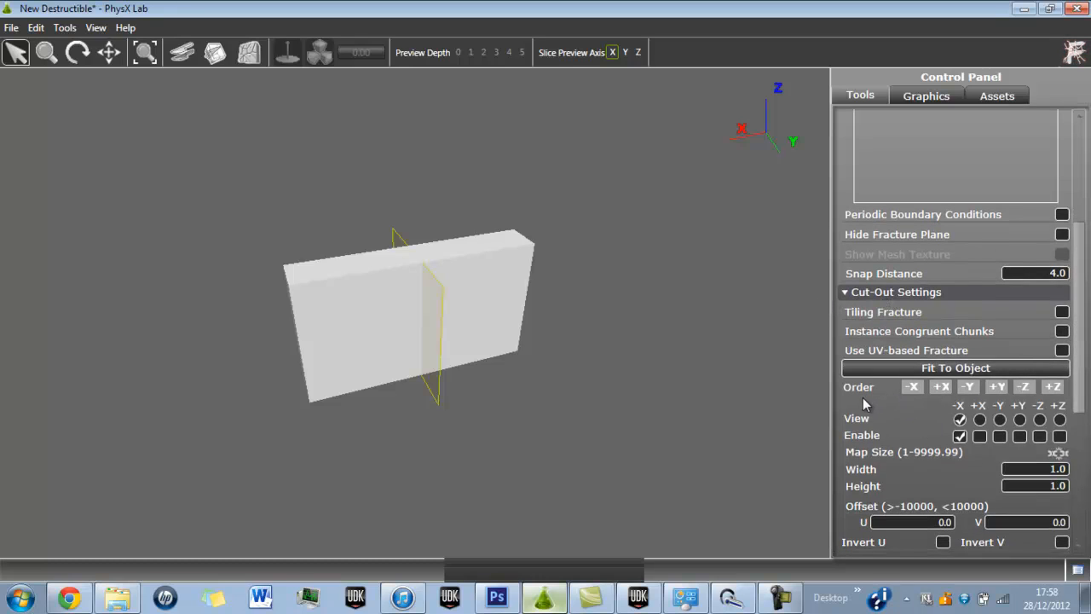
mouse_move(863, 426)
scroll(1084, 341, "down", 3)
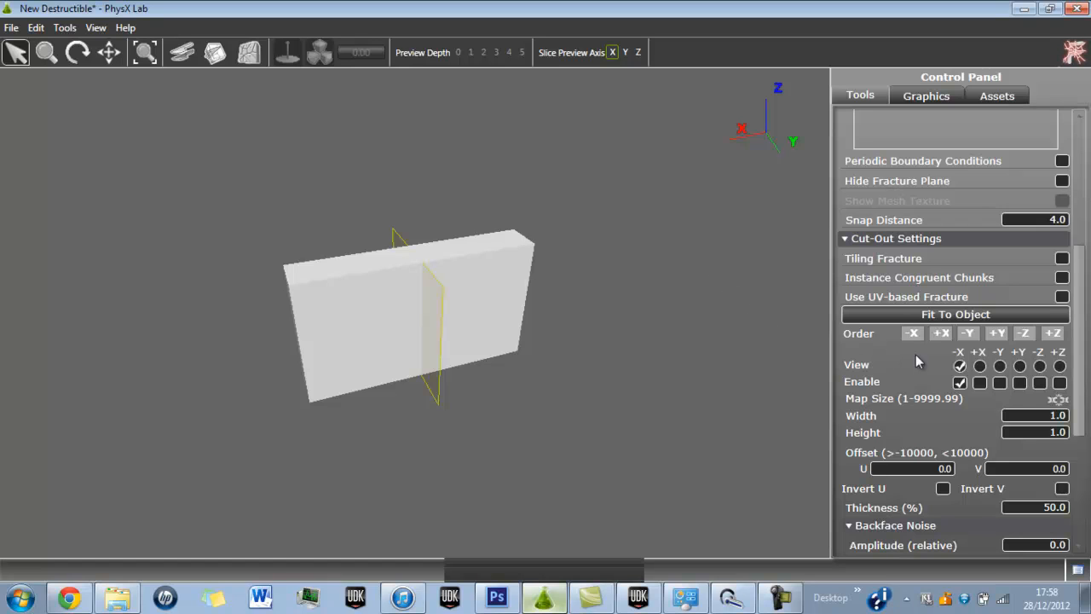
left_click(999, 366)
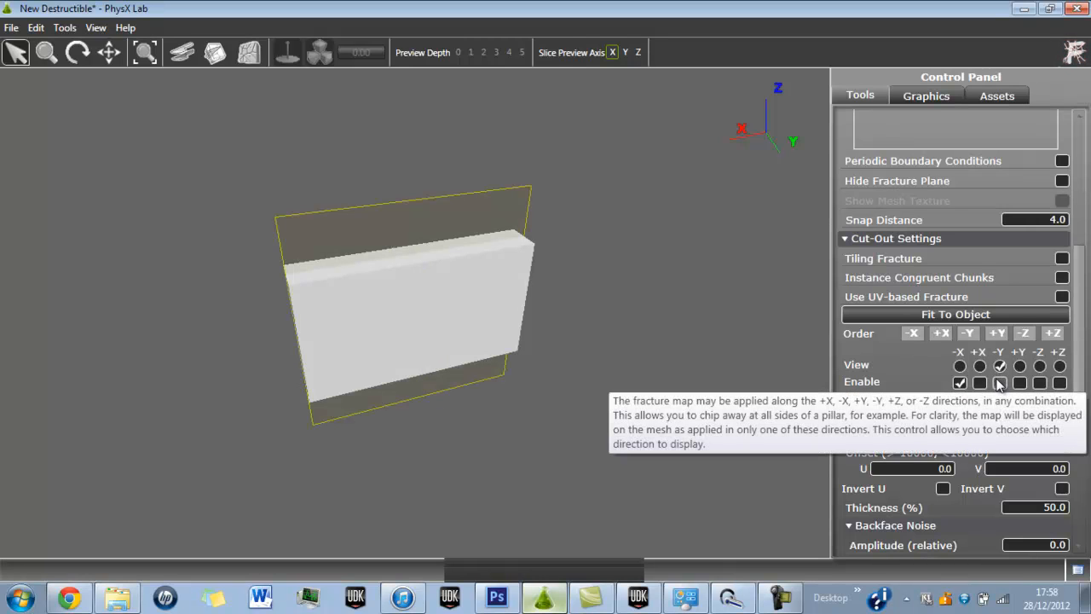
left_click(999, 383)
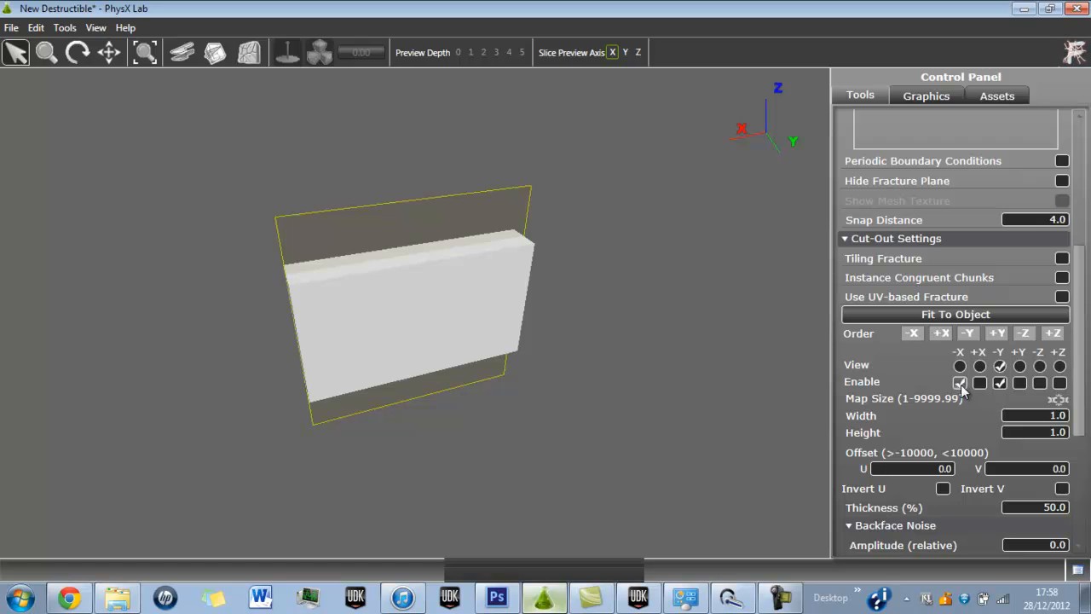
left_click(960, 382)
Orbit to the wall's end to see the fracture plane and set the cut-out thickness to 100%.
mouse_move(1080, 324)
left_mouse_down()
mouse_move(1081, 429)
mouse_move(1081, 339)
left_mouse_up()
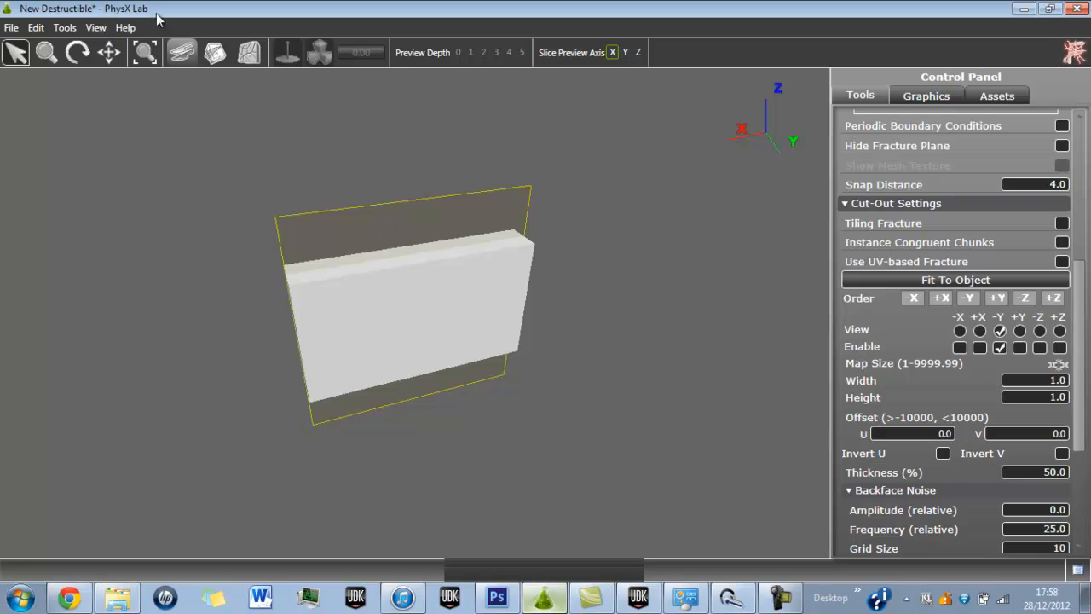
left_click(76, 53)
left_click_drag(377, 346, 847, 330)
left_click_drag(549, 200, 482, 387)
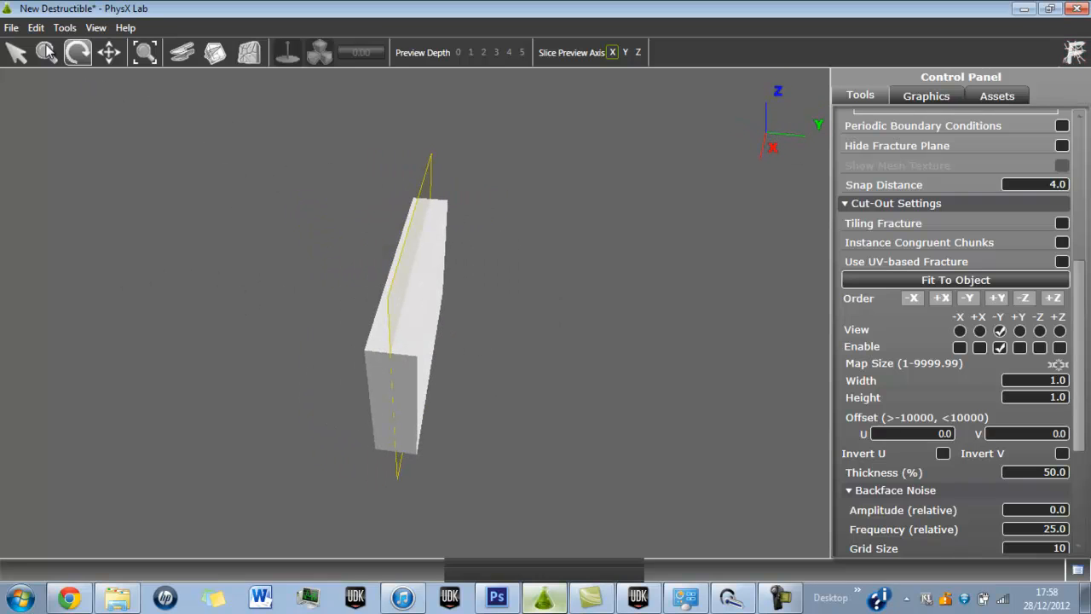
left_click(16, 53)
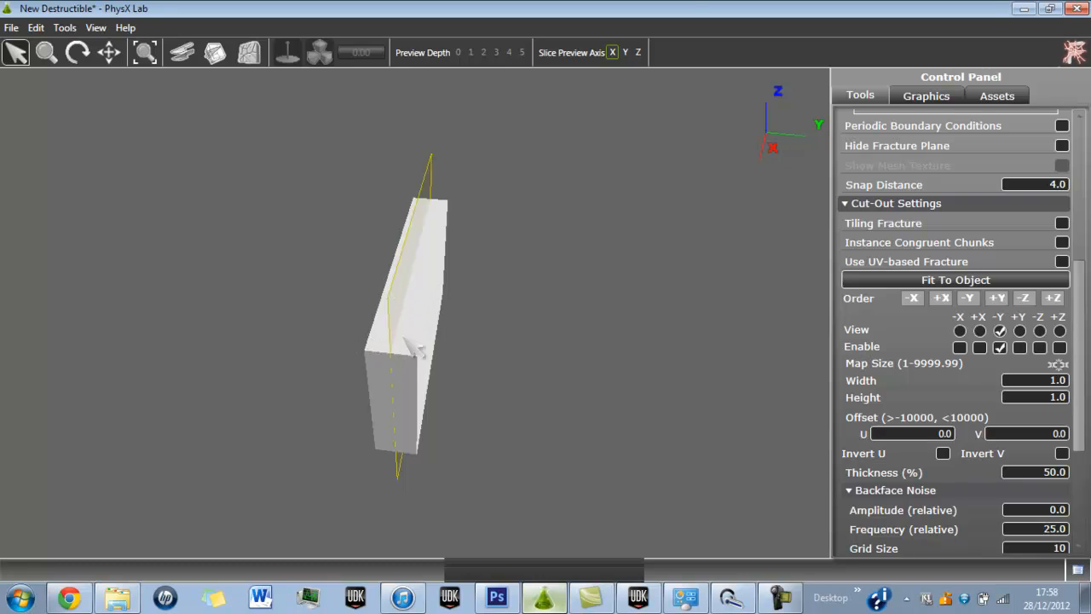
left_click(1029, 474)
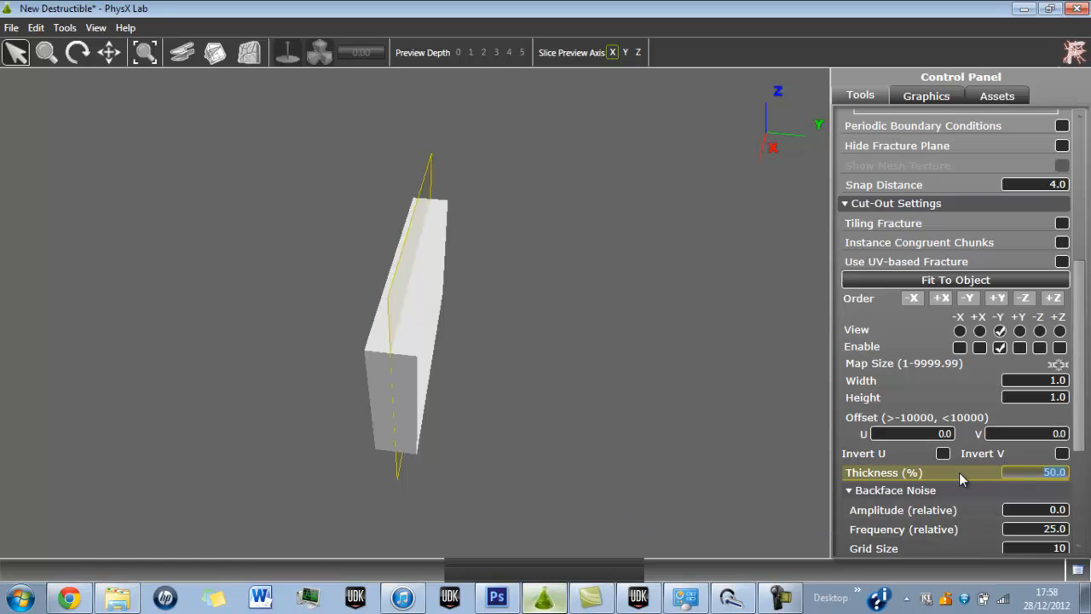
type("100")
key("Tab")
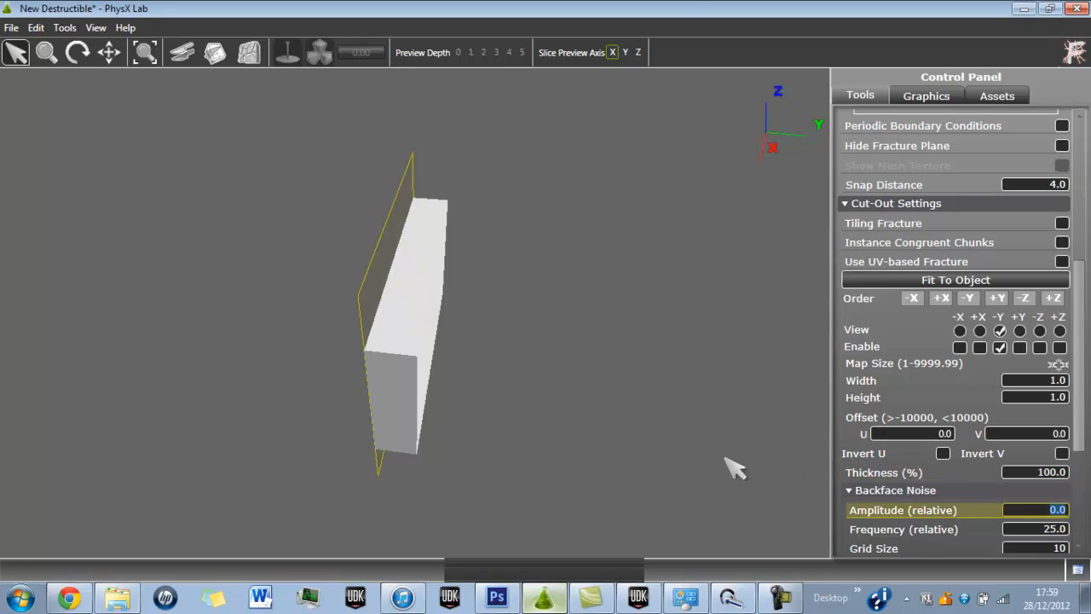
Try cut-out thicknesses of 10%, 100% and 50% to compare the fracture plane's depth in the wall.
left_click(1041, 474)
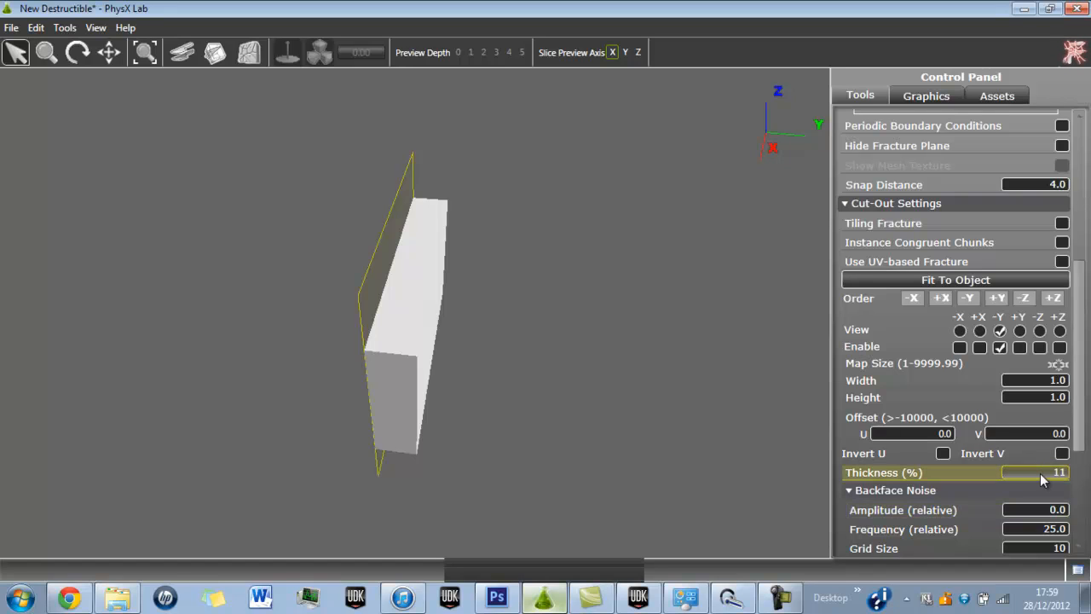
key("Tab")
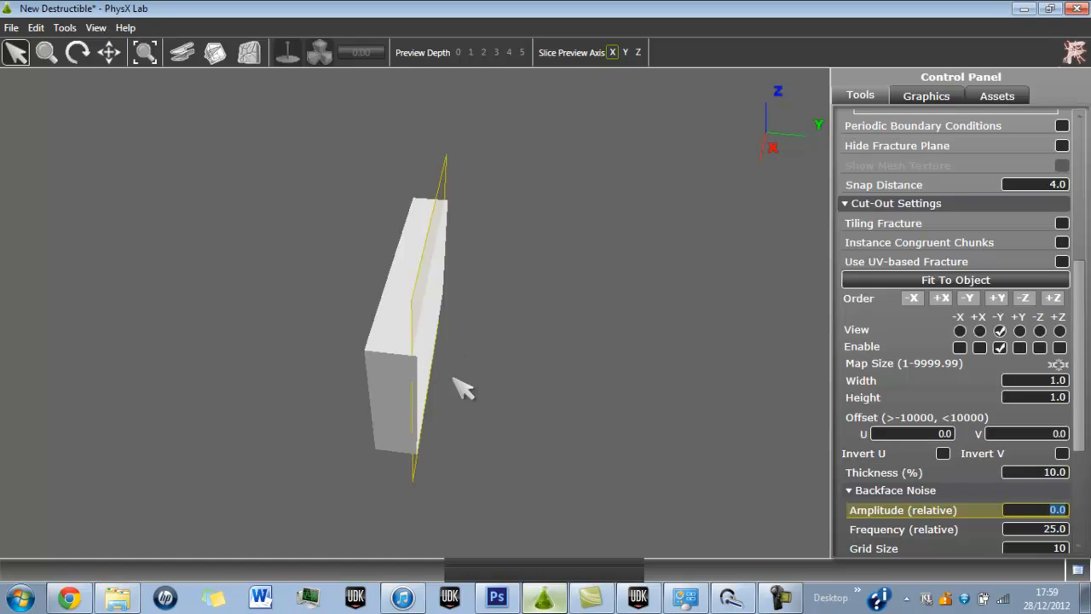
left_click(1049, 476)
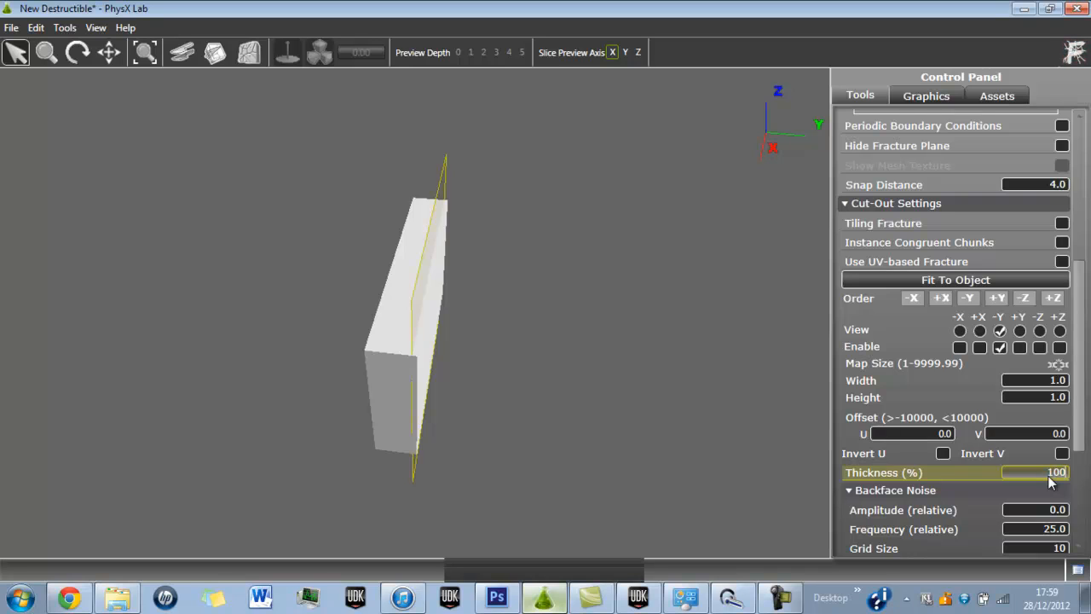
key("Tab")
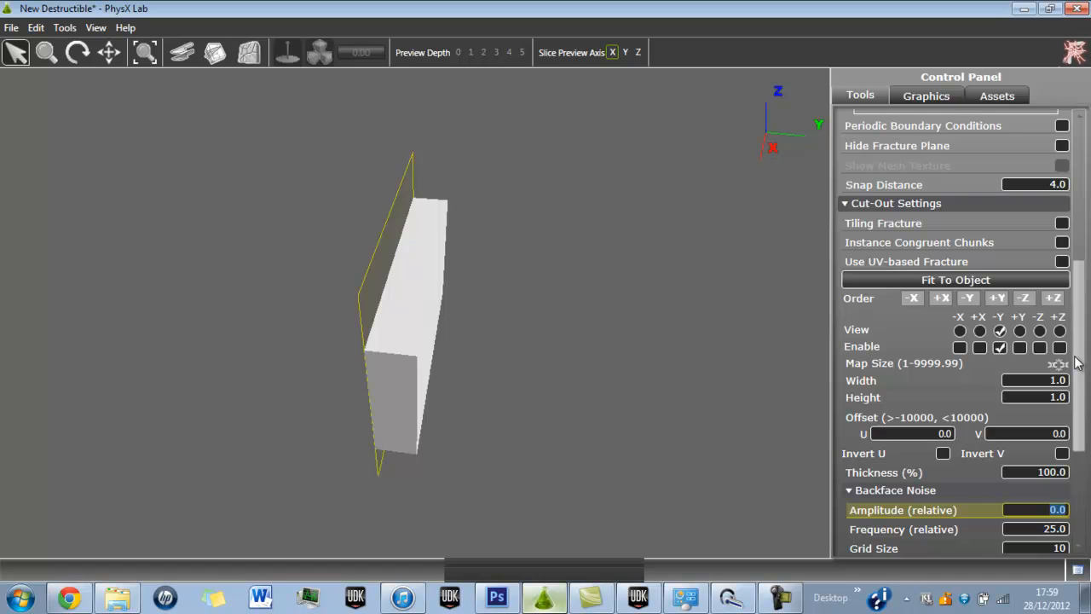
left_click_drag(1076, 363, 1081, 407)
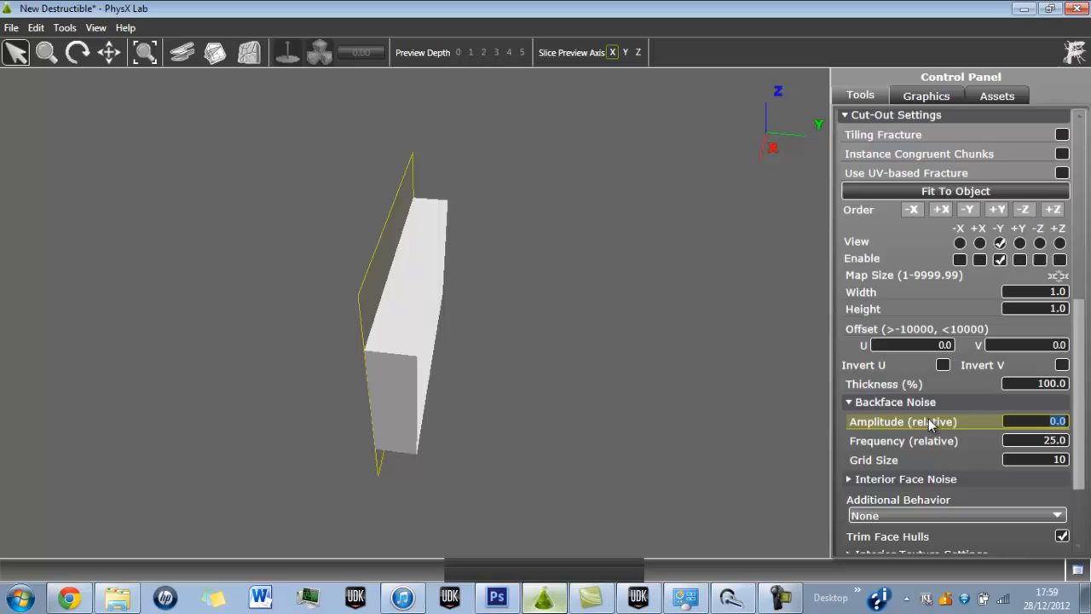
left_click(1030, 384)
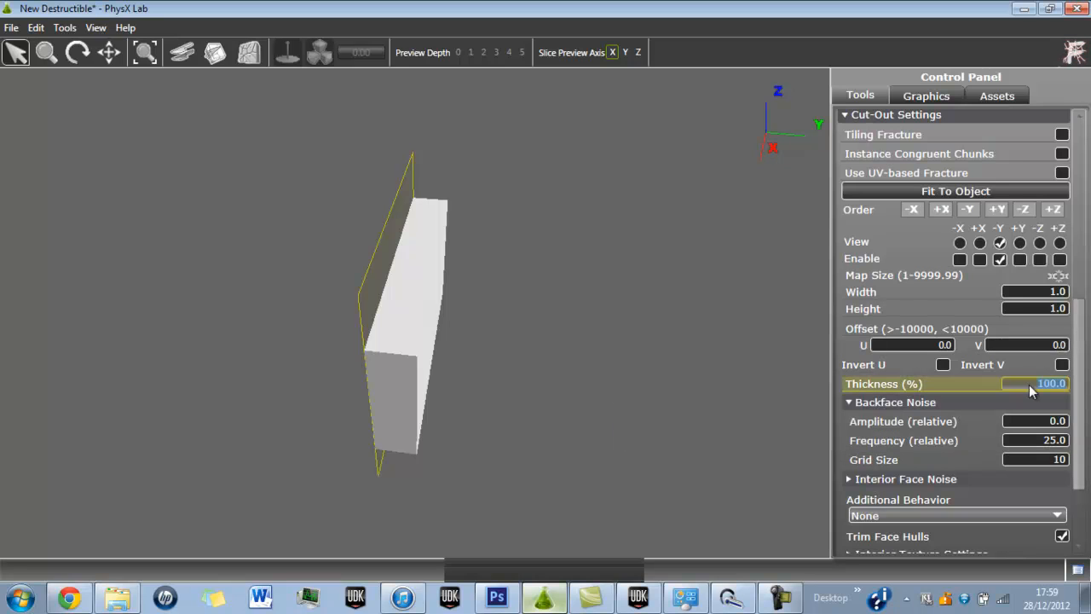
type("50")
key("Tab")
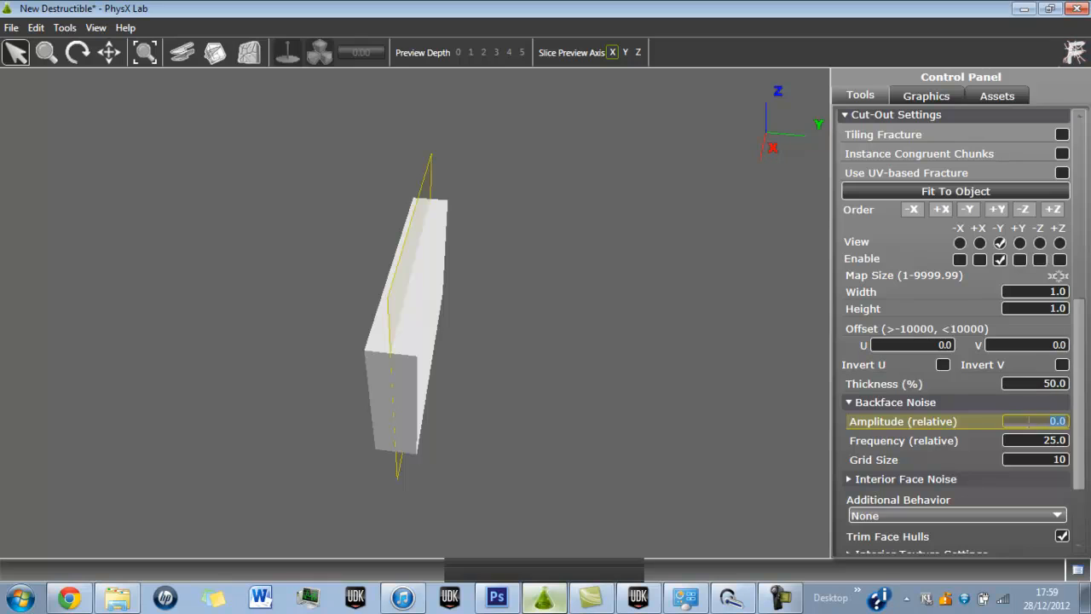
Set the backface noise amplitude to 3 and its frequency to 3.
type("3")
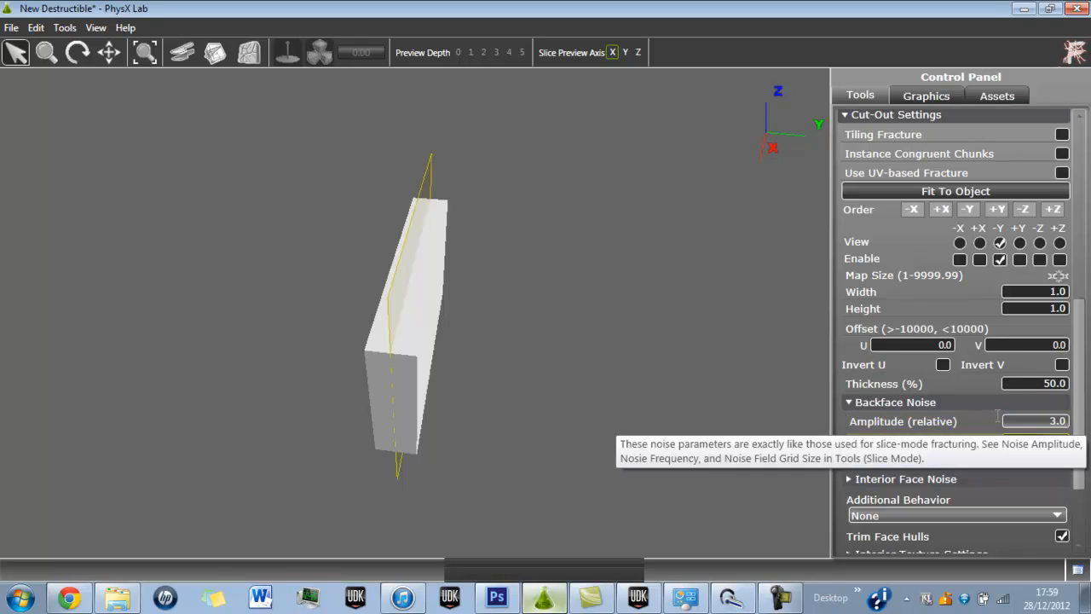
key("Tab")
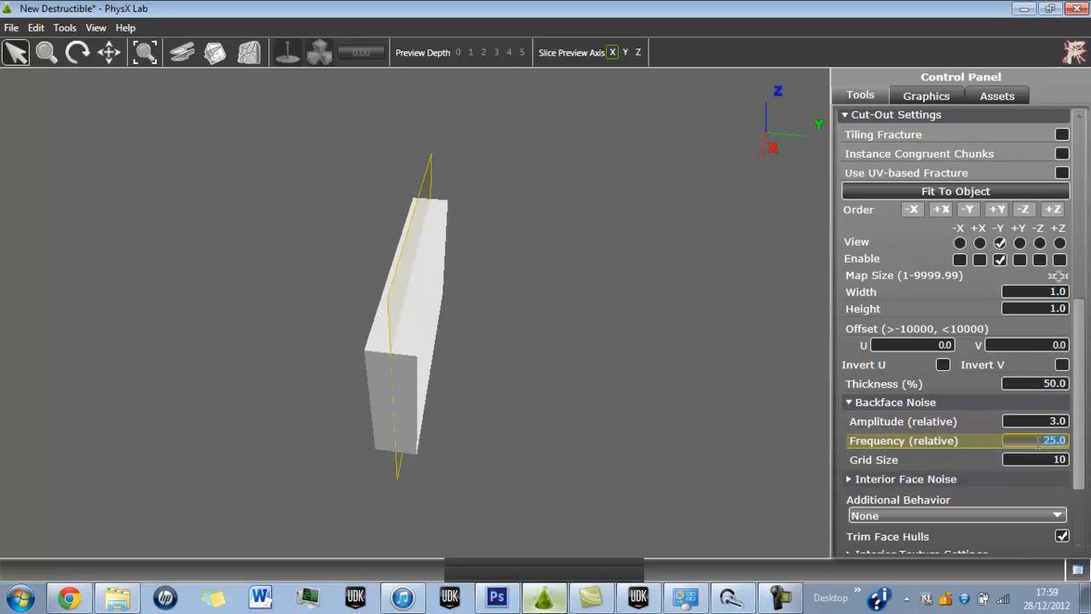
type("3")
key("Tab")
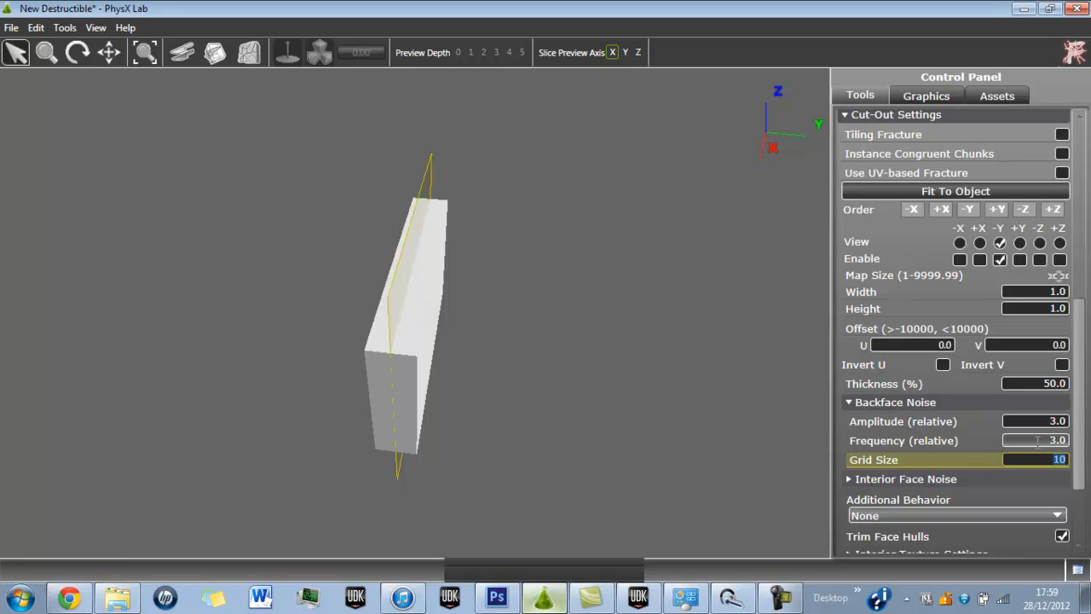
Set the cut-out thickness to 100% so the fracture goes through the whole wall.
left_click(1035, 384)
type("100")
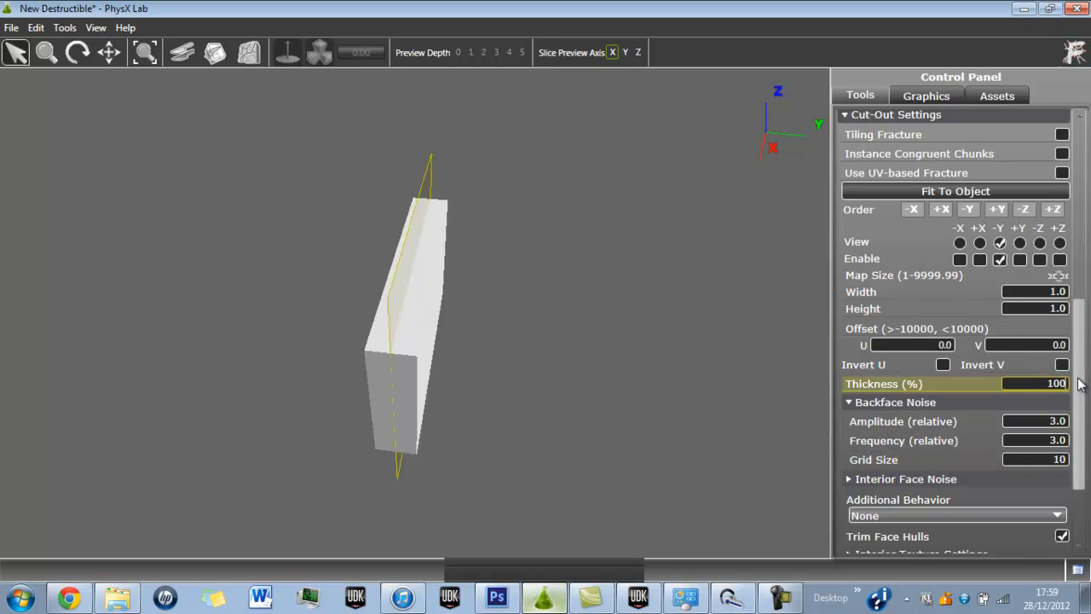
key("Return")
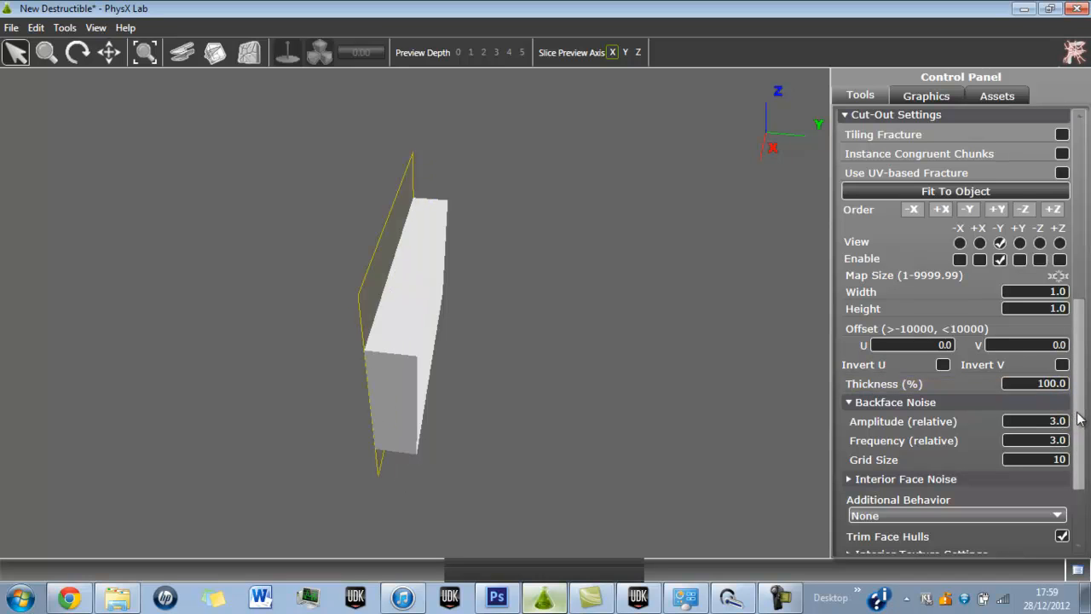
Browse to the Destructiontest folder inside game dev and load FracMat2 as the fracture map.
scroll(1072, 356, "up", 1)
scroll(1072, 357, "up", 10)
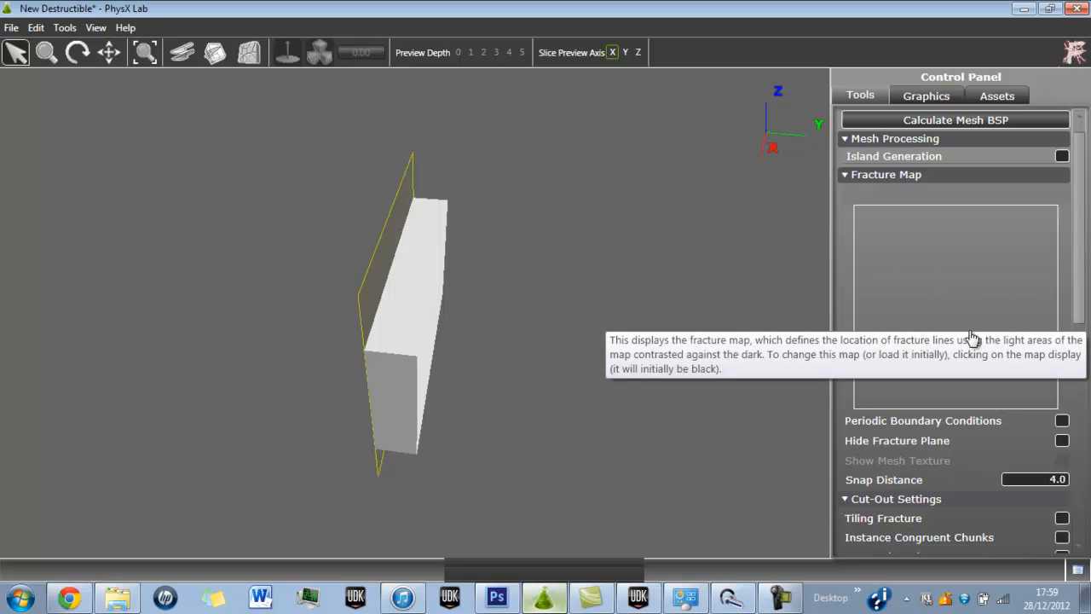
left_click(961, 284)
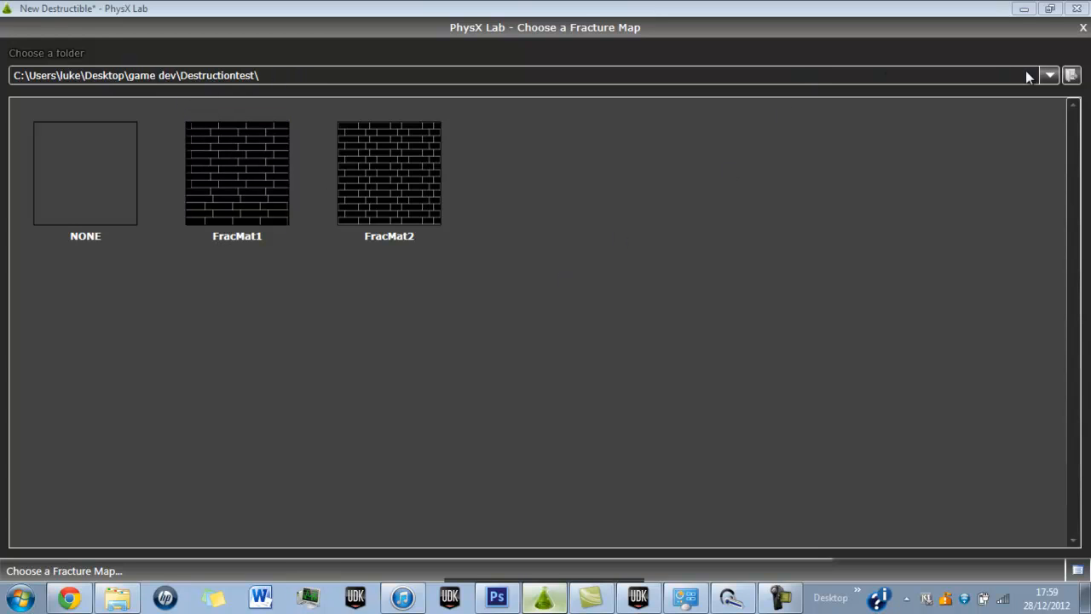
left_click(1071, 76)
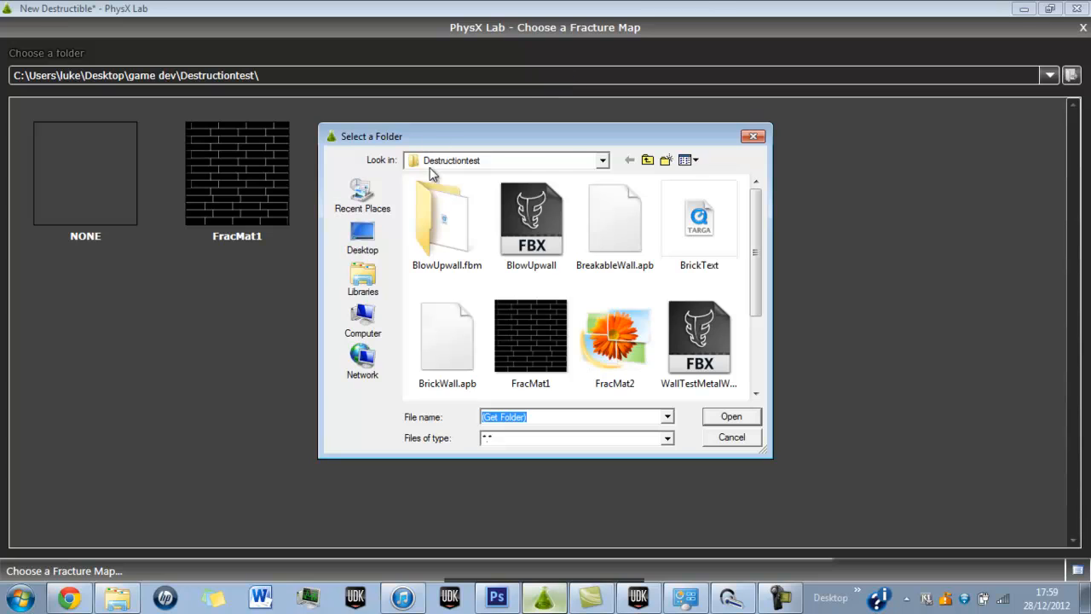
left_click(549, 160)
left_click(362, 237)
left_click(363, 237)
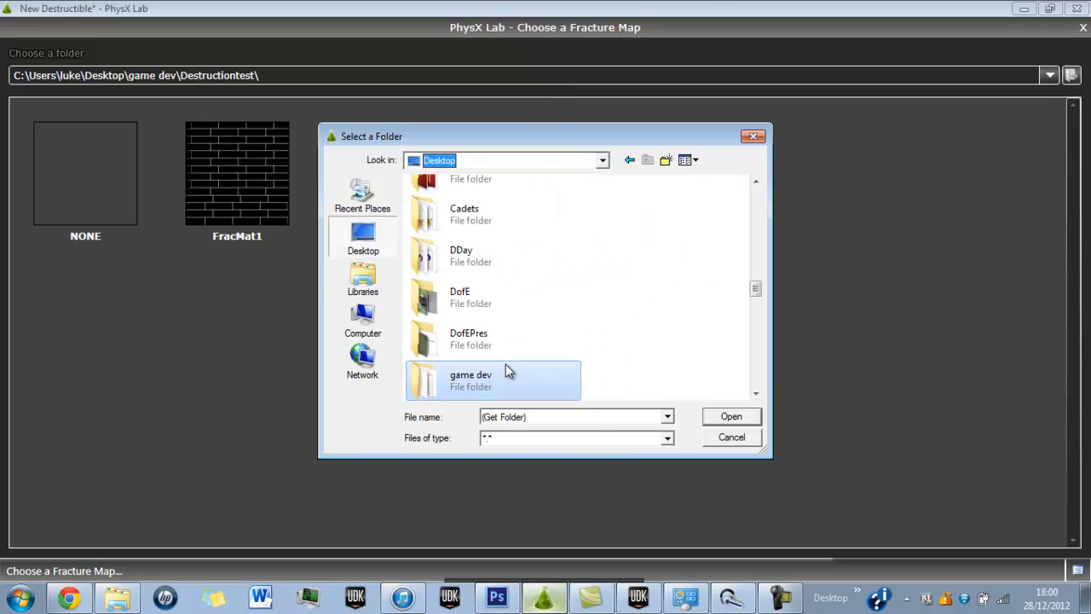
double_click(507, 370)
double_click(487, 231)
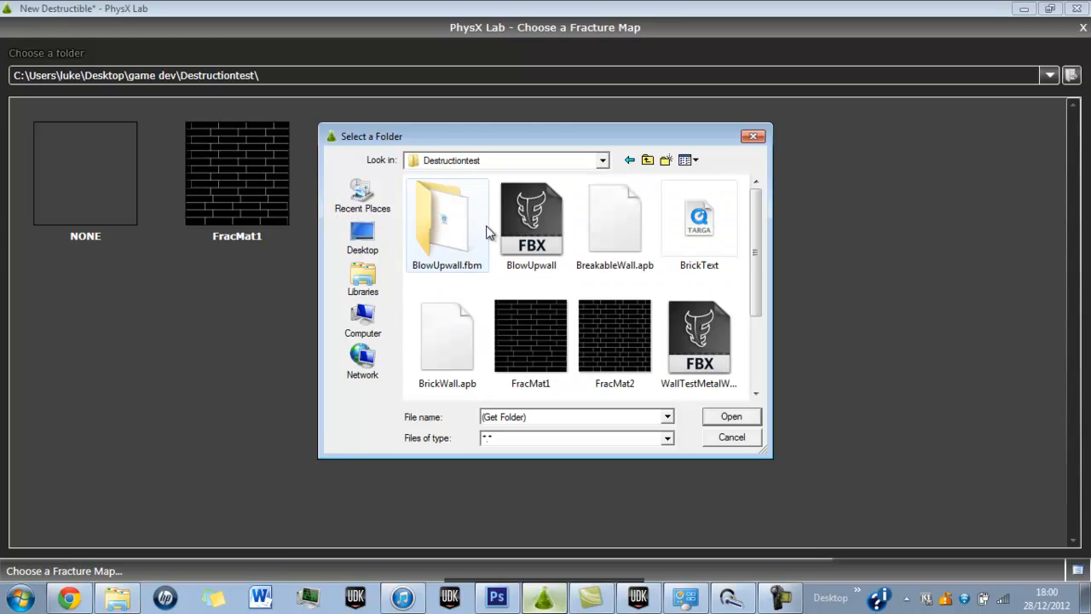
left_click(642, 359)
double_click(642, 358)
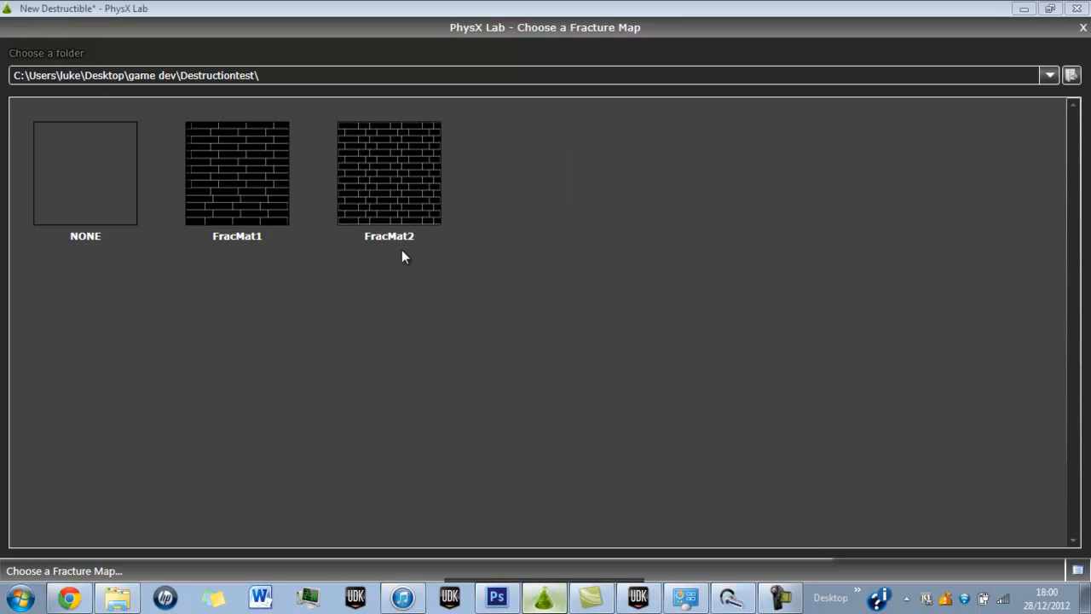
left_click(415, 189)
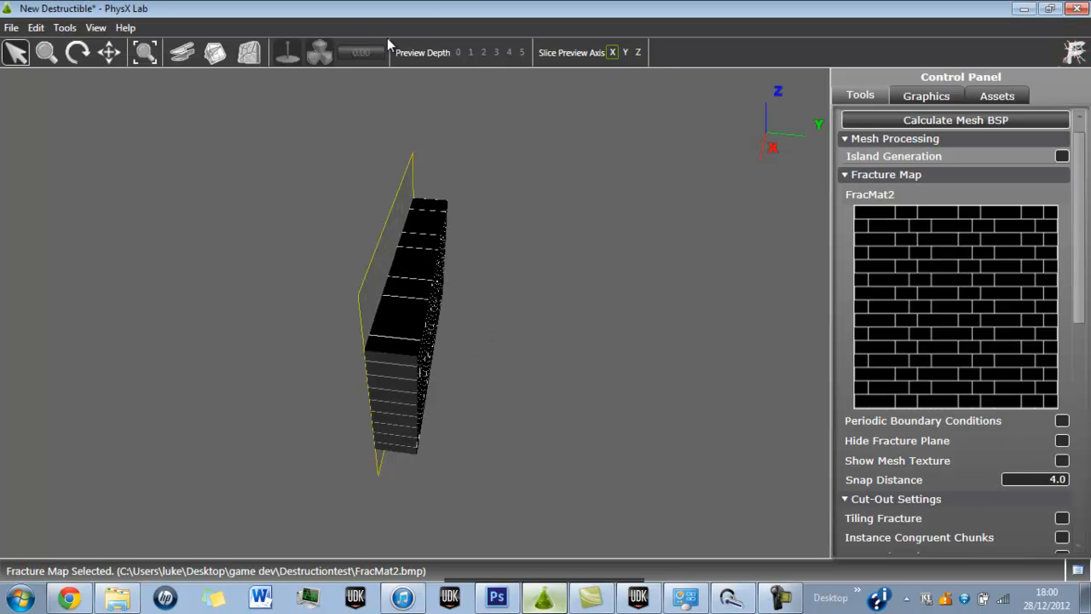
Orbit around the wall to examine how the brick fracture map projects onto its front, back and ends.
left_click(78, 52)
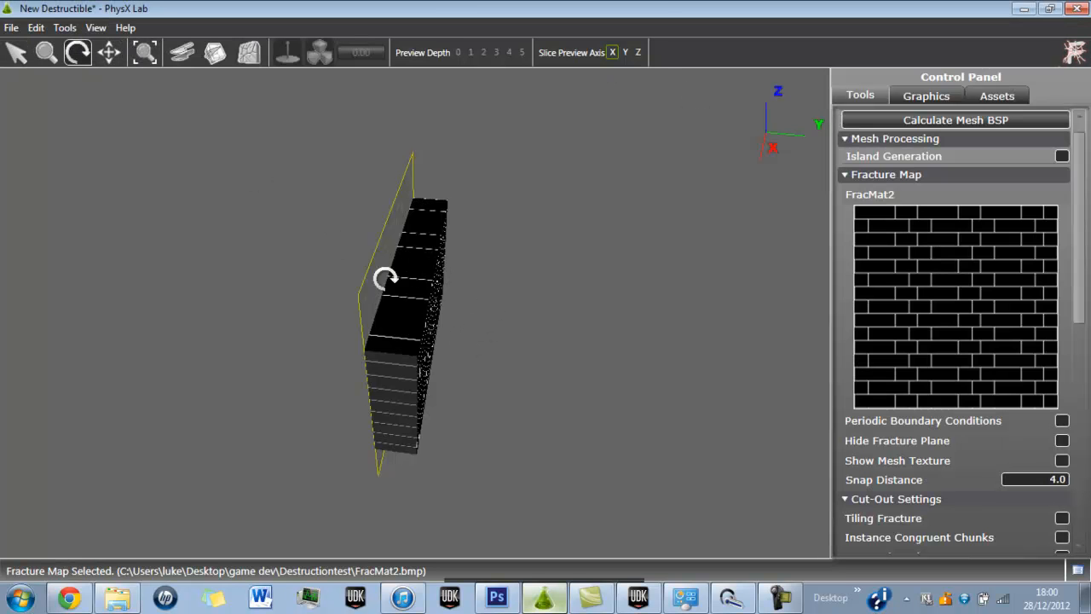
left_click_drag(470, 348, 153, 205)
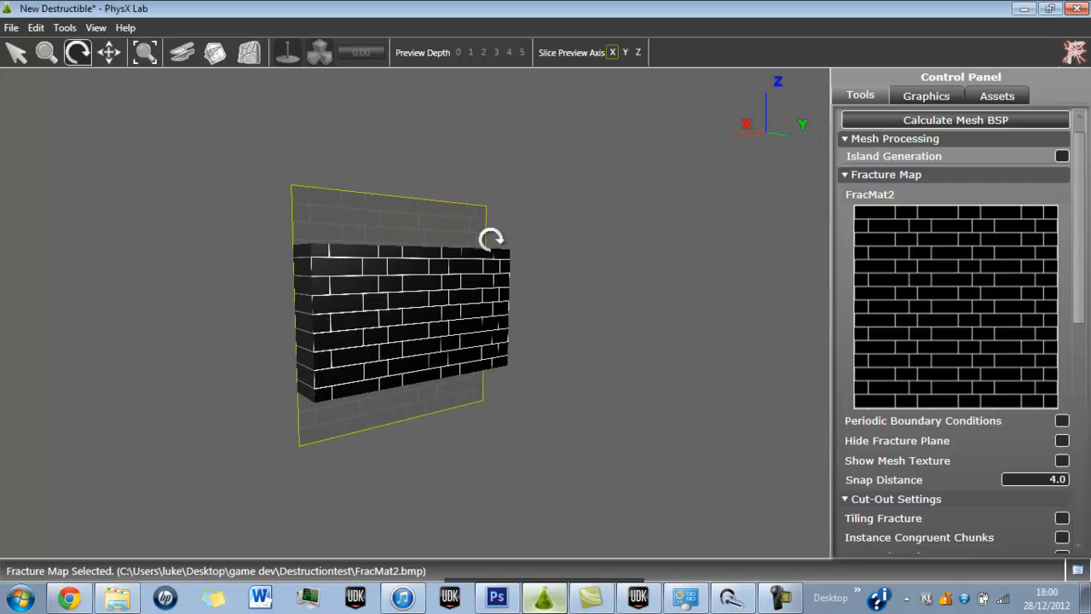
left_click_drag(454, 292, 204, 289)
left_click_drag(501, 294, 201, 295)
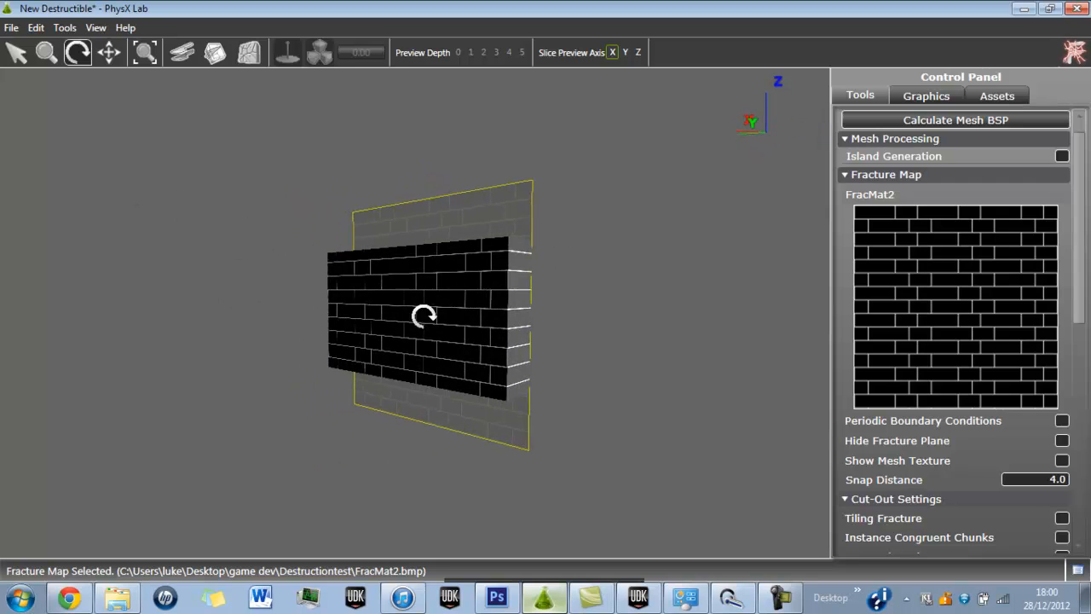
left_click_drag(477, 318, 320, 305)
left_click_drag(419, 309, 552, 302)
left_click_drag(312, 302, 706, 314)
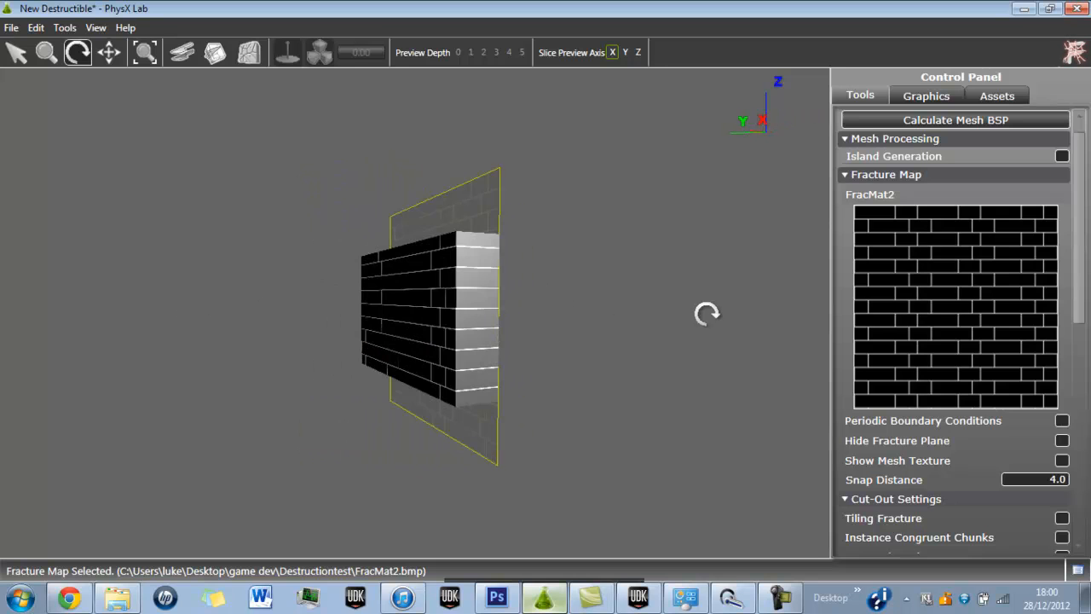
left_click_drag(376, 297, 509, 292)
left_click_drag(410, 298, 489, 284)
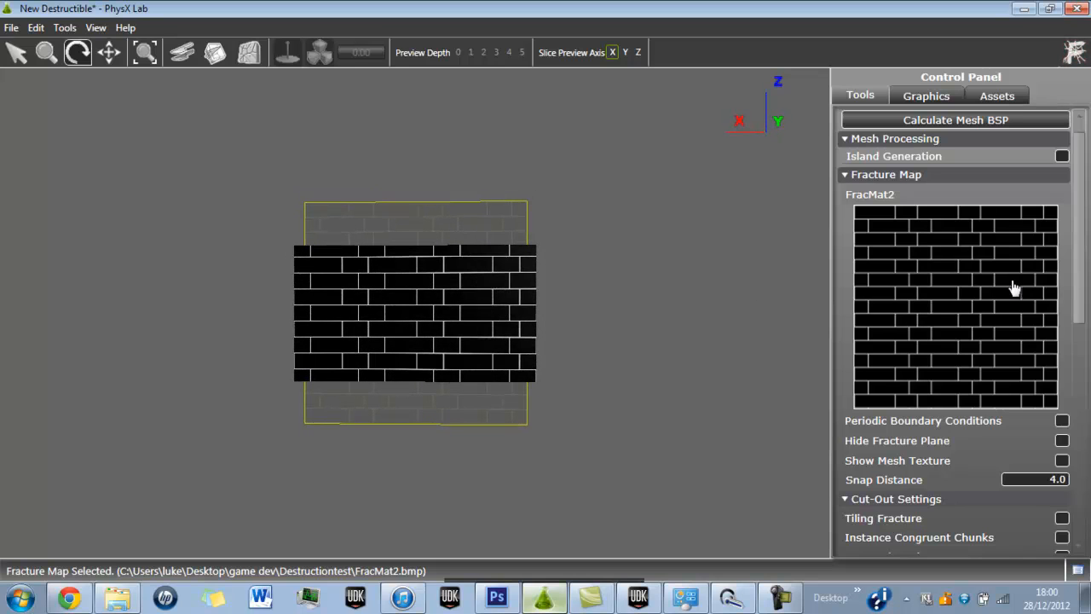
Fracture the wall with the current cut-out settings and view the result at preview depth 0 from an angle.
left_click_drag(1079, 260, 1088, 533)
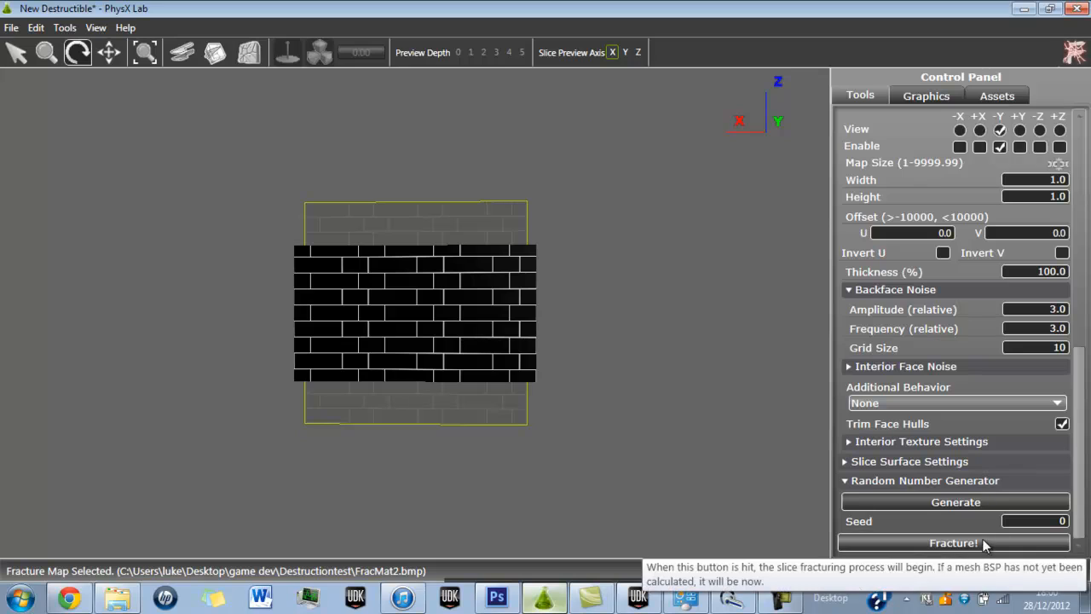
left_click(1020, 541)
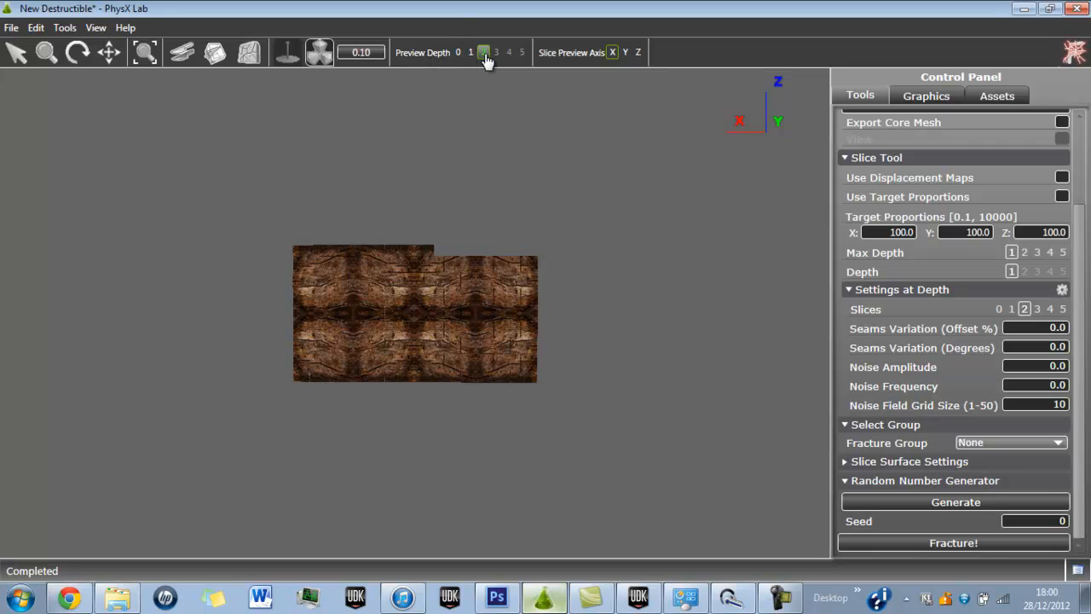
left_click(458, 53)
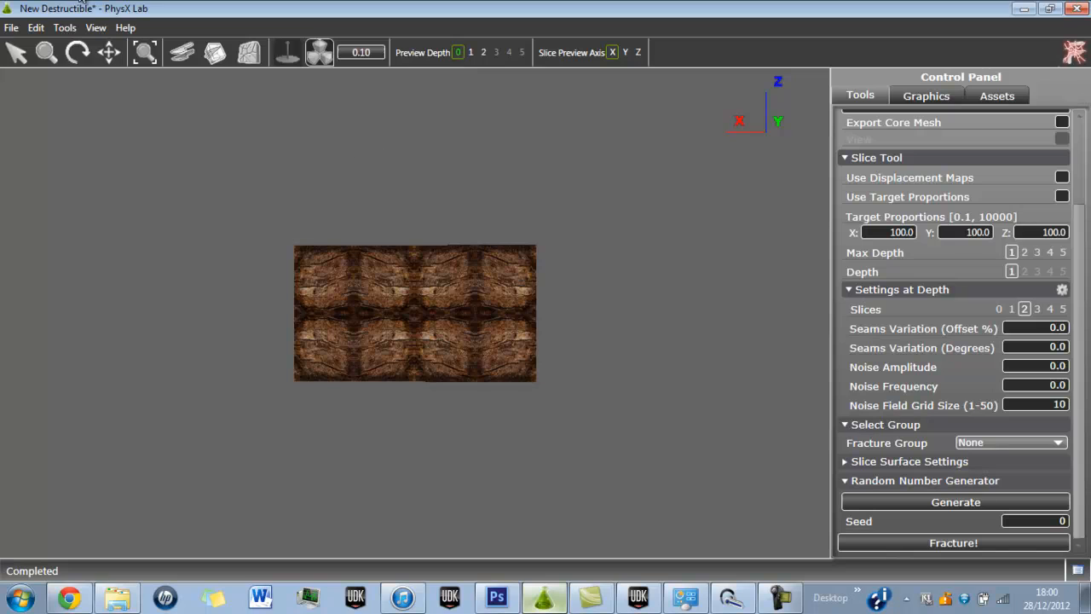
left_click(77, 52)
left_click_drag(141, 117, 226, 148)
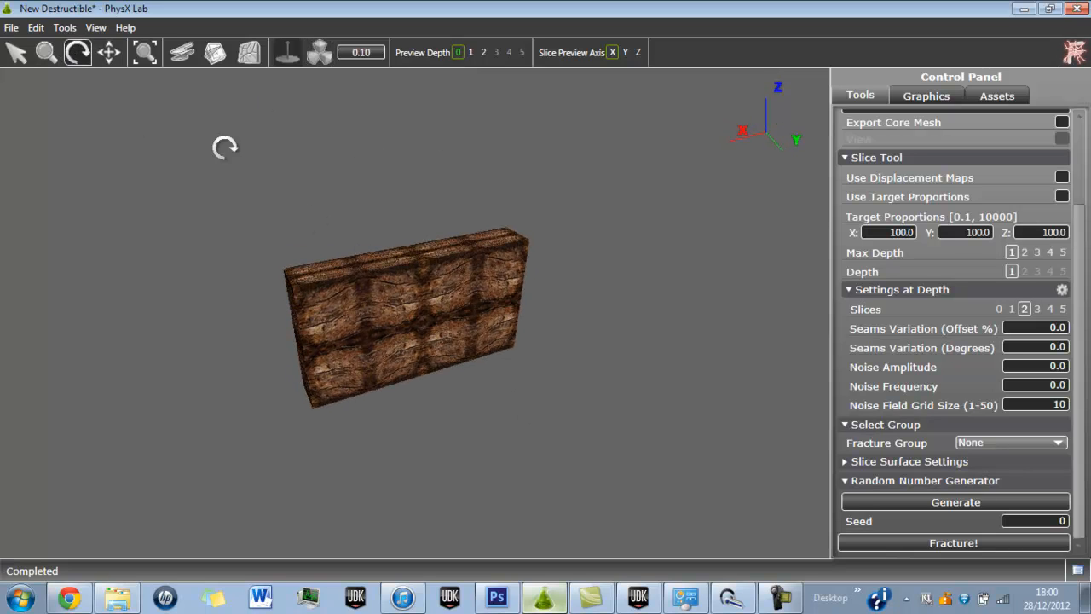
Select the wall chunk at preview depth 0 and at depth 1 to compare the two levels.
left_click(16, 52)
left_click(409, 324)
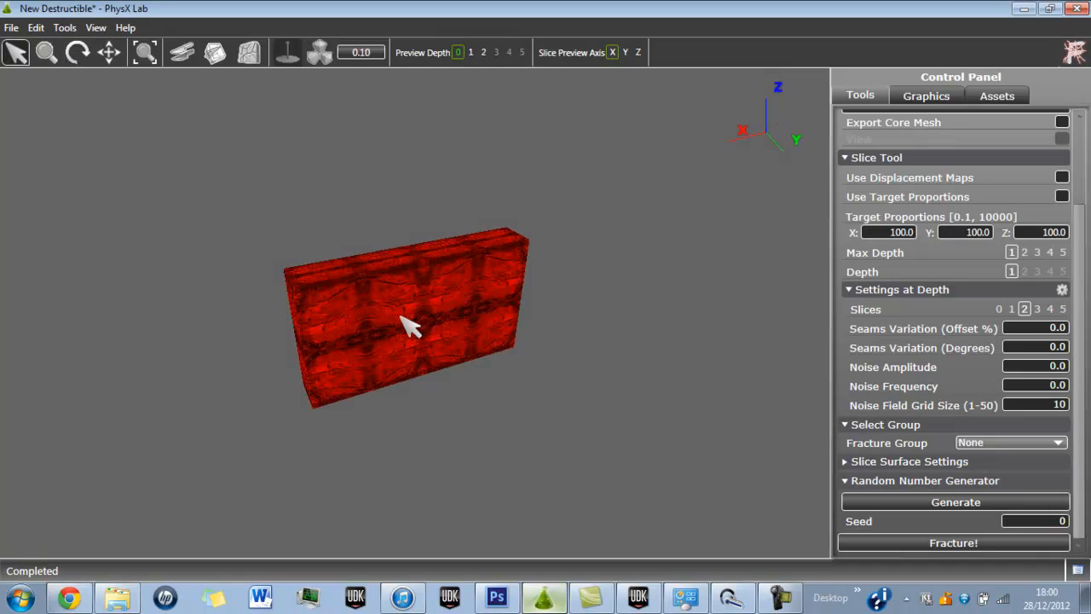
left_click(469, 52)
left_click(451, 317)
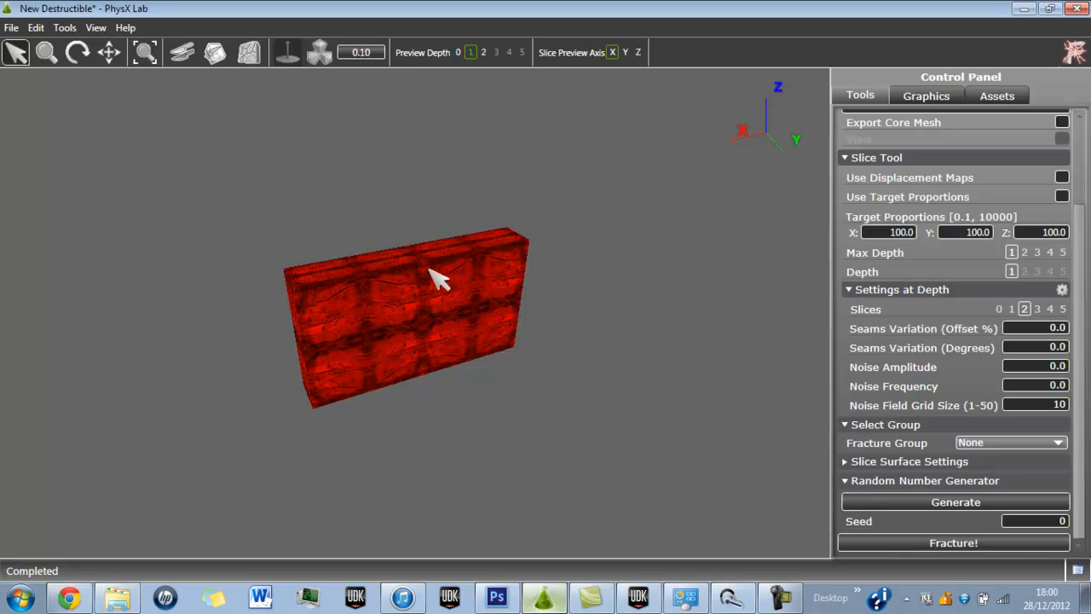
left_click(633, 370)
left_click(463, 337)
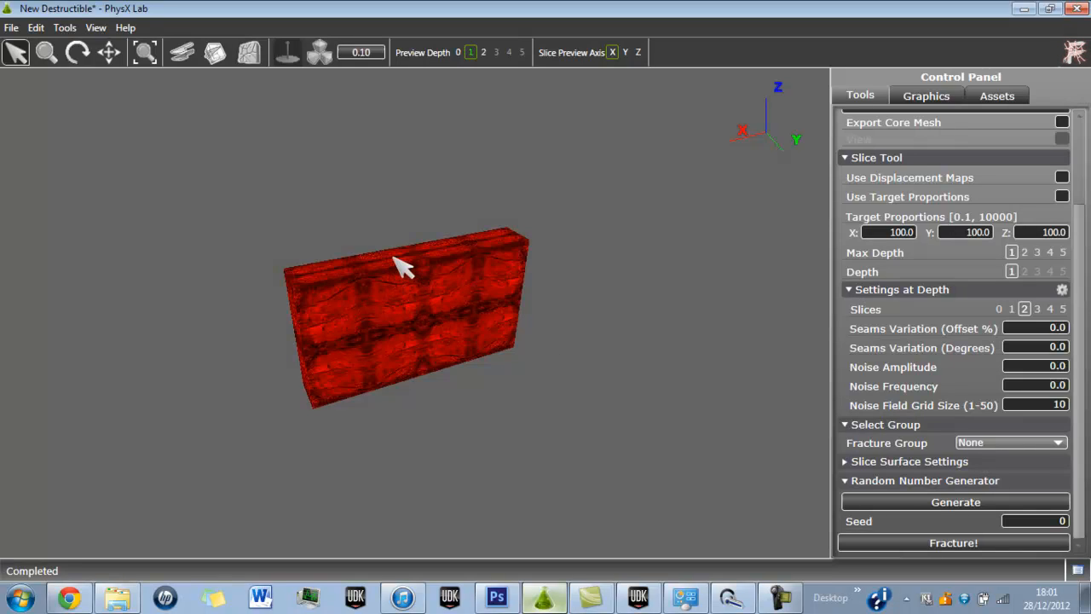
Set the preview depth to 2, explode the brick chunks by about 12 and inspect them from the front.
left_click(485, 52)
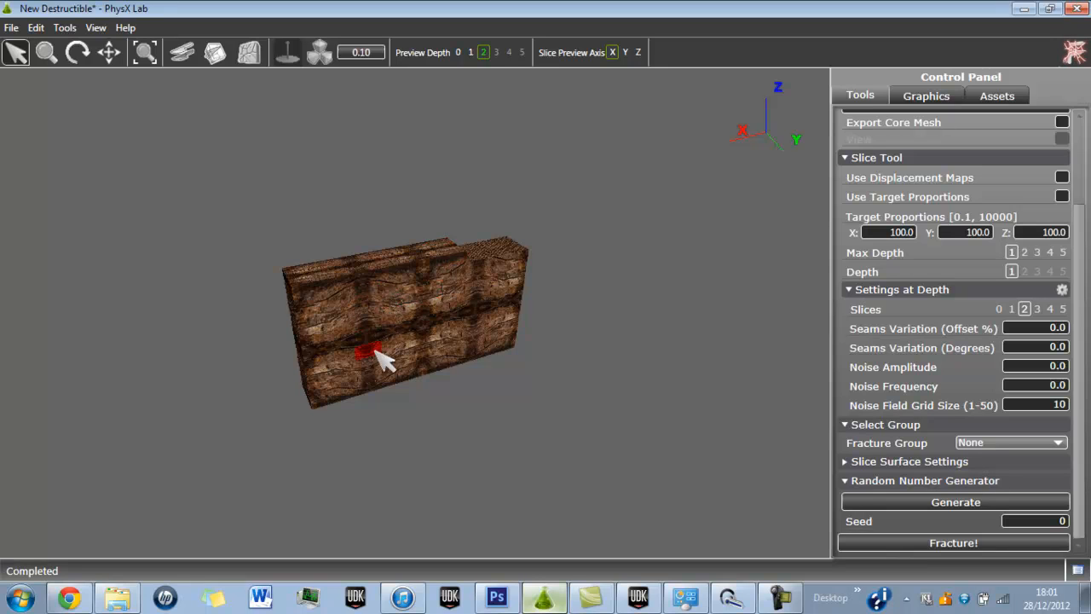
left_click(319, 52)
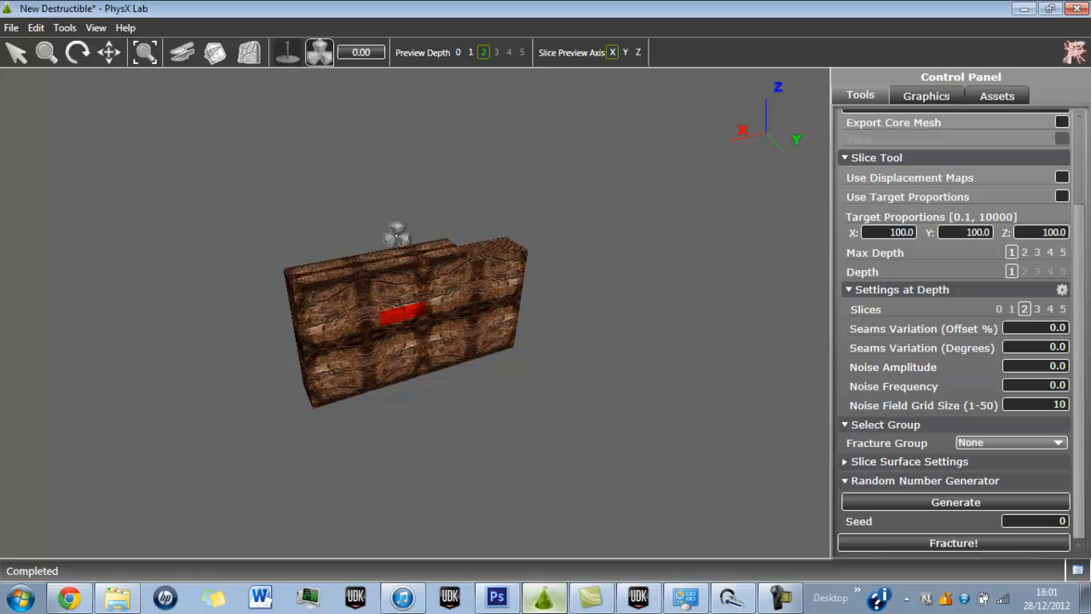
left_click_drag(398, 235, 394, 426)
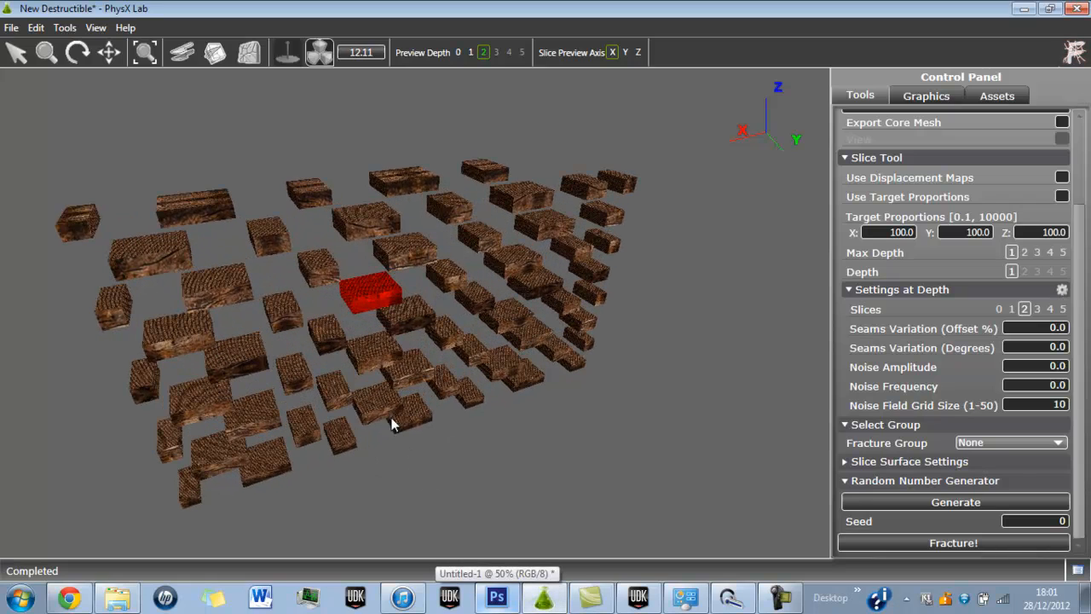
left_click(78, 52)
left_click_drag(182, 298, 514, 288)
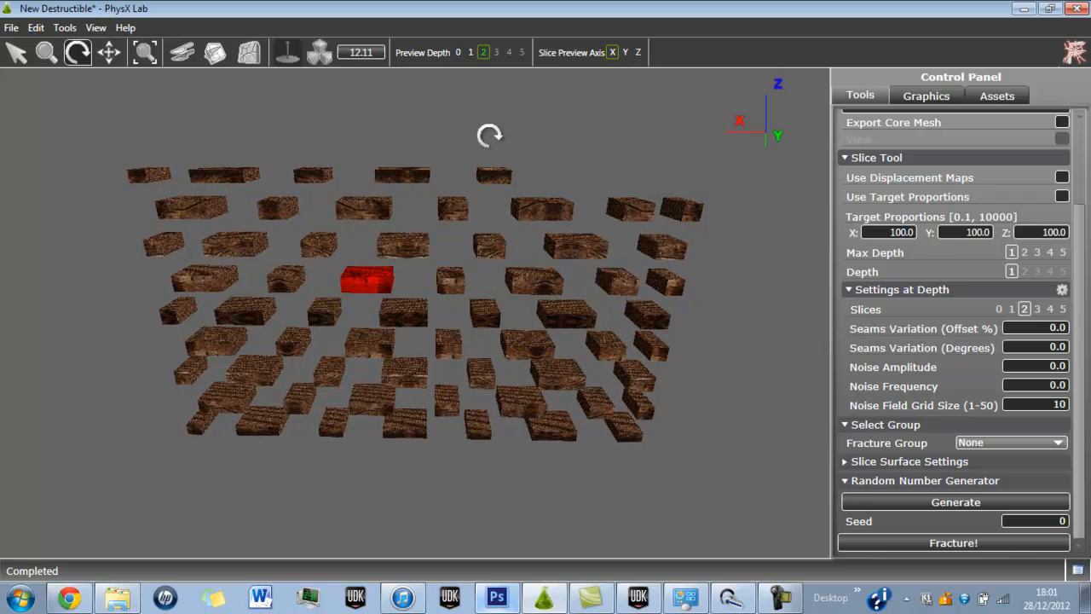
Preview the intact wall at depth 0, then explode the depth 2 chunks to about 18.
left_click(457, 52)
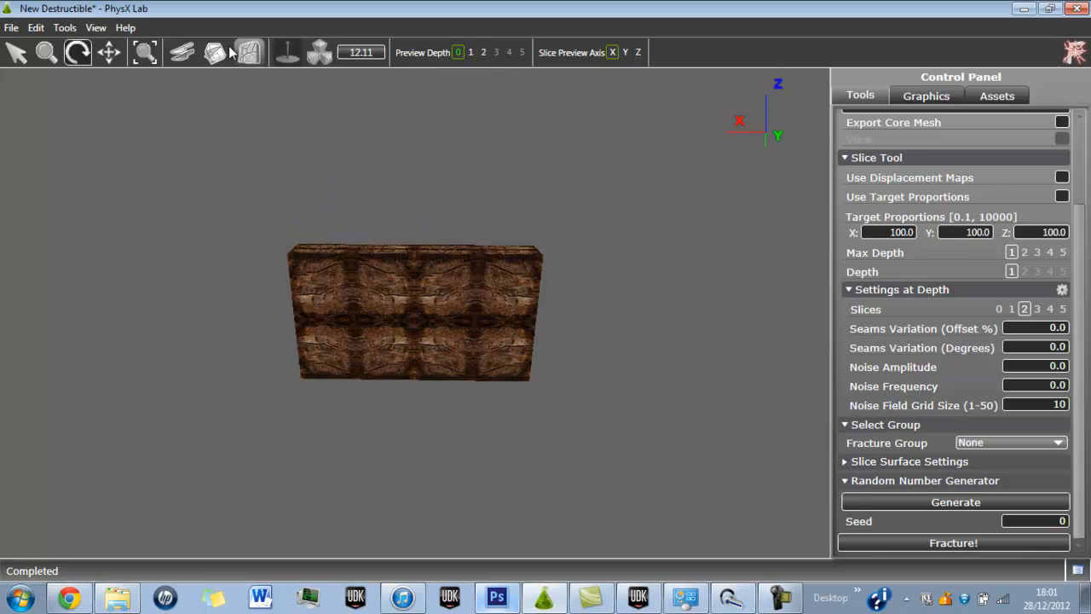
left_click(319, 52)
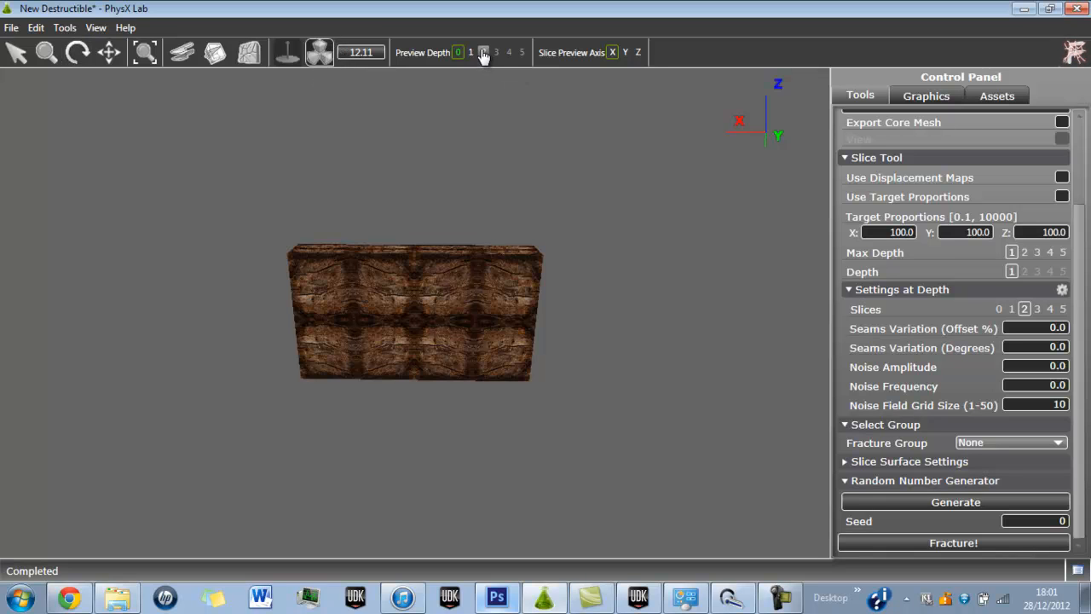
left_click(483, 52)
mouse_move(477, 264)
left_mouse_down()
mouse_move(482, 210)
mouse_move(529, 208)
mouse_move(507, 428)
left_mouse_up()
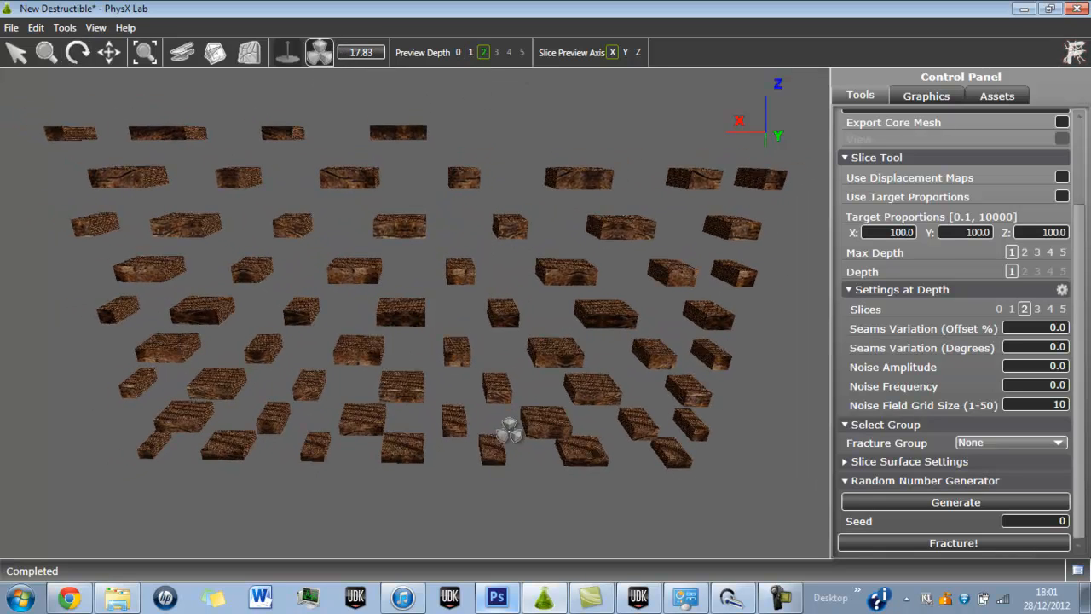
Set the preview depth back to 0 and select the whole wall.
left_click(458, 52)
left_click(21, 53)
left_click(418, 370)
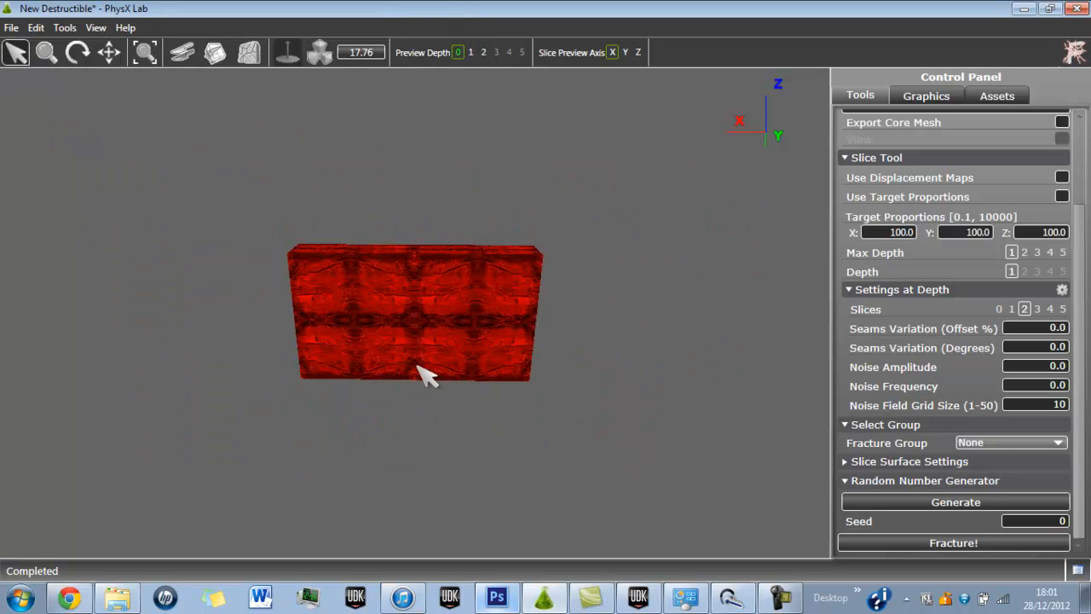
Export the wall as a binary APEX destructible asset, overwriting BrickWall.apb in Destructiontest, and switch to Unreal Development Kit.
left_click(10, 27)
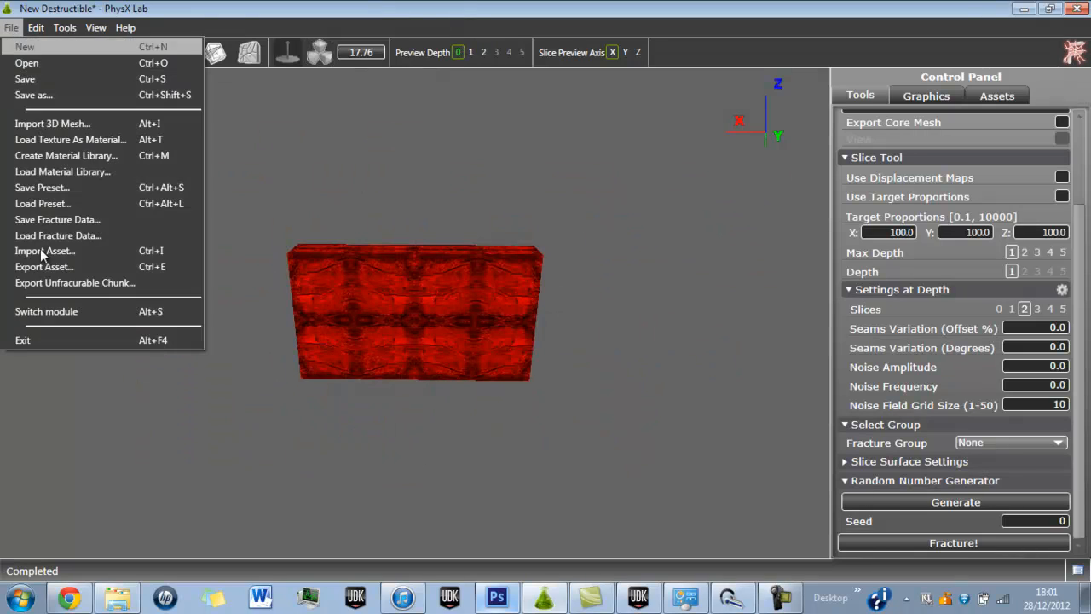
left_click(50, 266)
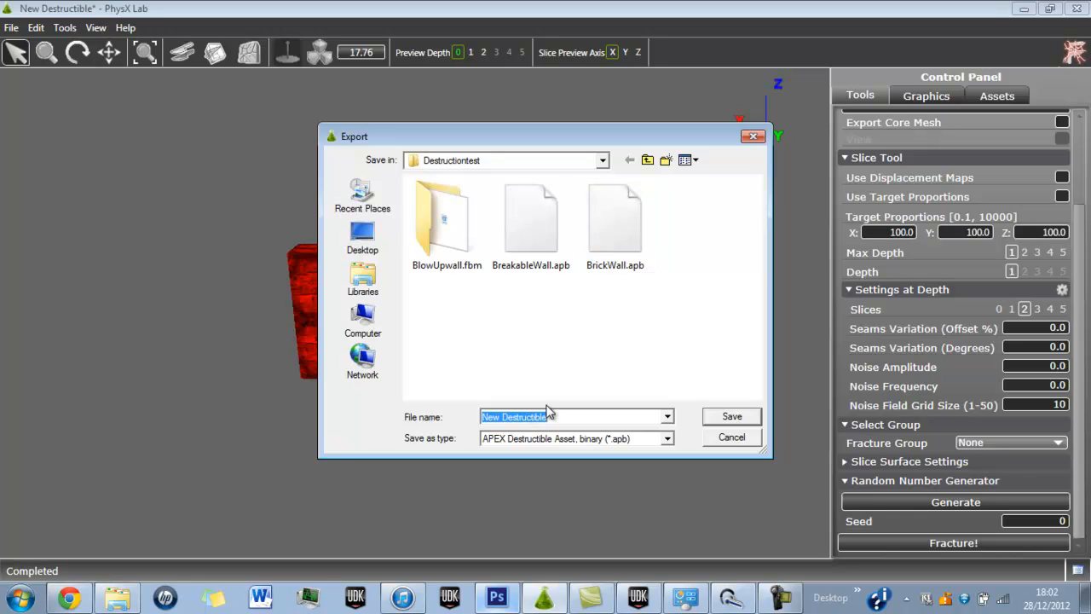
key("BackSpace")
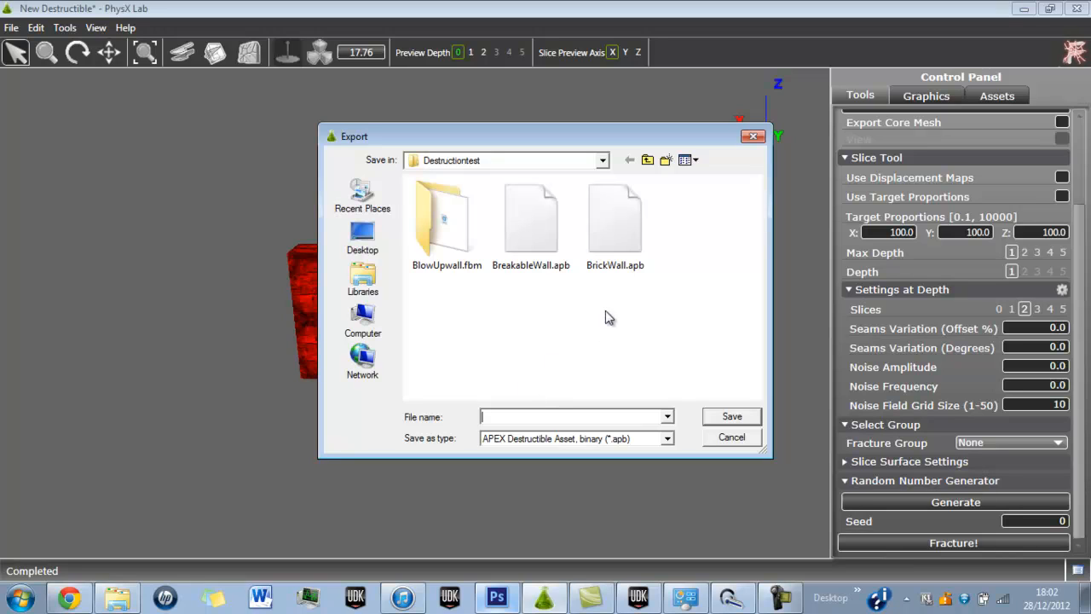
left_click(609, 223)
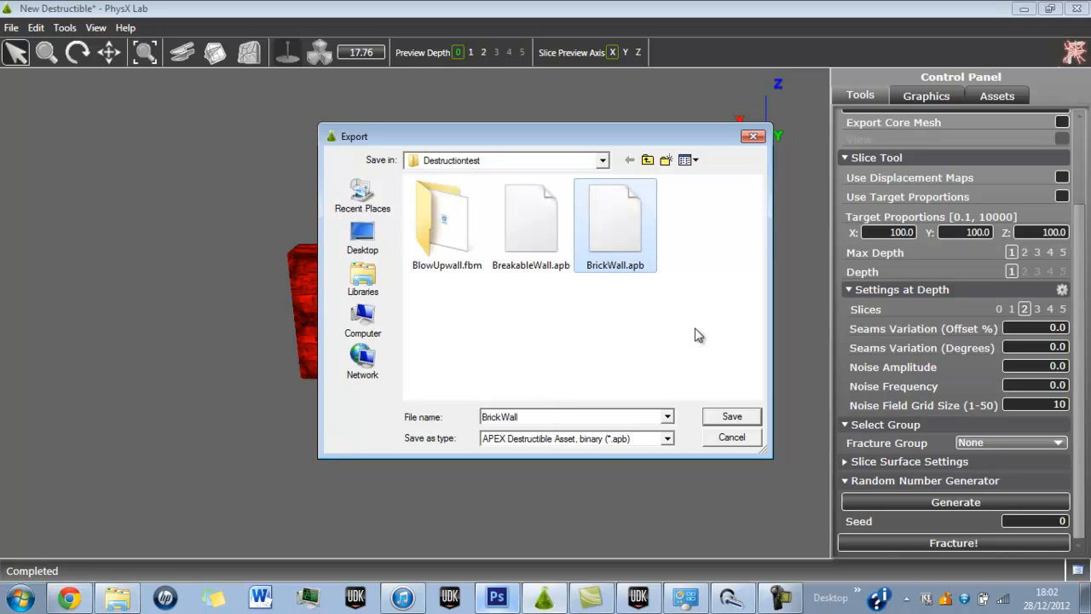
left_click(716, 417)
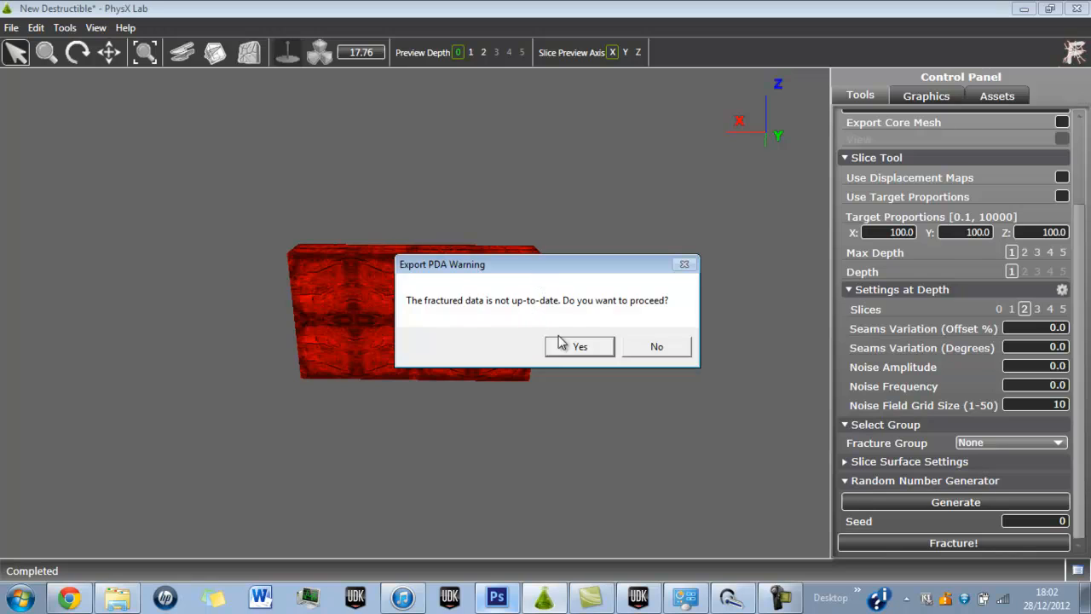
left_click(597, 347)
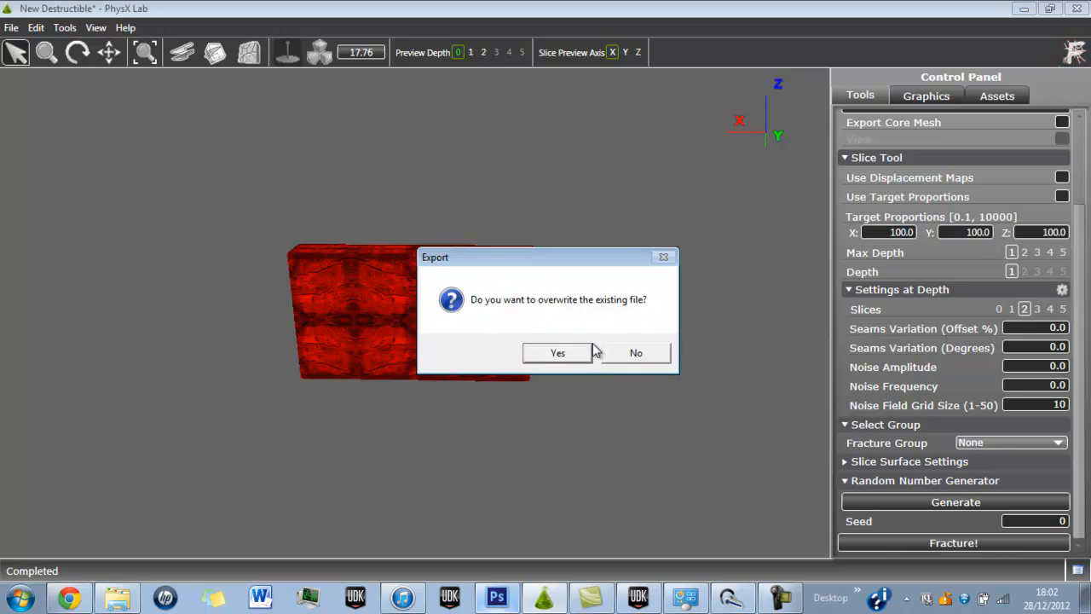
left_click(557, 353)
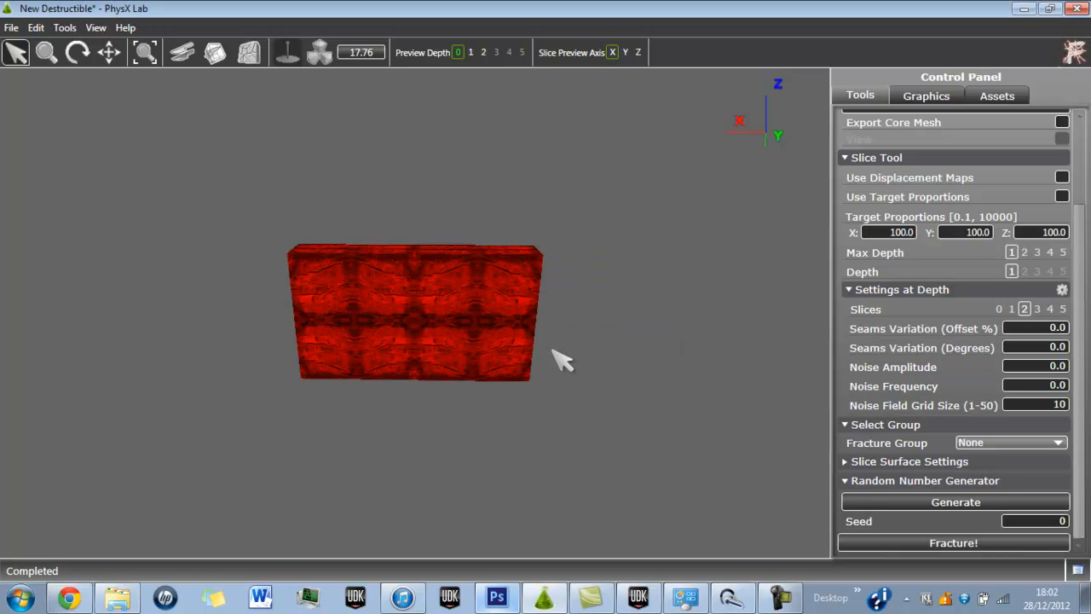
left_click(469, 411)
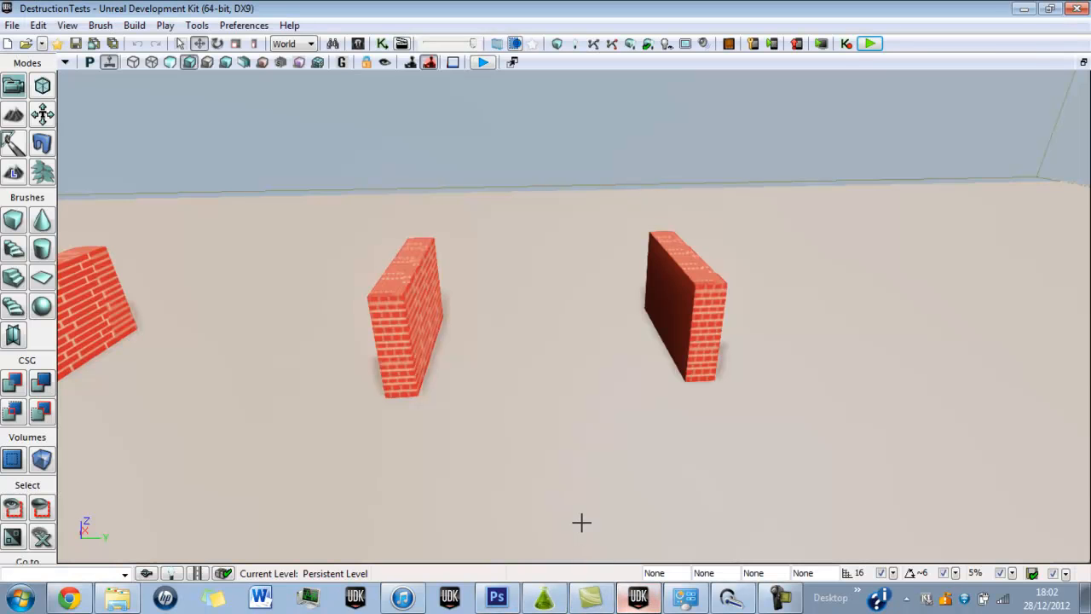
Select the three brick walls in the level and delete them.
left_click(124, 314)
left_click(390, 315, "ctrl")
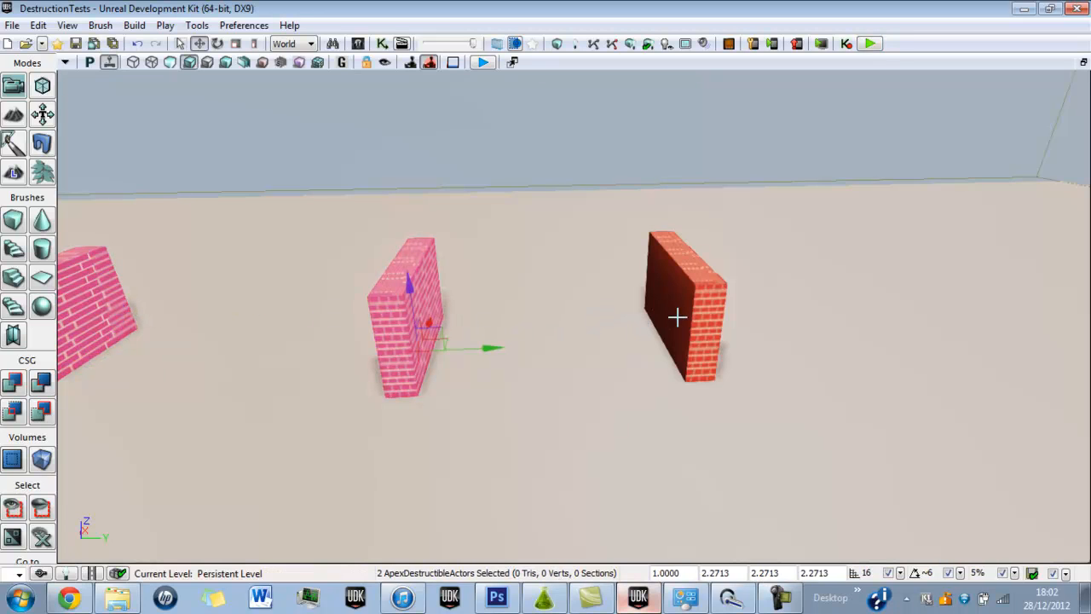
left_click(677, 316, "ctrl")
key("Delete")
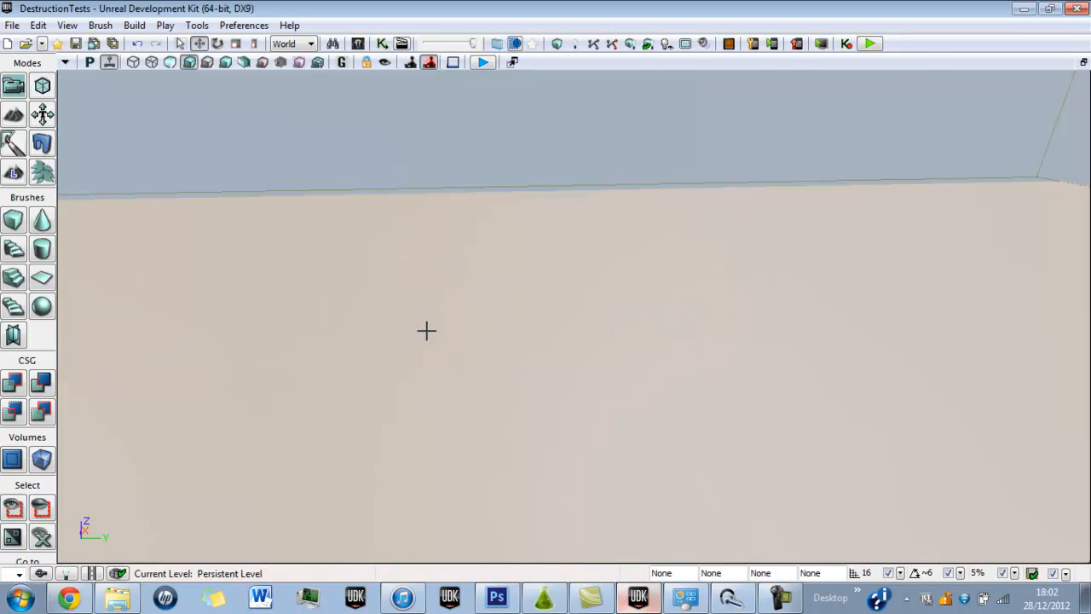
Open the Content Browser, filter the packages by "des" and show the contents of the Destructables package.
right_click_drag(379, 309, 34, 270)
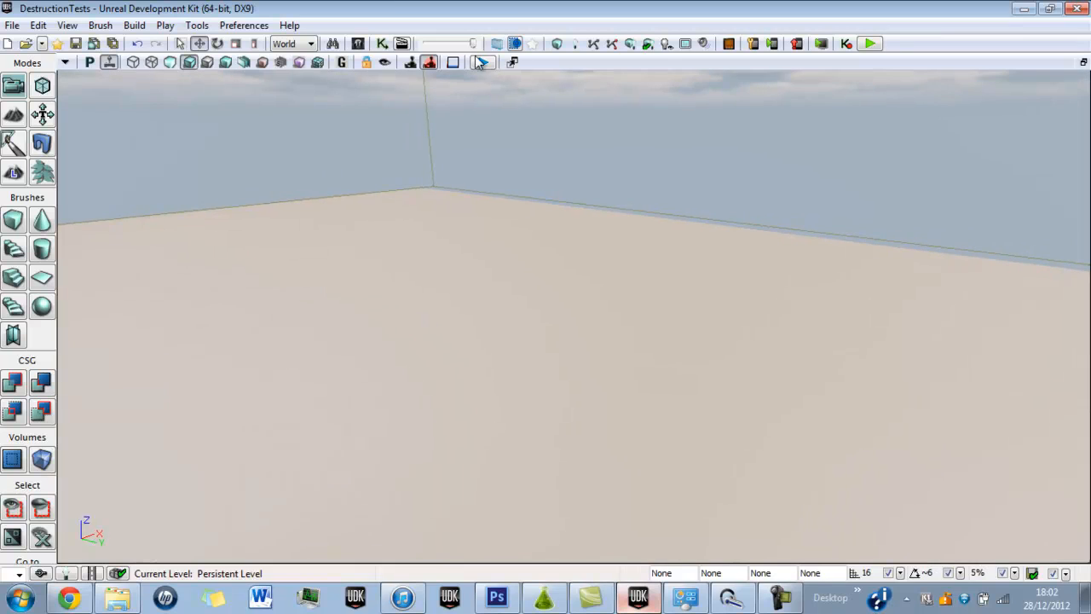
left_click(357, 43)
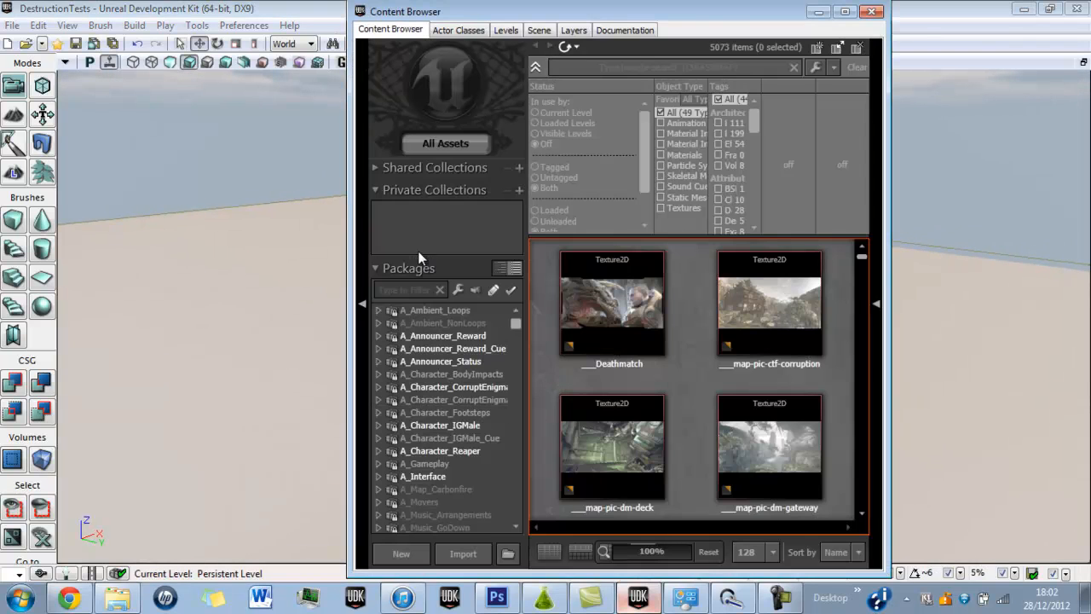
left_click(407, 291)
type("des")
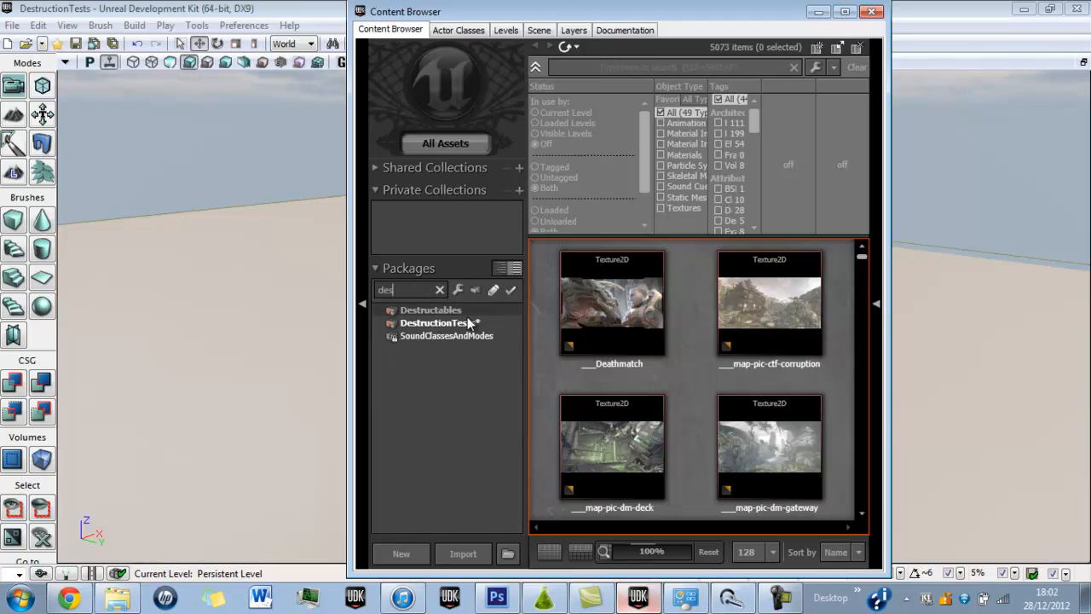
left_click(431, 310)
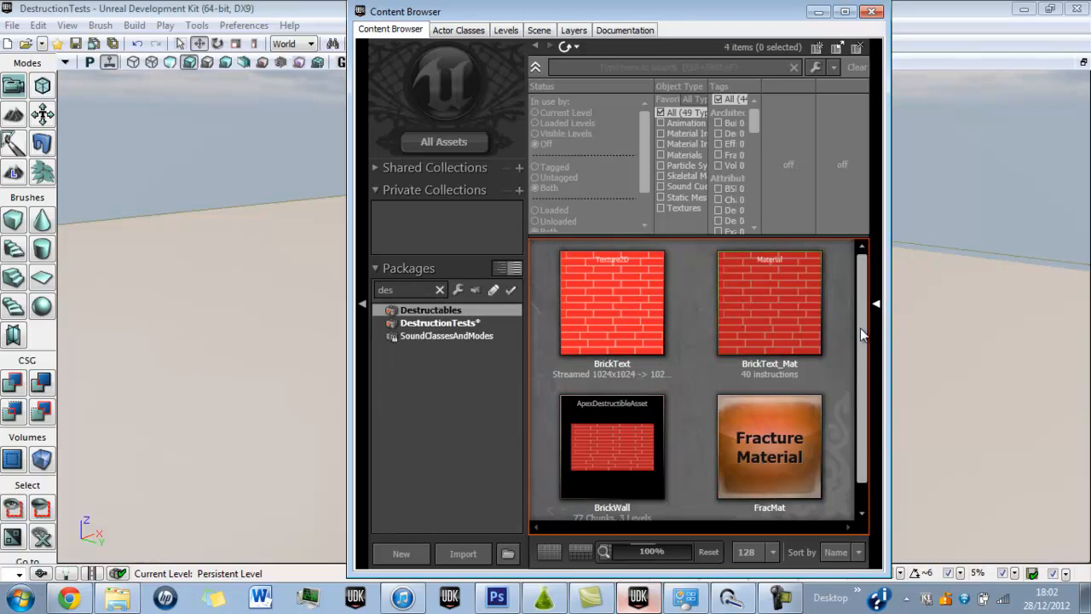
scroll(861, 345, "down", 1)
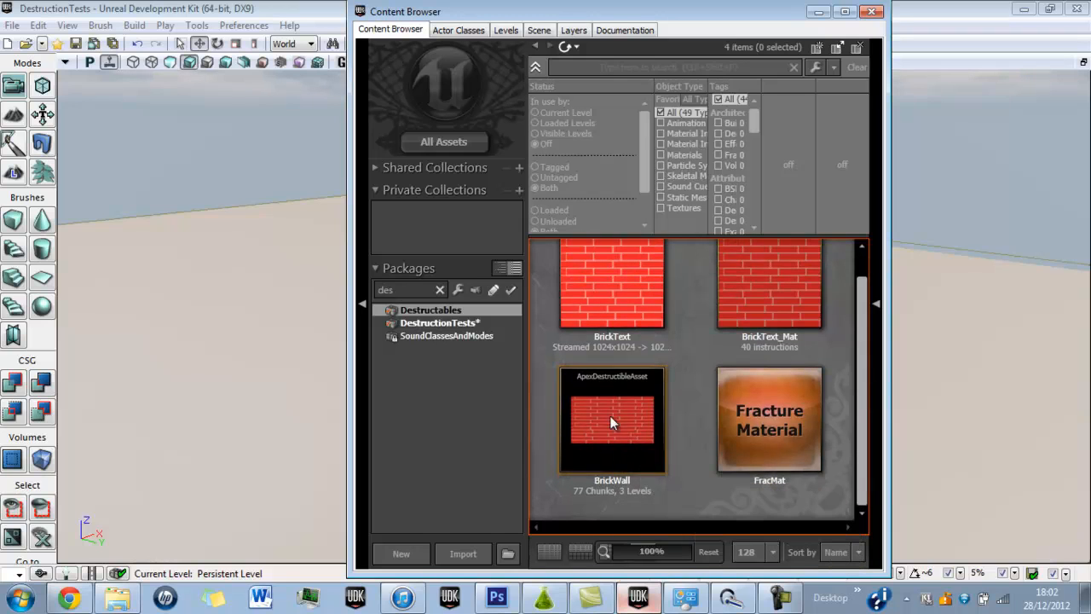
Start importing BrickWall.apb from the Destructiontest folder inside game dev.
left_click(465, 551)
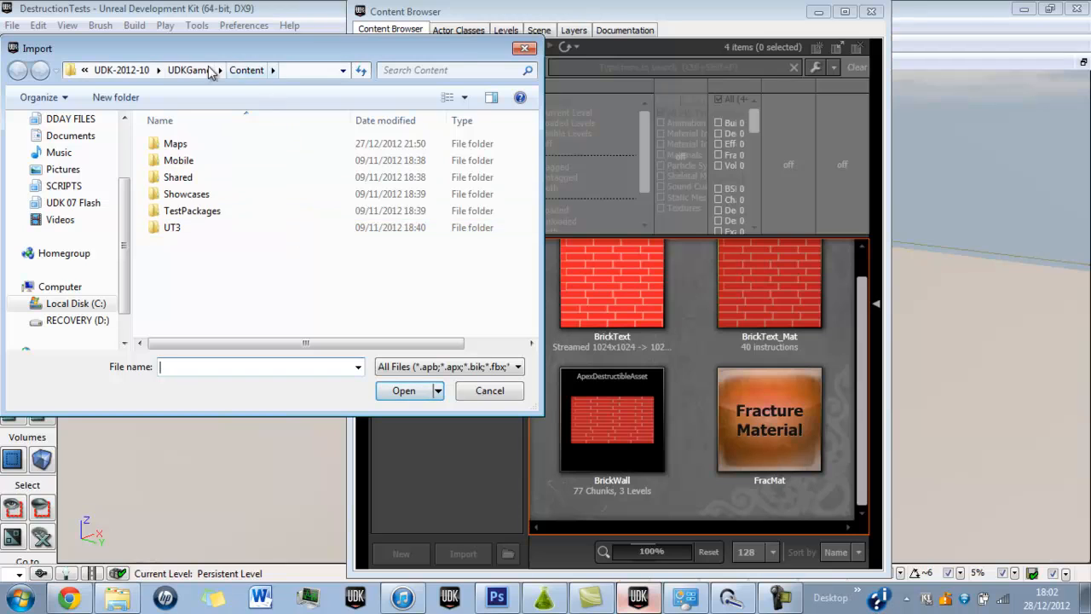
left_click(85, 70)
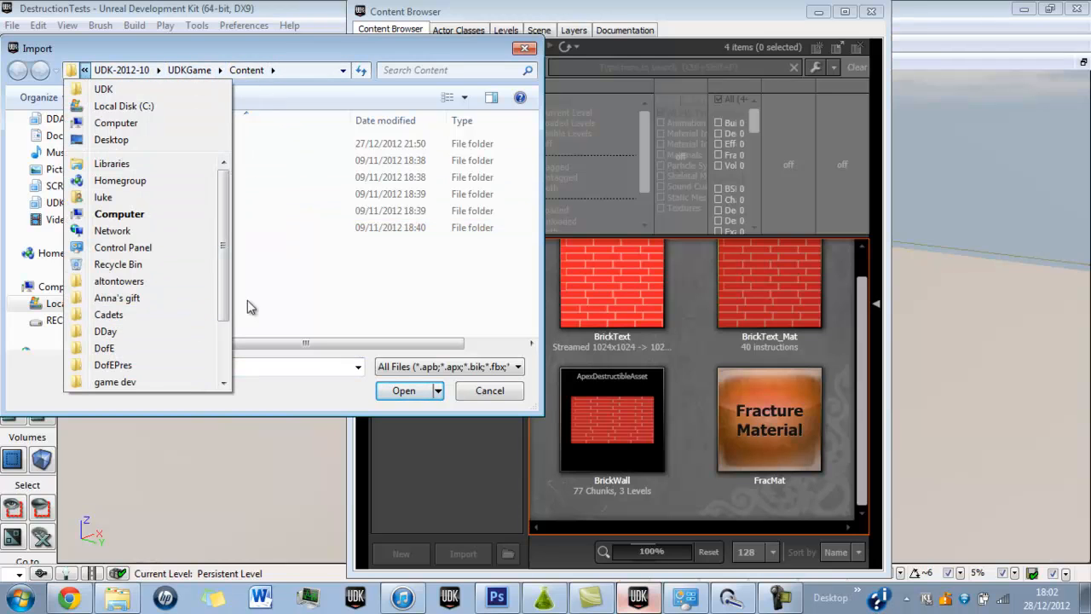
left_click_drag(226, 300, 226, 341)
left_click(144, 314)
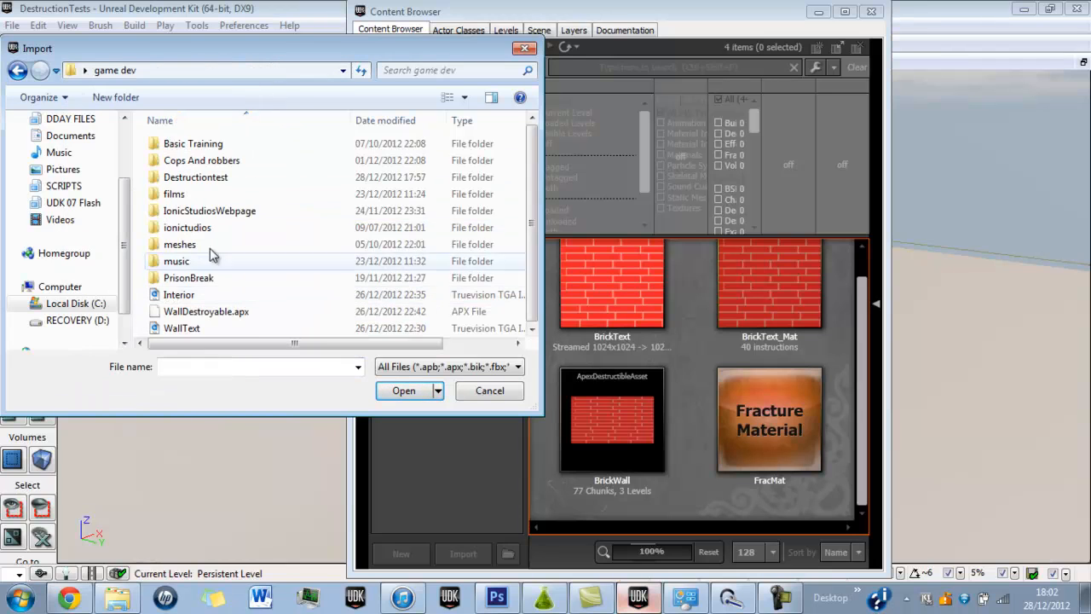
double_click(199, 179)
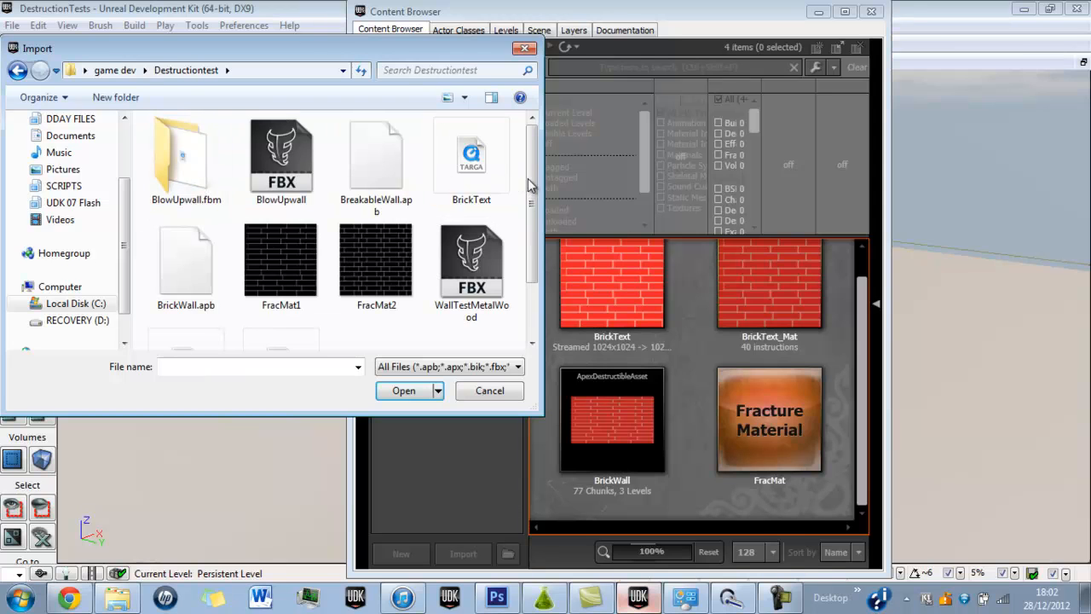
scroll(529, 185, "down", 1)
left_click(192, 245)
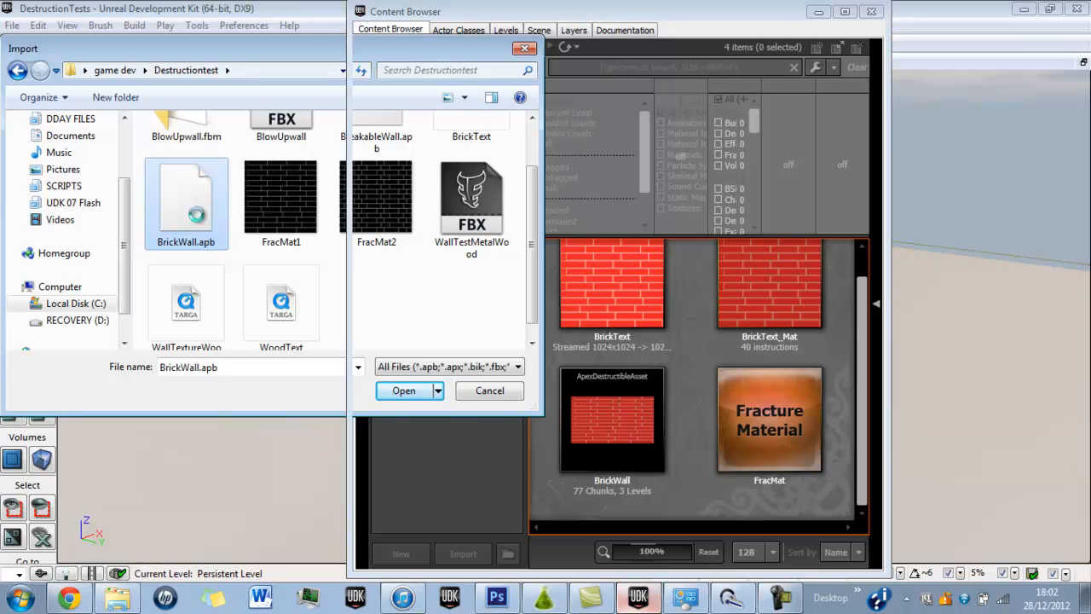
double_click(198, 220)
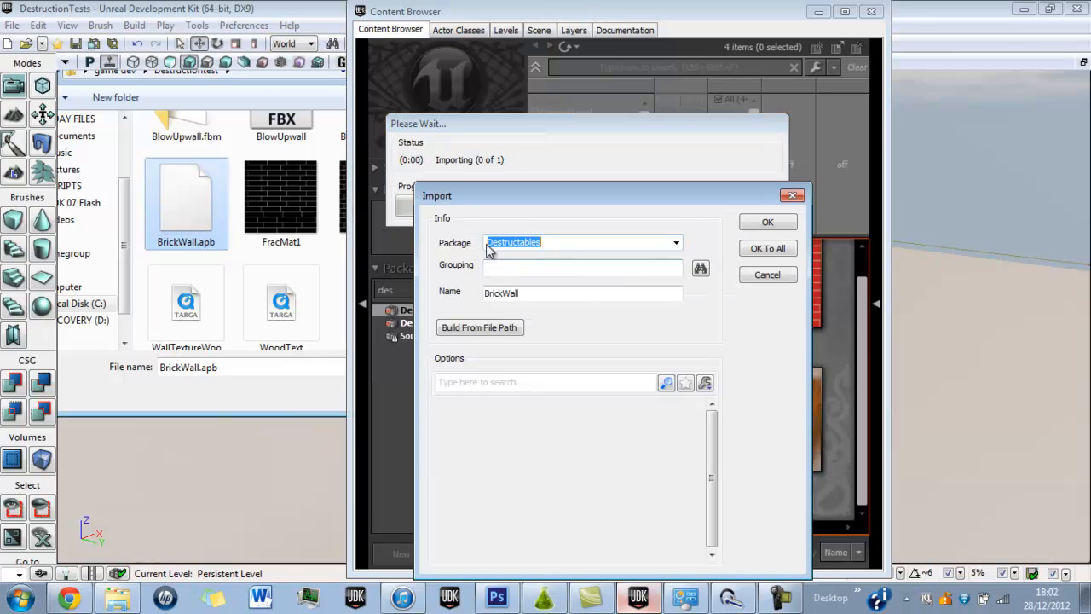
Import the wall into the Destructables package with the grouping Meshes and the name BrickWallTest.
left_click(494, 265)
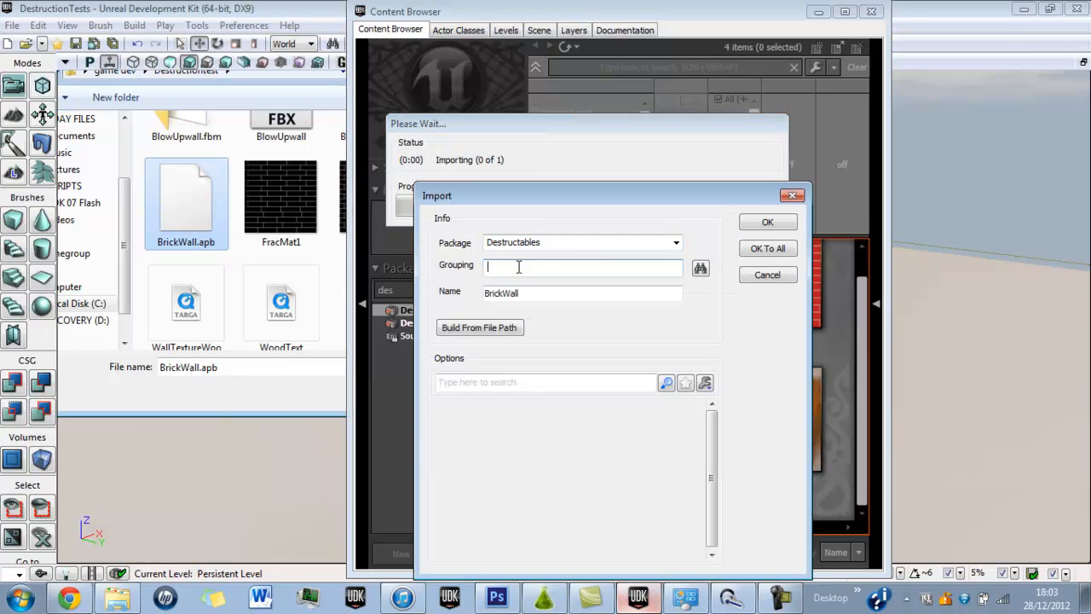
type("Meshes")
left_click(535, 296)
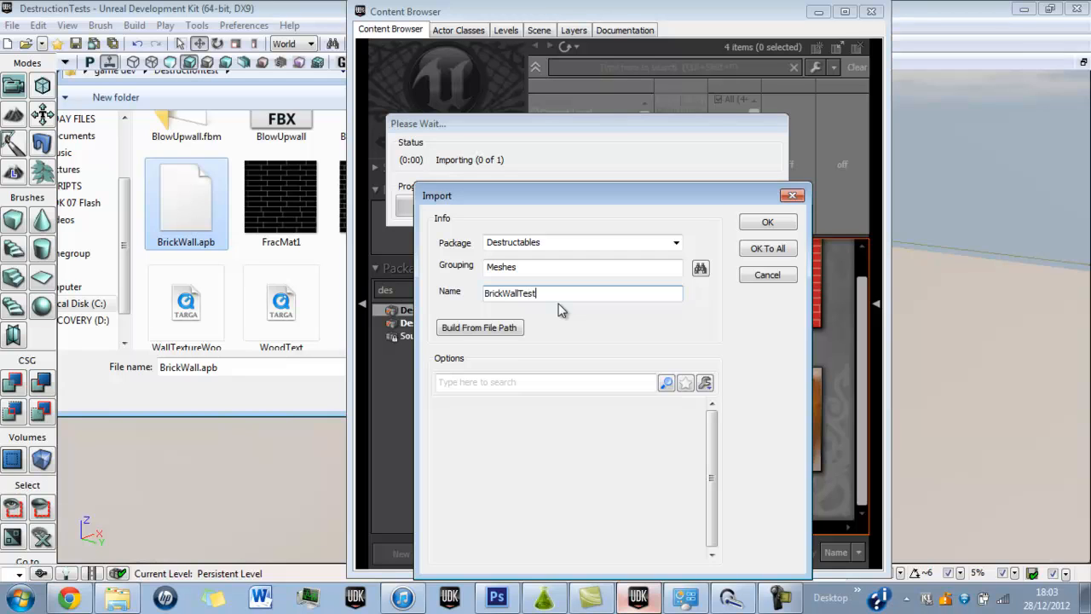
type("Test")
key("Tab")
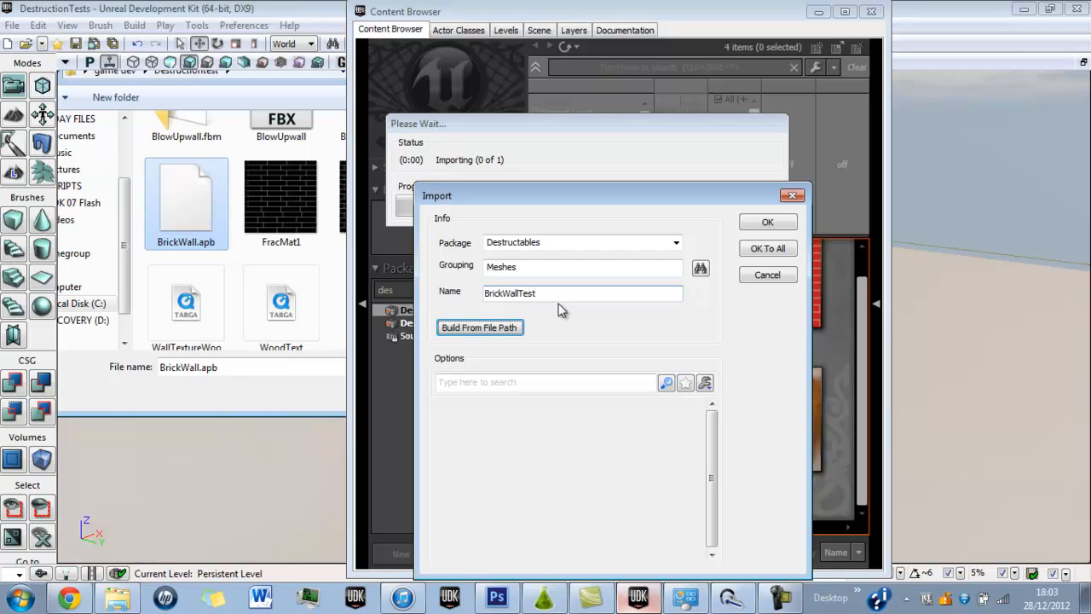
left_click(767, 223)
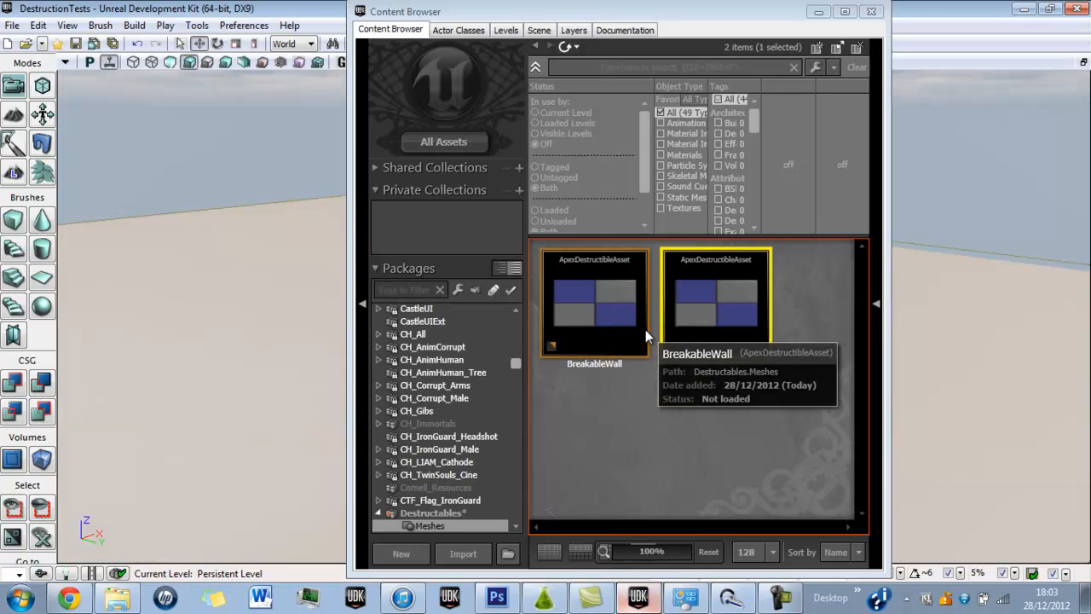
Open the properties of the BrickWallTest asset and start another import, looking through the files in Destructiontest.
double_click(707, 311)
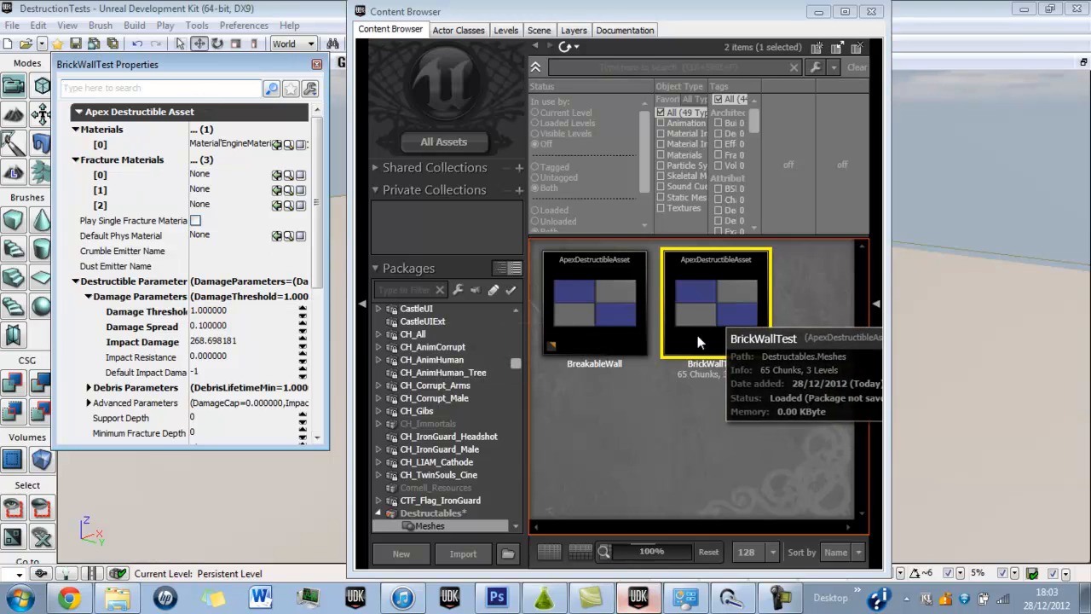
left_click(611, 439)
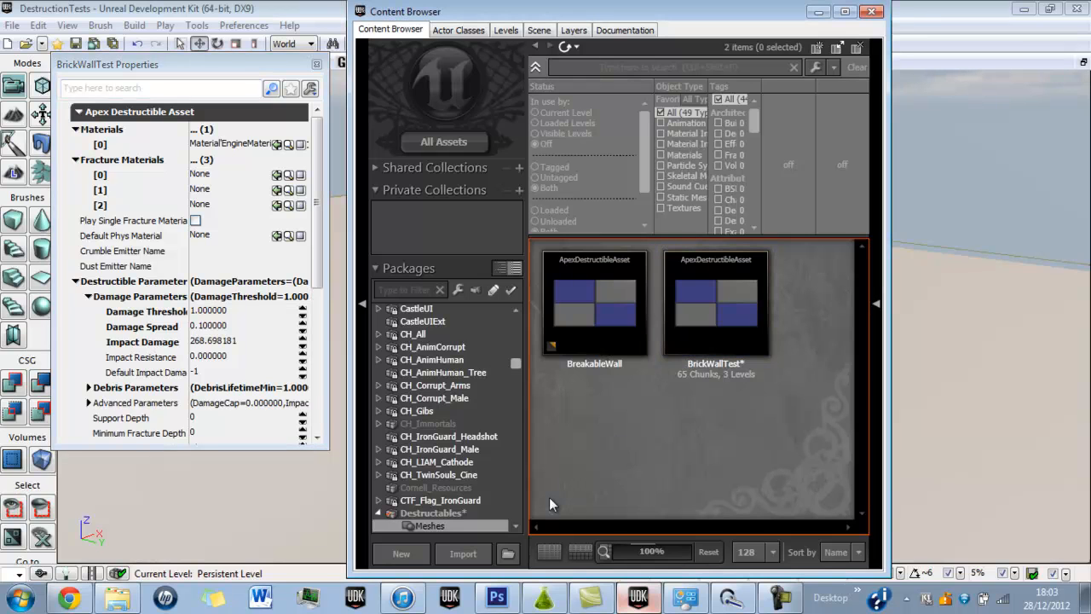
left_click(461, 553)
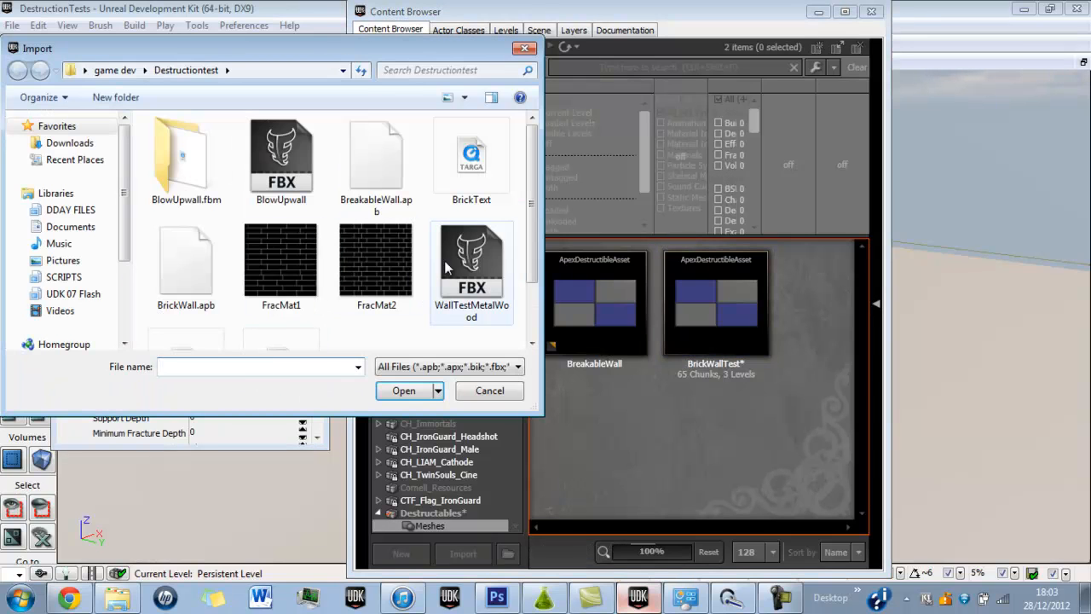
scroll(530, 198, "down", 3)
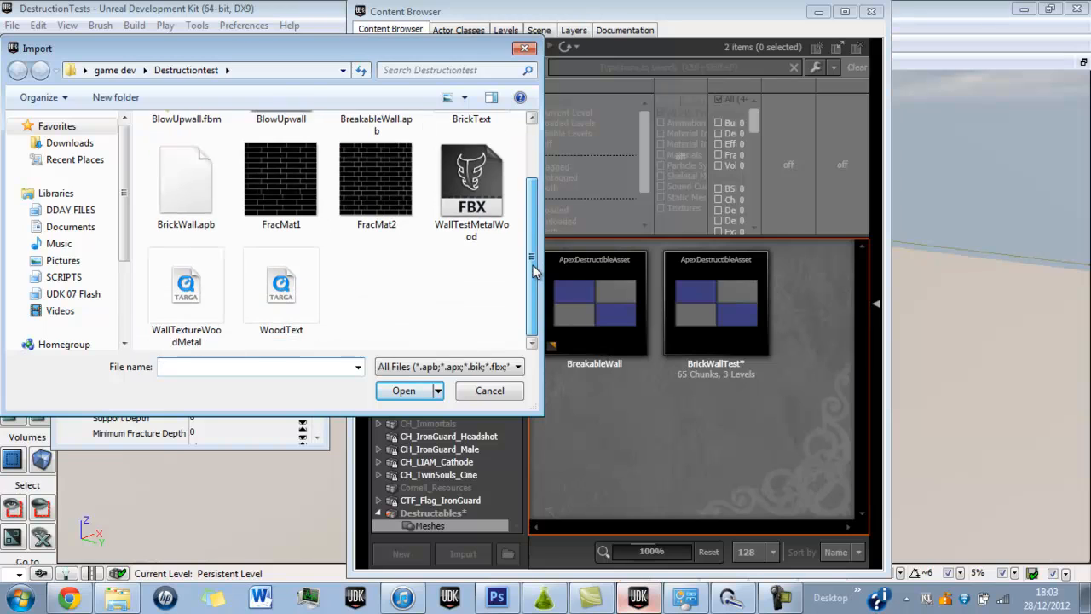
scroll(535, 268, "up", 3)
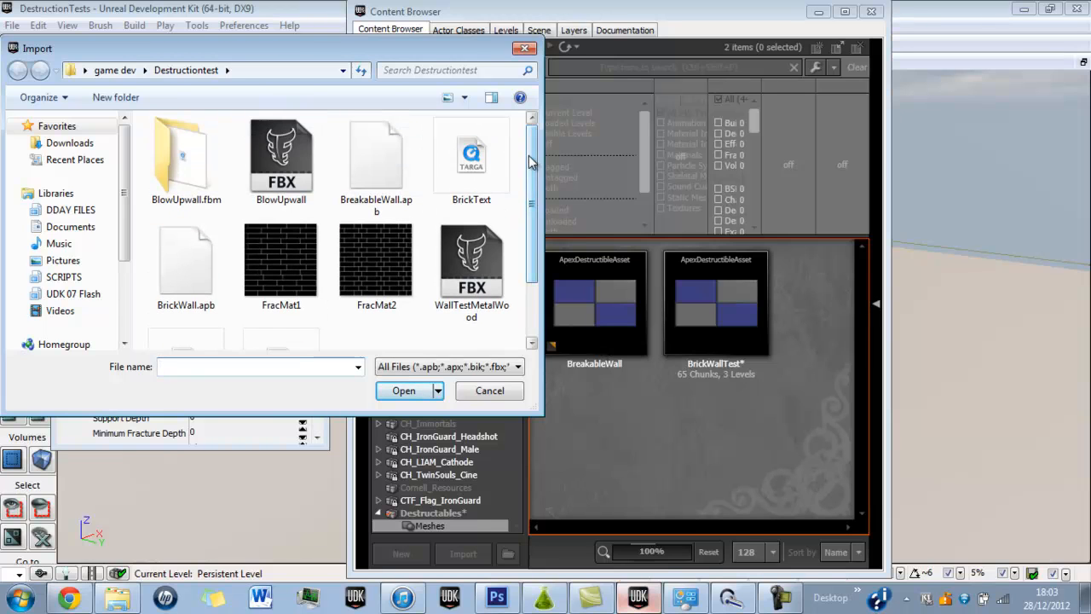
Switch to Photoshop and choose the Paint Bucket with red as the foreground colour, without adding a new swatch.
left_click(495, 594)
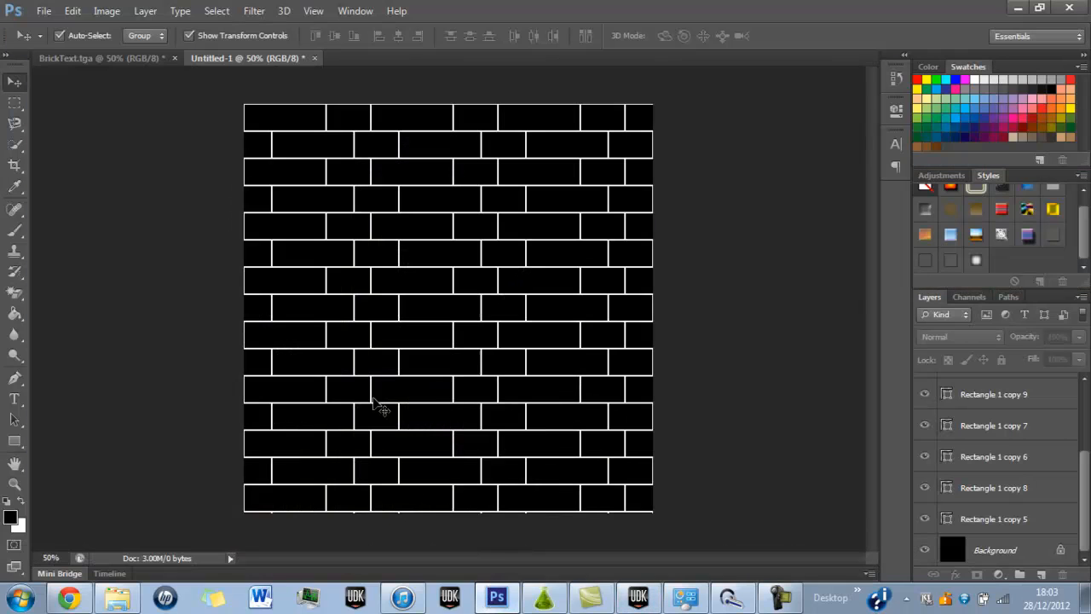
left_click(15, 313)
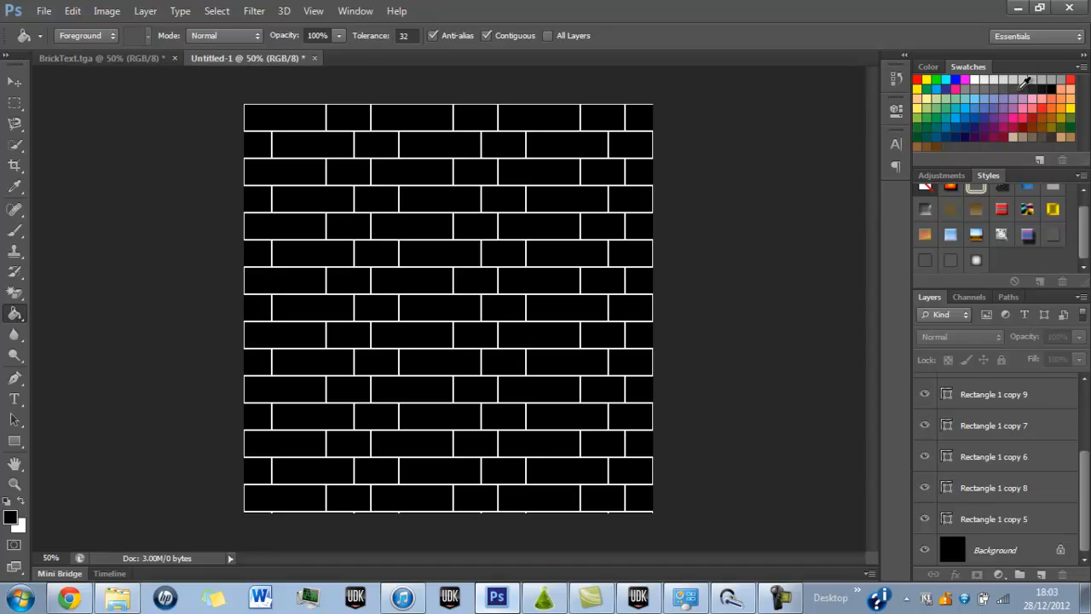
left_click(1085, 90)
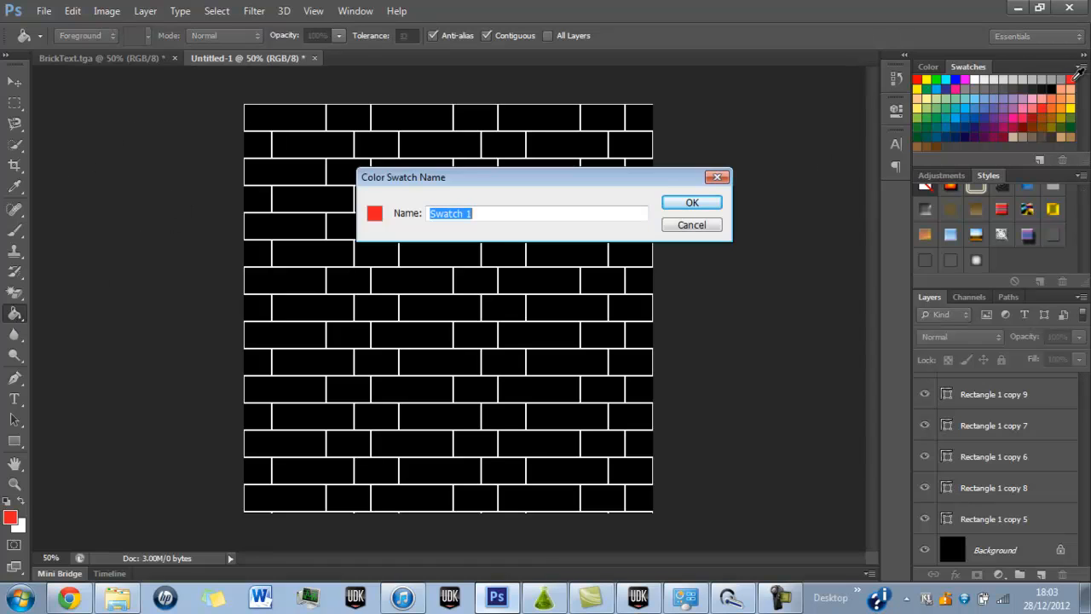
left_click(699, 226)
Convert the black Background into the regular layer Layer 0 and give it a red Color Overlay at 100% opacity.
double_click(985, 549)
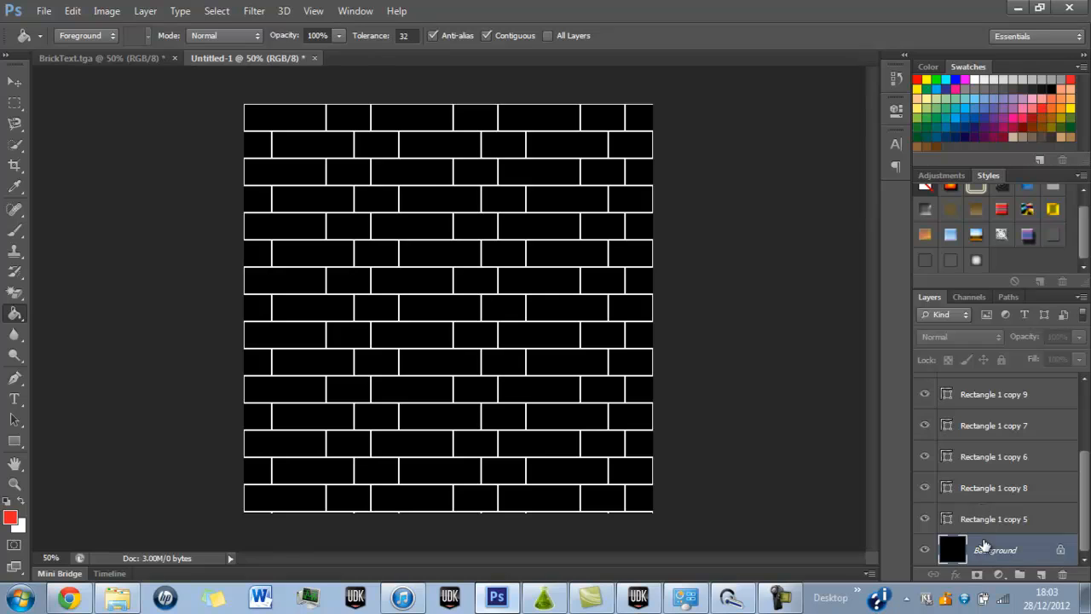
left_click(697, 194)
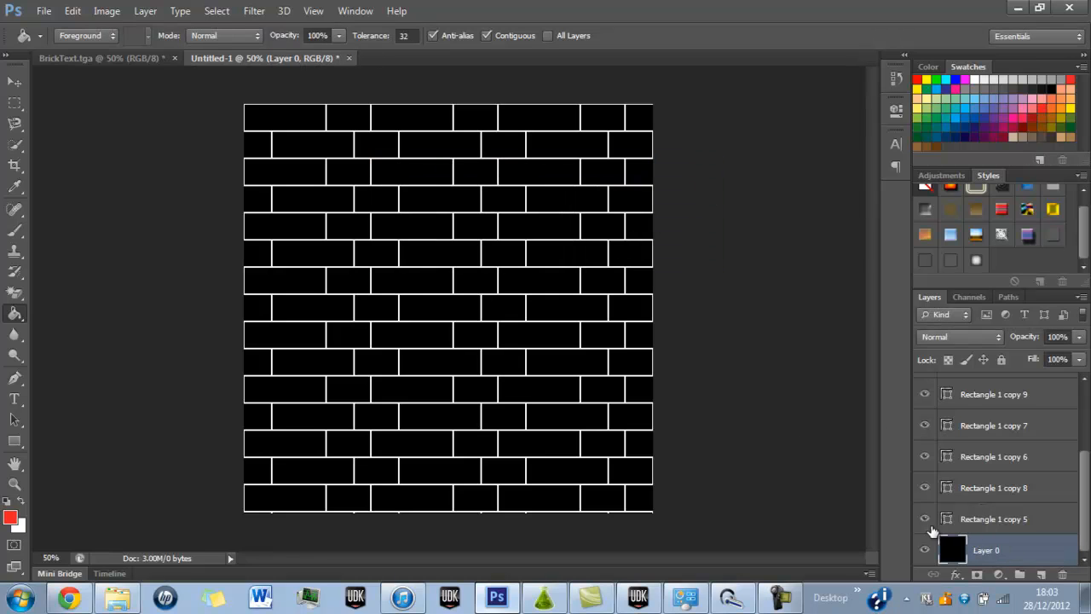
double_click(1000, 548)
left_click(1050, 547)
double_click(1049, 546)
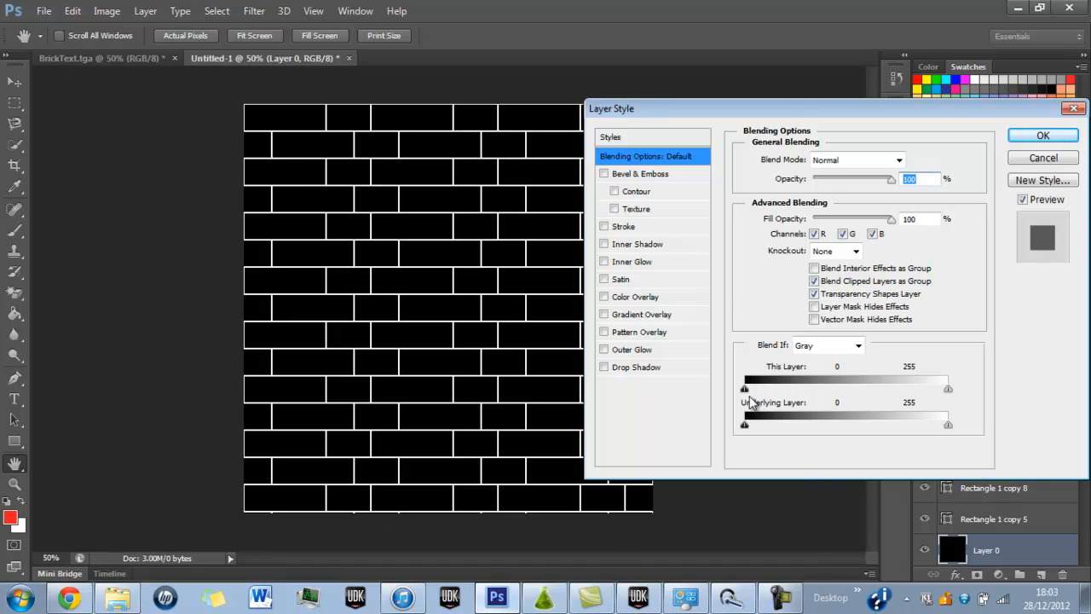
left_click(650, 297)
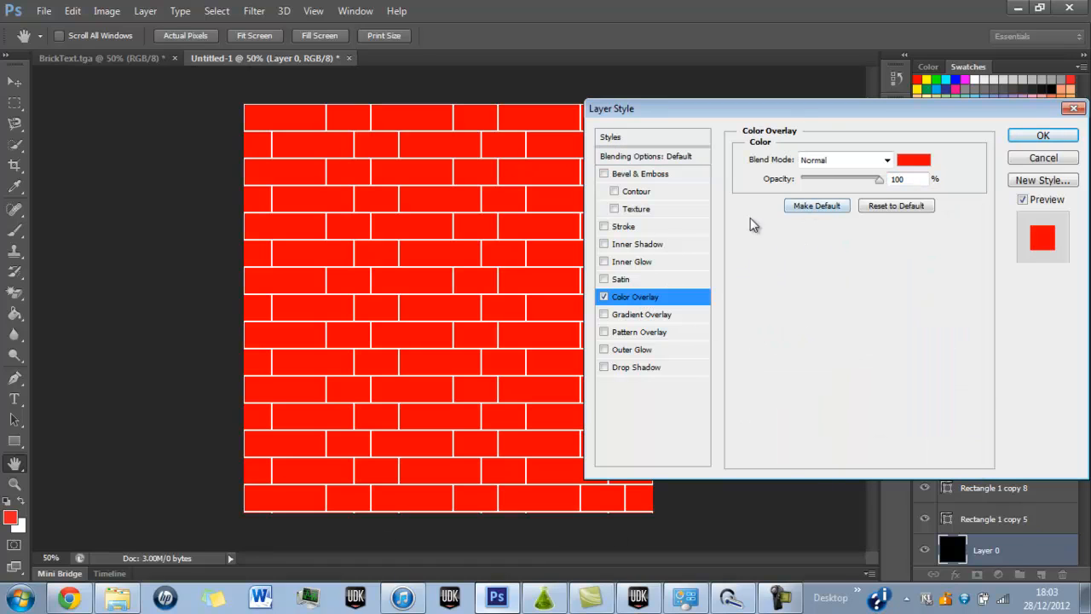
left_click(1043, 135)
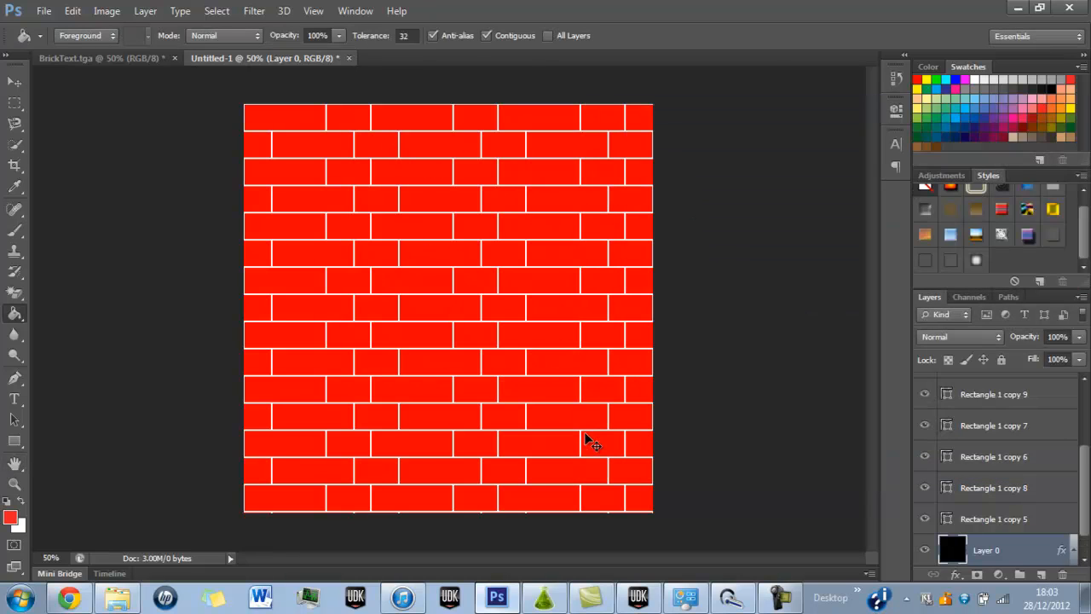
Save a Targa copy of the red brick image as BrickText2 in Destructiontest and switch back to Unreal Development Kit.
key("ctrl+shift+s")
left_click(522, 337)
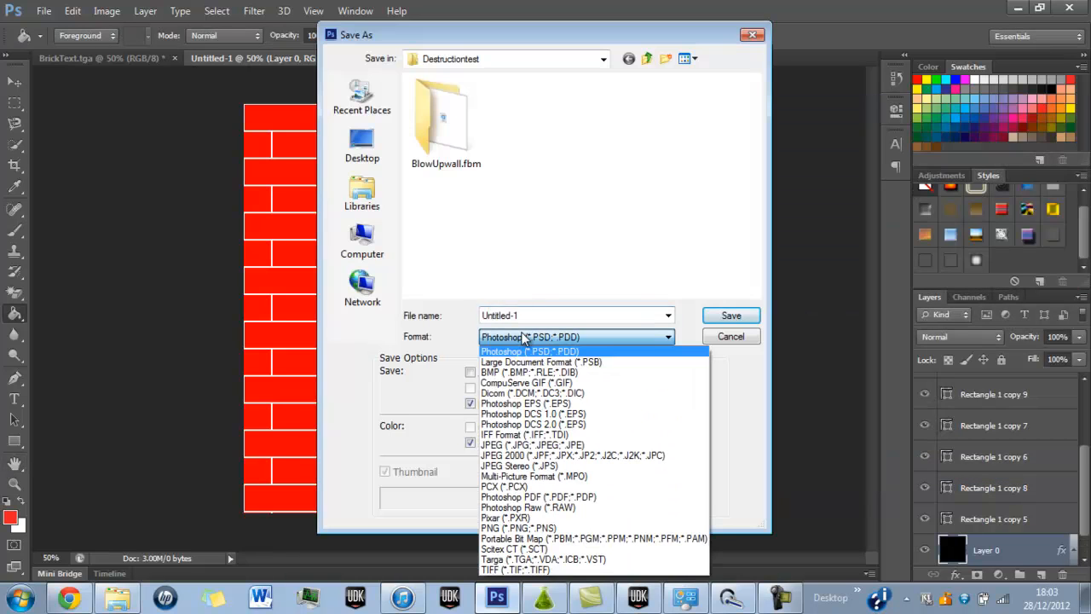
left_click(522, 560)
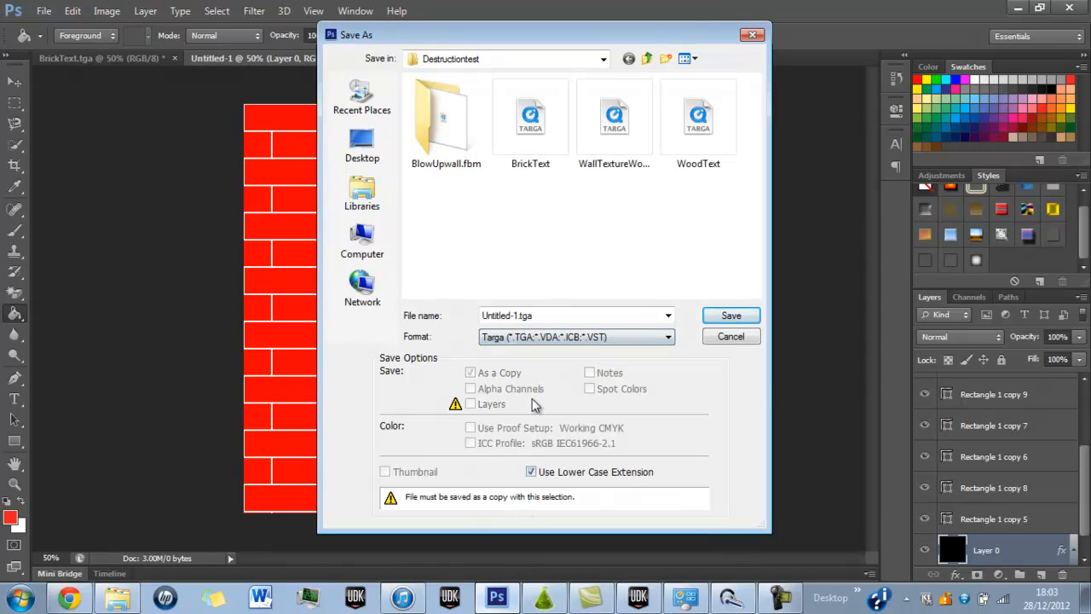
left_click(554, 128)
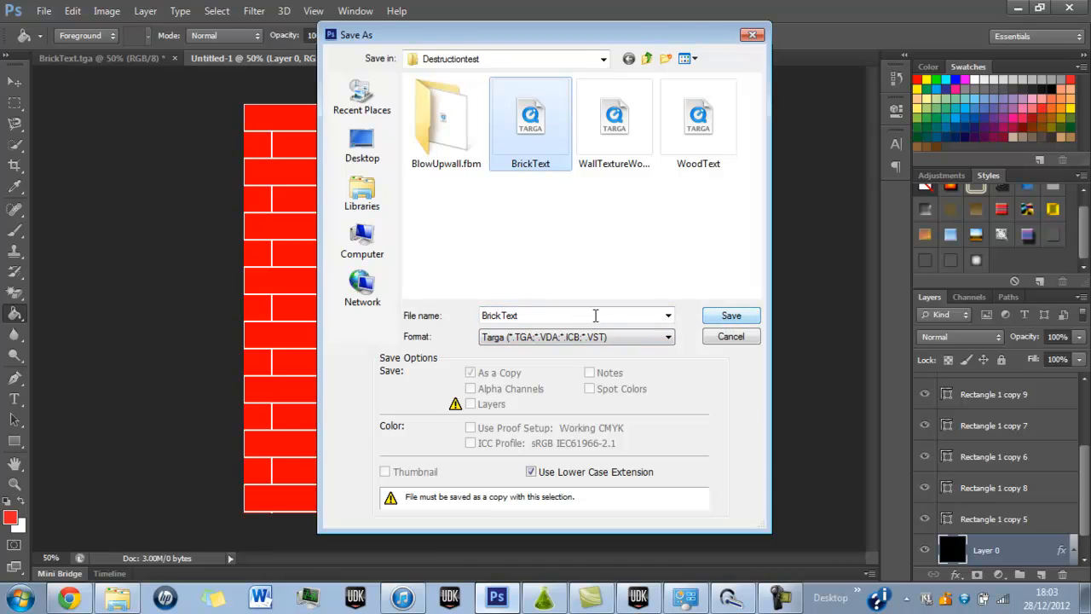
left_click(595, 316)
left_click(596, 315)
type("2")
left_click(732, 316)
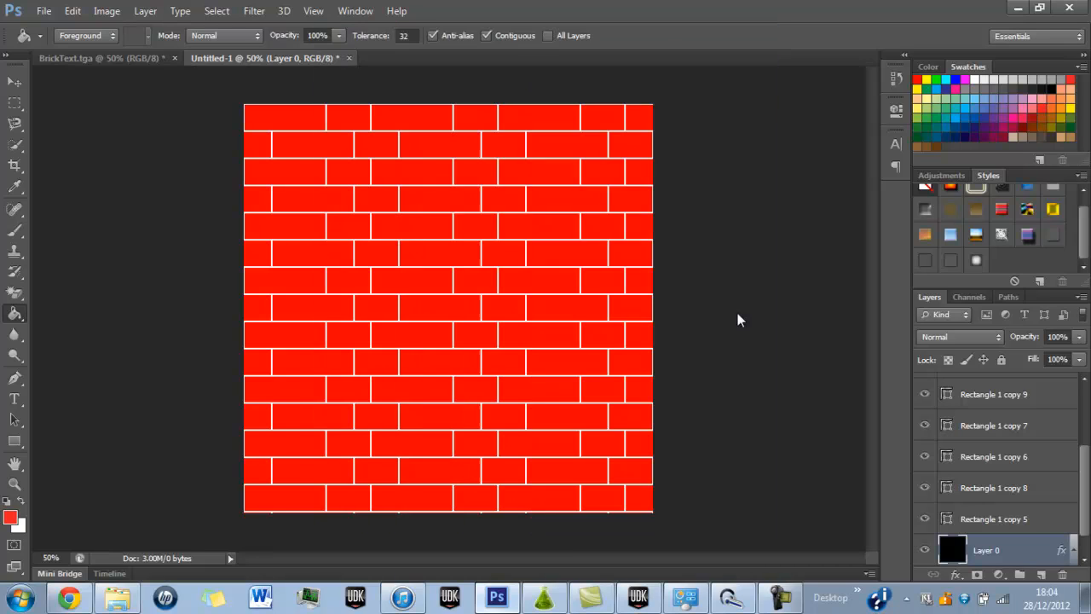
left_click(599, 205)
left_click(639, 597)
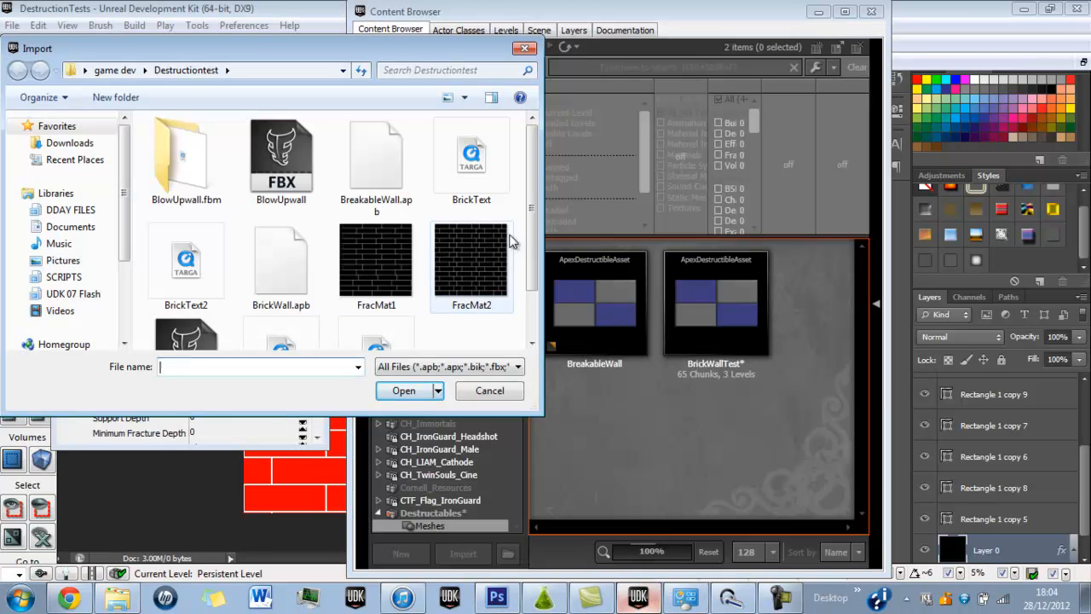
Import the BrickText2 Targa into the Meshes group of the Destructables package with Create Material enabled, and save the package with its new material.
scroll(530, 248, "down", 2)
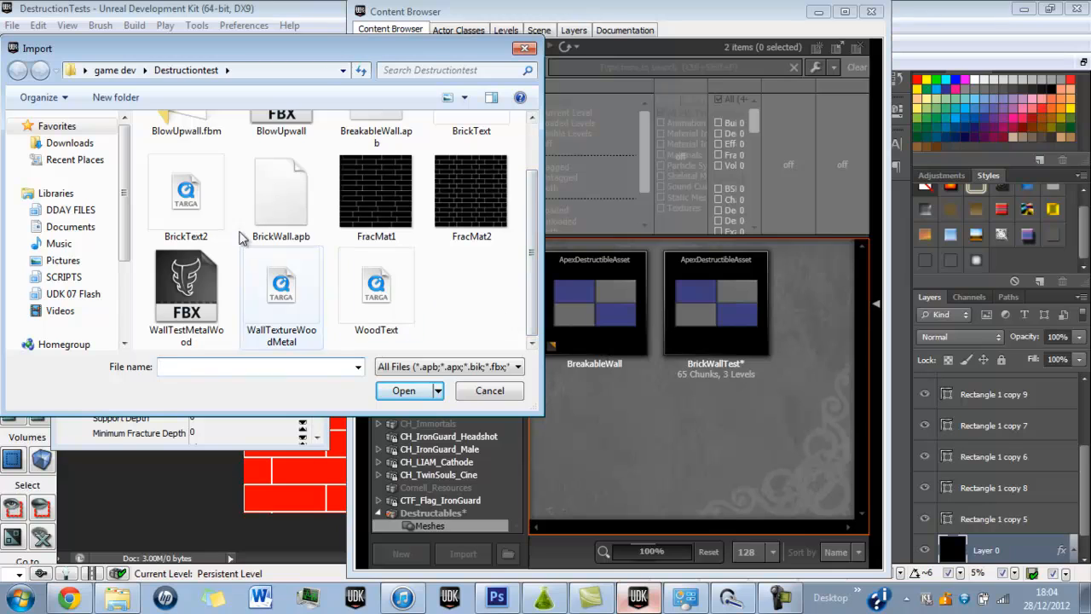
double_click(185, 196)
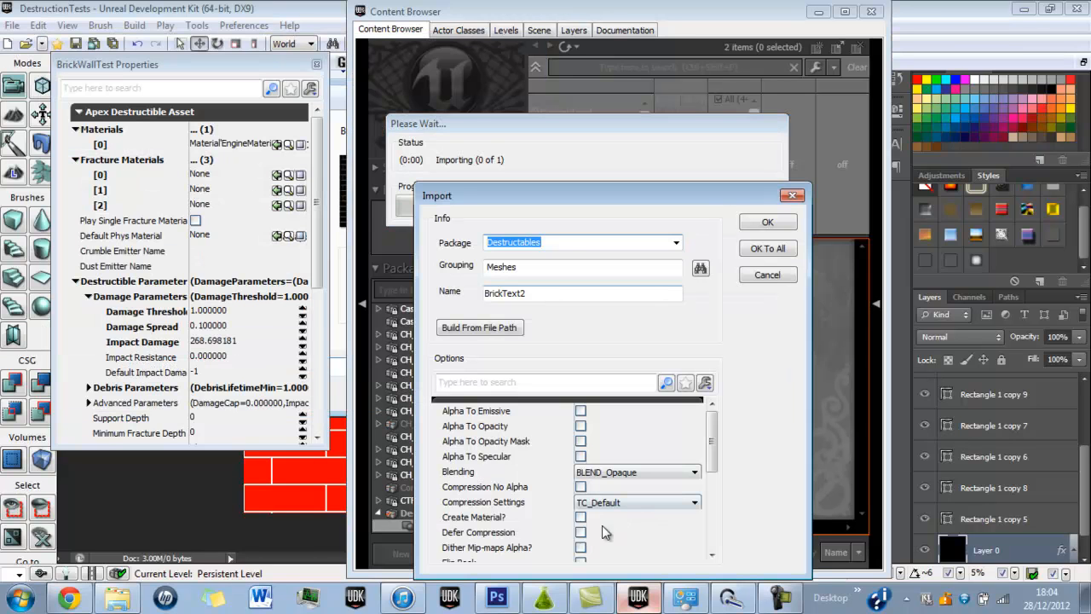
left_click(581, 517)
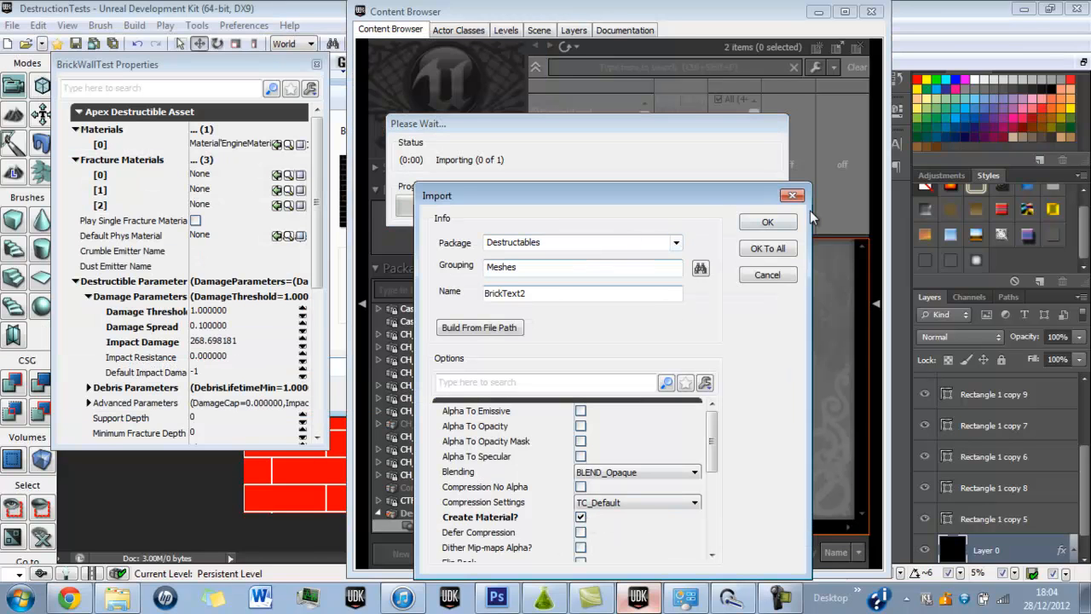
key("Return")
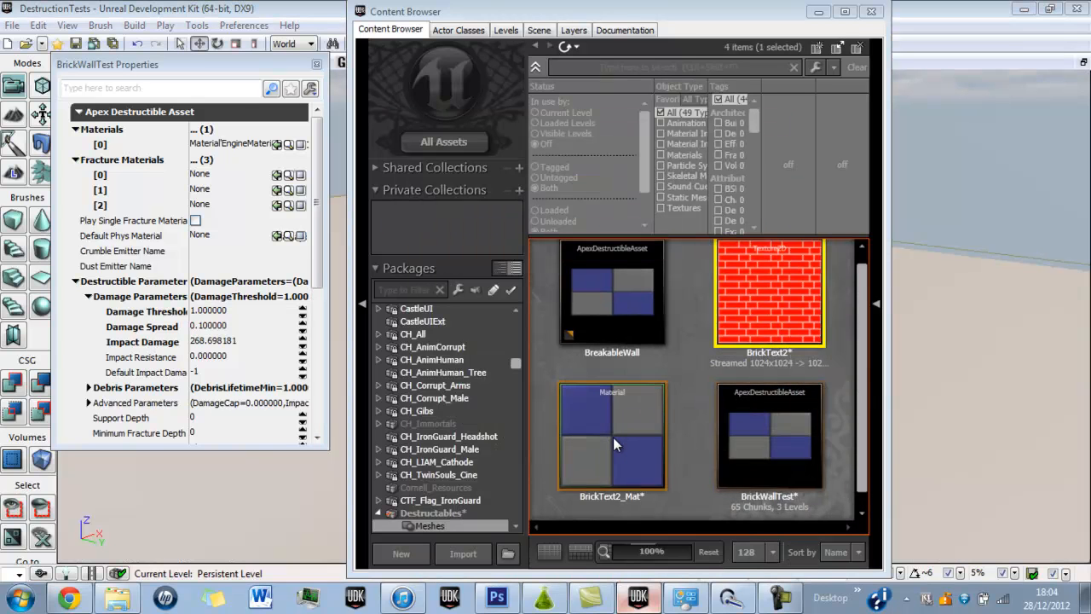
left_click(613, 437)
double_click(613, 437)
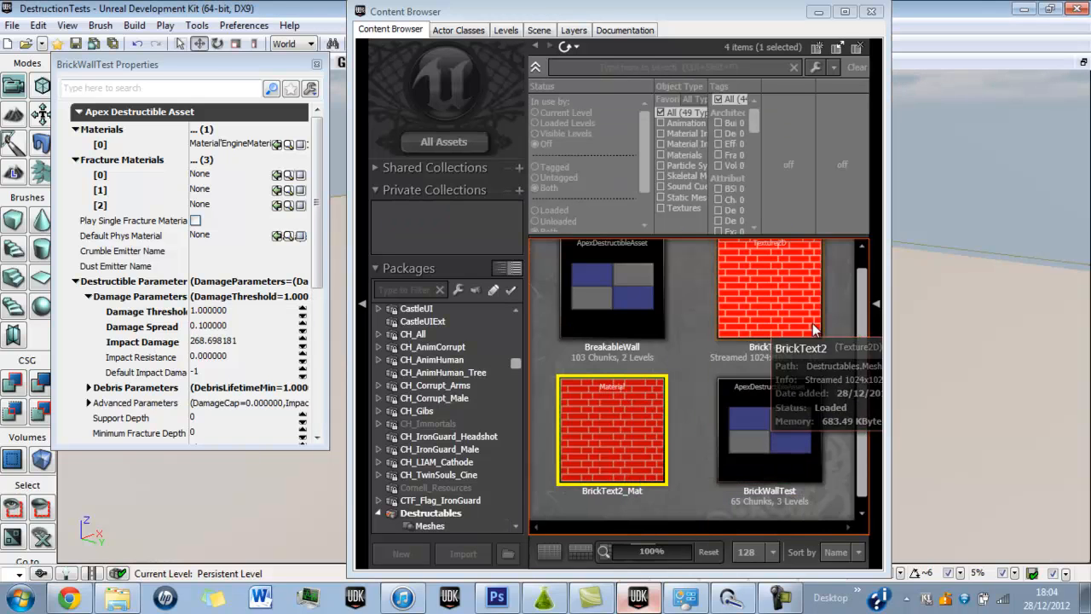
Assign BrickText2_Mat as material [0] of the BrickWallTest asset and close its properties.
left_click(762, 425)
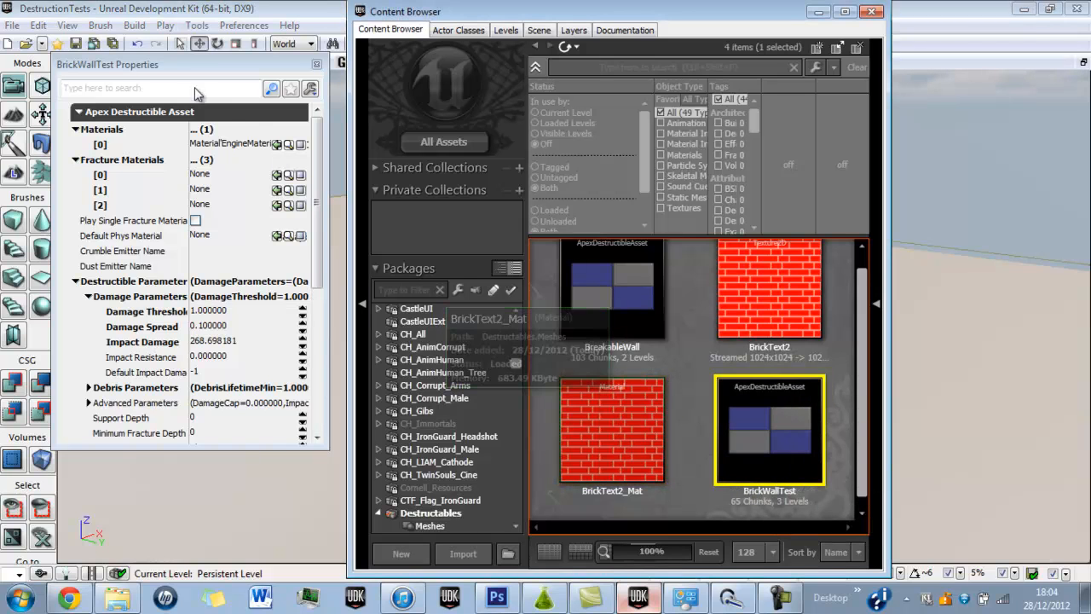
left_click(275, 143)
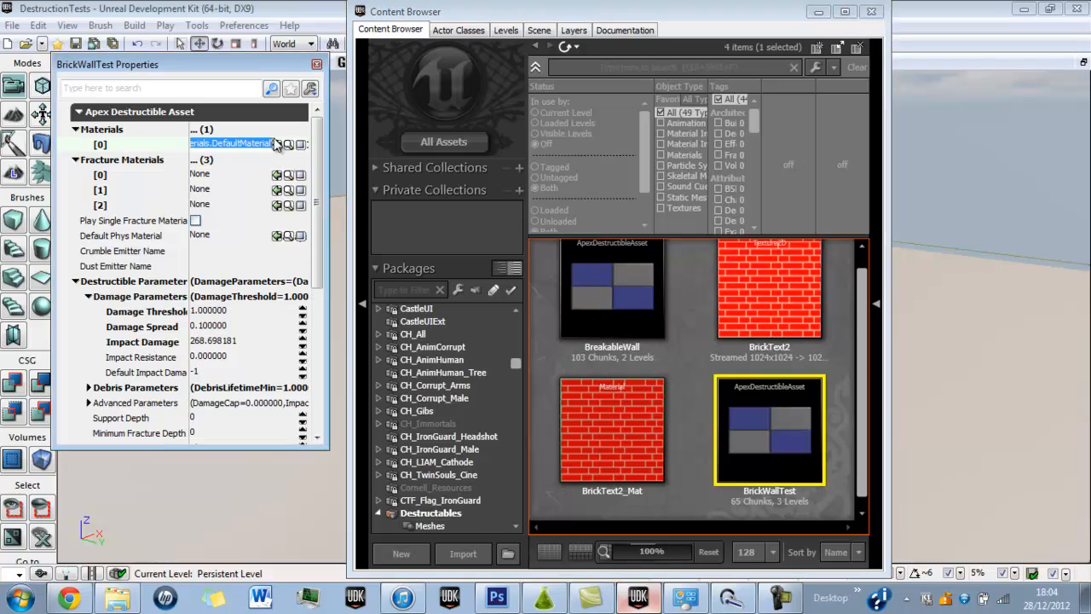
left_click(276, 143)
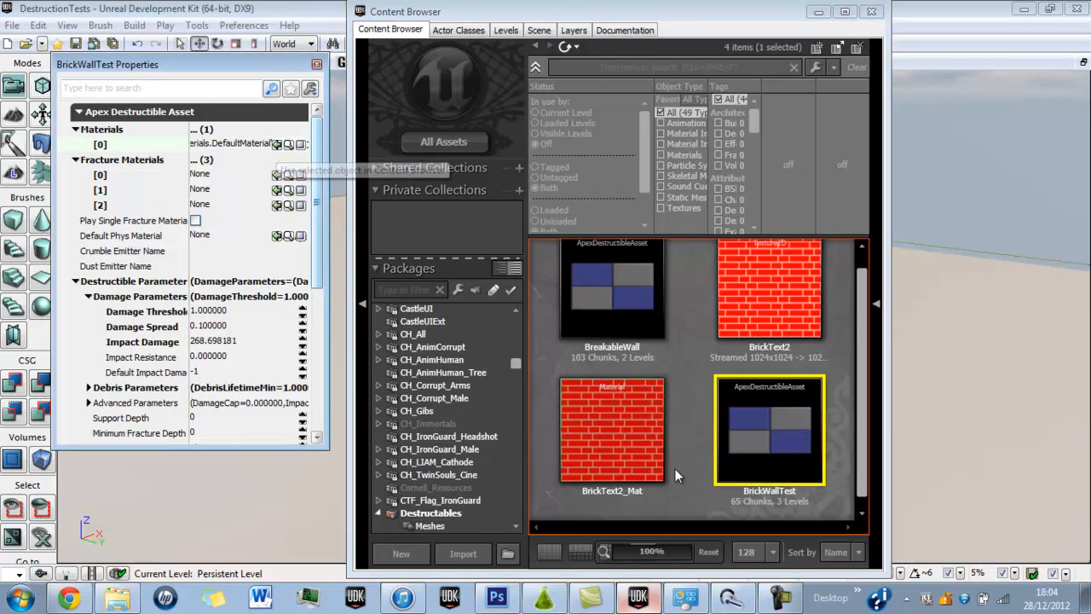
left_click(594, 456)
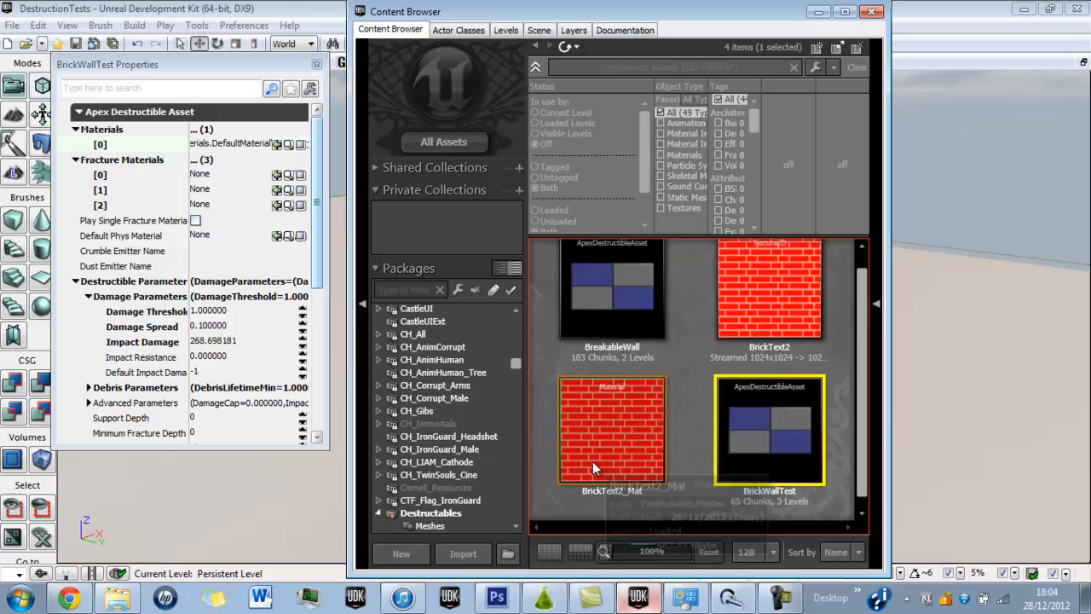
left_click(276, 145)
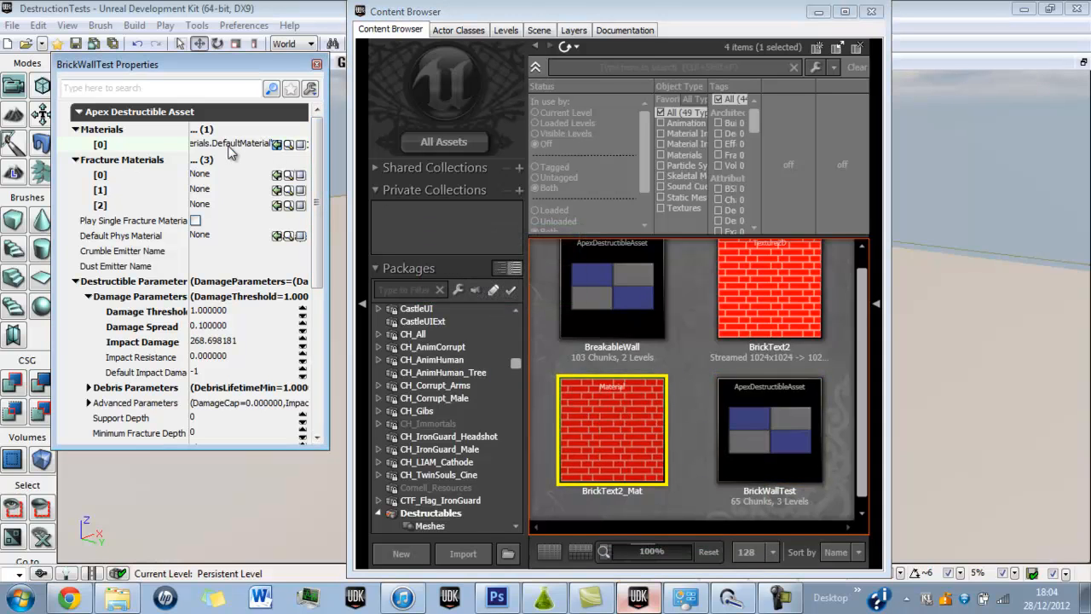
left_click(216, 192)
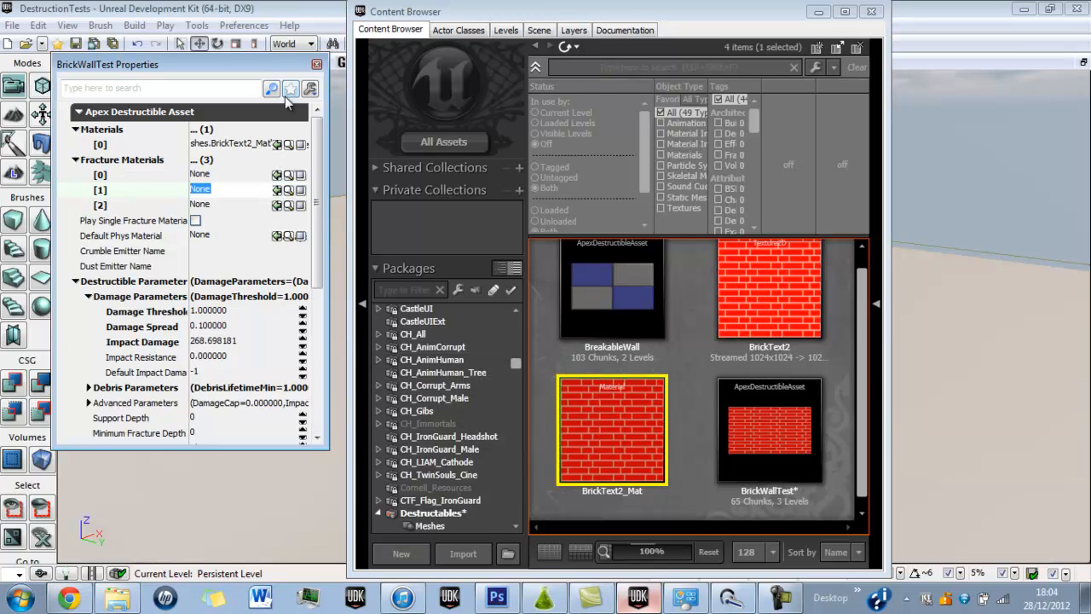
left_click(317, 64)
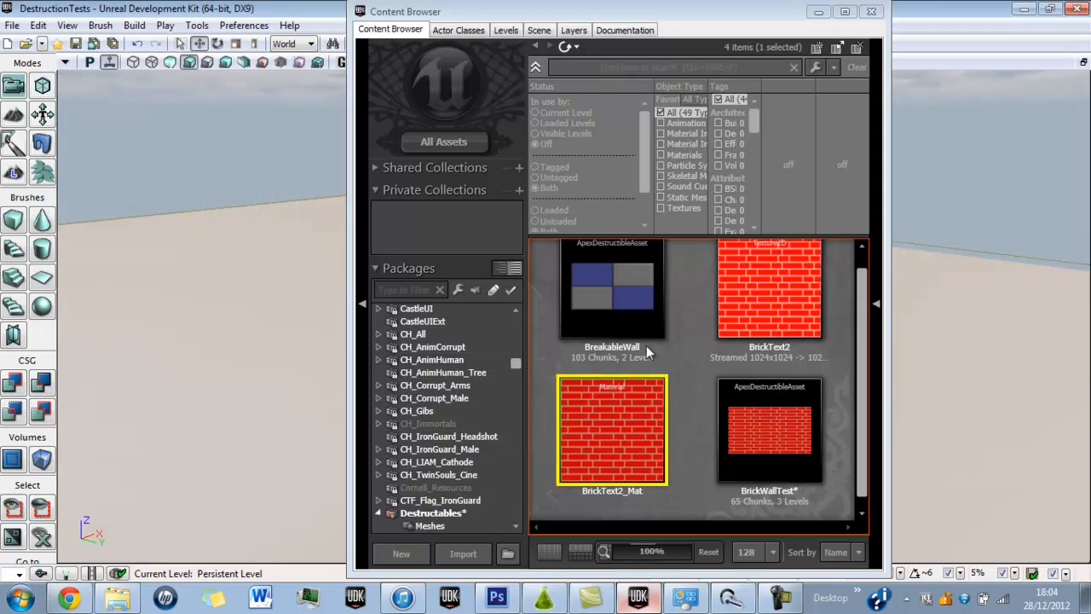
Save the package containing the BrickWallTest asset and minimize the Content Browser.
left_click(771, 462)
key("ctrl+s")
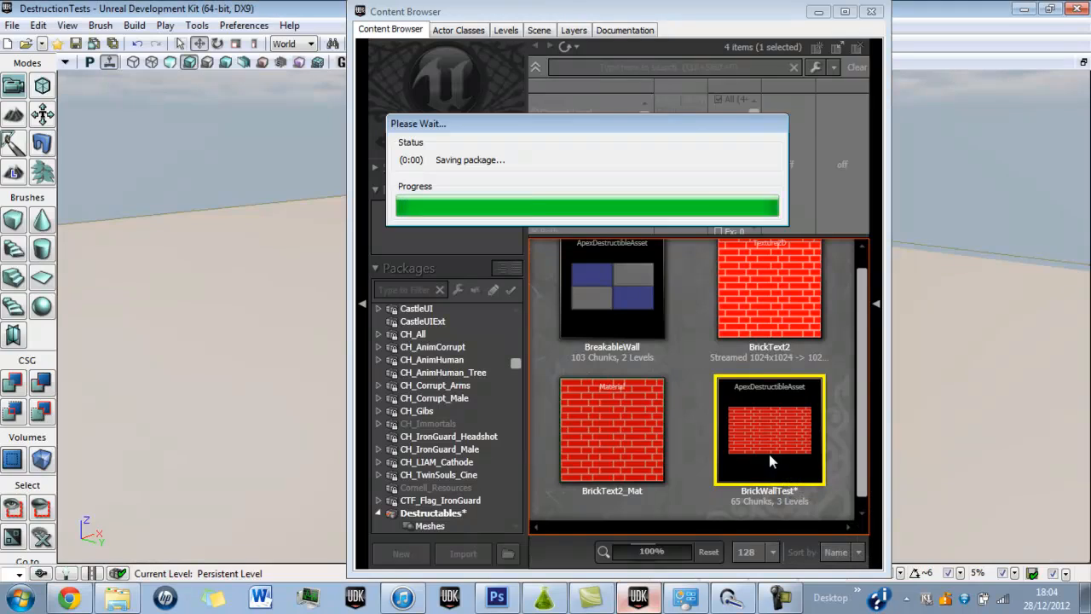
left_click(819, 12)
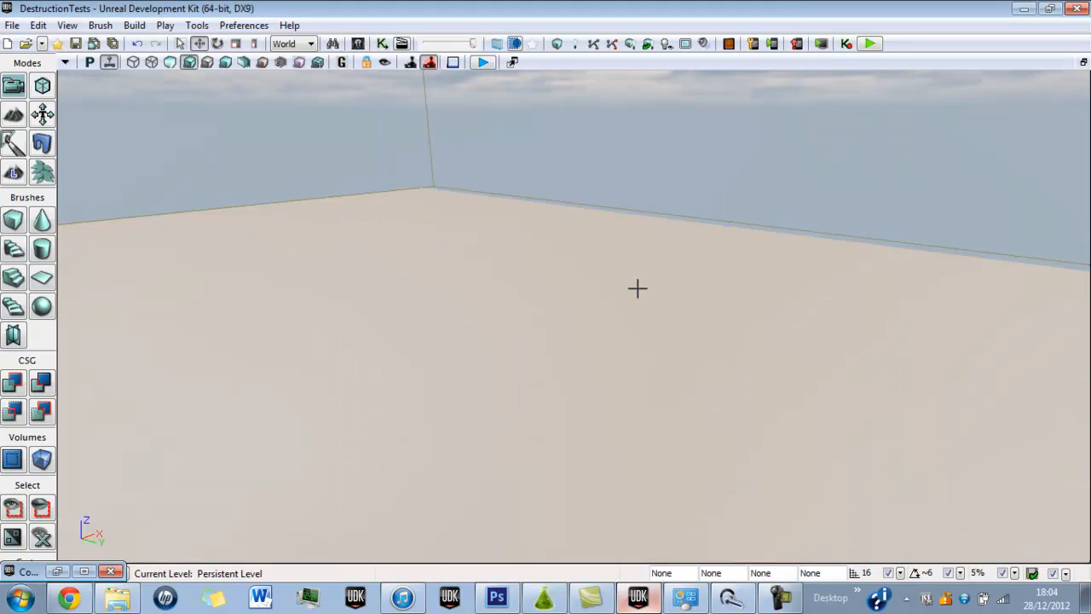
Set the Default Game Type to UTTeamGame in the World Properties and collapse the Game Type section.
left_click(66, 25)
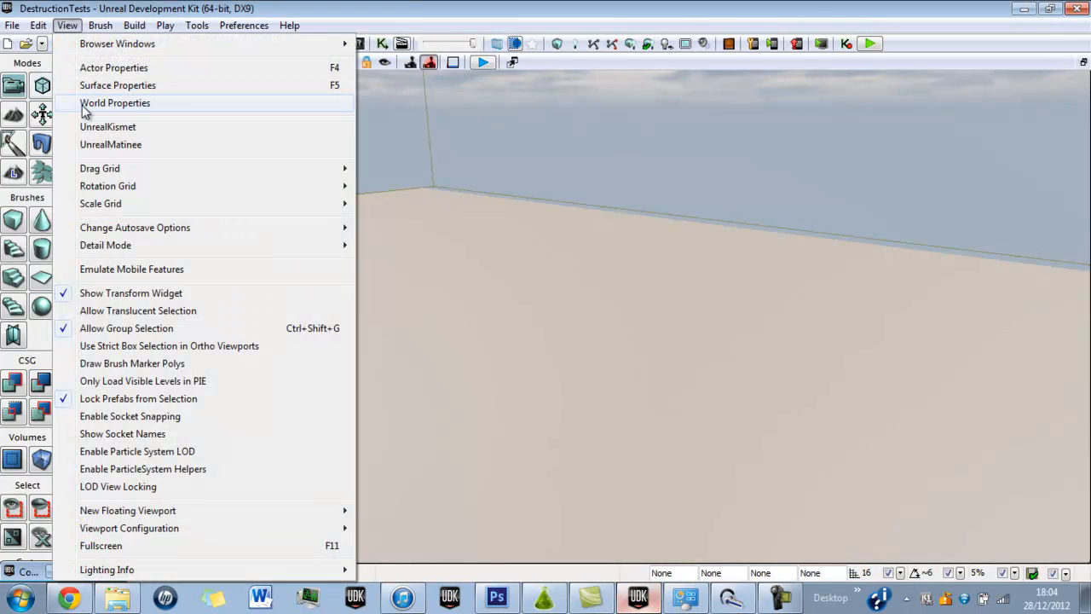
left_click(115, 103)
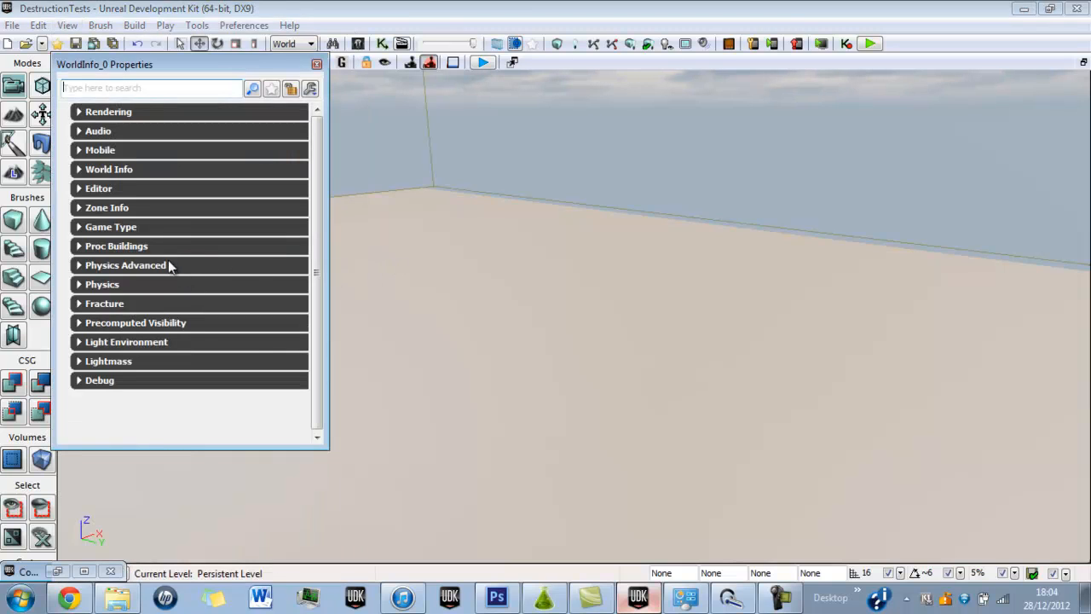
left_click(120, 231)
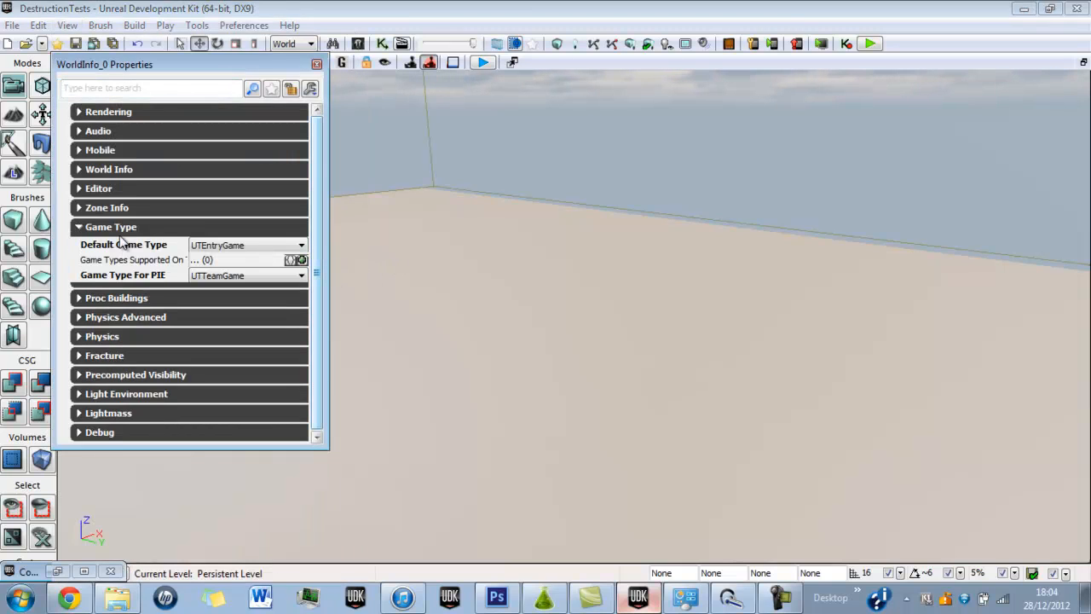
left_click(219, 246)
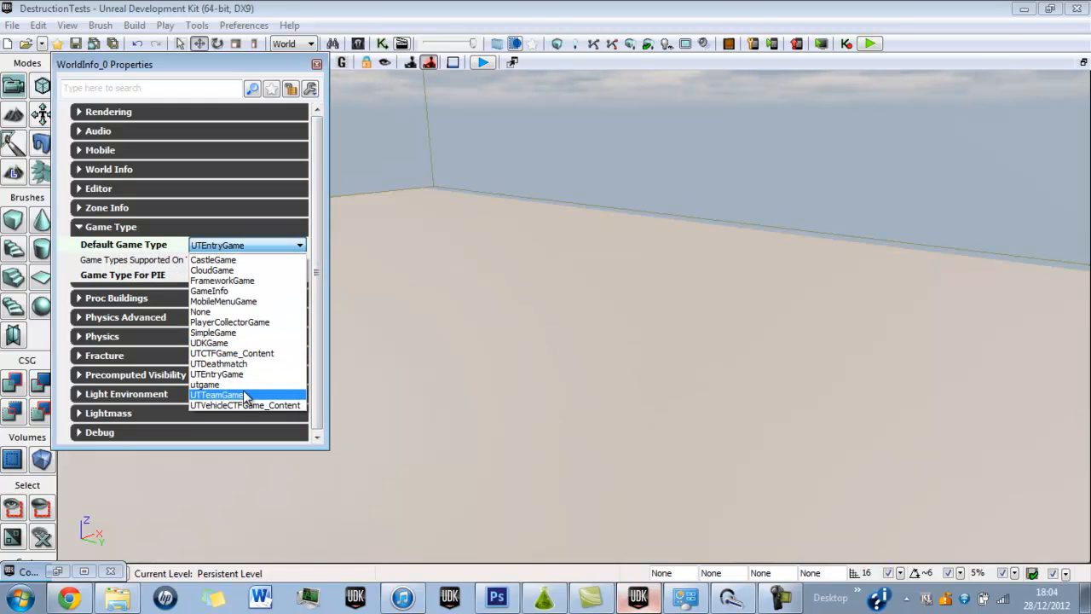
left_click(209, 376)
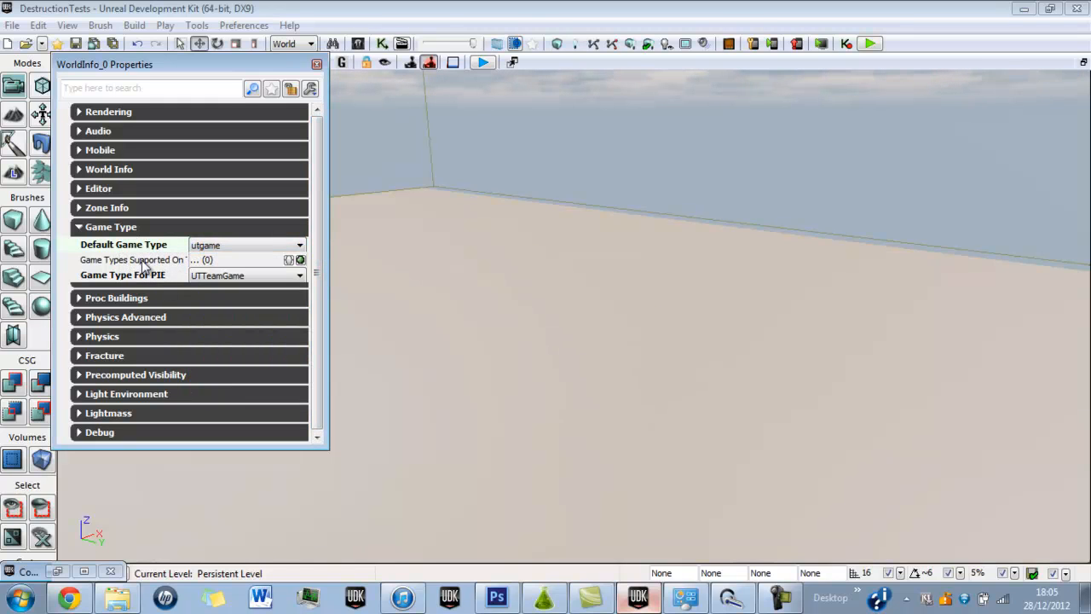
left_click(204, 245)
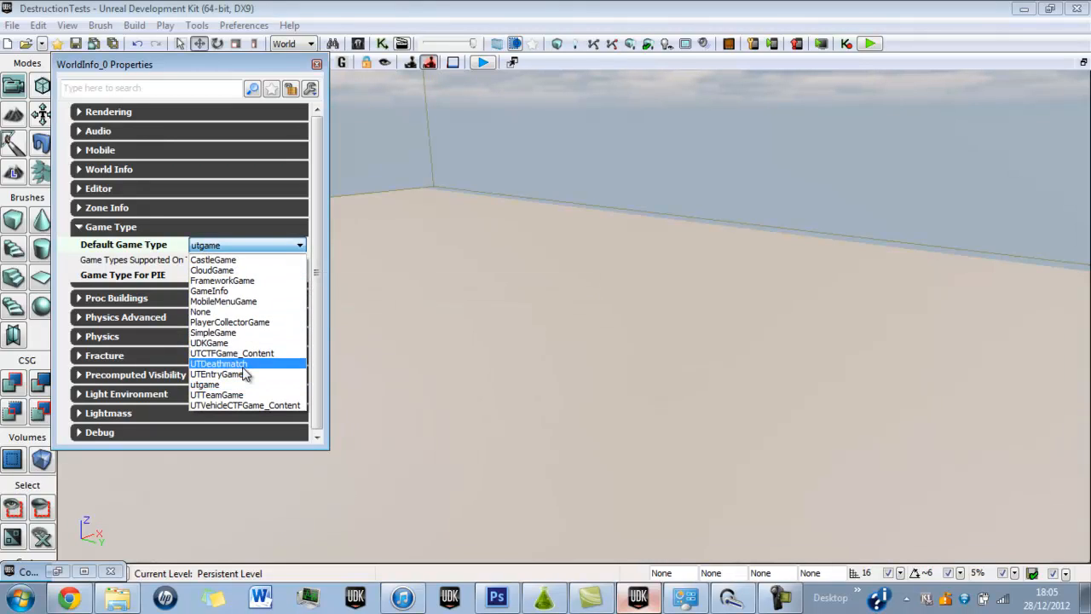
left_click(223, 396)
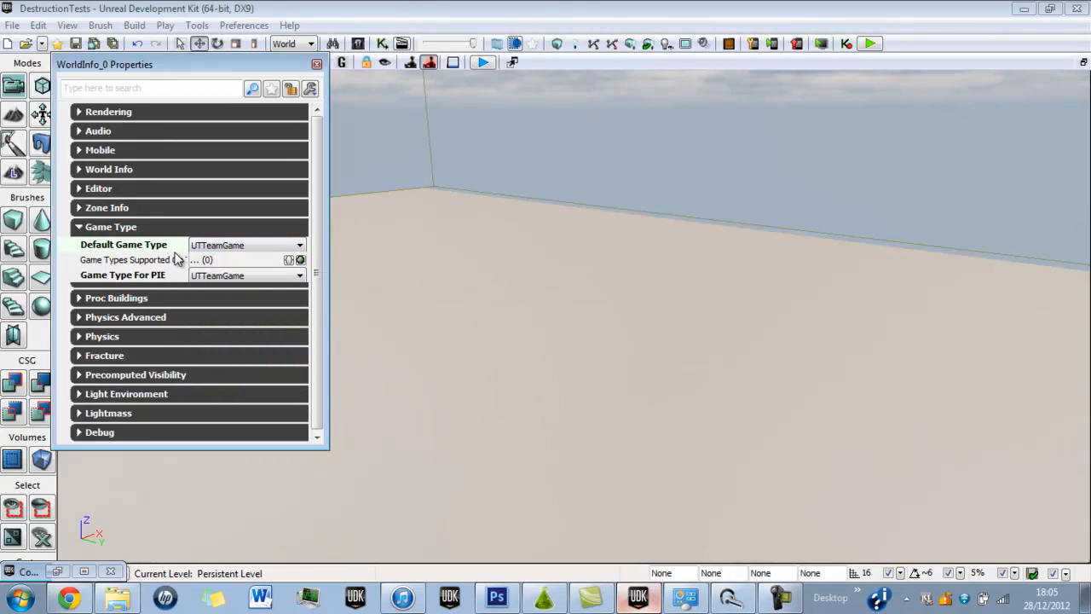
left_click(134, 227)
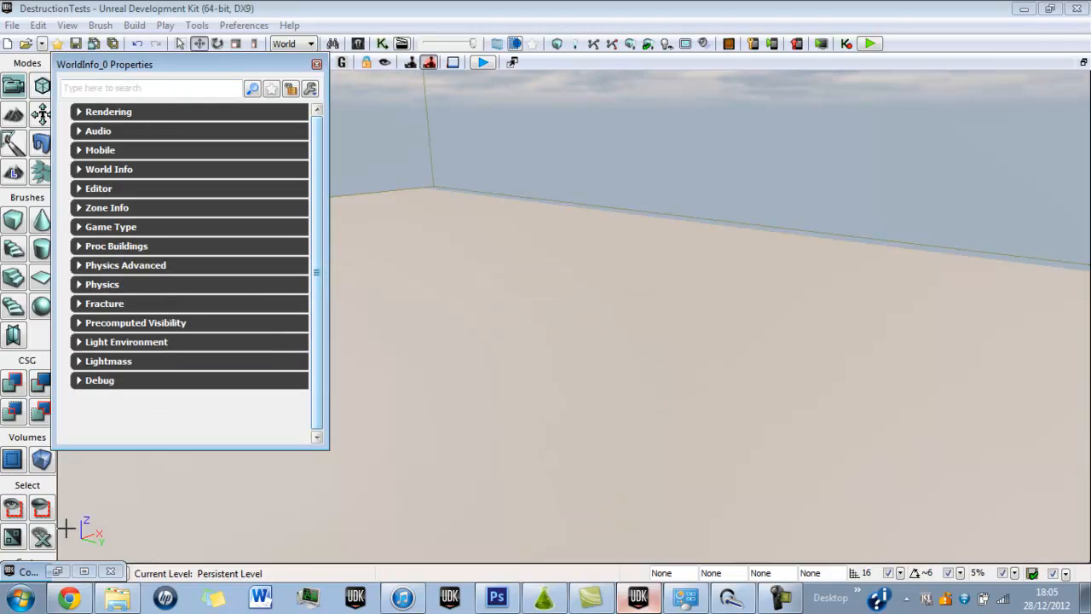
Look through the computer's installed programs for the Unreal Development Kit version folders, and return to the editor.
left_click(20, 600)
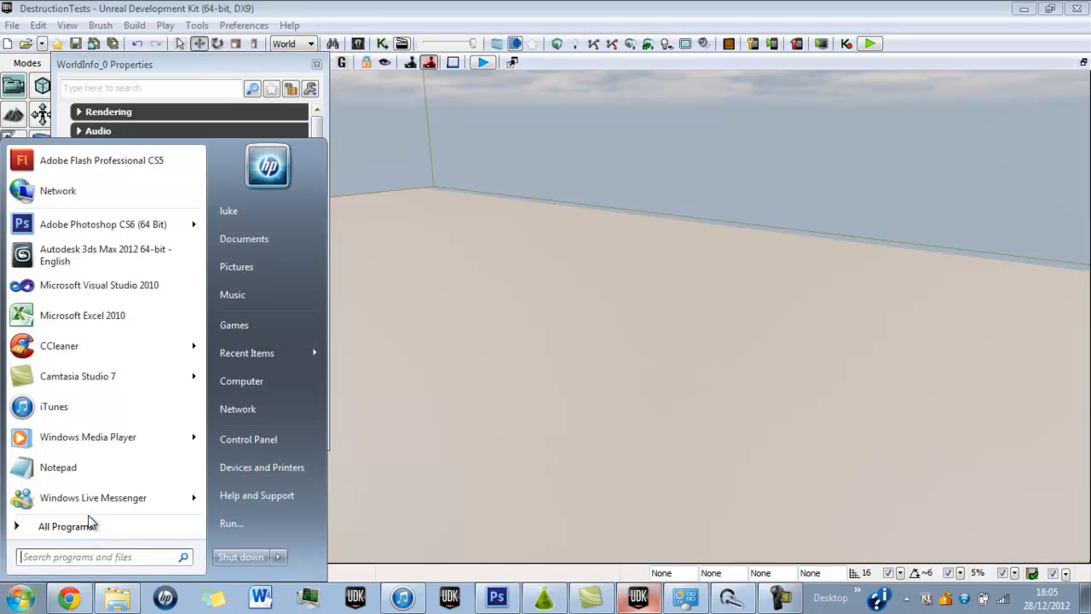
left_click(92, 532)
scroll(136, 448, "down", 3)
scroll(120, 458, "down", 10)
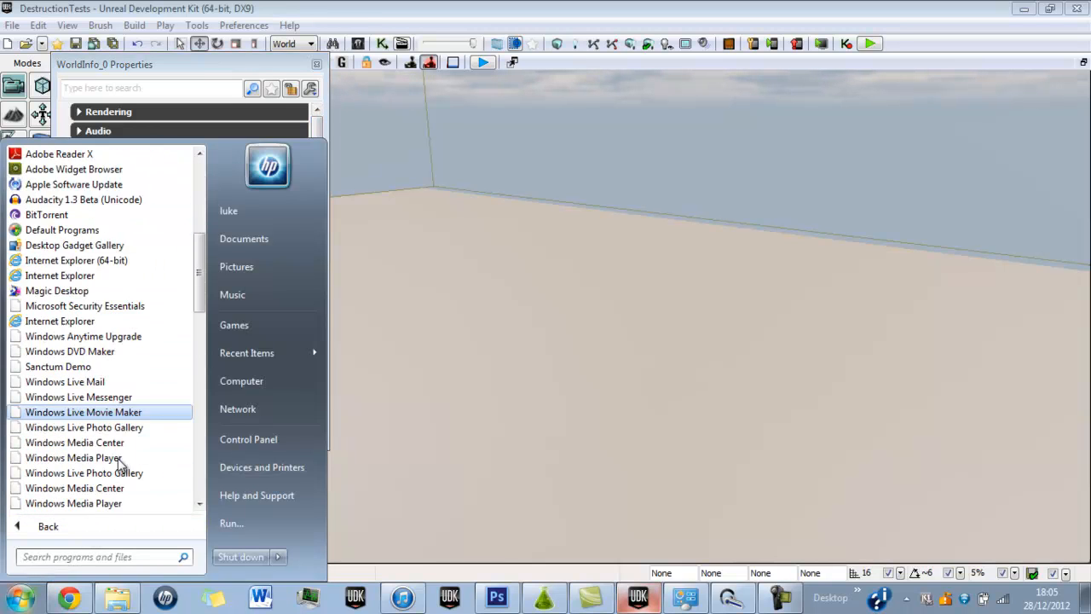
scroll(73, 465, "down", 3)
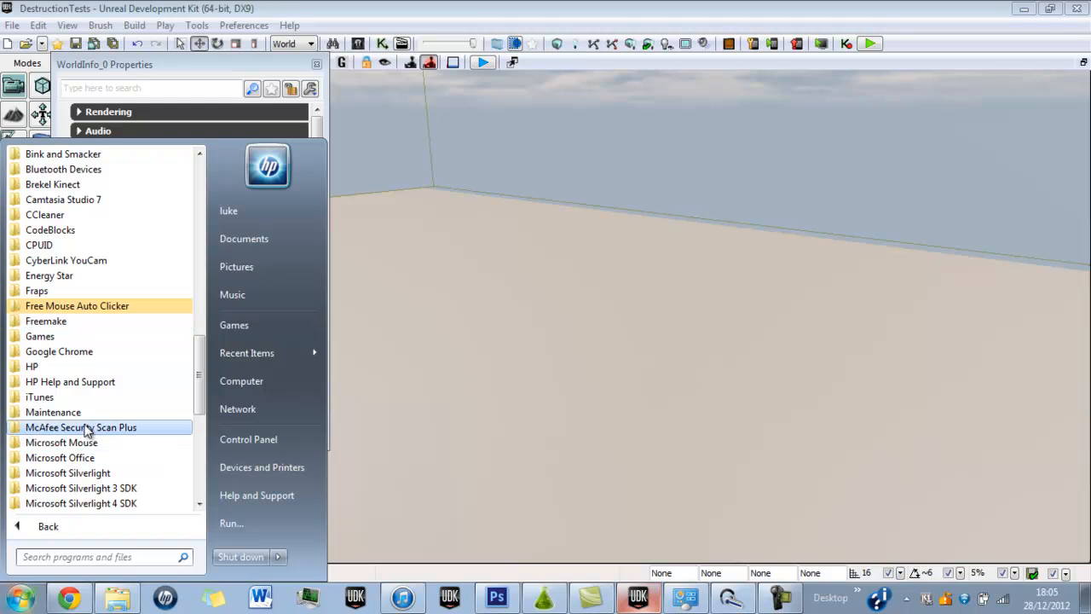
scroll(70, 418, "down", 1)
scroll(68, 431, "down", 7)
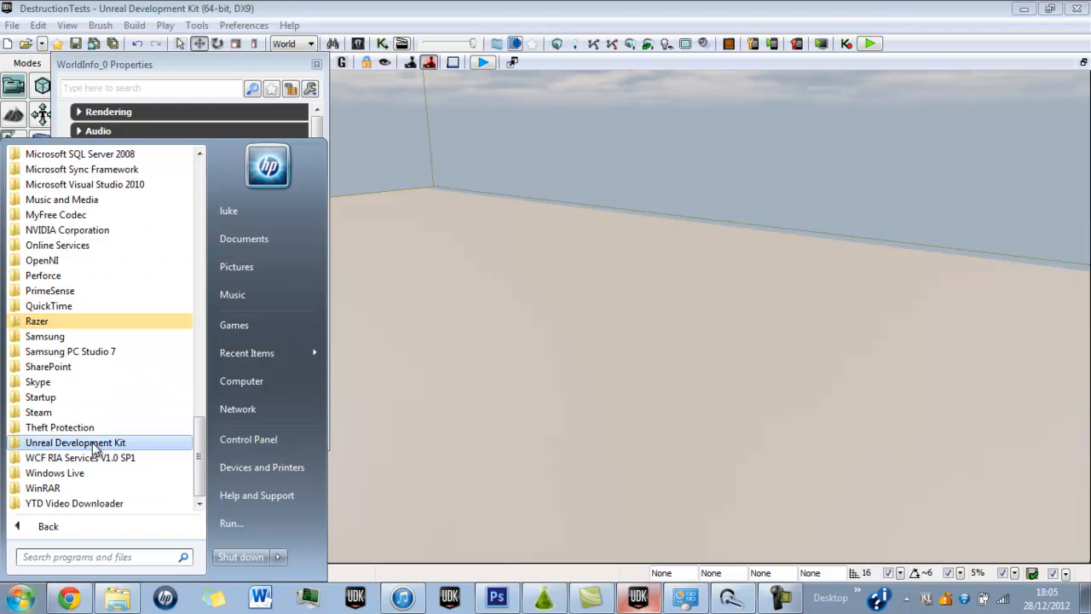
left_click(75, 443)
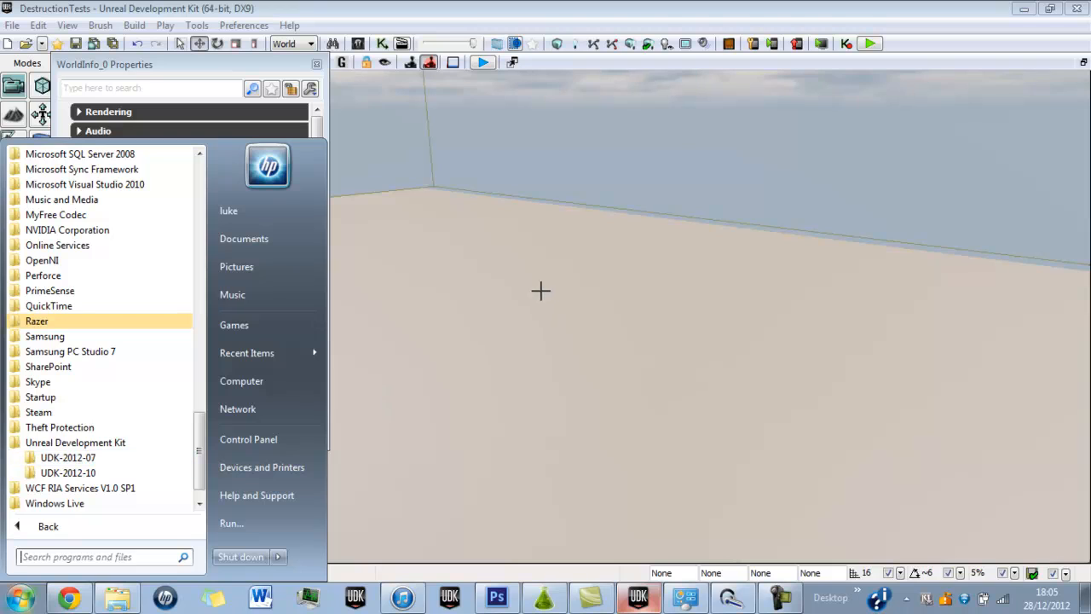
left_click(214, 49)
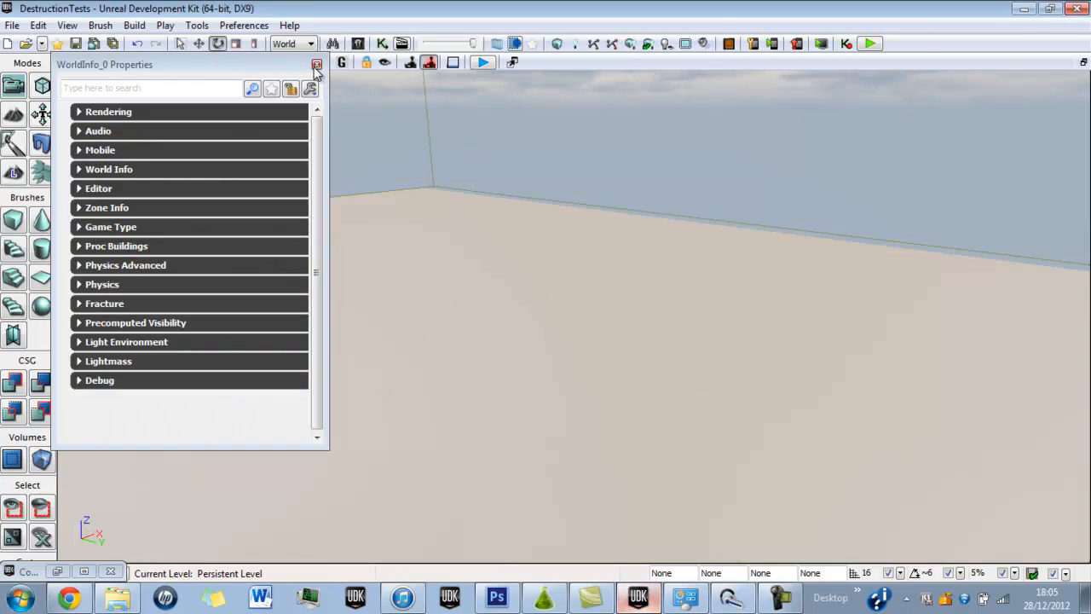
In the world's advanced physics properties, set the Primary Scene's Max Sub Steps to 1 and enable Use Hardware.
left_click(109, 227)
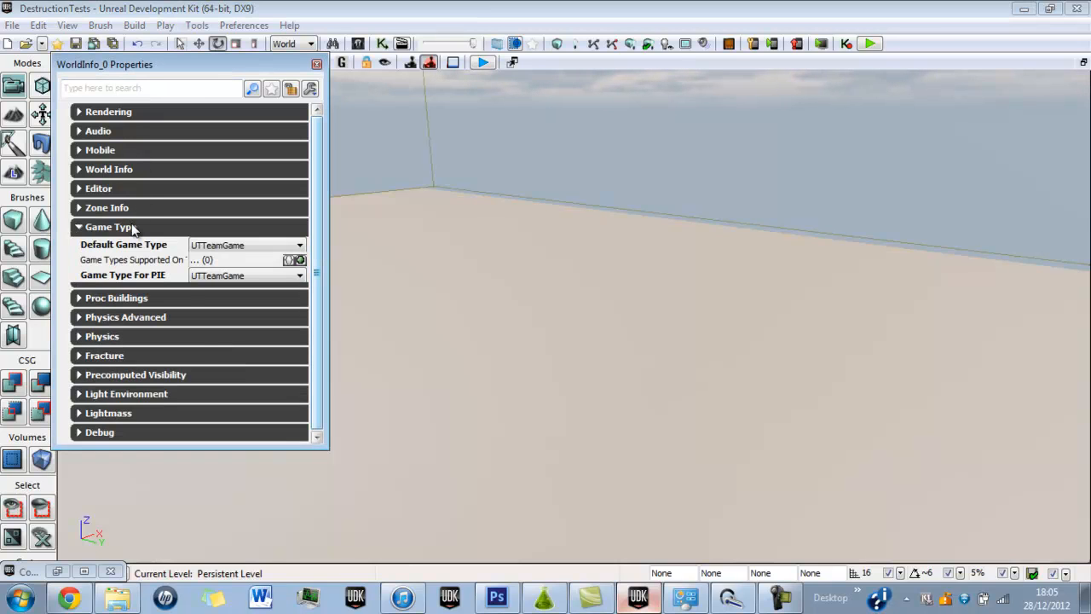
left_click(133, 229)
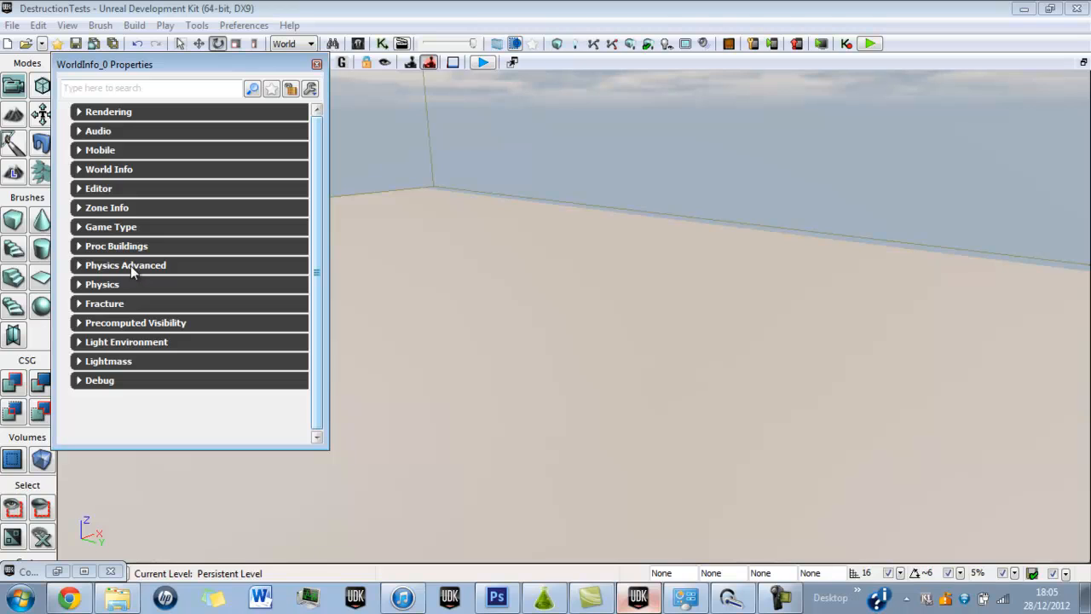
left_click(131, 266)
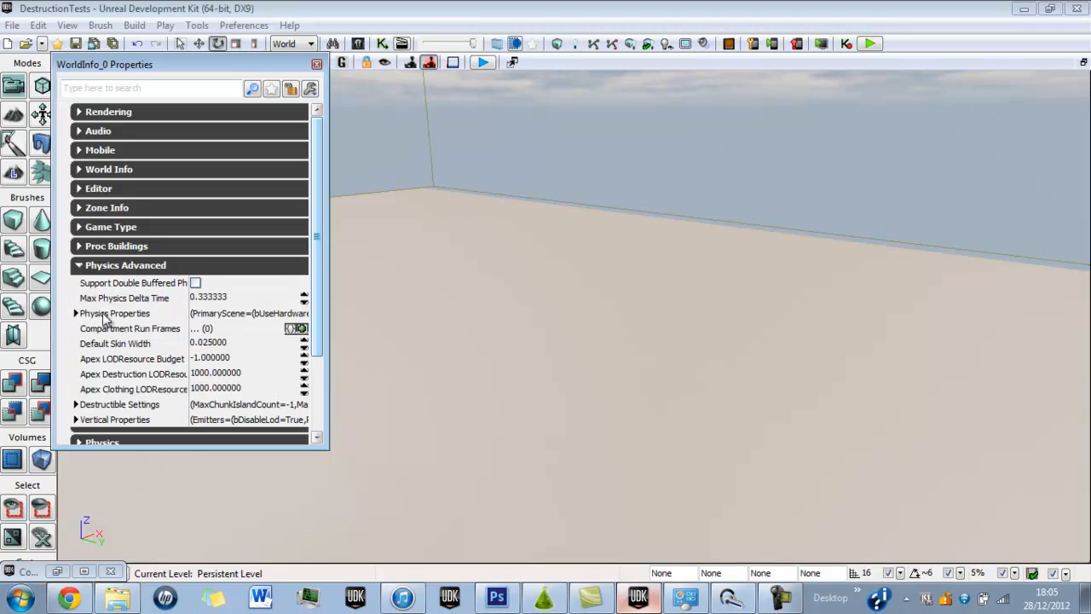
left_click(99, 315)
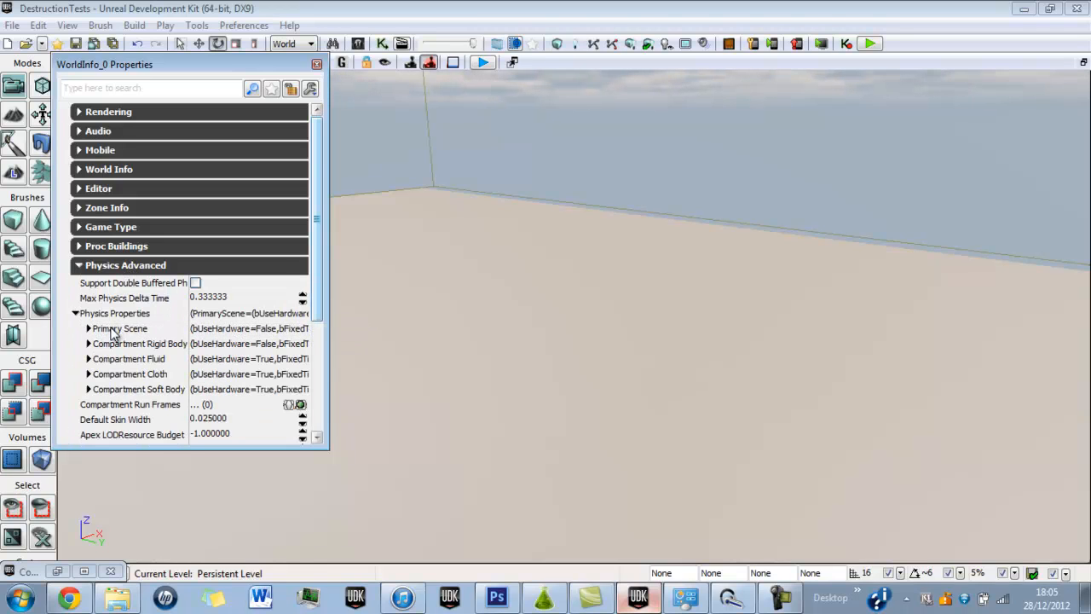
left_click(114, 330)
scroll(315, 276, "down", 1)
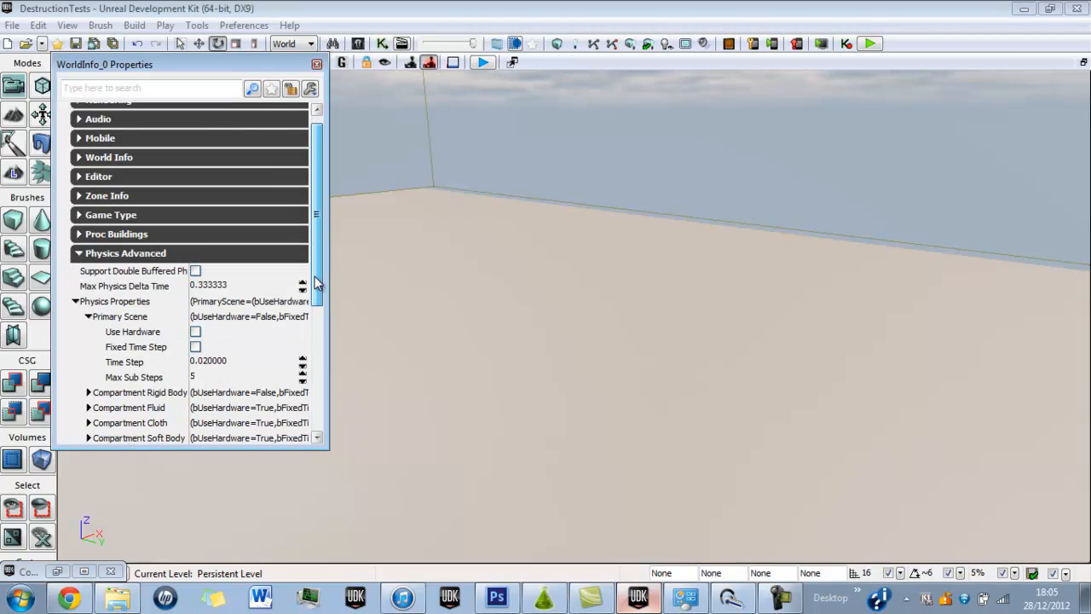
left_click(215, 378)
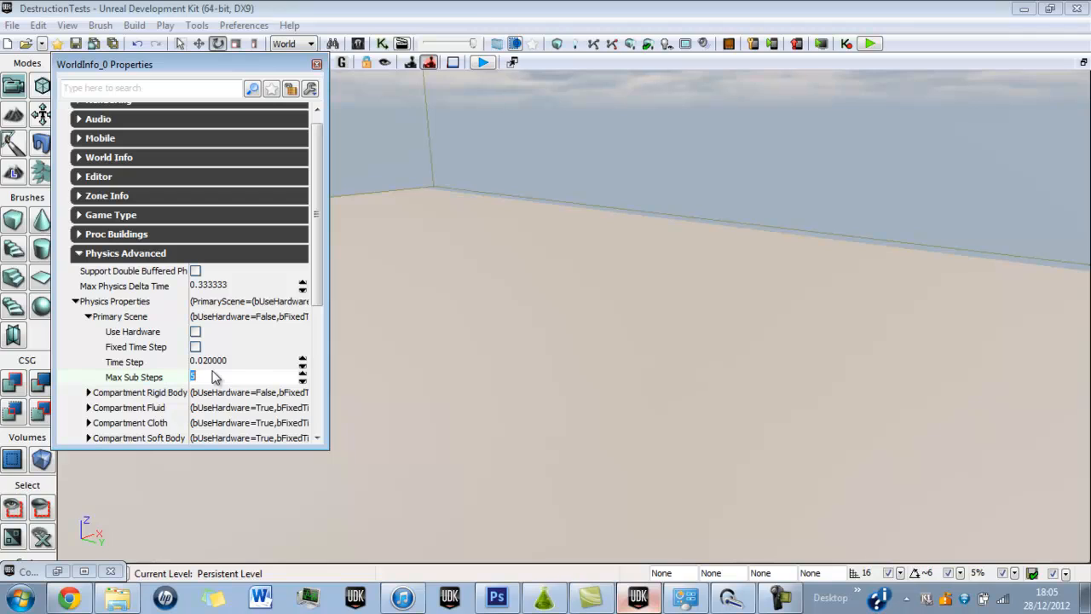
left_click(196, 332)
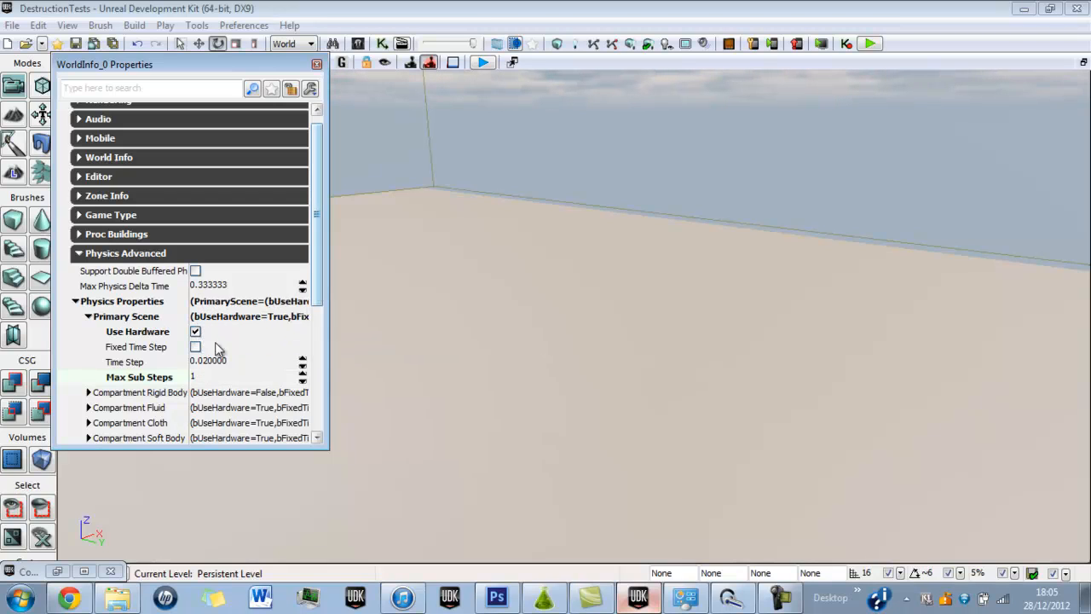
Enable Use Hardware and set Max Sub Steps to 1 for the Compartment Rigid Body, and close the world properties.
double_click(149, 394)
left_click(195, 408)
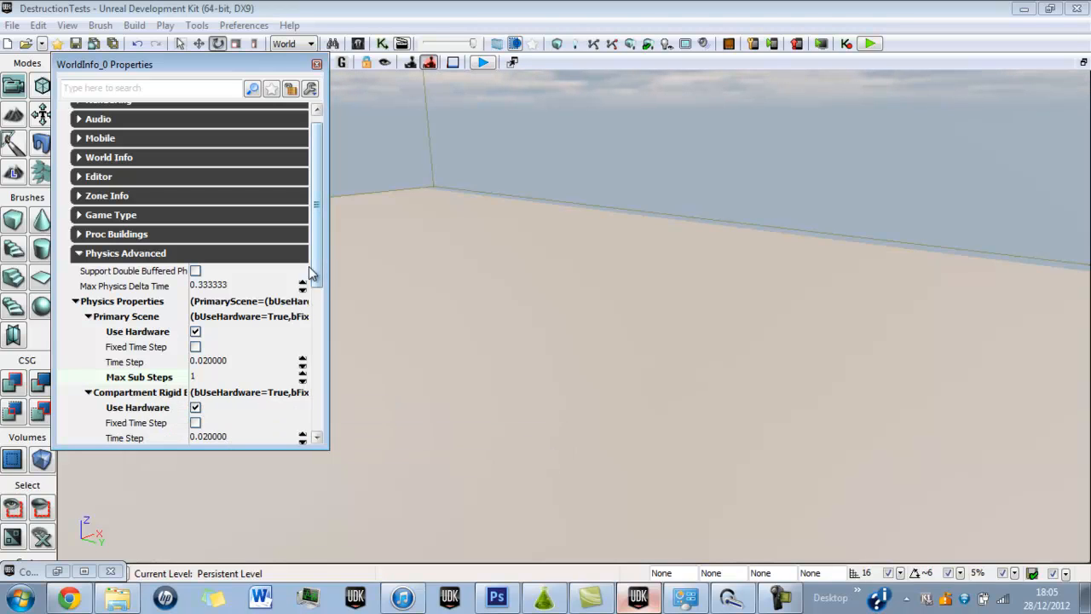
scroll(314, 270, "down", 3)
left_click(209, 364)
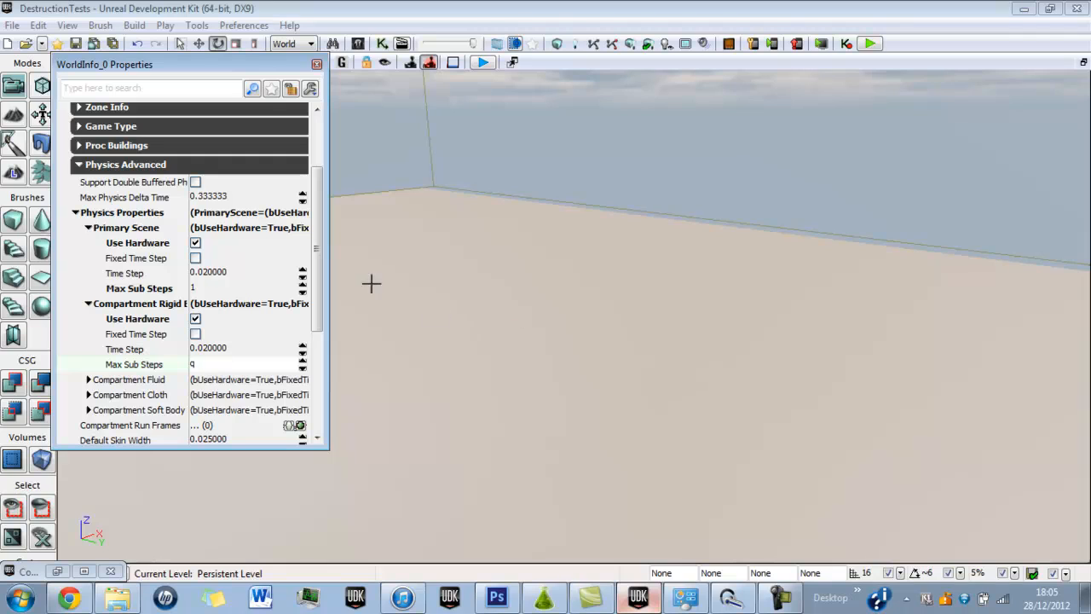
type("1")
key("Return")
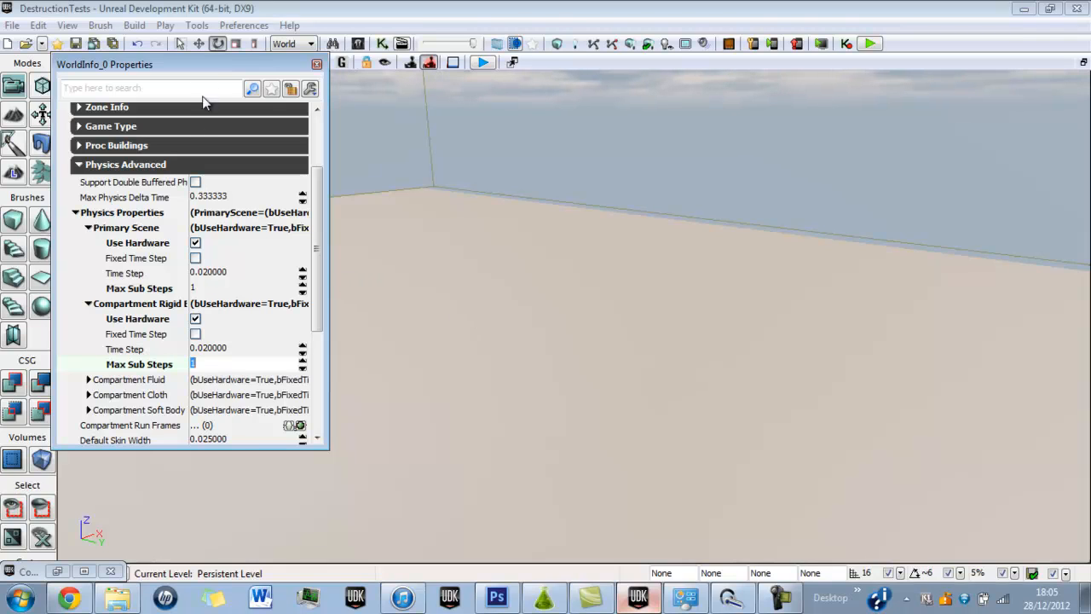
left_click(316, 65)
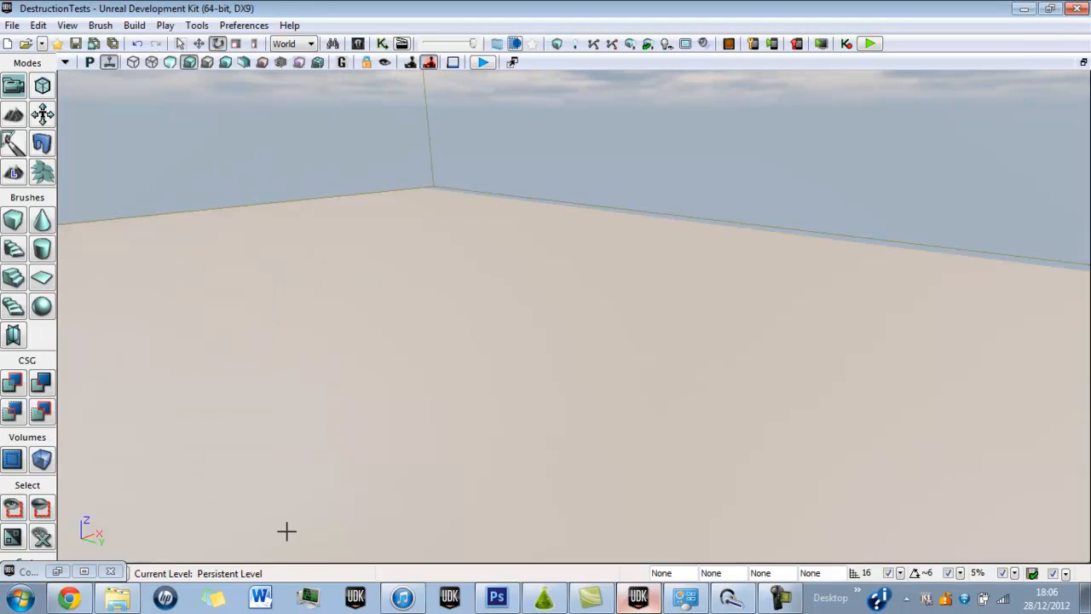
Place the BrickWallTest asset on the level's floor, scale it uniformly to about 1.4, and minimize the Content Browser.
left_click(83, 572)
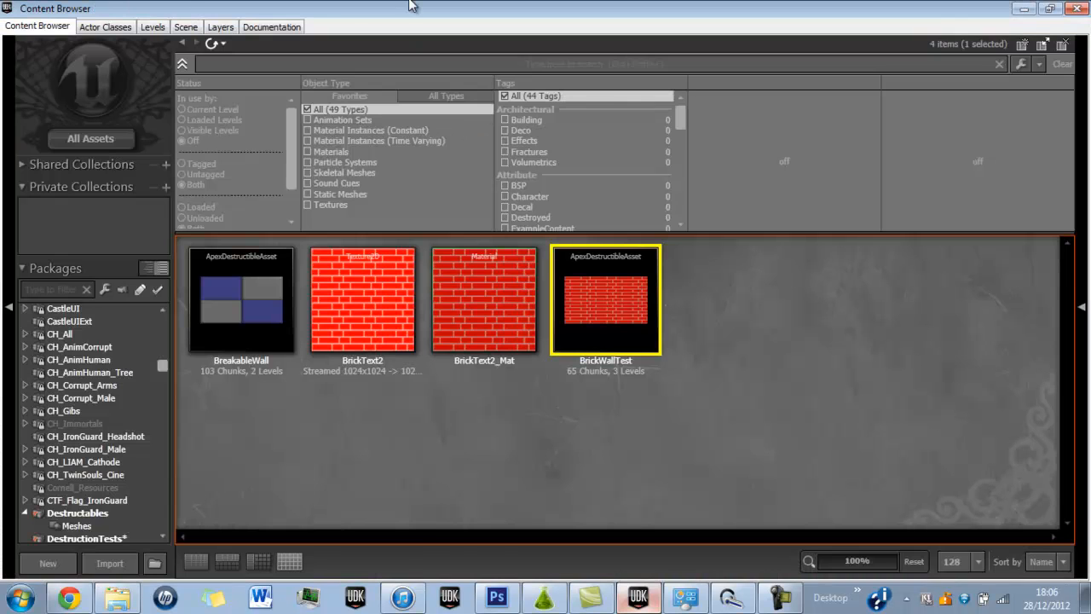
double_click(399, 2)
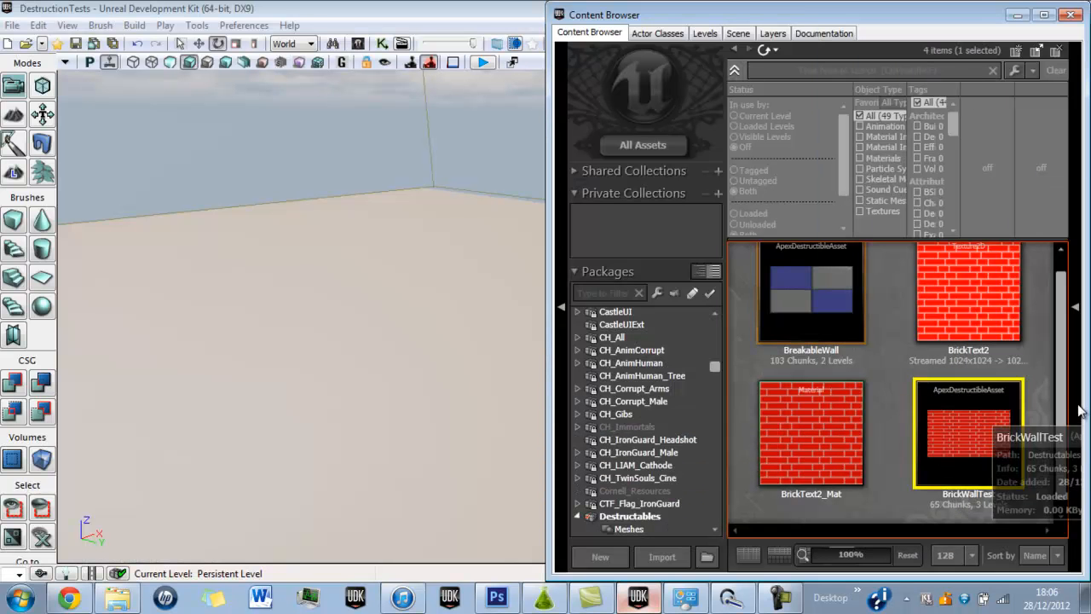
left_click_drag(977, 411, 404, 408)
right_click_drag(448, 473, 451, 518)
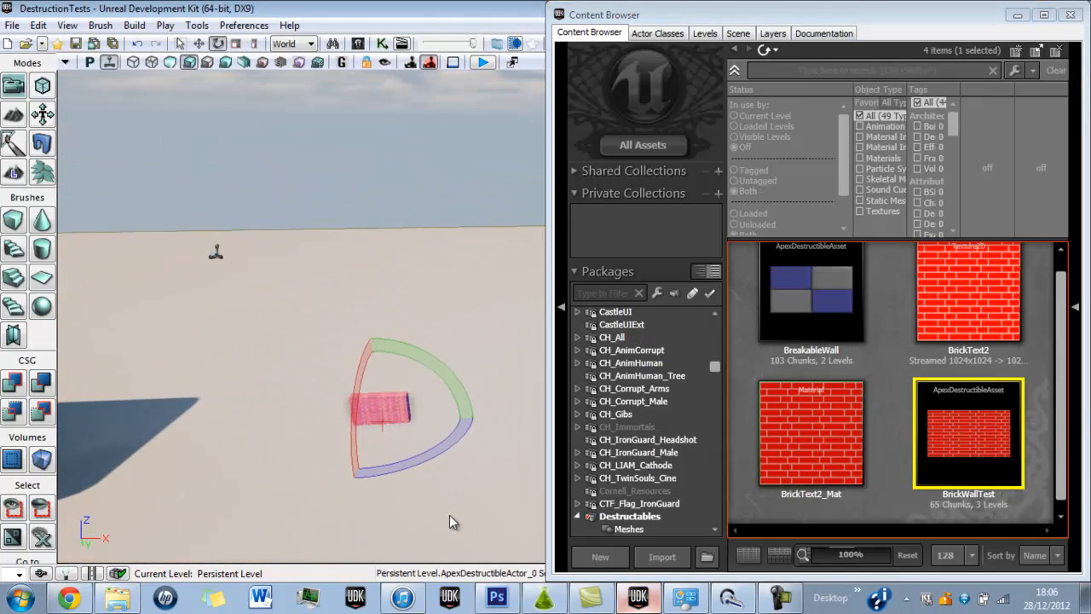
left_click(236, 46)
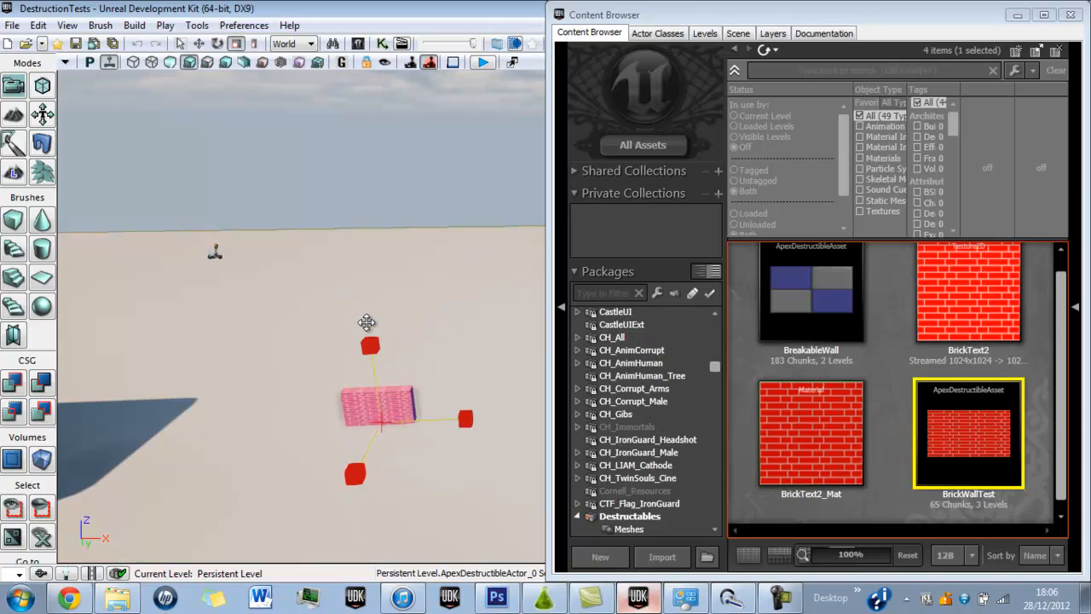
left_click(1016, 17)
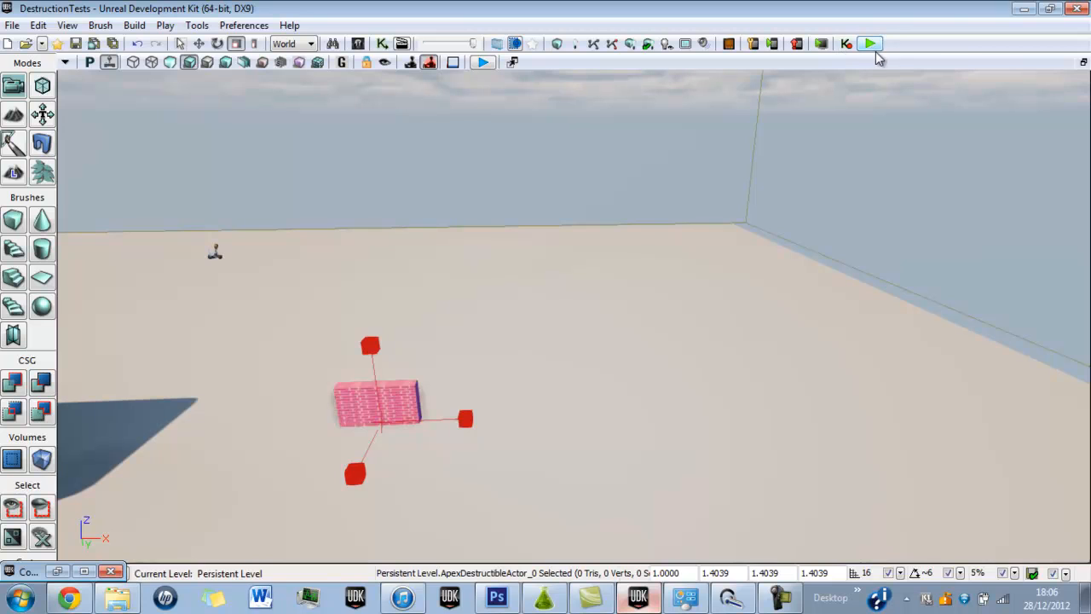
Play the level in a preview window, shoot the brick wall to test its destruction from several sides, and exit the preview.
left_click(869, 44)
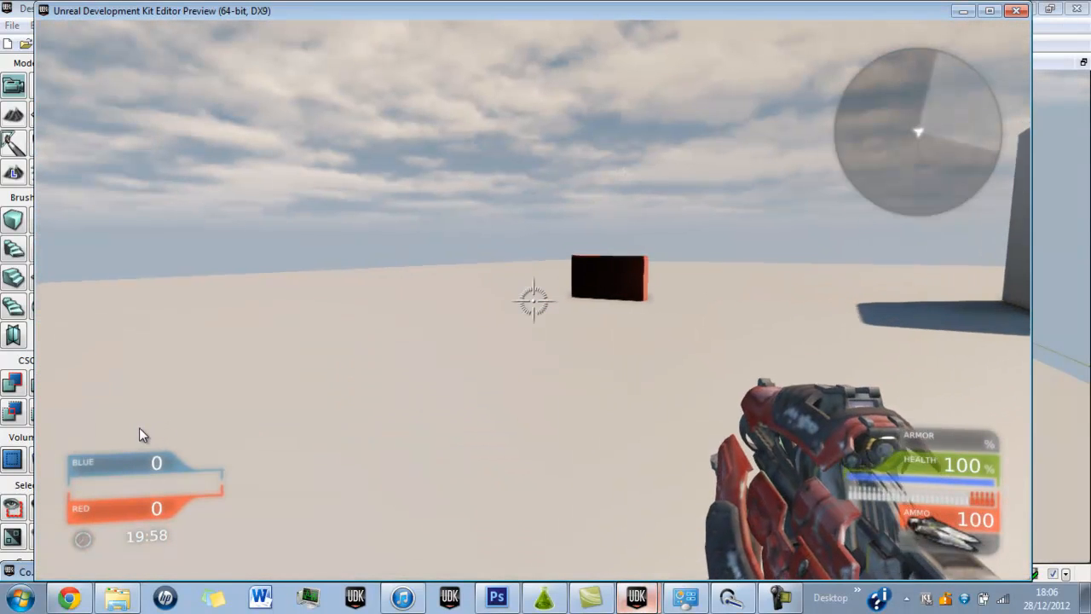
key("w")
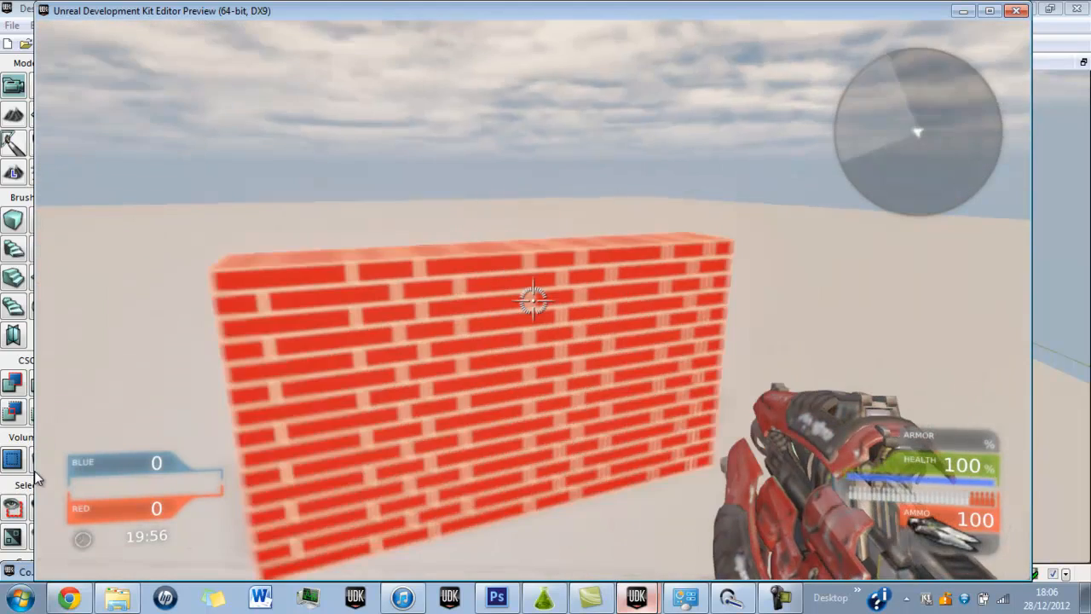
key("s")
left_click(106, 448)
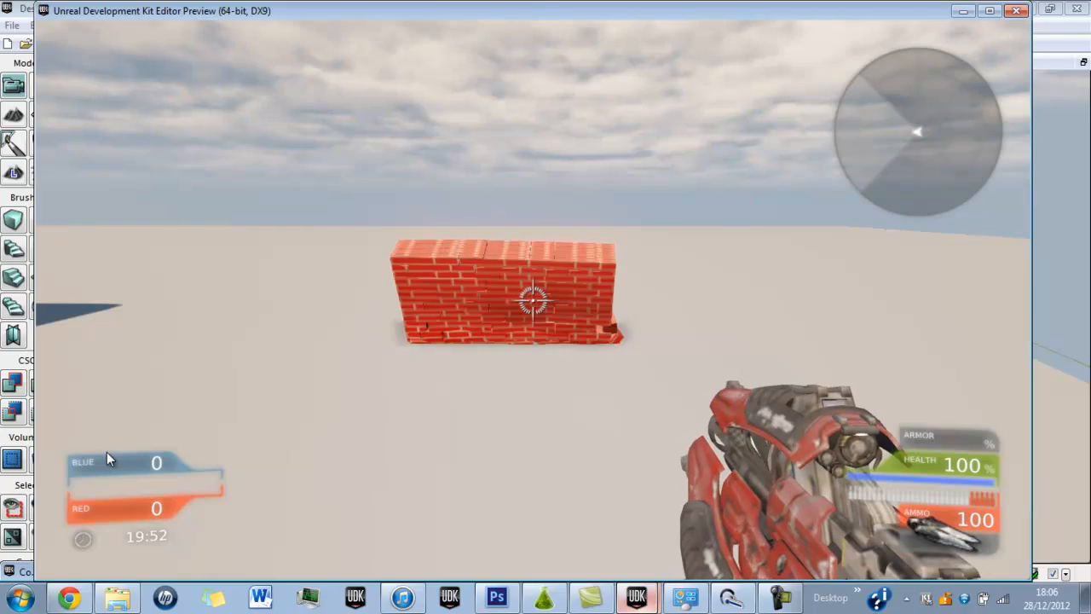
key("w")
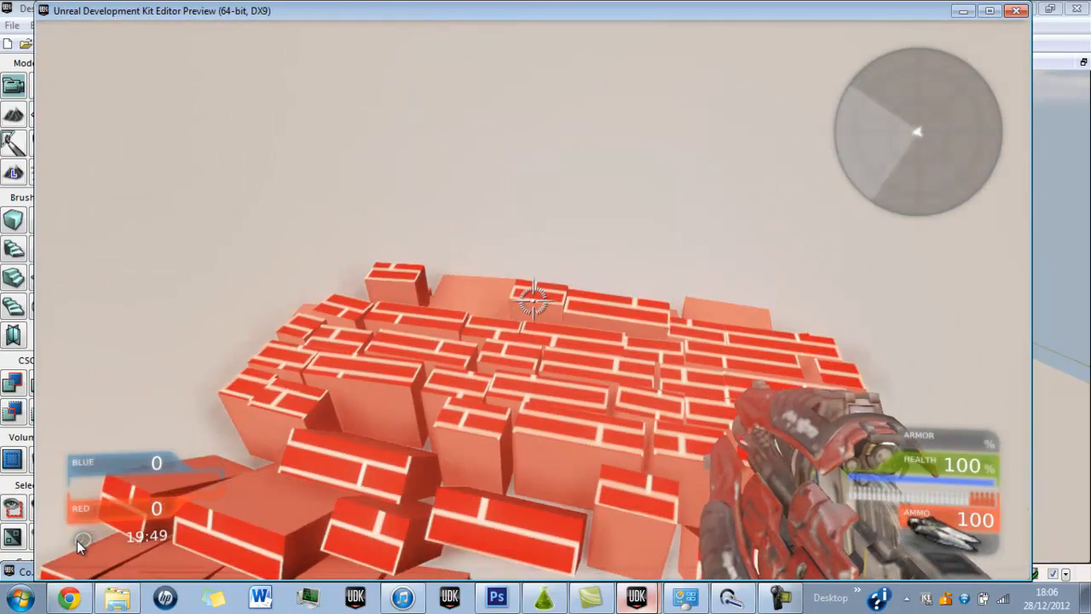
left_click(75, 545)
key("d")
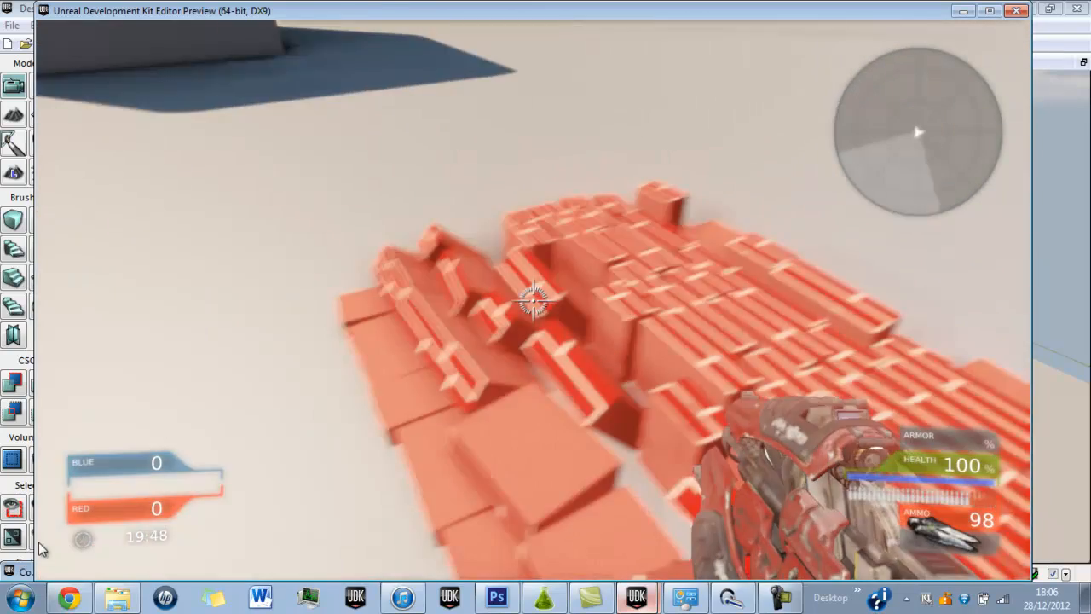
left_click(35, 544)
key("w")
key("s")
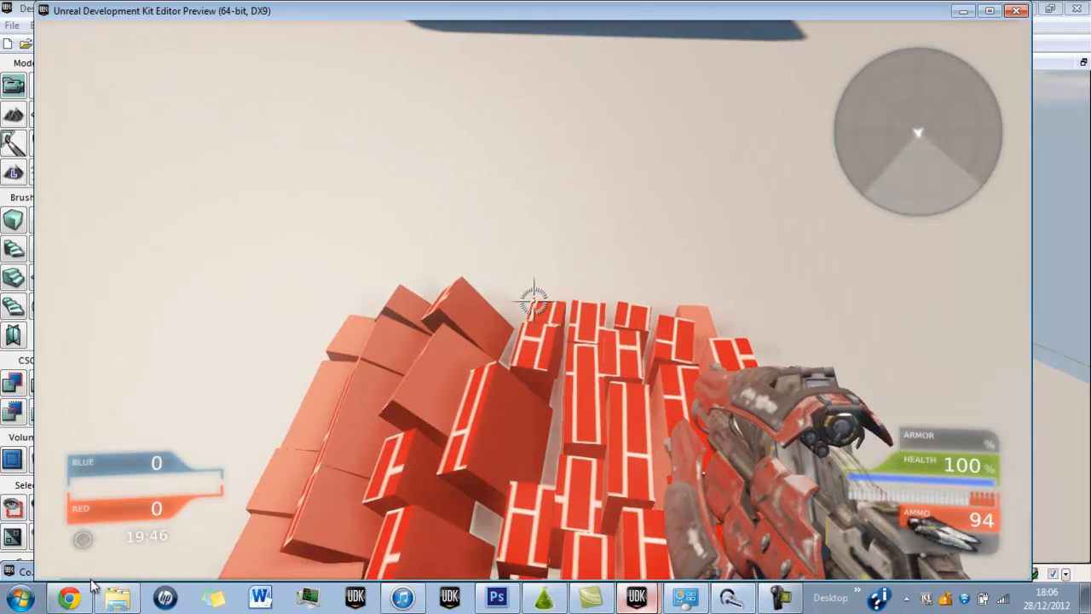
key("d")
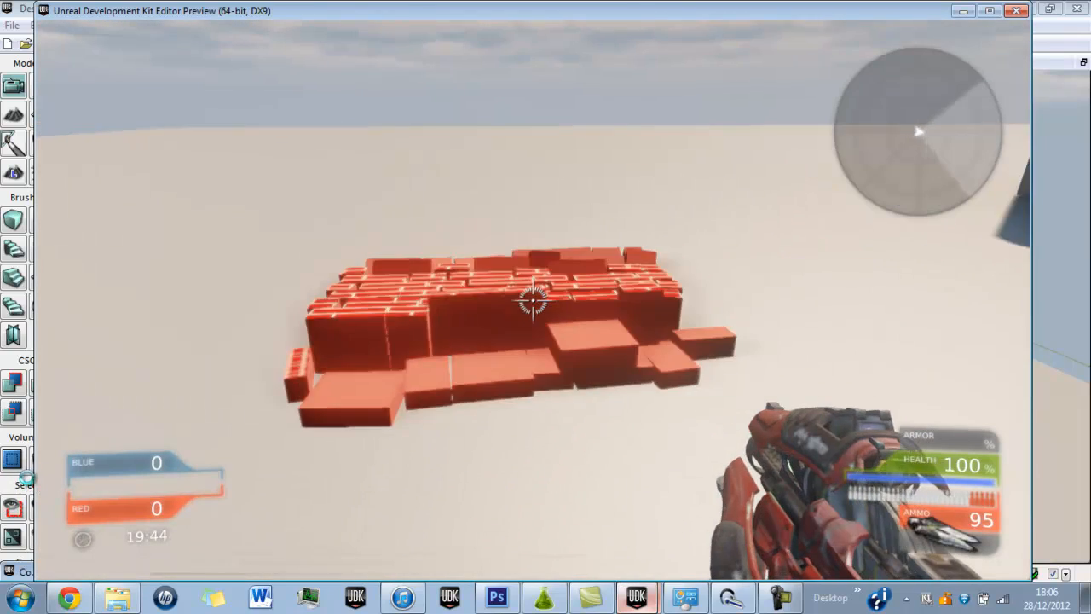
key("Escape")
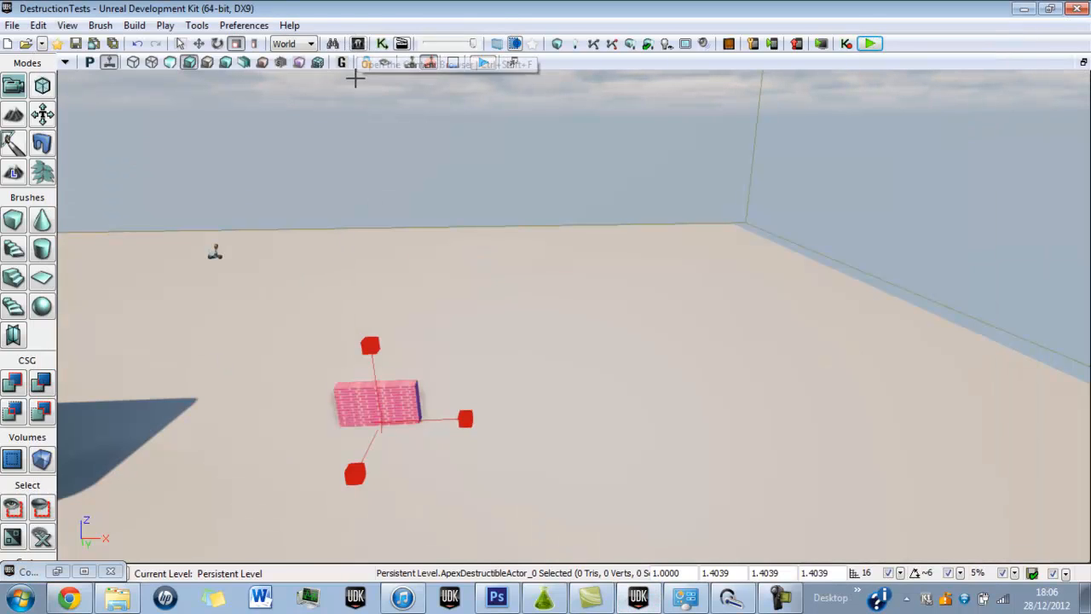
Open the BrickWallTest asset's properties from the Content Browser and arrange the browser beside them.
left_click(83, 573)
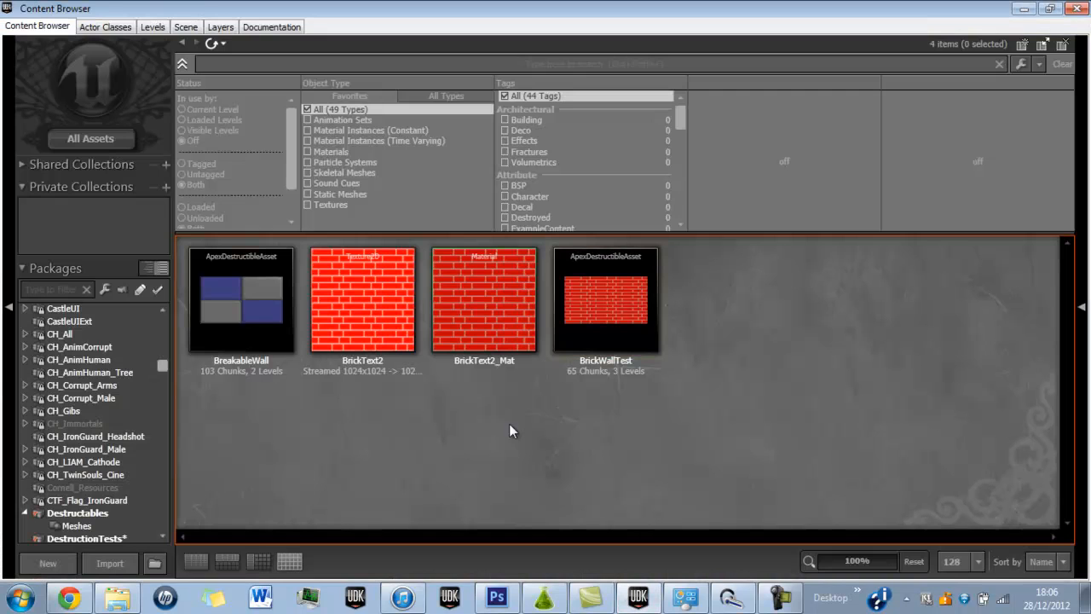
double_click(613, 287)
left_click_drag(522, 10, 1090, 86)
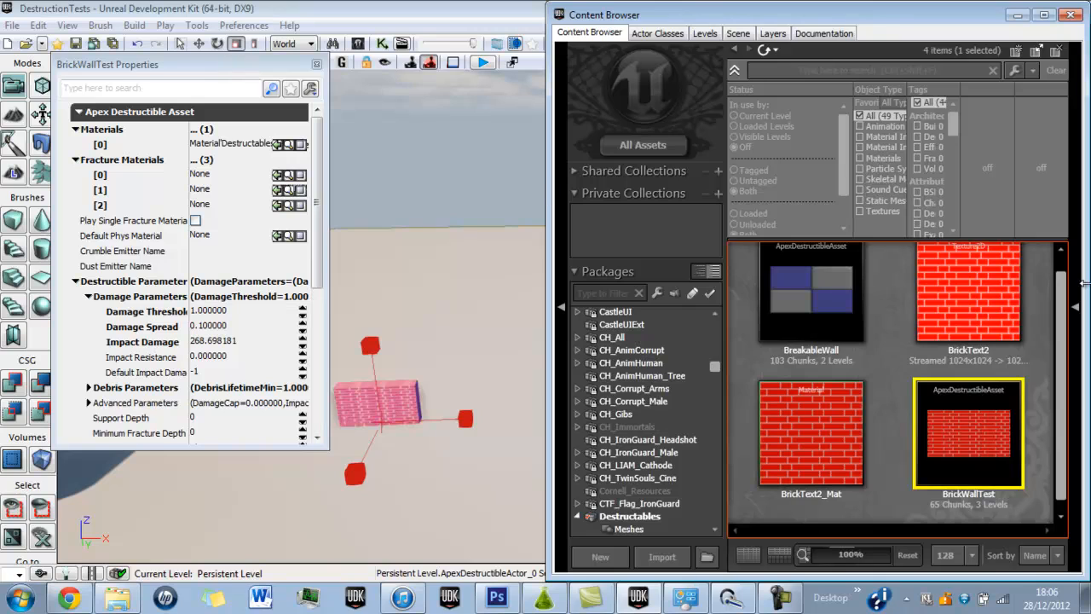
Start a new FractureMaterial in the Meshes group of the Destructables package.
right_click(897, 479)
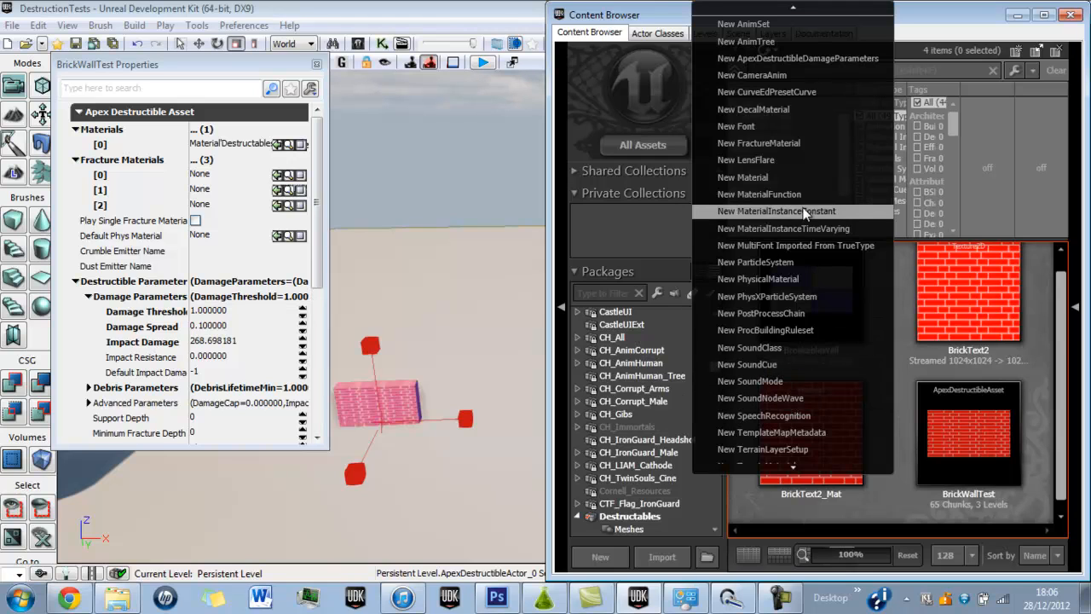
left_click(757, 142)
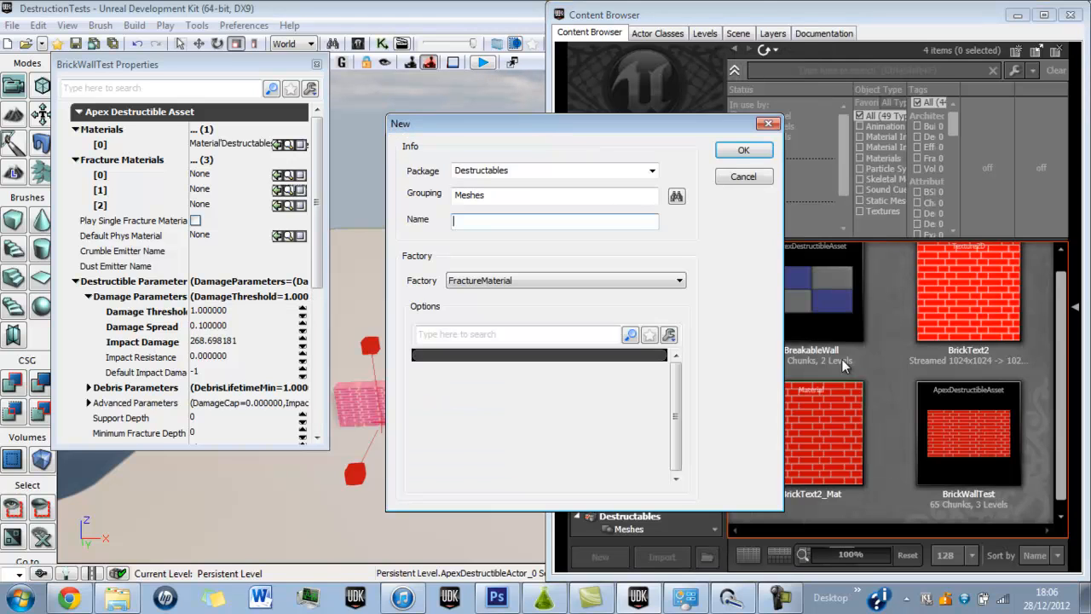
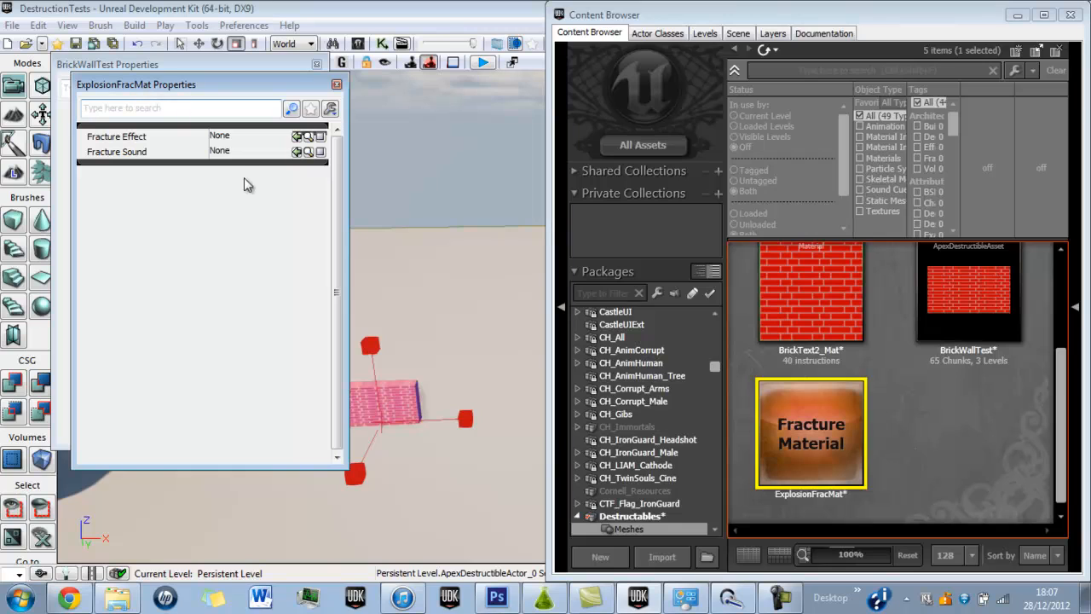
double_click(806, 403)
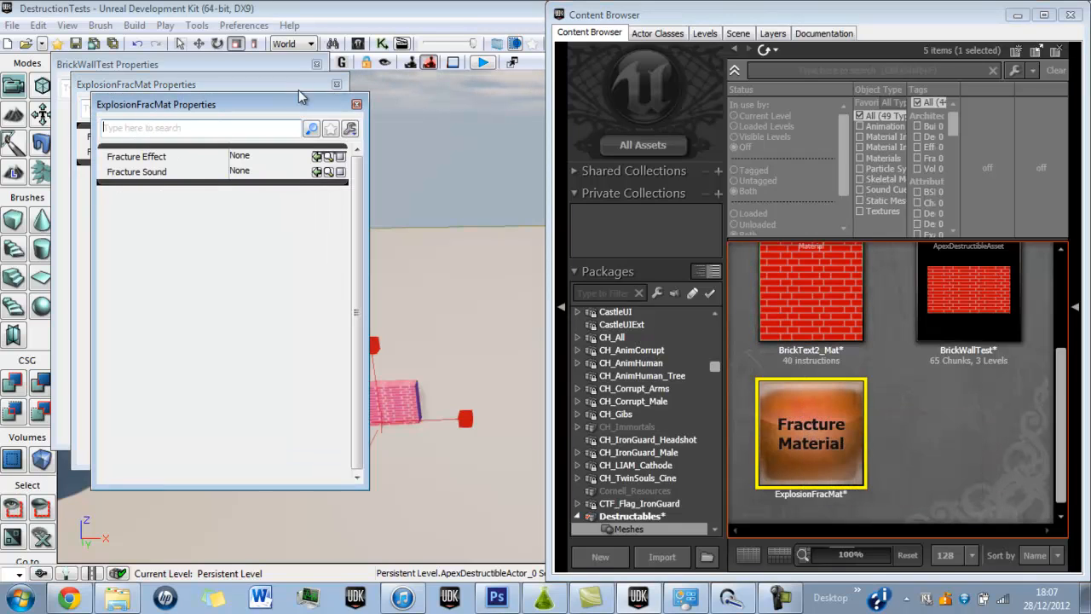
left_click(357, 104)
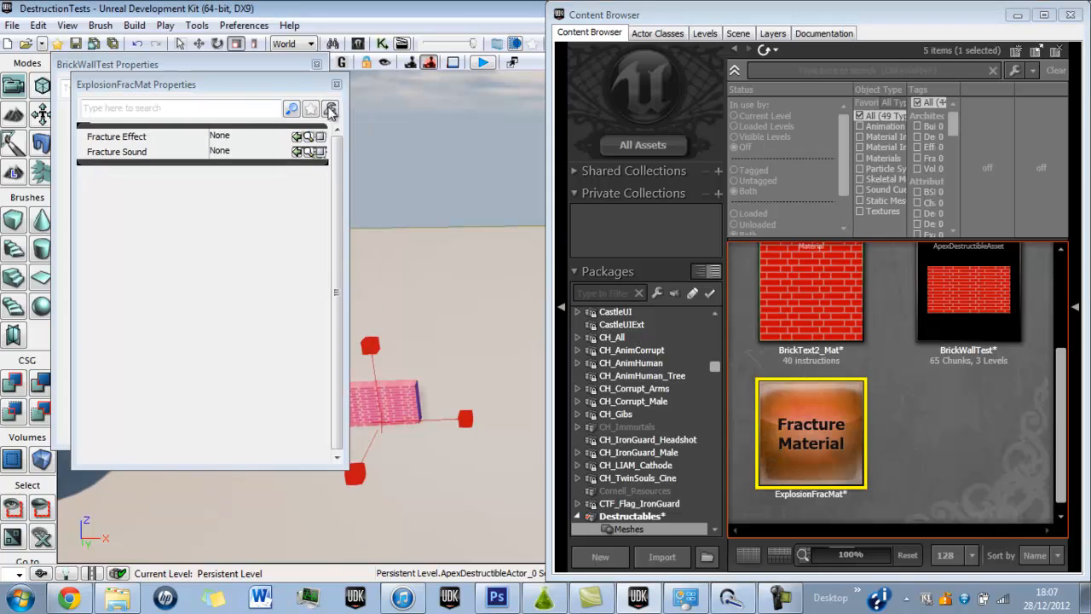
left_click(125, 136)
left_click(118, 153)
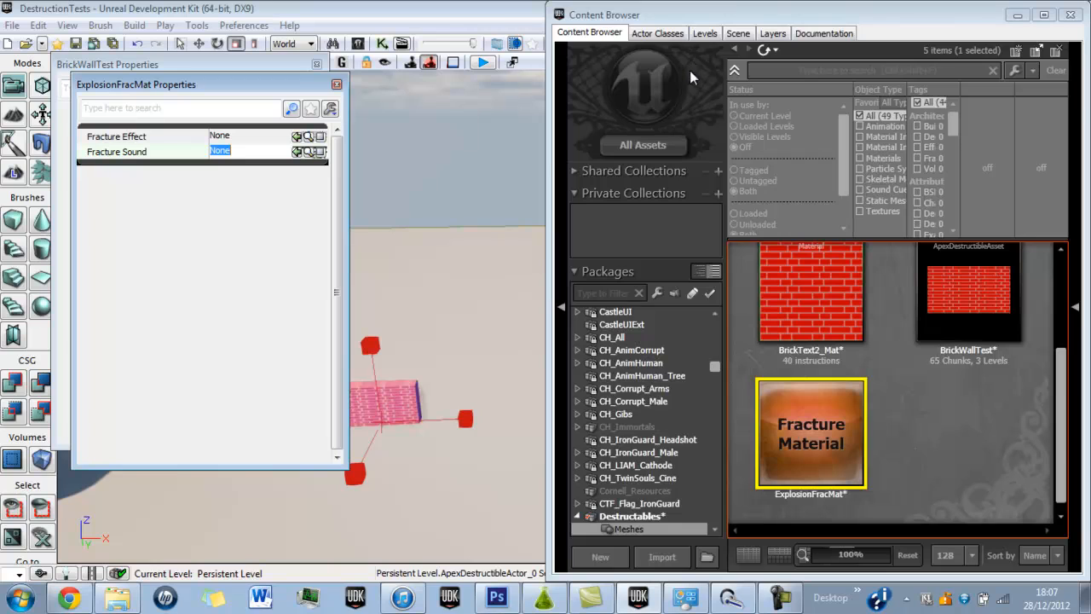
Search all particle systems for "expl" and assign P_FX_VehicleDeathExplosion as the Fracture Effect of ExplosionFracMat.
left_click(658, 143)
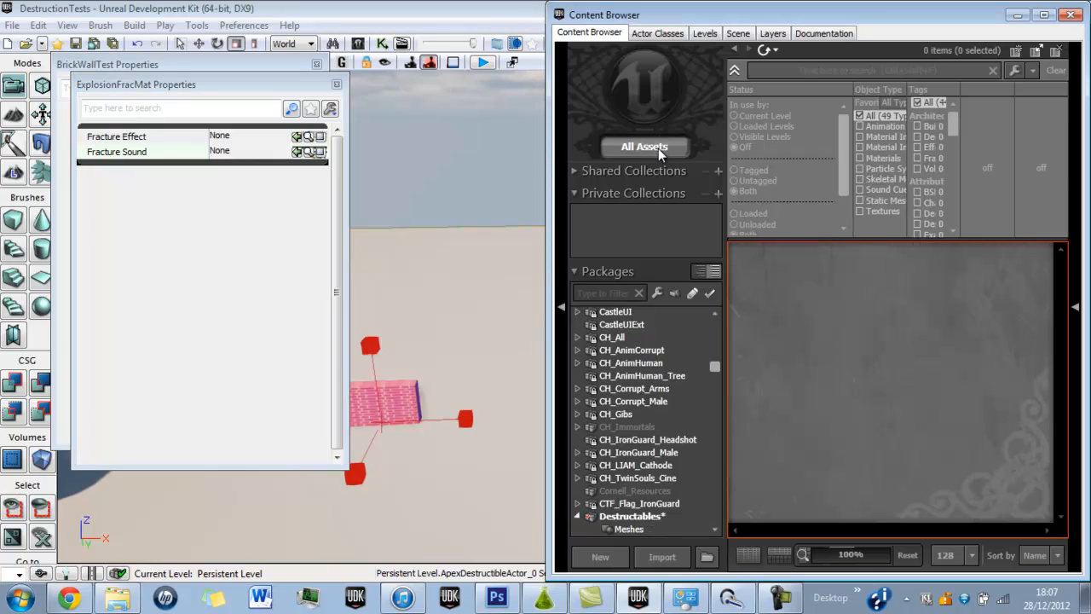
left_click(889, 169)
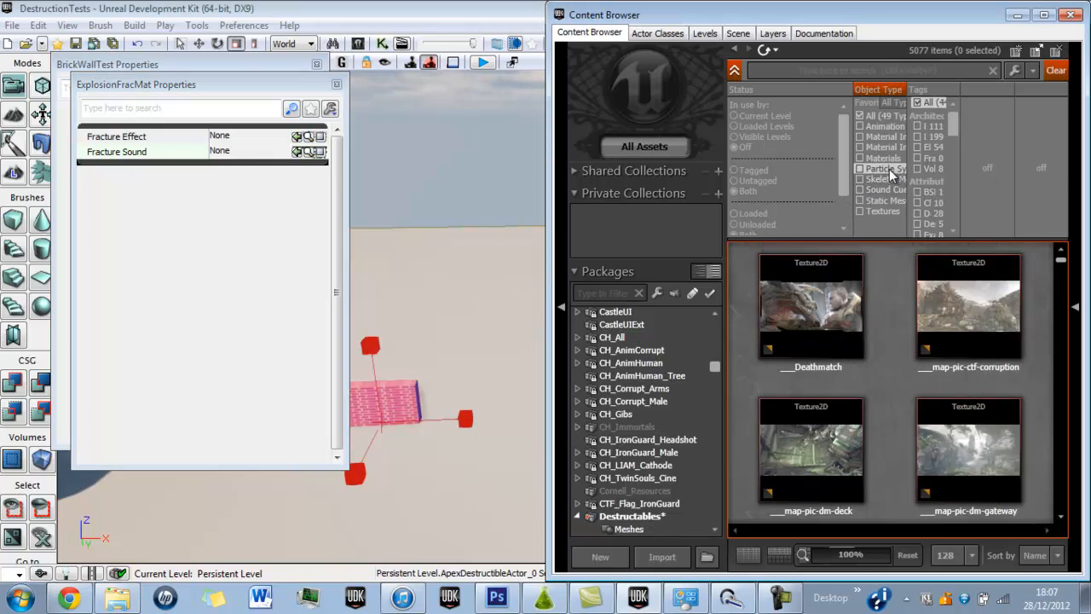
left_click(770, 77)
type("exp")
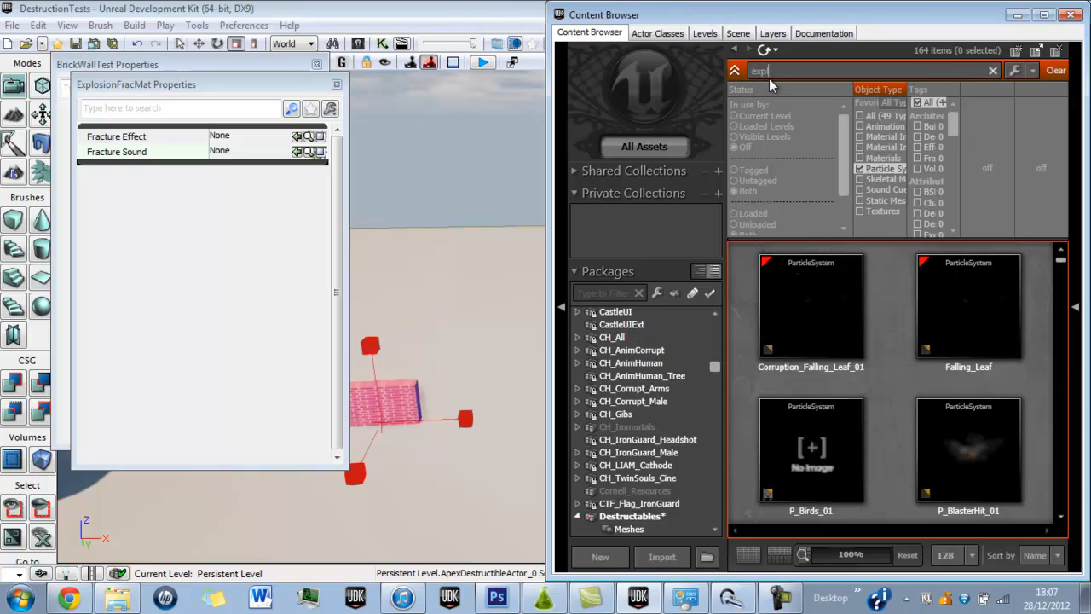
type("l")
left_click(818, 466)
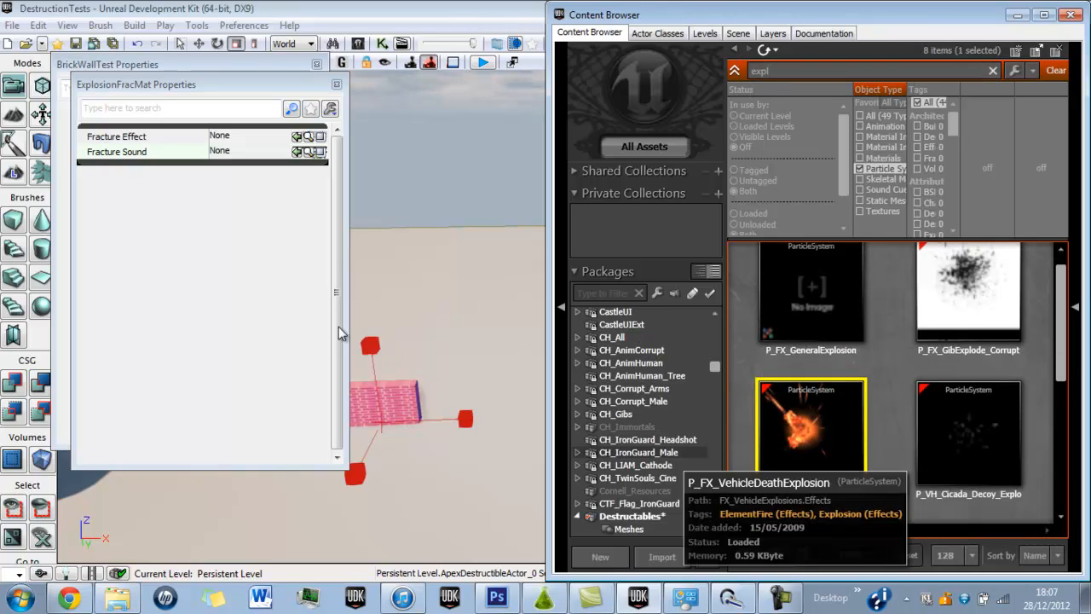
left_click(297, 136)
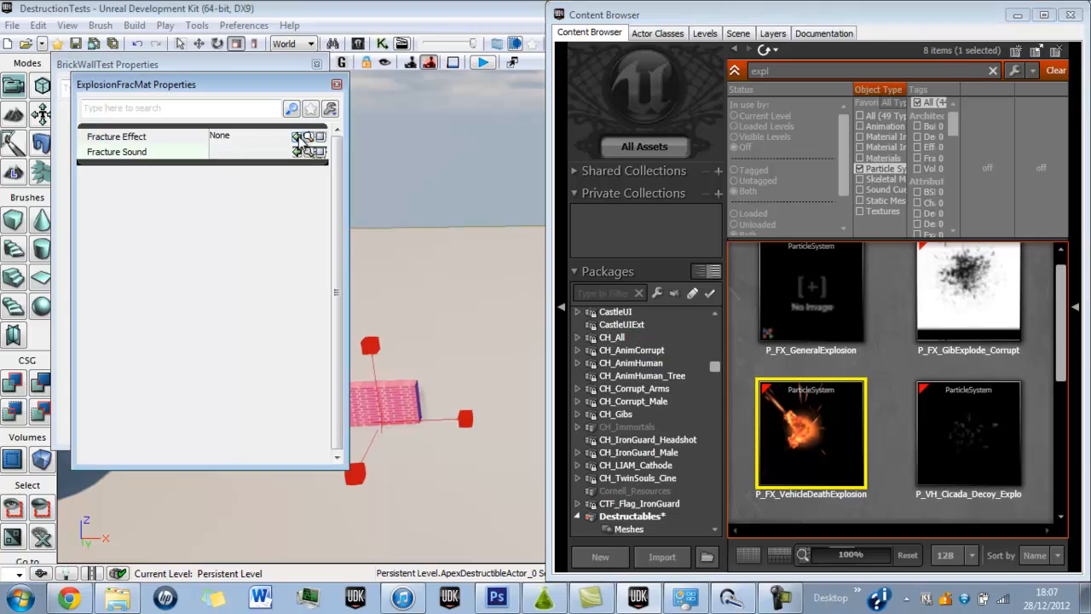
Restrict the asset list to sound cues only and clear the search text.
left_click(878, 179)
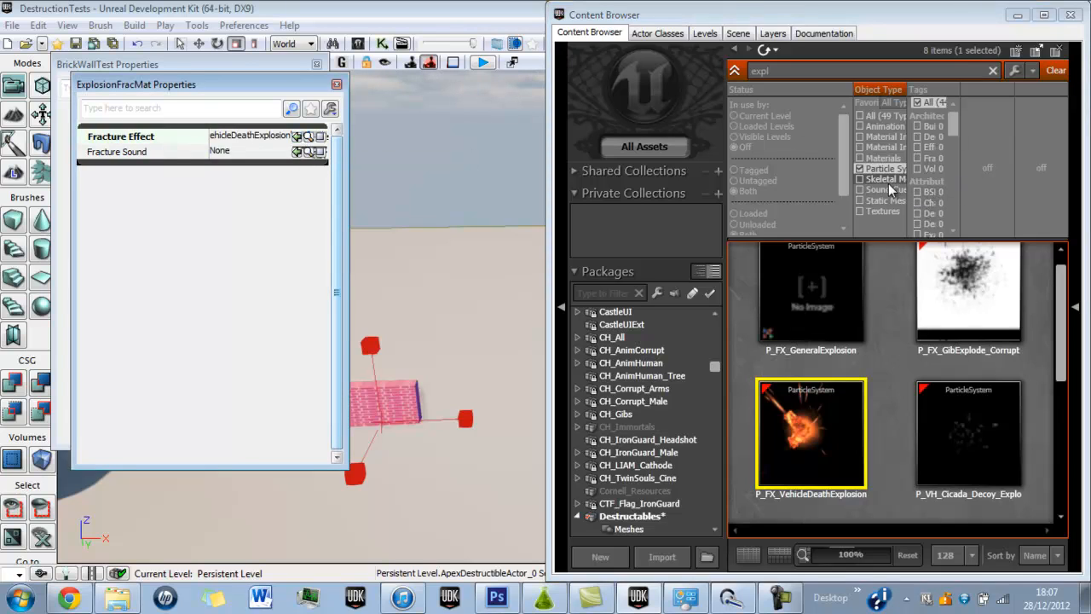
left_click(877, 189)
left_click(877, 182)
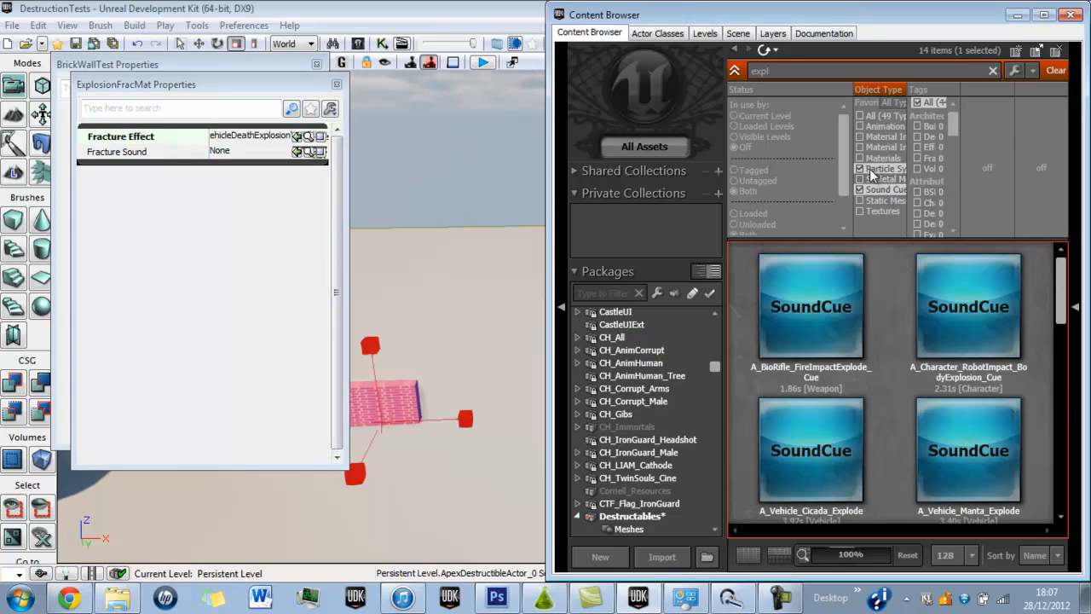
left_click(870, 169)
left_click_drag(800, 70, 734, 68)
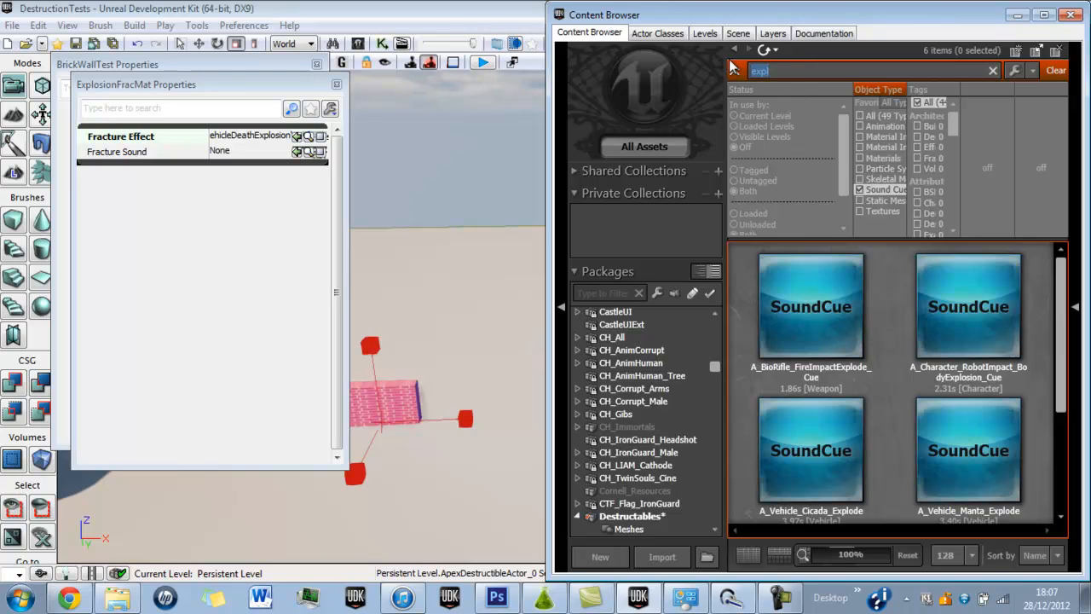
key("BackSpace")
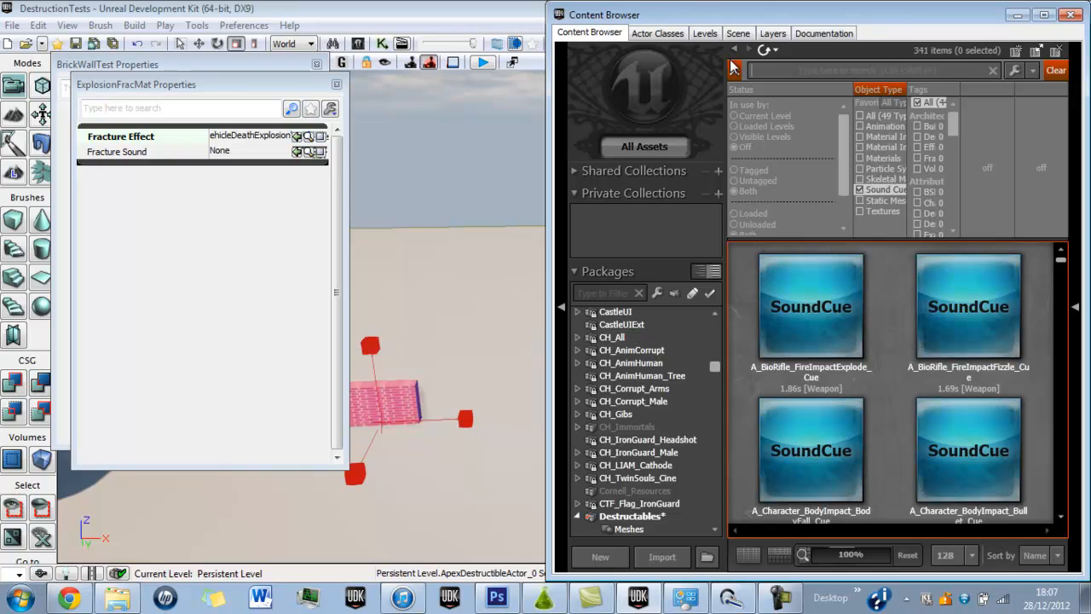
Browse the first sound cues and select A_BioRifle_FireImpactExplode_Cue.
left_click(853, 338)
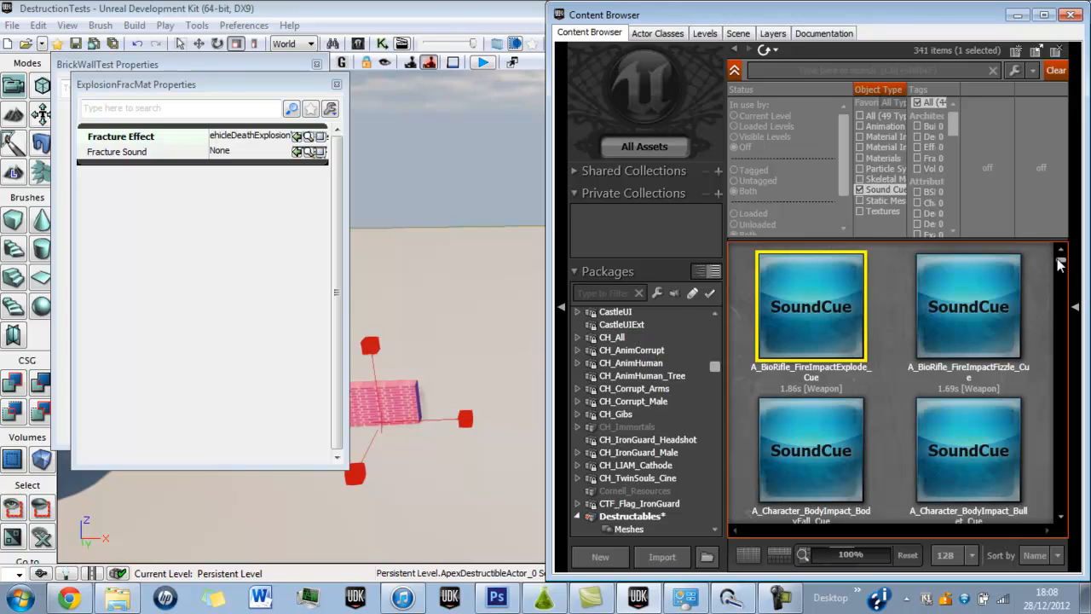
left_click(949, 283)
left_click(799, 457)
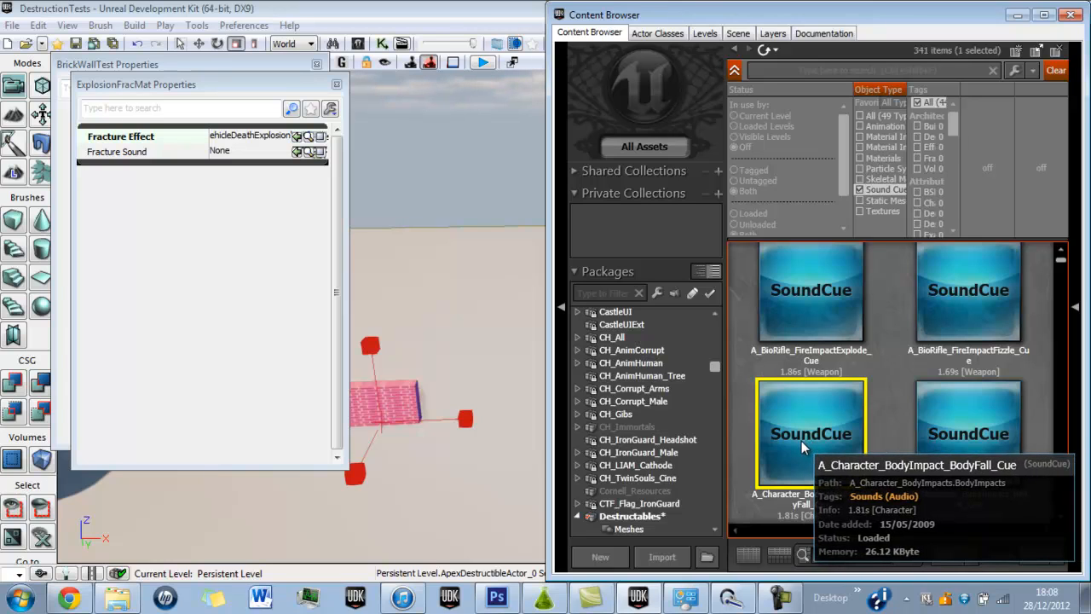
left_click(791, 296)
left_click(790, 295)
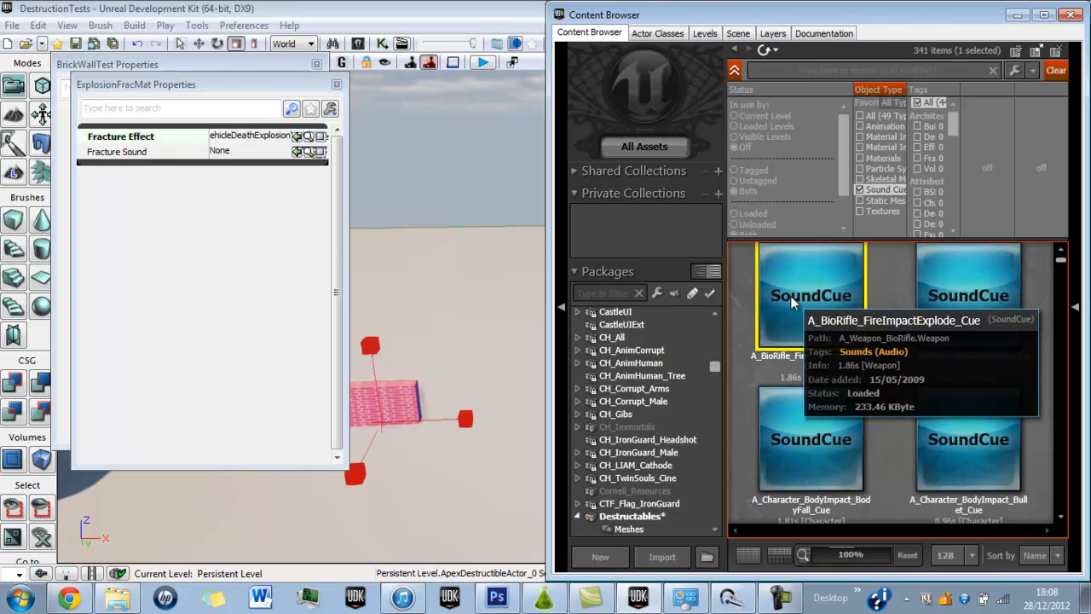
Switch to the Bluetooth Device Control window, try to connect the Samsung audio headset, and close the window.
left_click(729, 596)
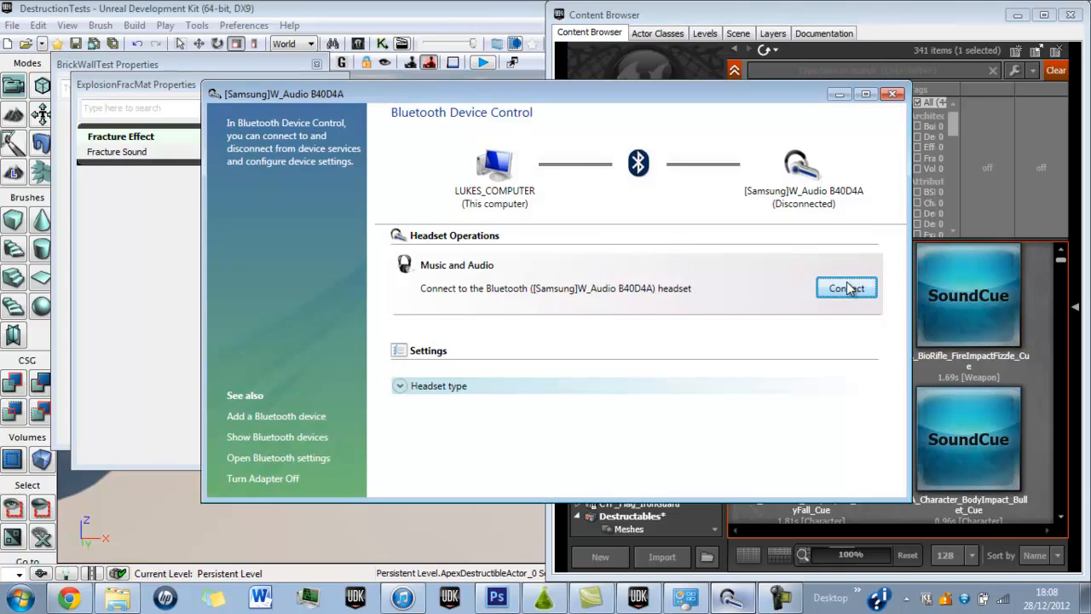
left_click(847, 288)
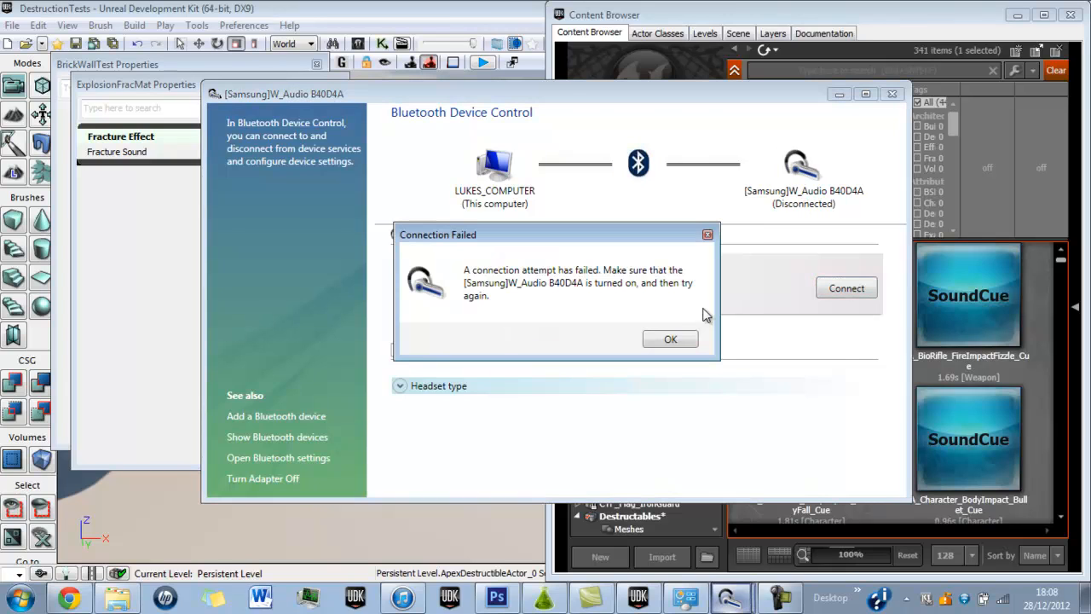
left_click(661, 336)
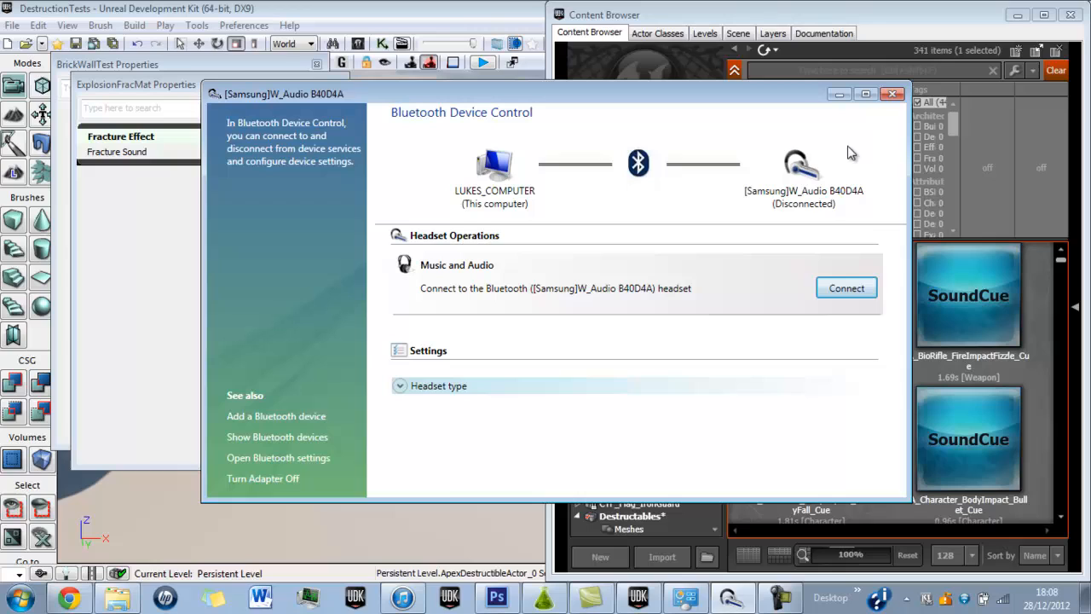
left_click(893, 94)
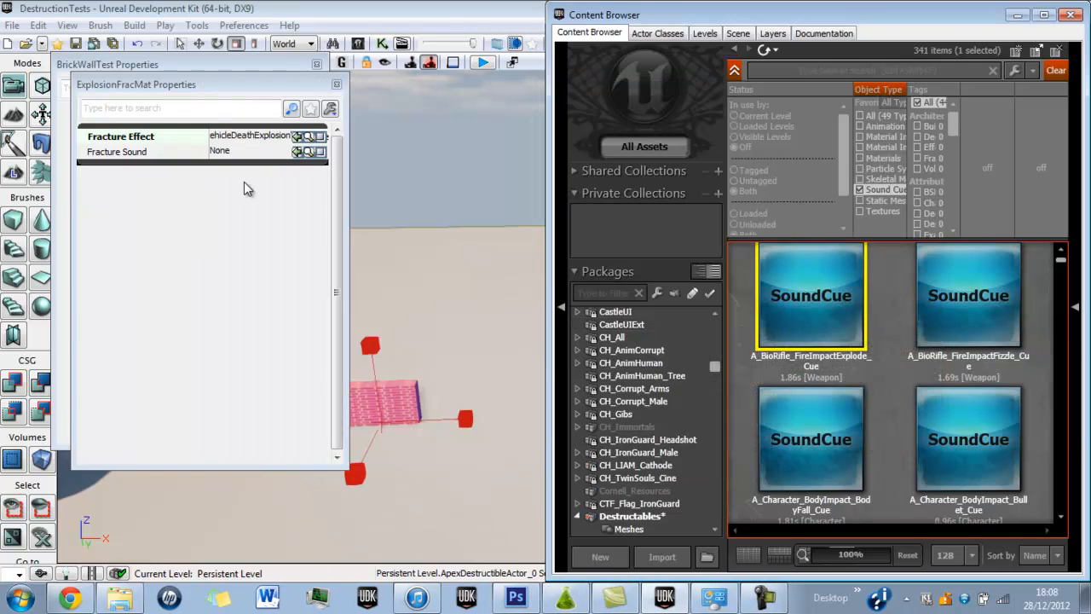
Assign the selected sound cue as the Fracture Sound of ExplosionFracMat and close its properties.
left_click(298, 152)
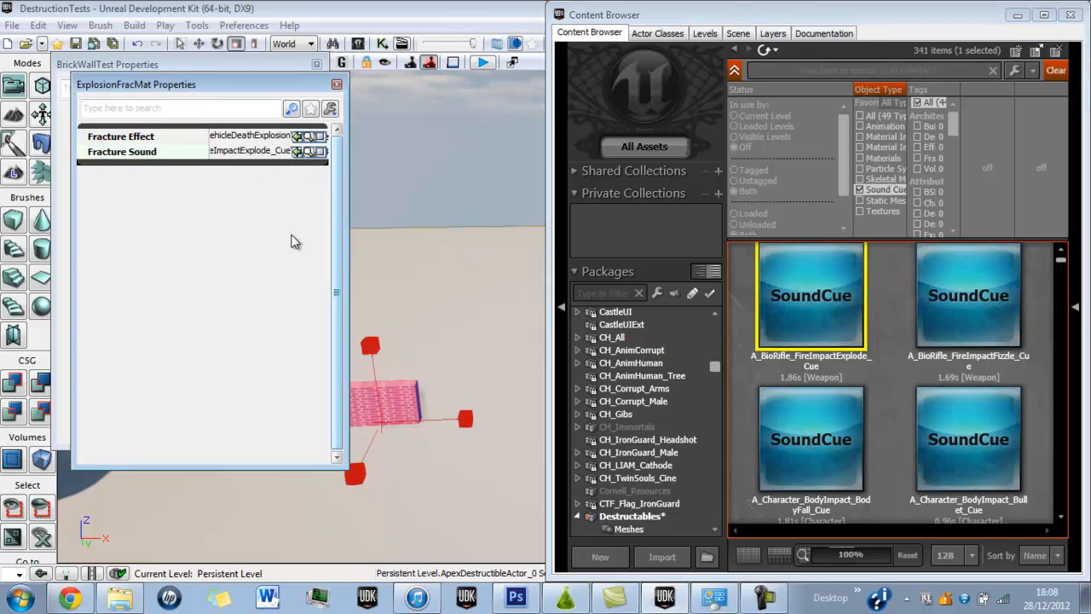
left_click(337, 85)
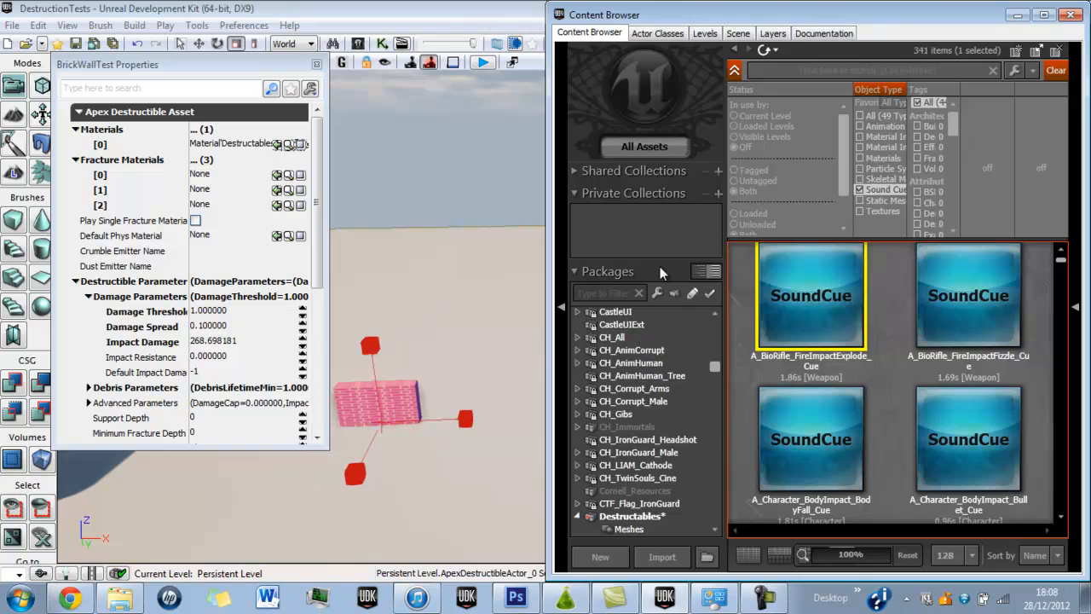
Filter the packages by "dest" and list all asset types in the Destructables package down to the fracture materials.
left_click(604, 294)
type("dest")
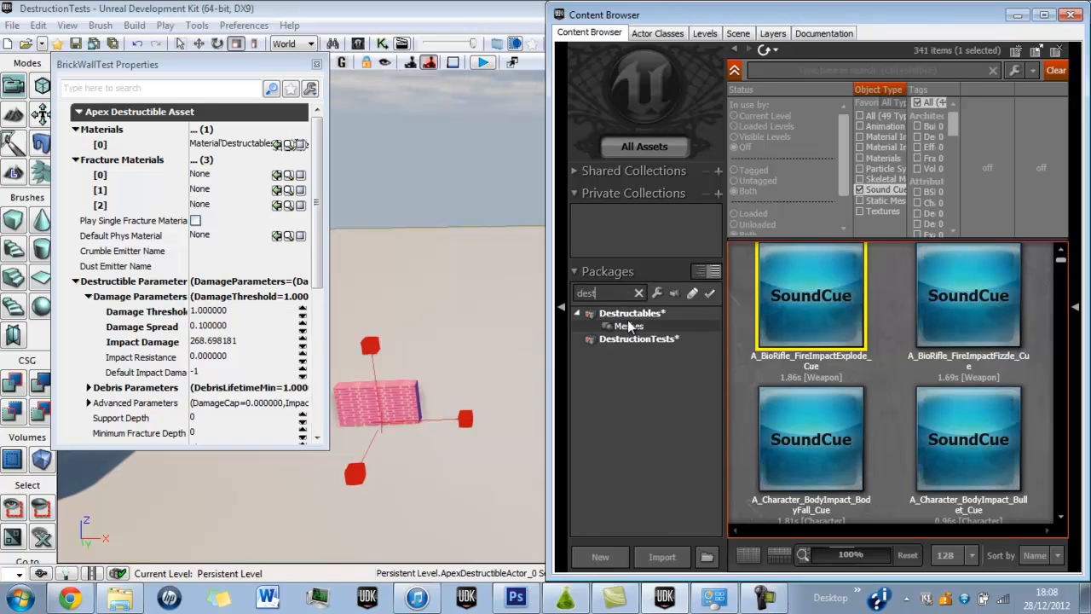
left_click(628, 316)
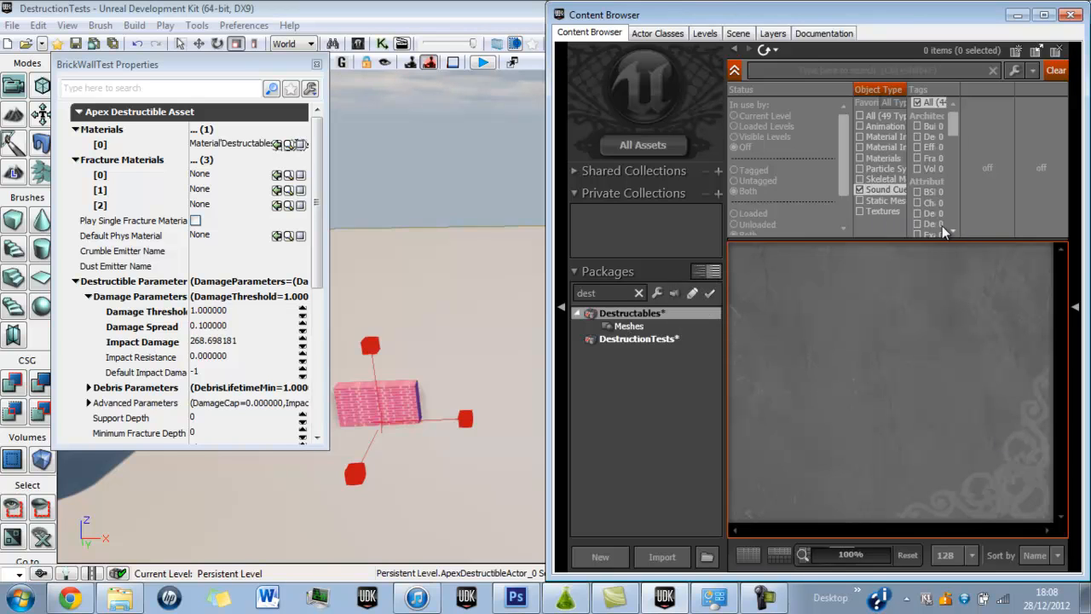
left_click(879, 191)
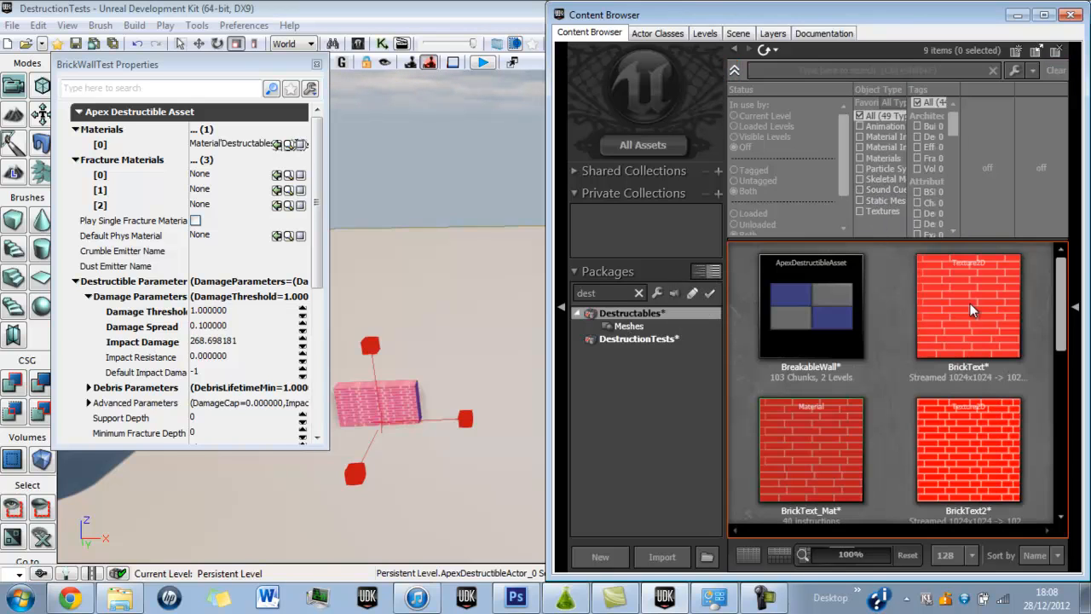
left_click_drag(1064, 312, 1061, 467)
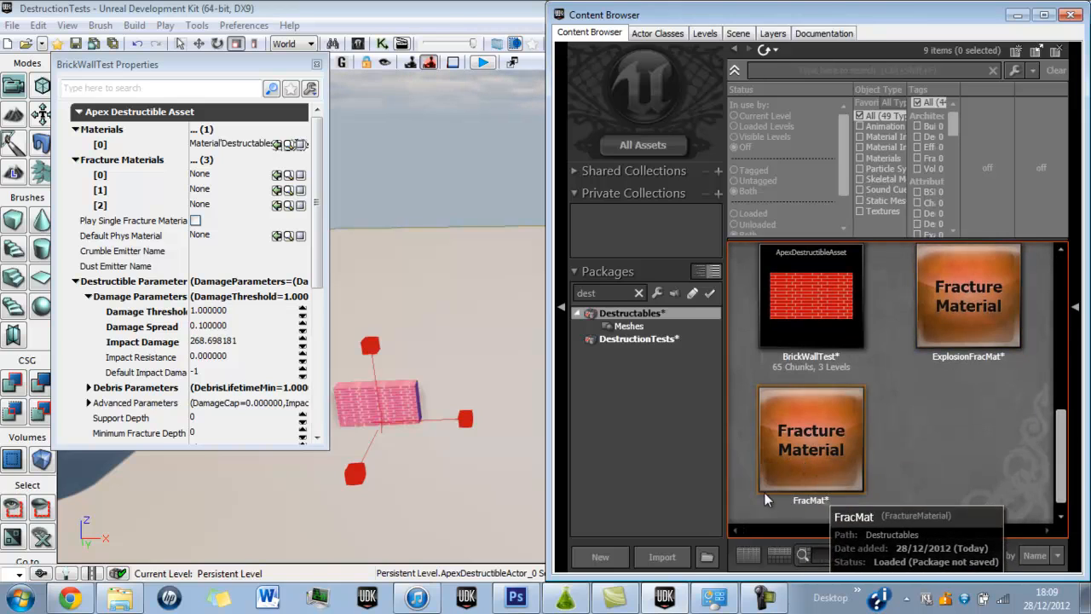
Save the Destructables package and assign ExplosionFracMat to slot [0] of BrickWallTest's Fracture Materials, closing the properties.
left_click(927, 319)
key("ctrl+s")
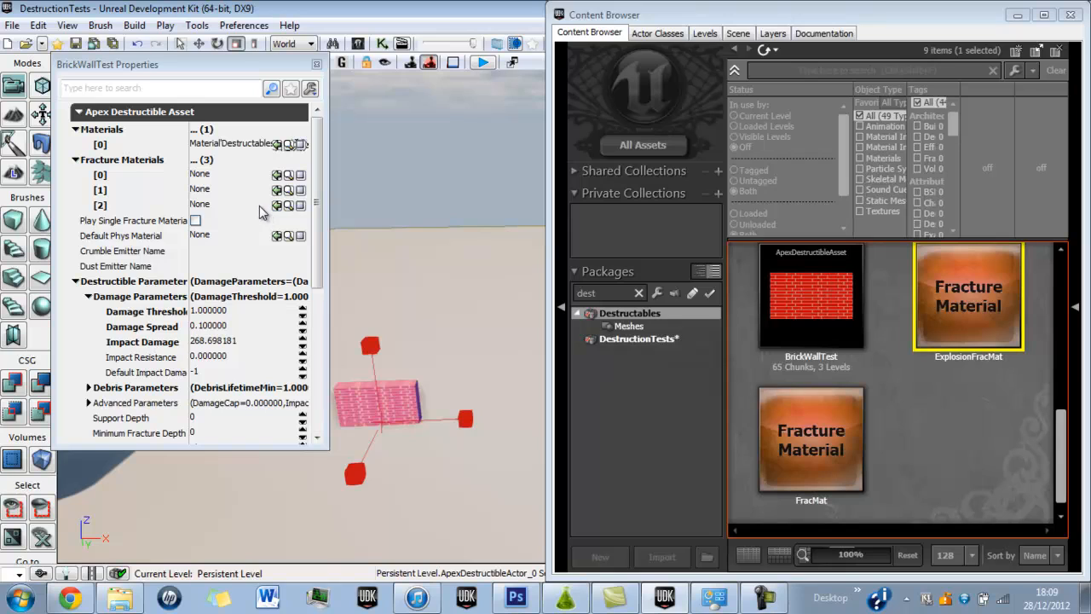
left_click(277, 175)
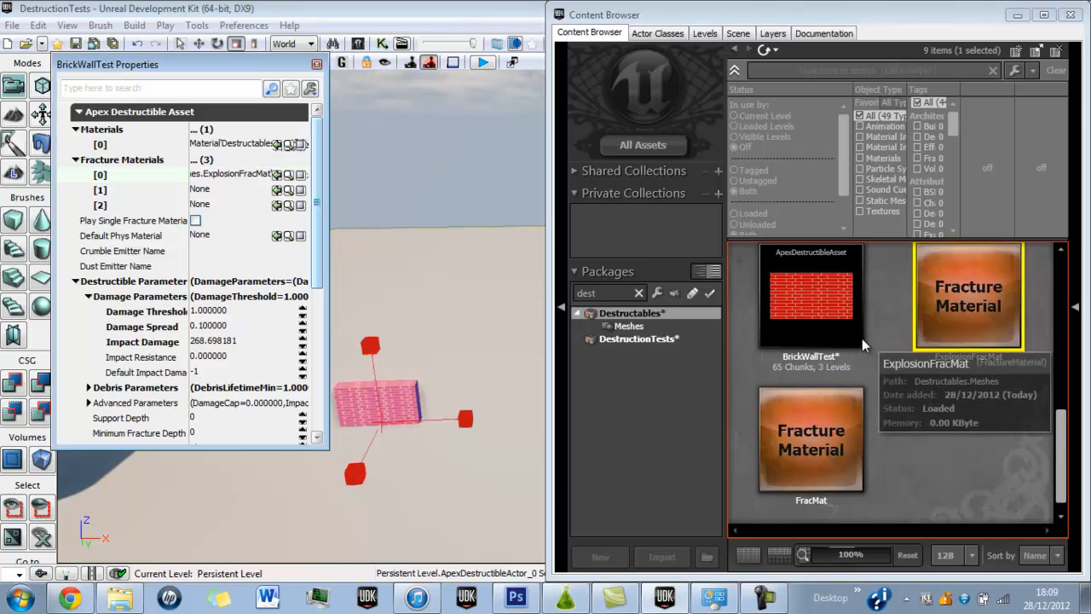
mouse_move(814, 260)
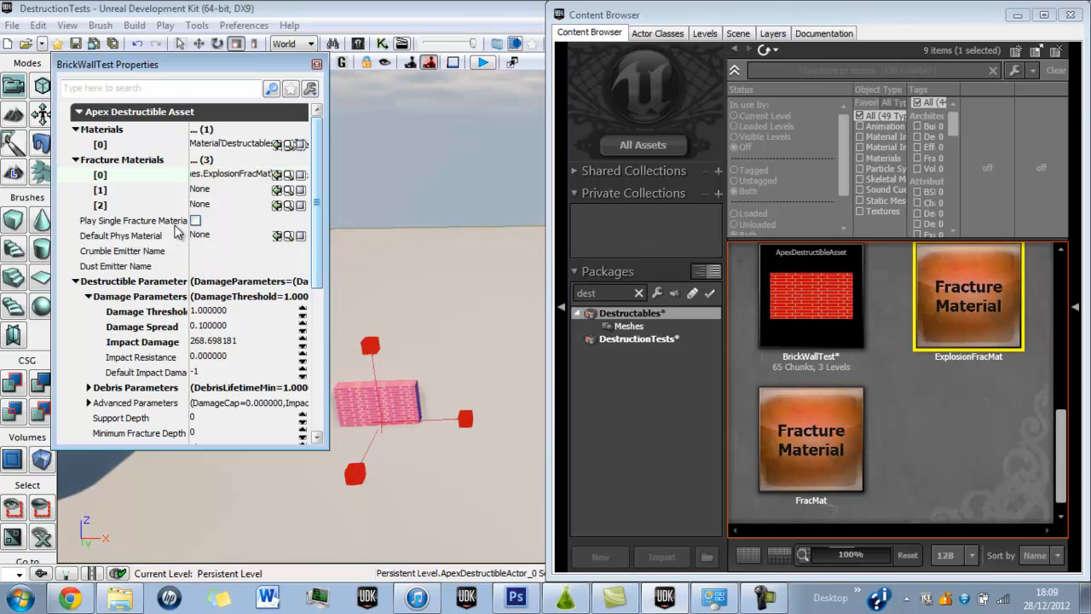
mouse_move(172, 222)
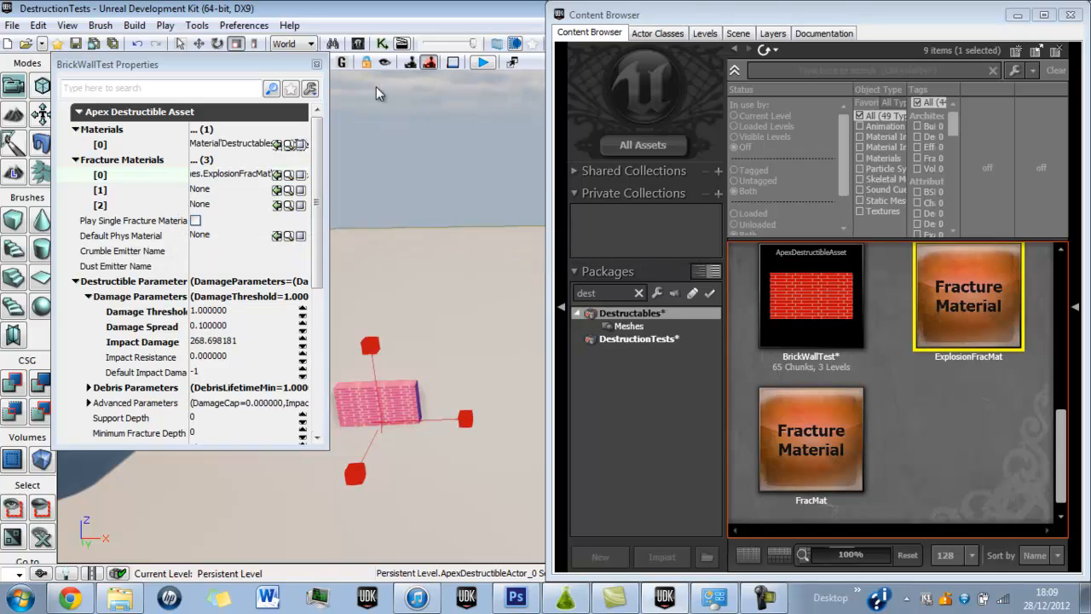
left_click(316, 64)
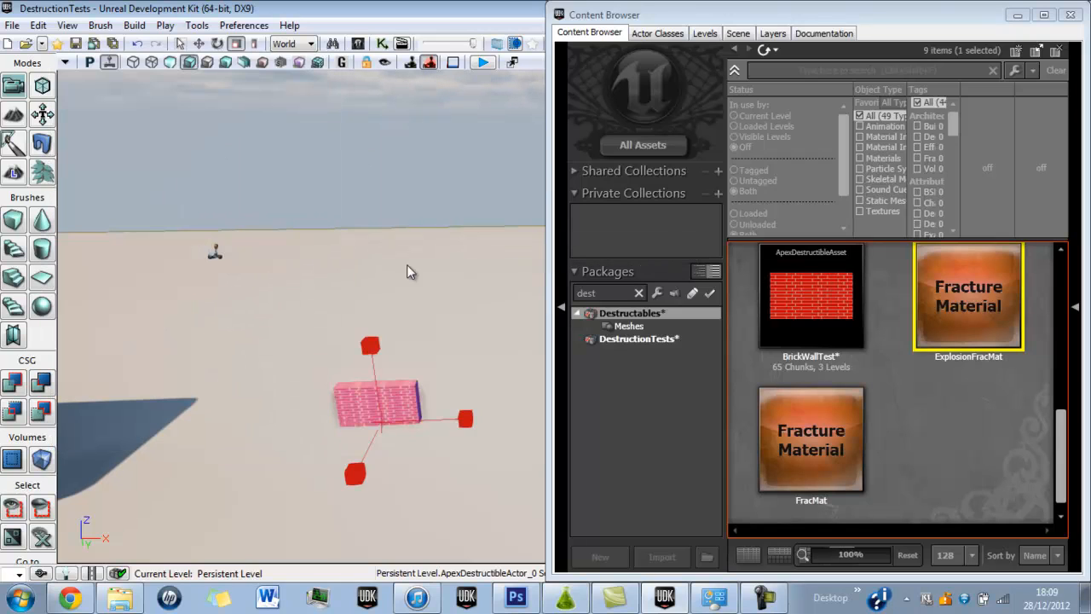
Play the level in the editor preview, shoot the brick wall twice, walk around the rubble and end the preview.
left_click(1017, 14)
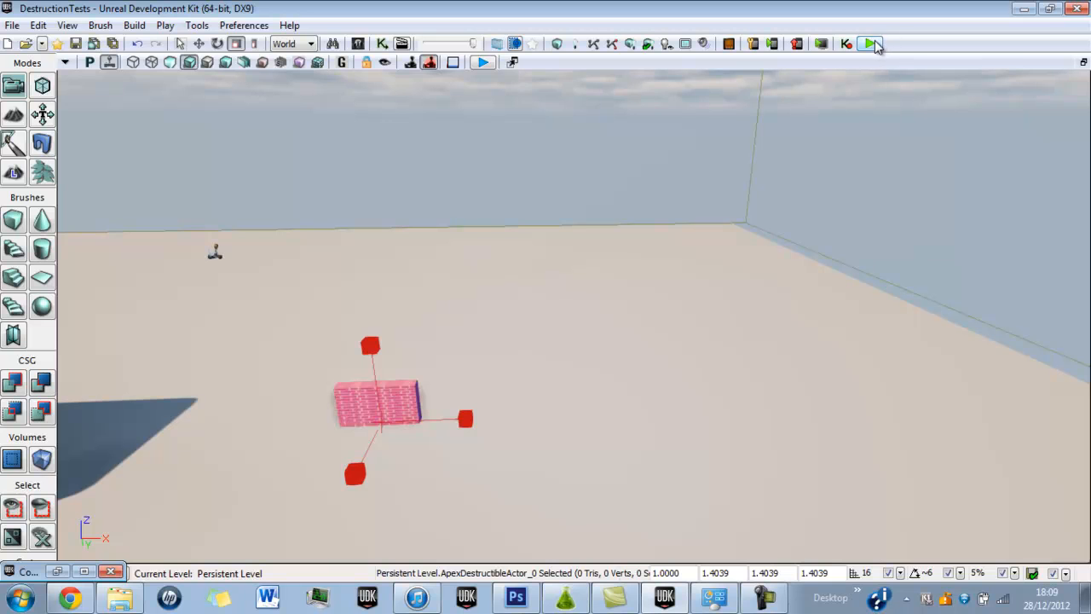
left_click(885, 45)
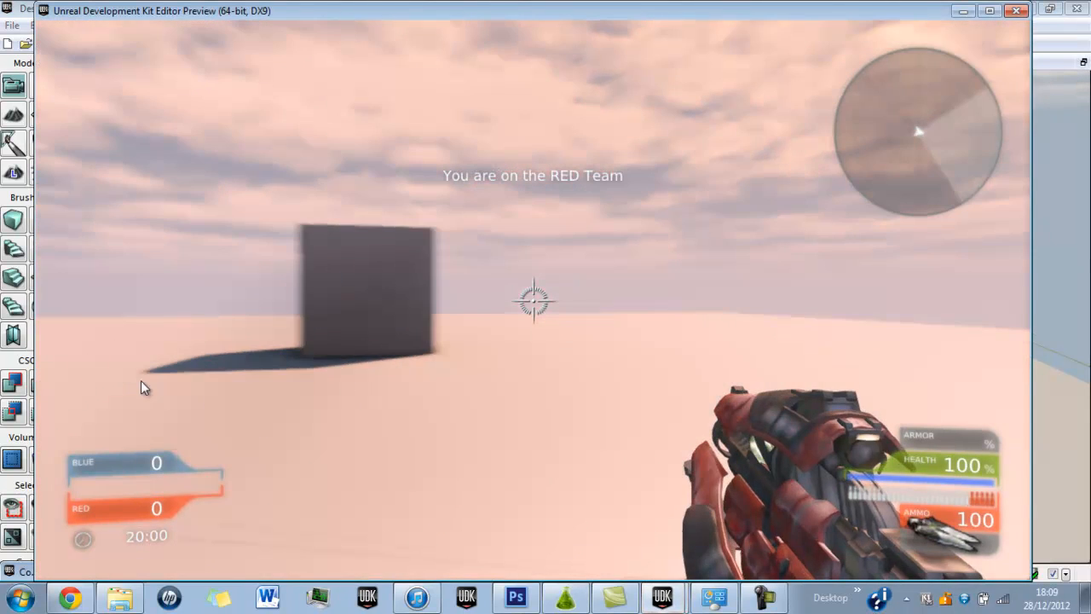
key("w")
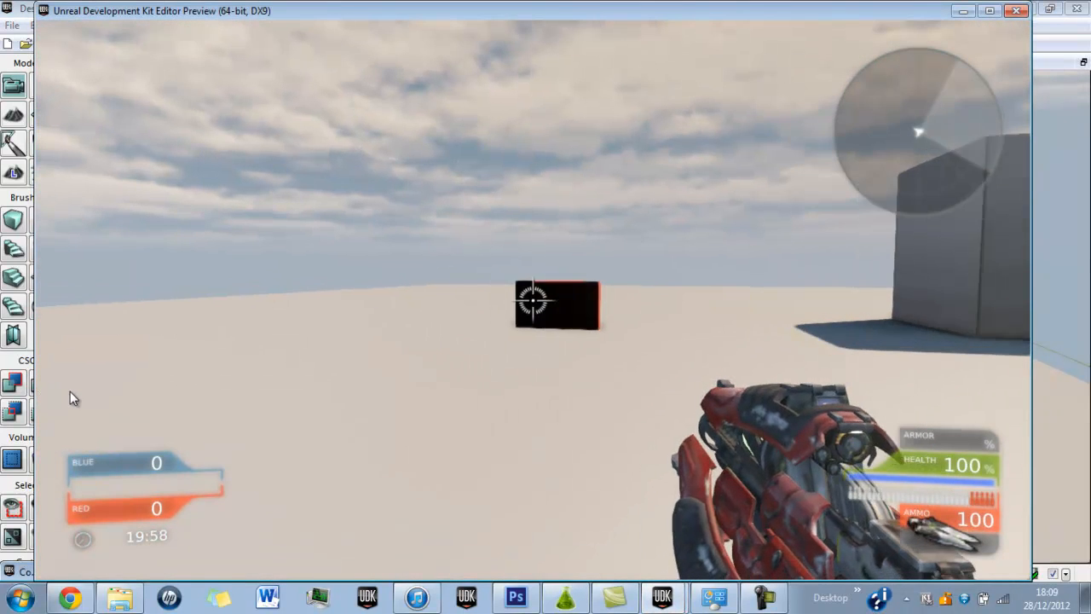
left_click(92, 398)
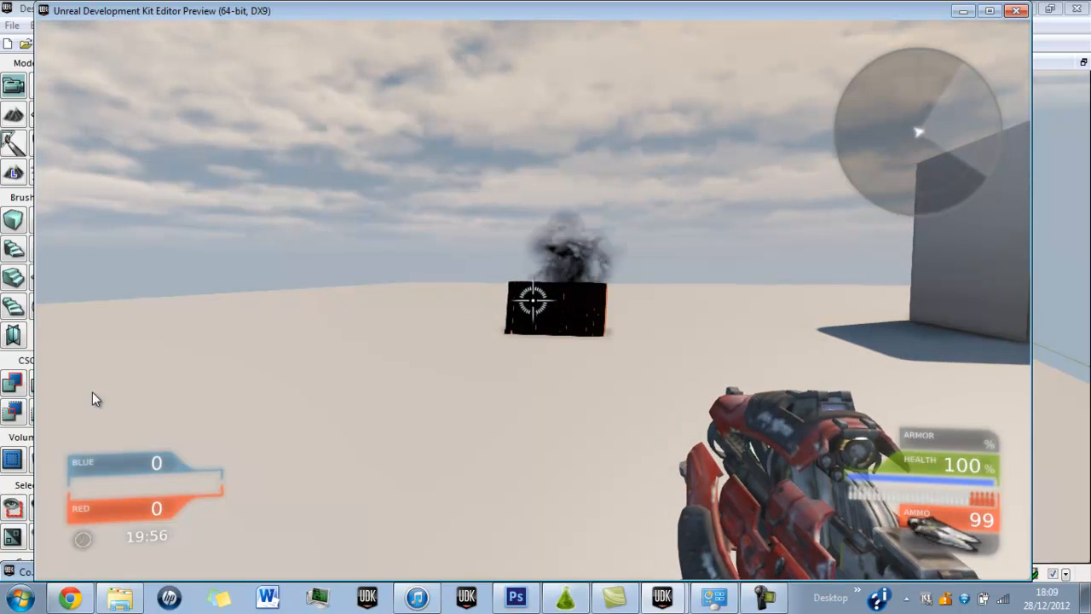
left_click(93, 393)
key("w")
key("w")
key("d")
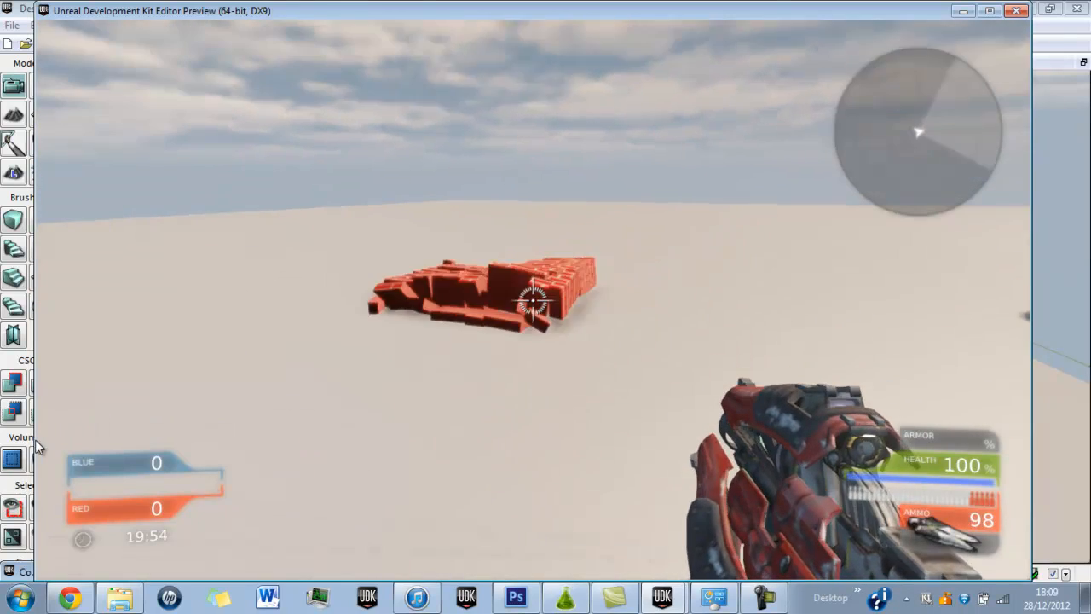
key("w")
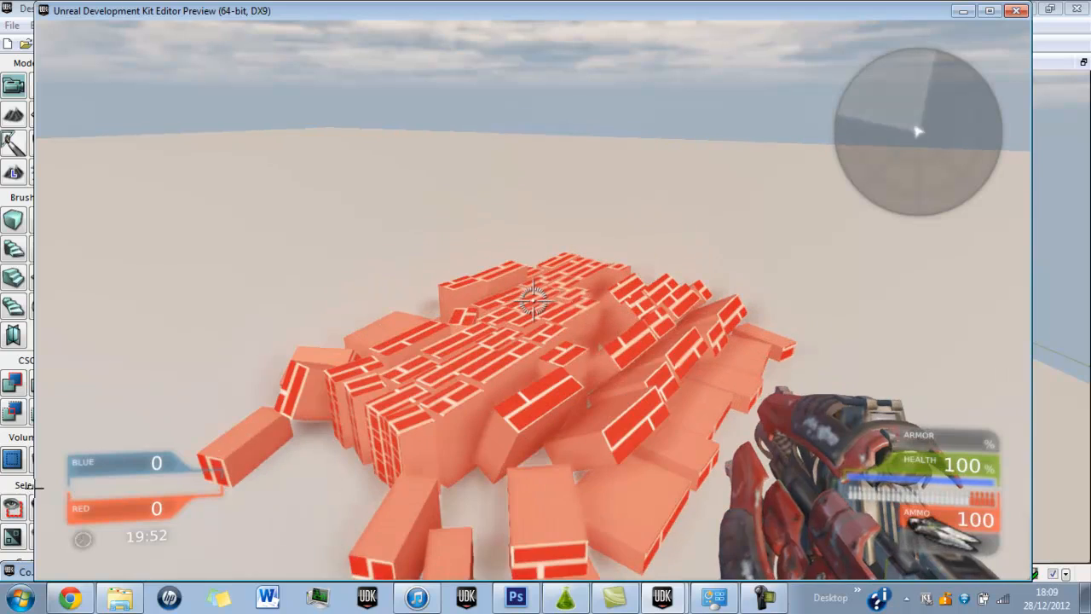
key("Escape")
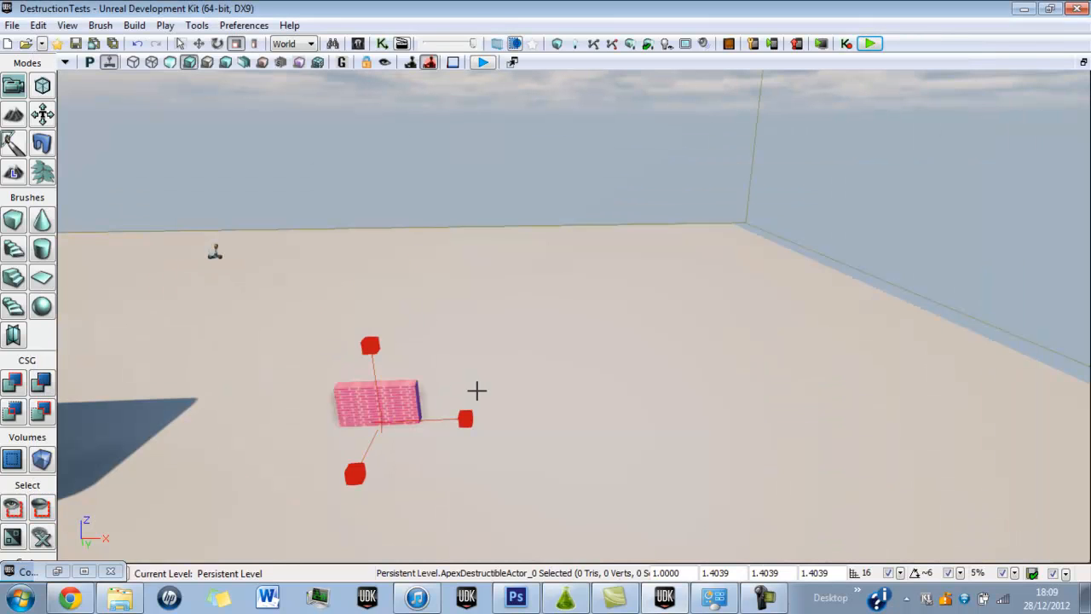
right_click_drag(475, 390, 468, 401)
key("F4")
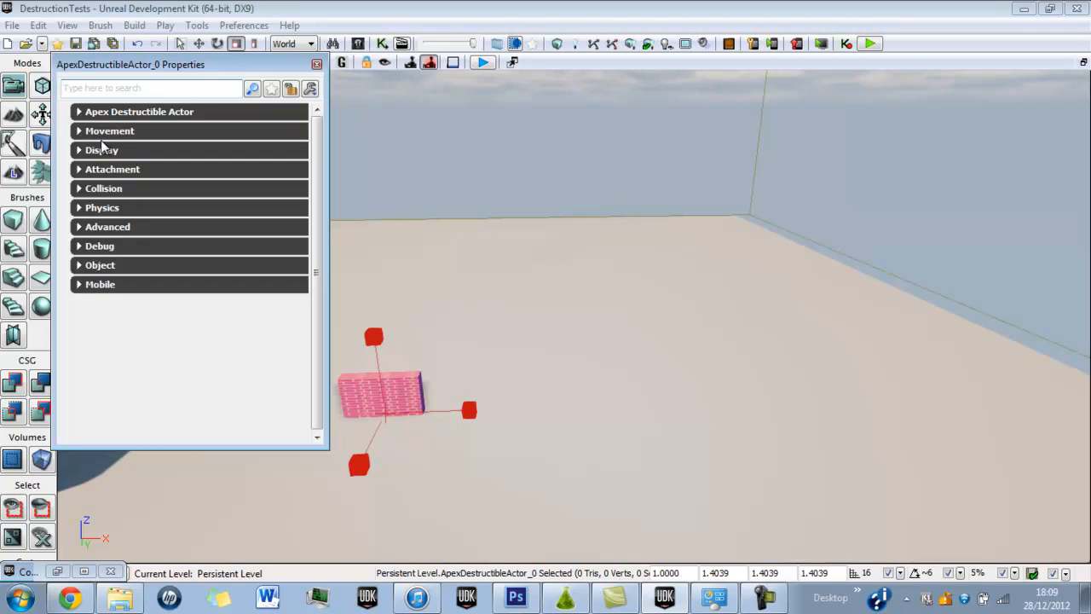
left_click(318, 65)
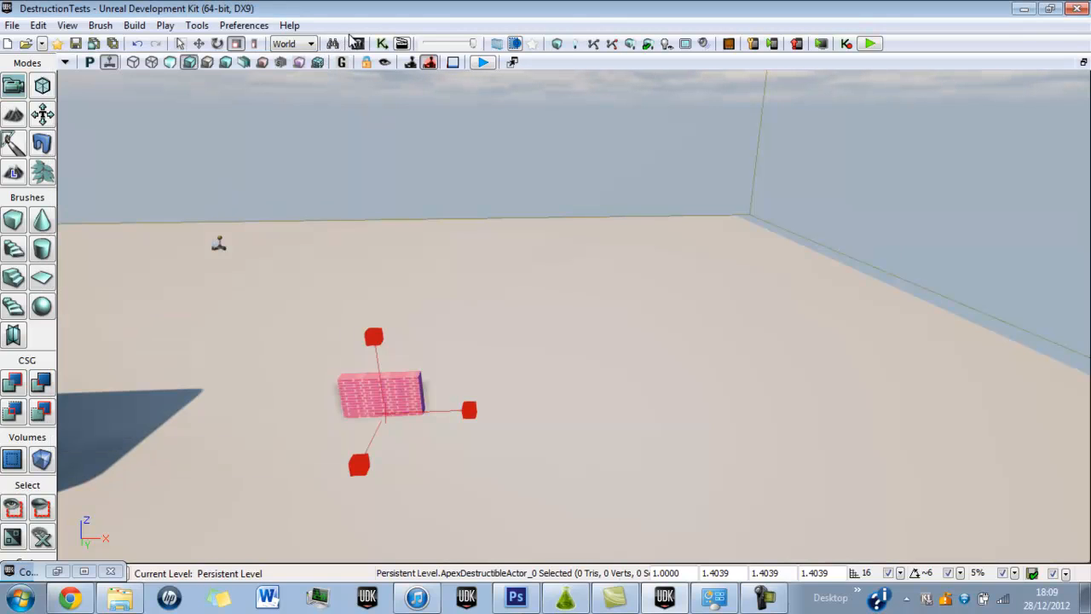
Open the properties of the BrickWallTest asset and set its Damage Threshold to 100 and Damage Spread to 0.075.
left_click(83, 572)
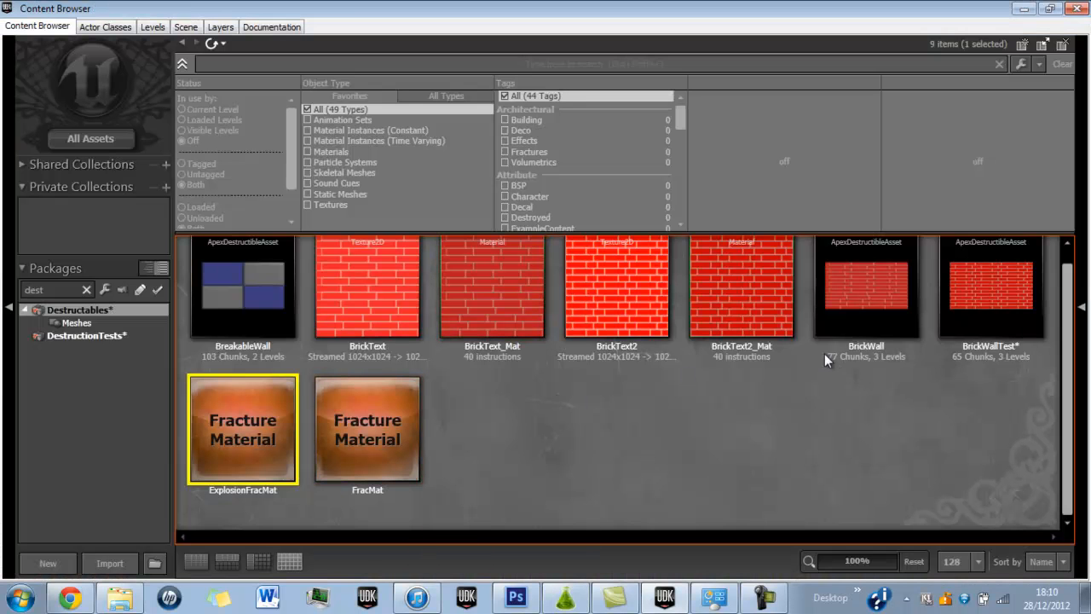
double_click(972, 277)
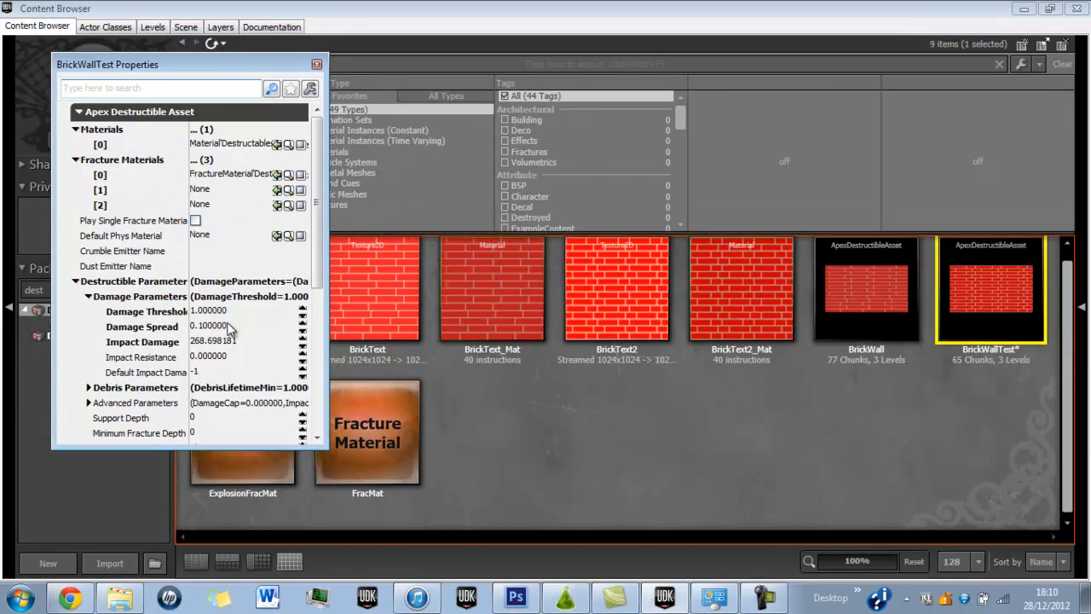
left_click(213, 312)
type("100")
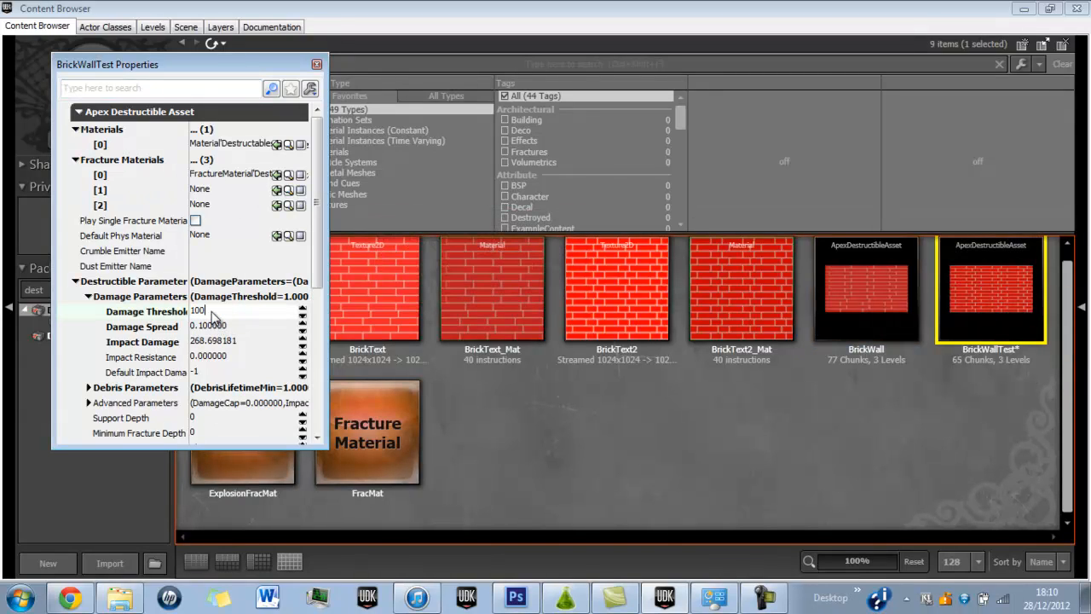
key("Tab")
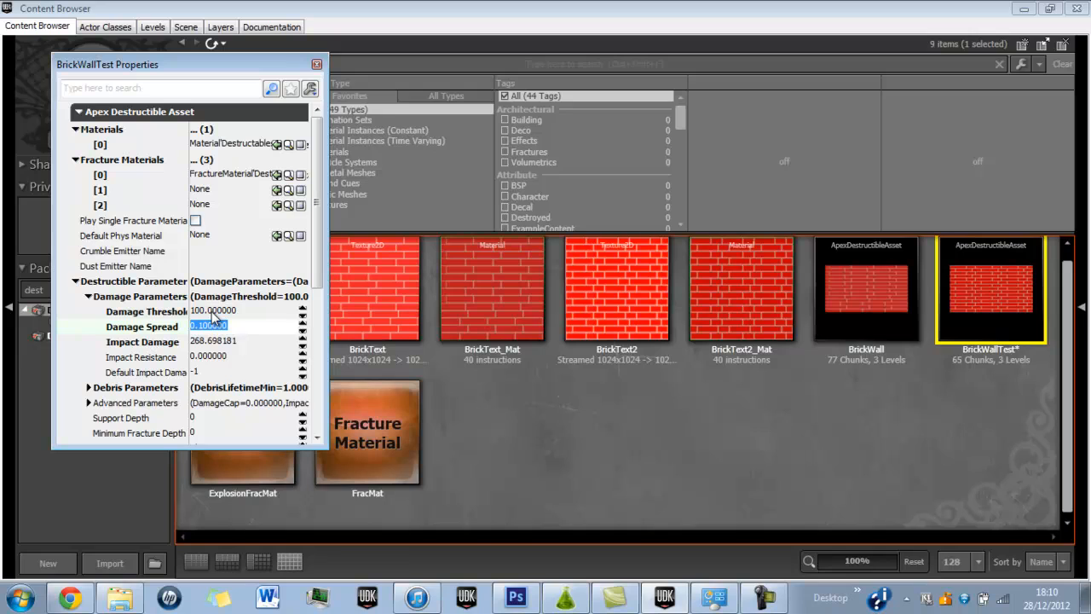
type("0.075")
key("Tab")
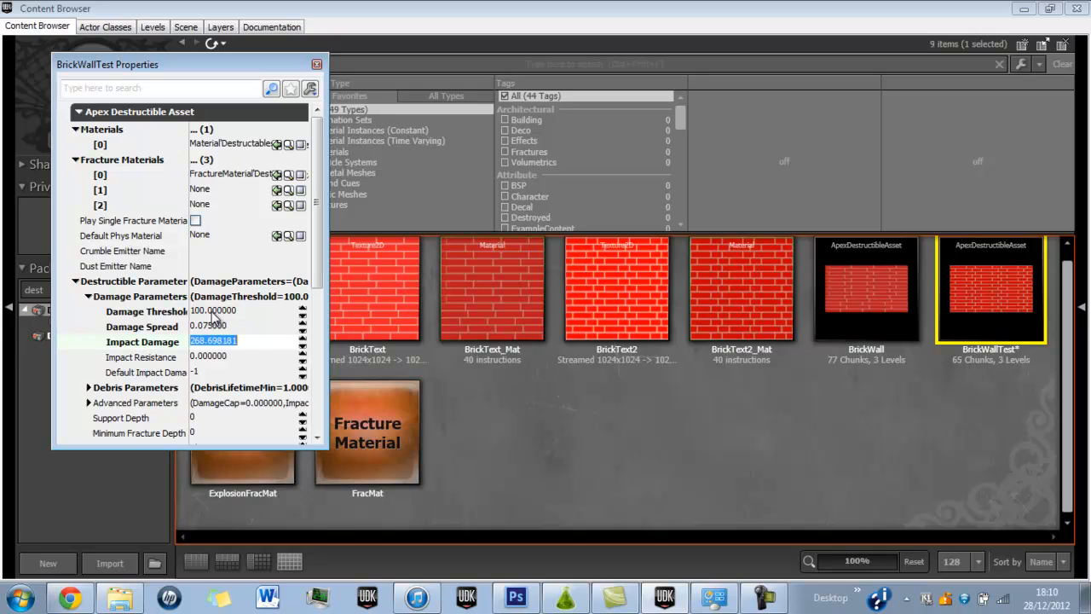
Set BrickWallTest's Impact Damage to 1, Impact Resistance to 24 and Default Impact Damage to 3, closing its properties.
type("1")
key("Tab")
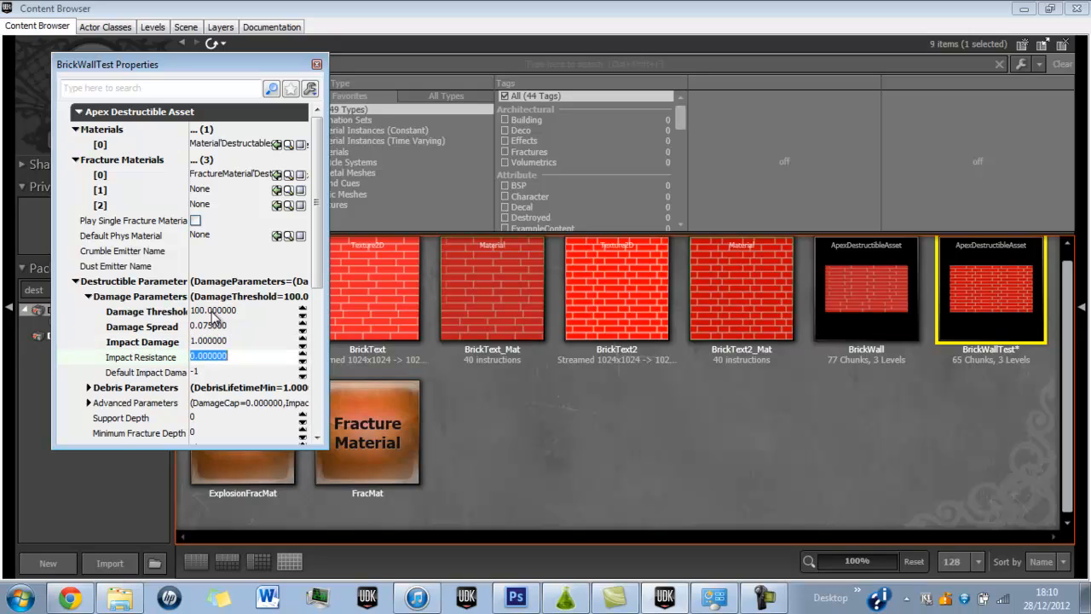
type("24")
key("Tab")
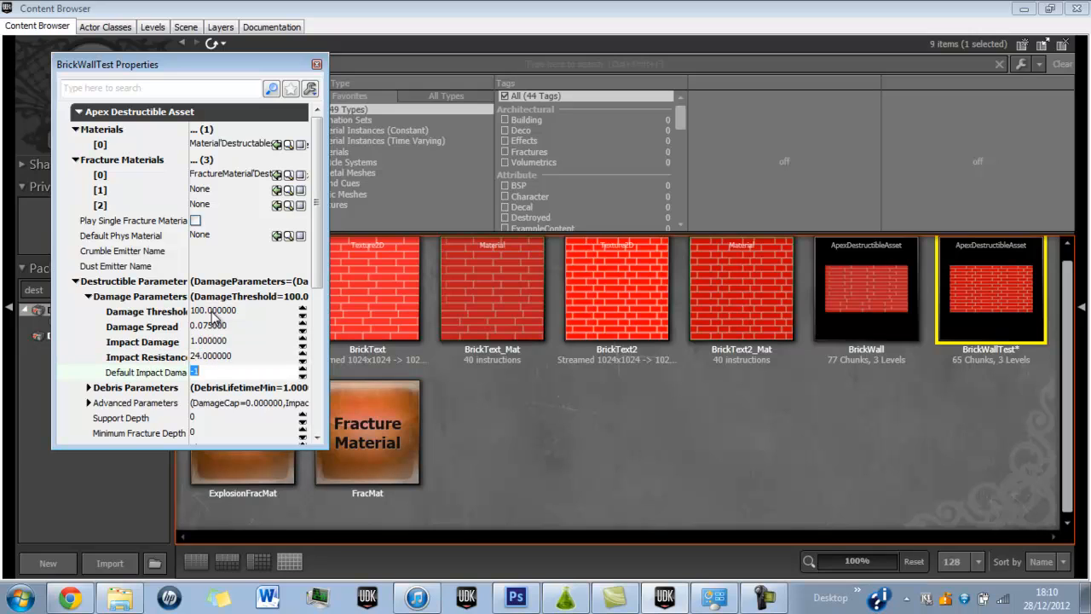
type("3")
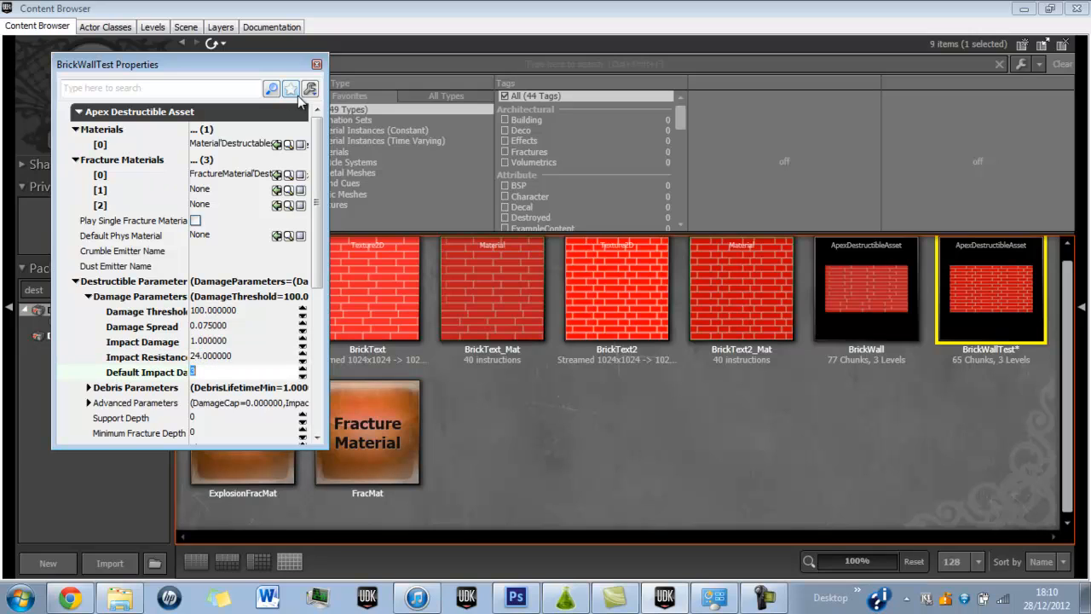
left_click(316, 65)
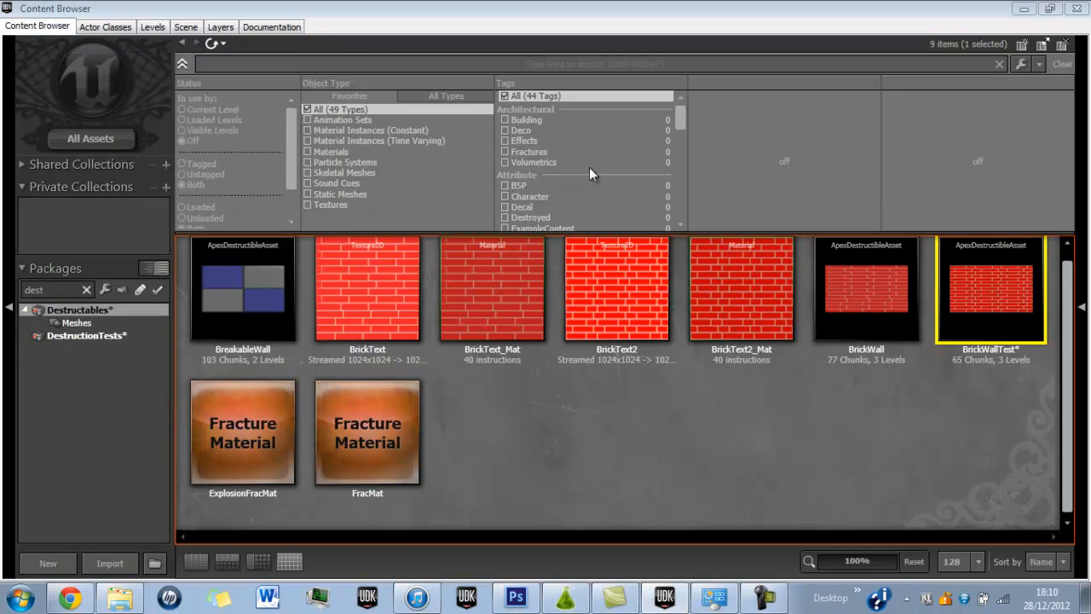
Close the Content Browser, play the level in the editor preview and fire two shots to test the brick wall.
left_click(1079, 9)
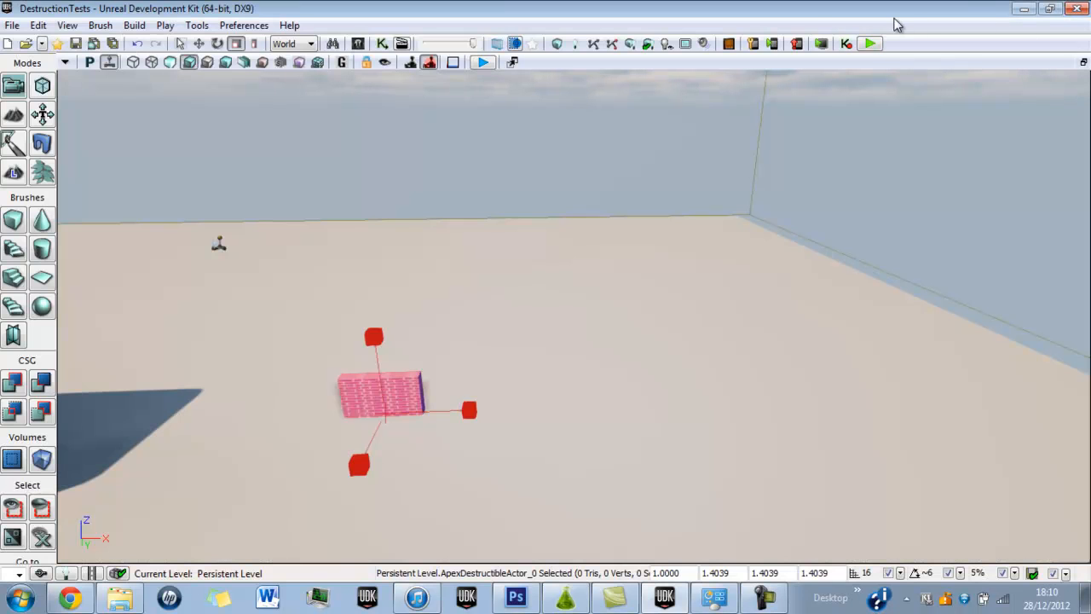
left_click(872, 43)
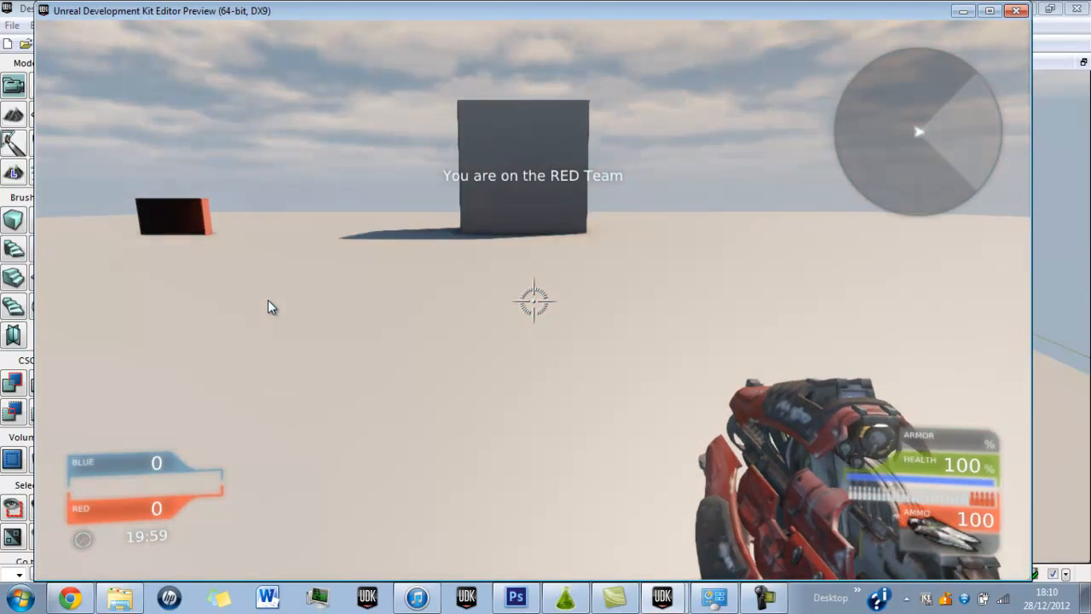
key("w")
left_click(105, 254)
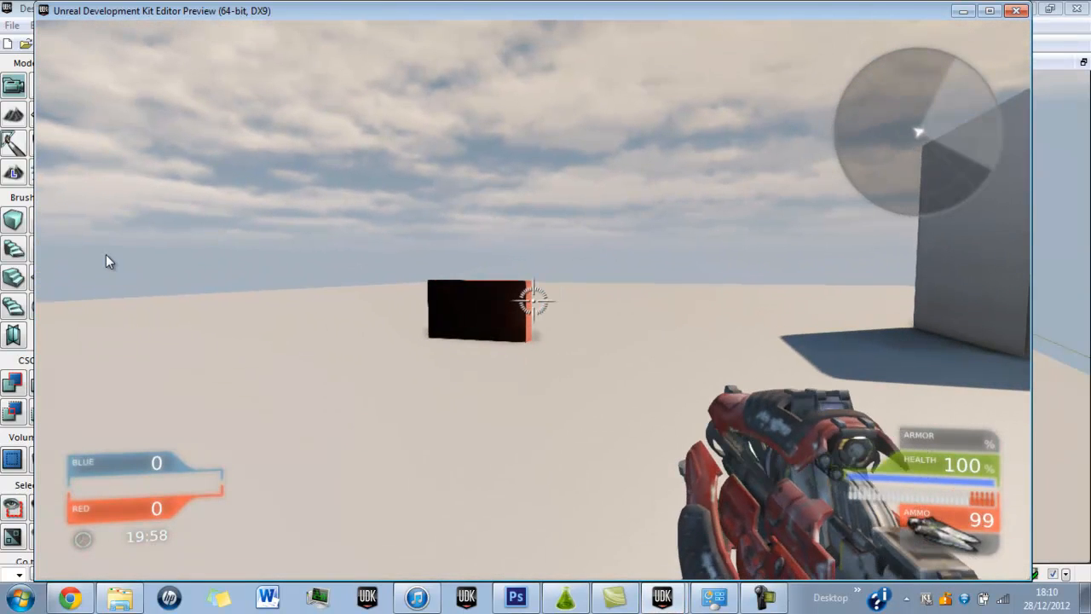
left_click(95, 254)
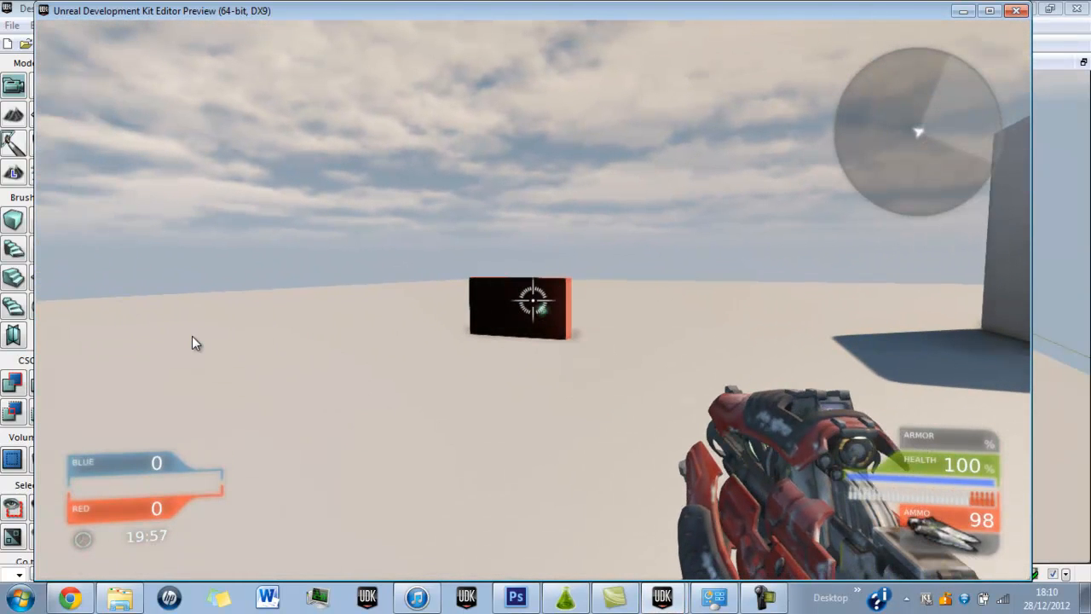
Force-close the preview along with the program and relaunch Unreal Development Kit.
key("super")
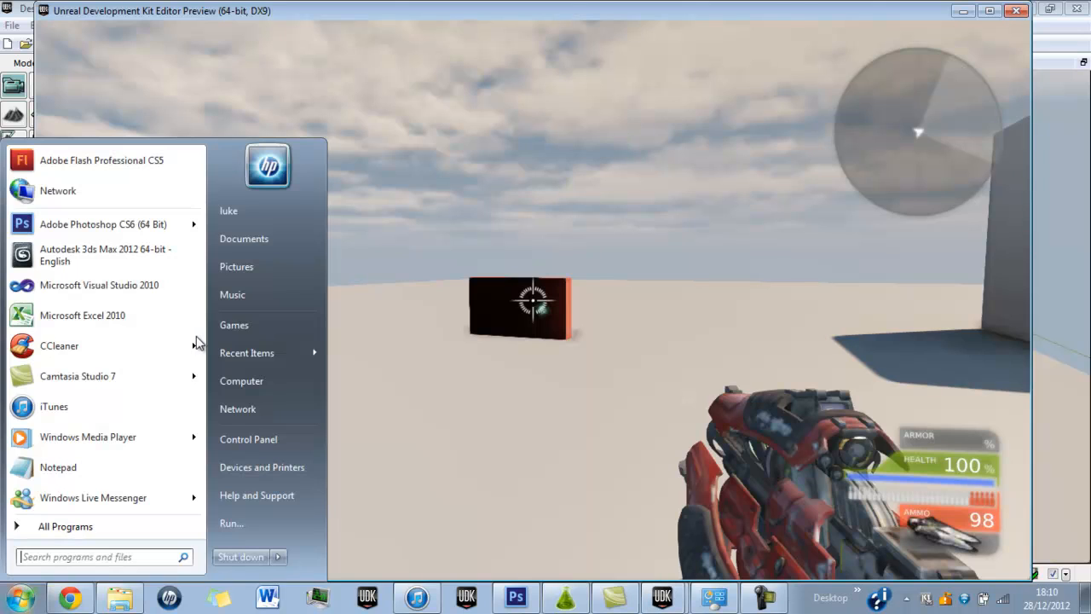
left_click(863, 3)
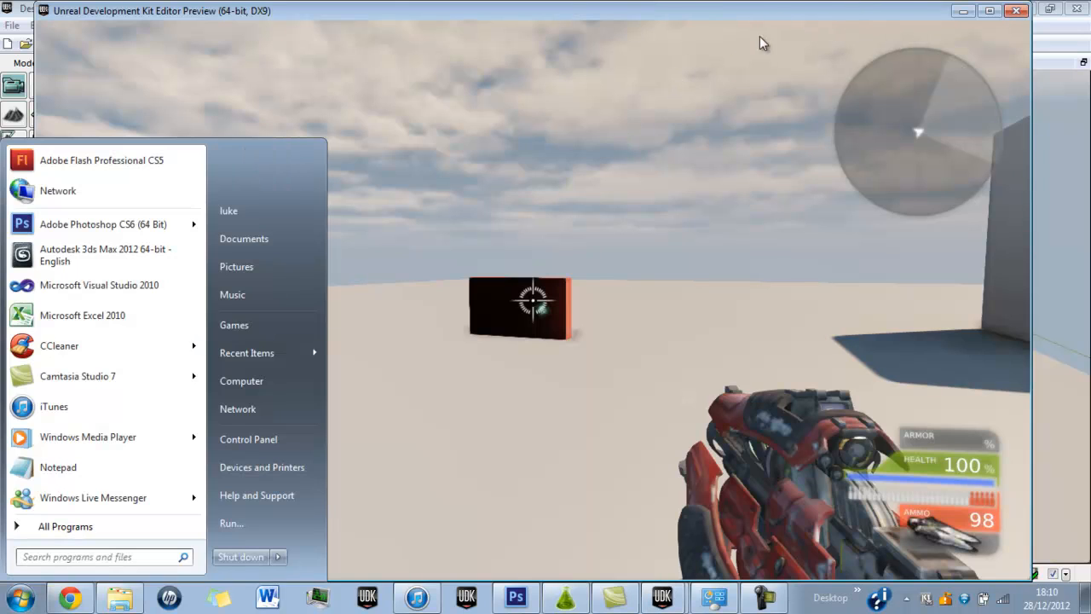
left_click(1012, 16)
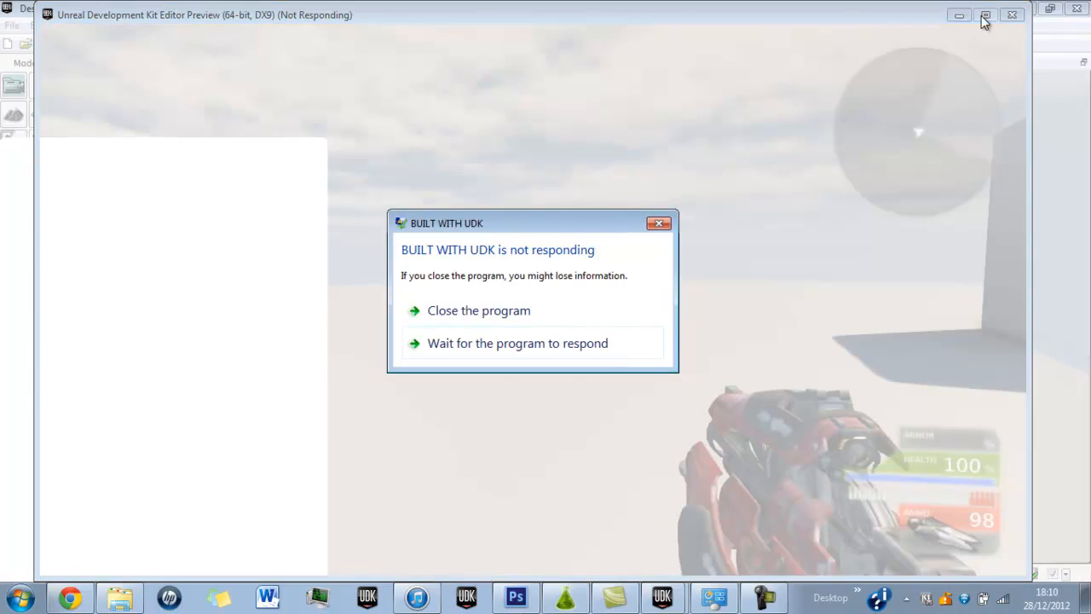
left_click(573, 308)
left_click(638, 331)
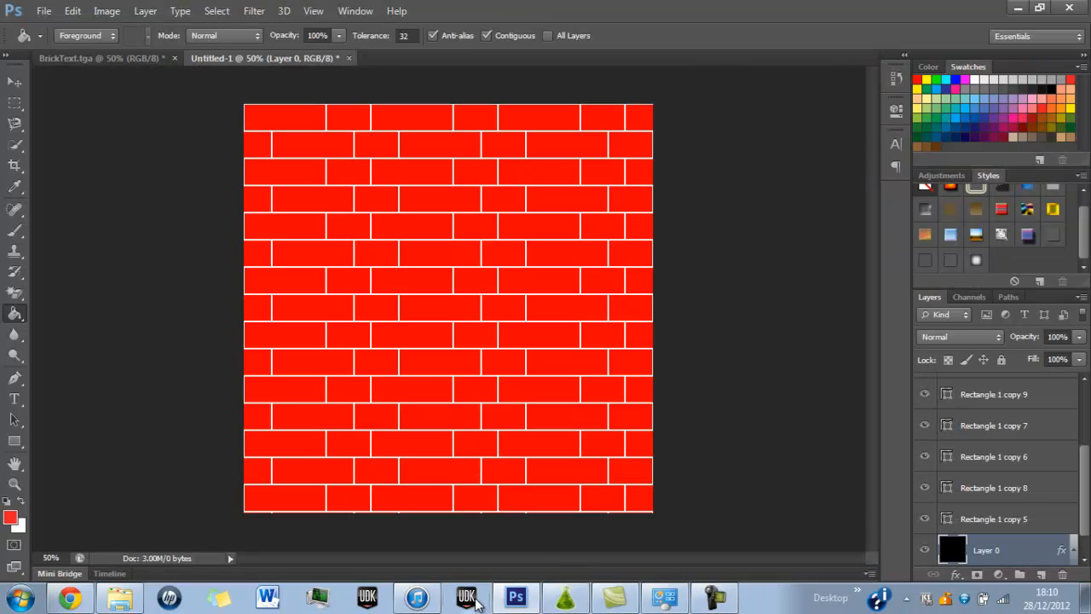
left_click(469, 599)
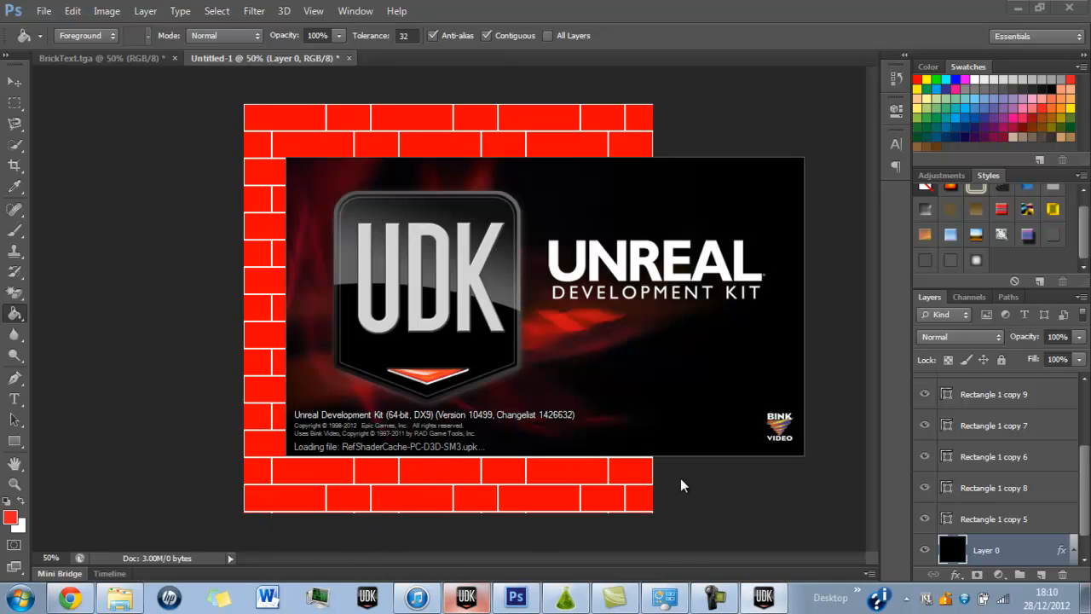
Switch to PhysX Lab and display the wall's fracture map settings with the FracMat2 brick pattern.
left_click(566, 599)
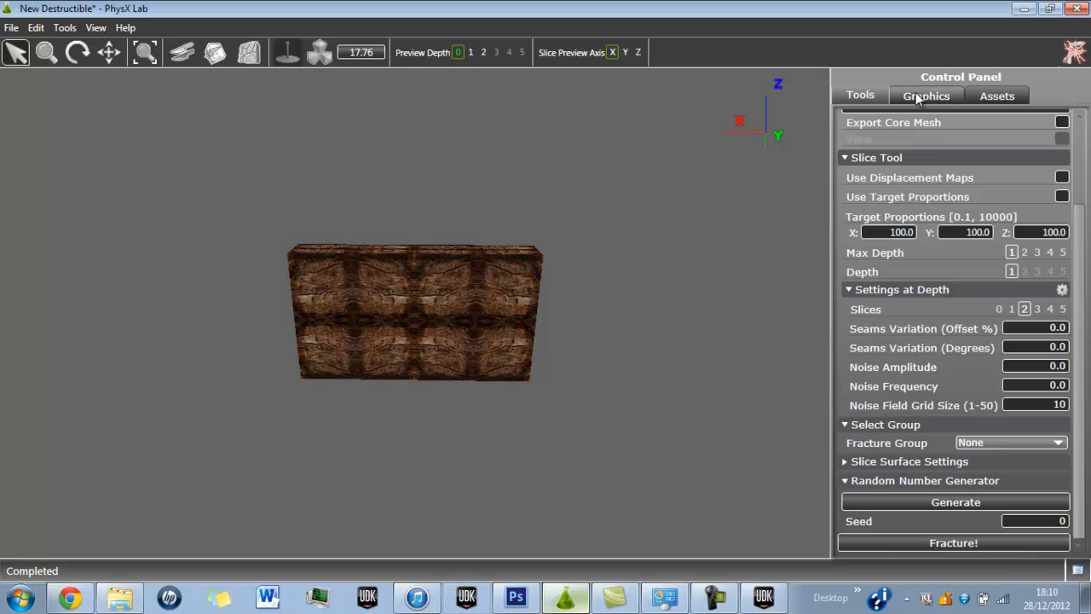
left_click(537, 316)
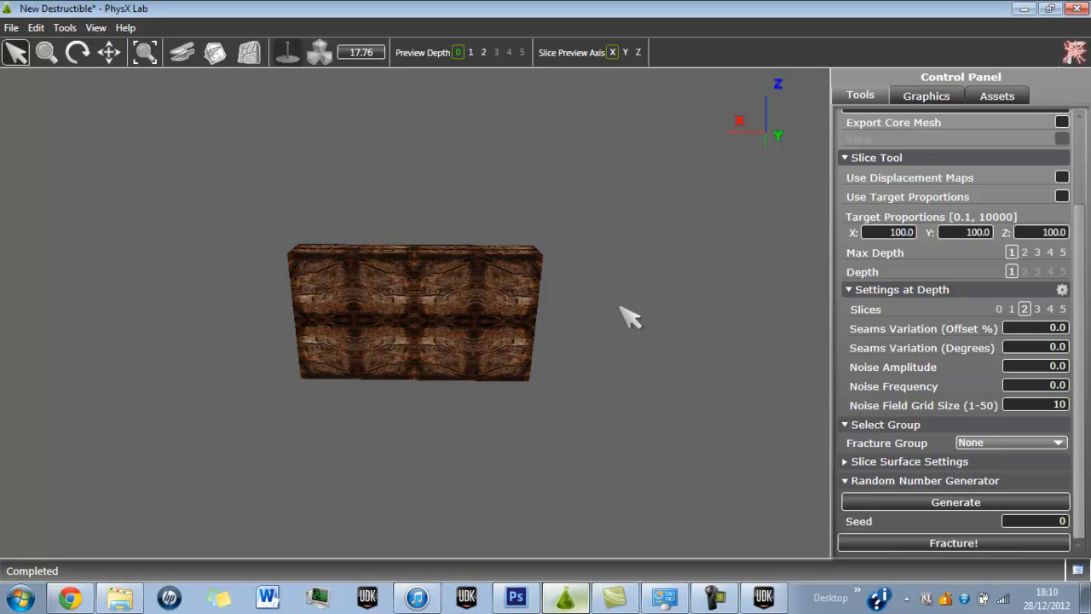
scroll(1083, 211, "up", 3)
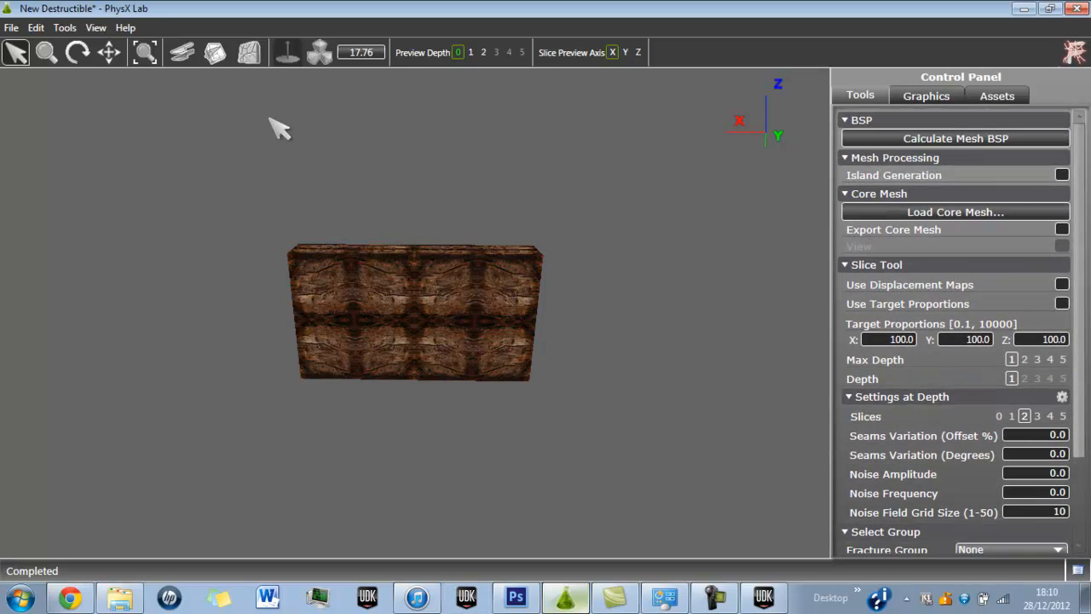
left_click(215, 52)
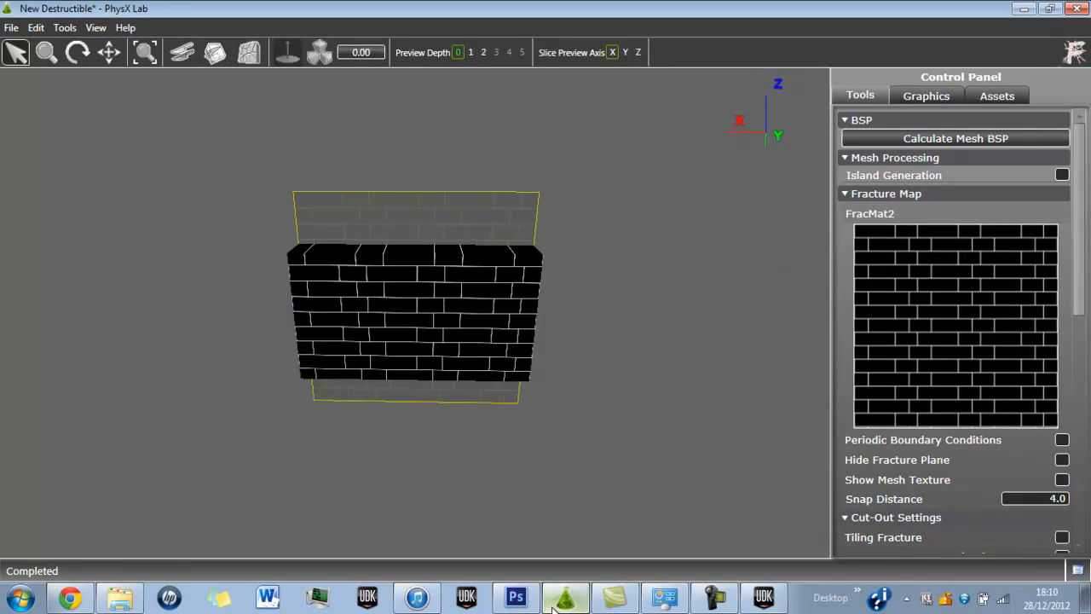
left_click(715, 596)
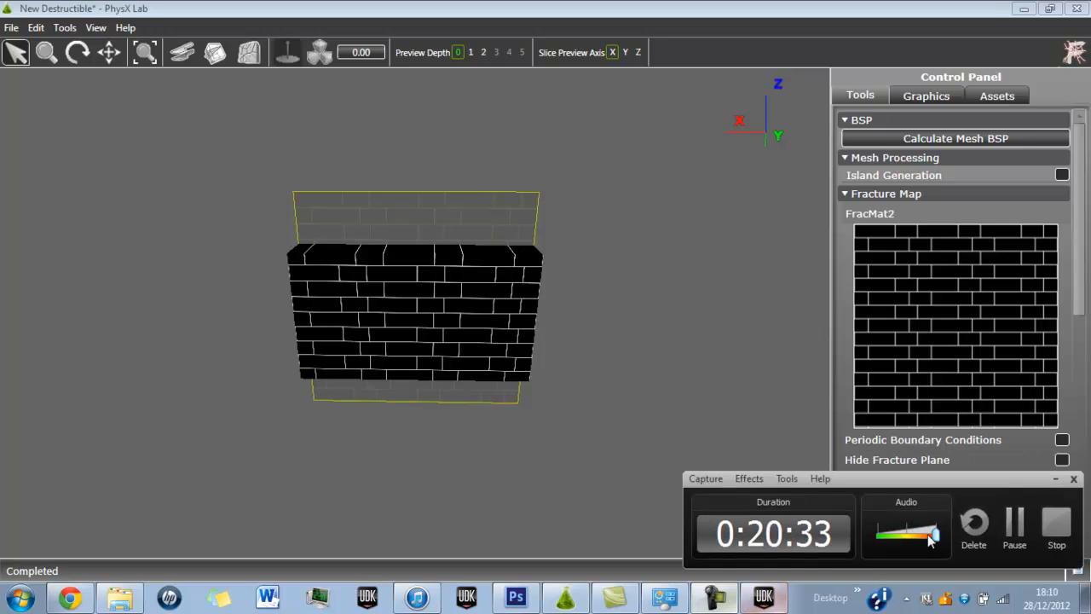